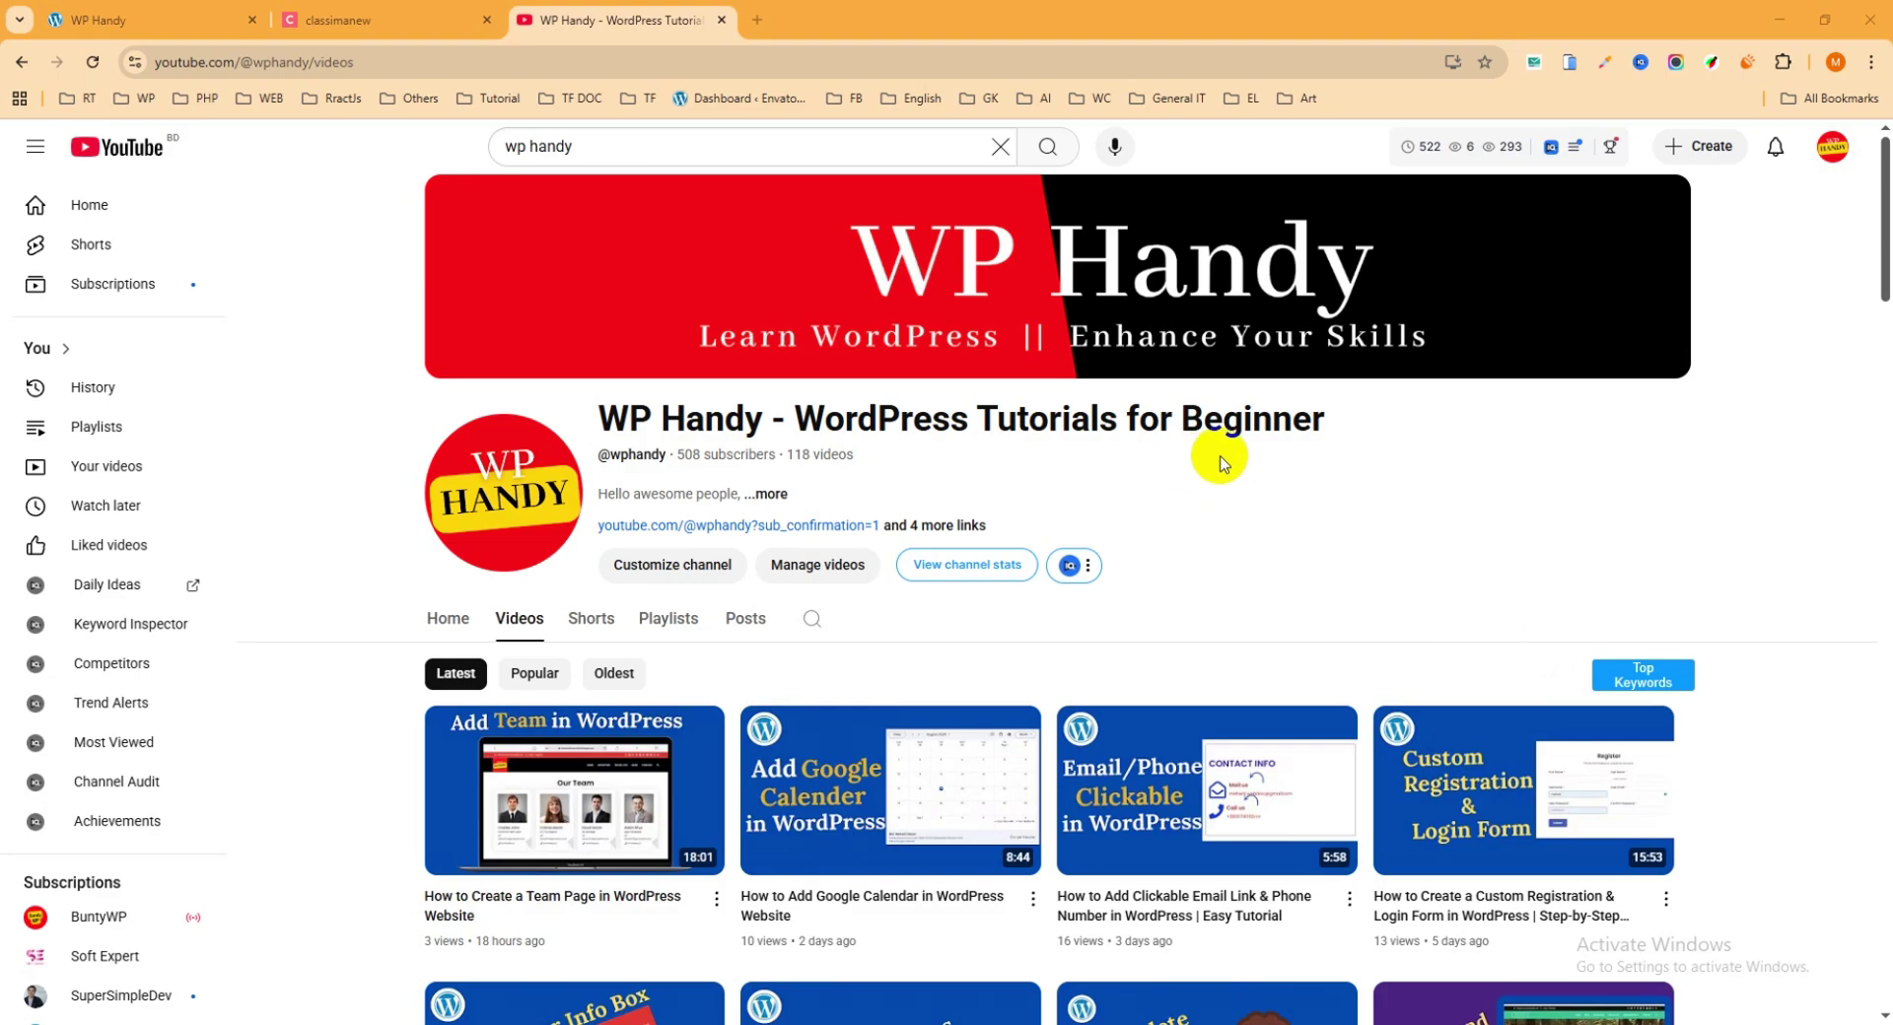
Step: Look through the video list of the WP Handy YouTube channel and close its tab
{"action": "left_click", "coordinate": [1016, 343]}
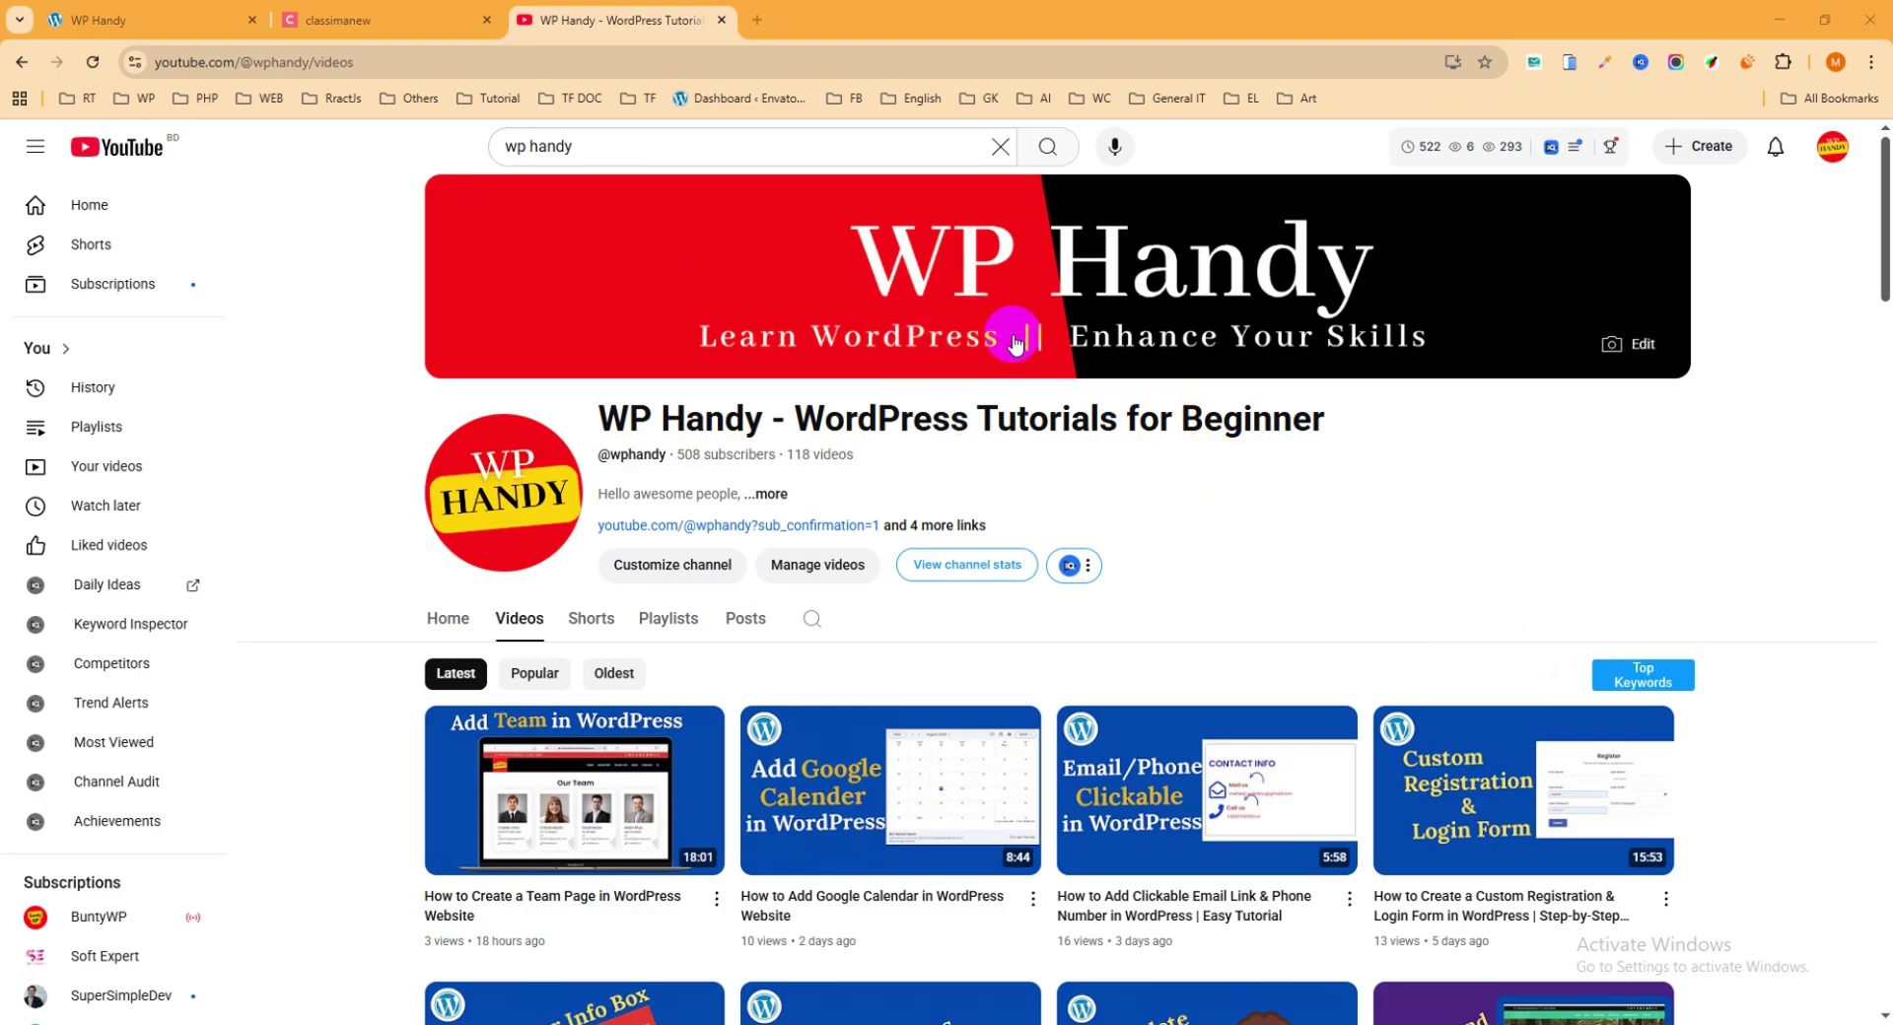
{"action": "scroll", "coordinate": [1016, 343], "scroll_direction": "down", "scroll_amount": 15}
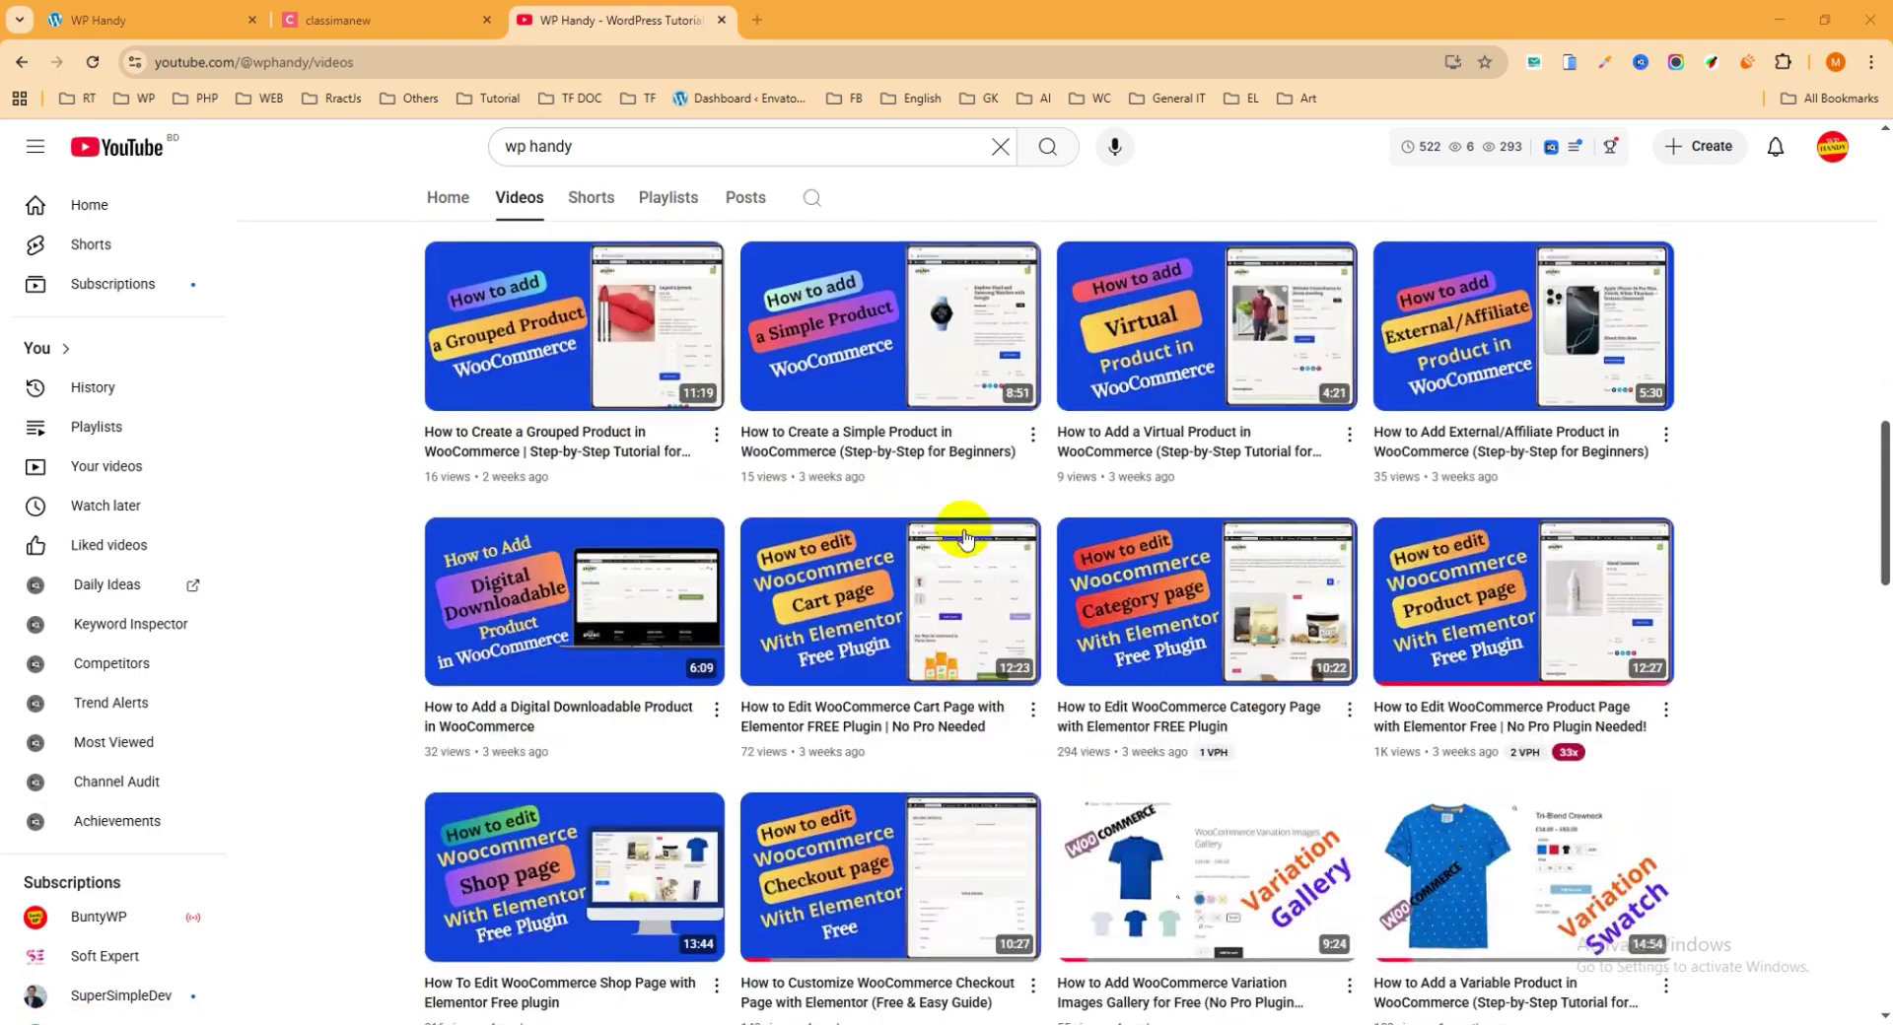
{"action": "scroll", "coordinate": [964, 537], "scroll_direction": "down", "scroll_amount": 14}
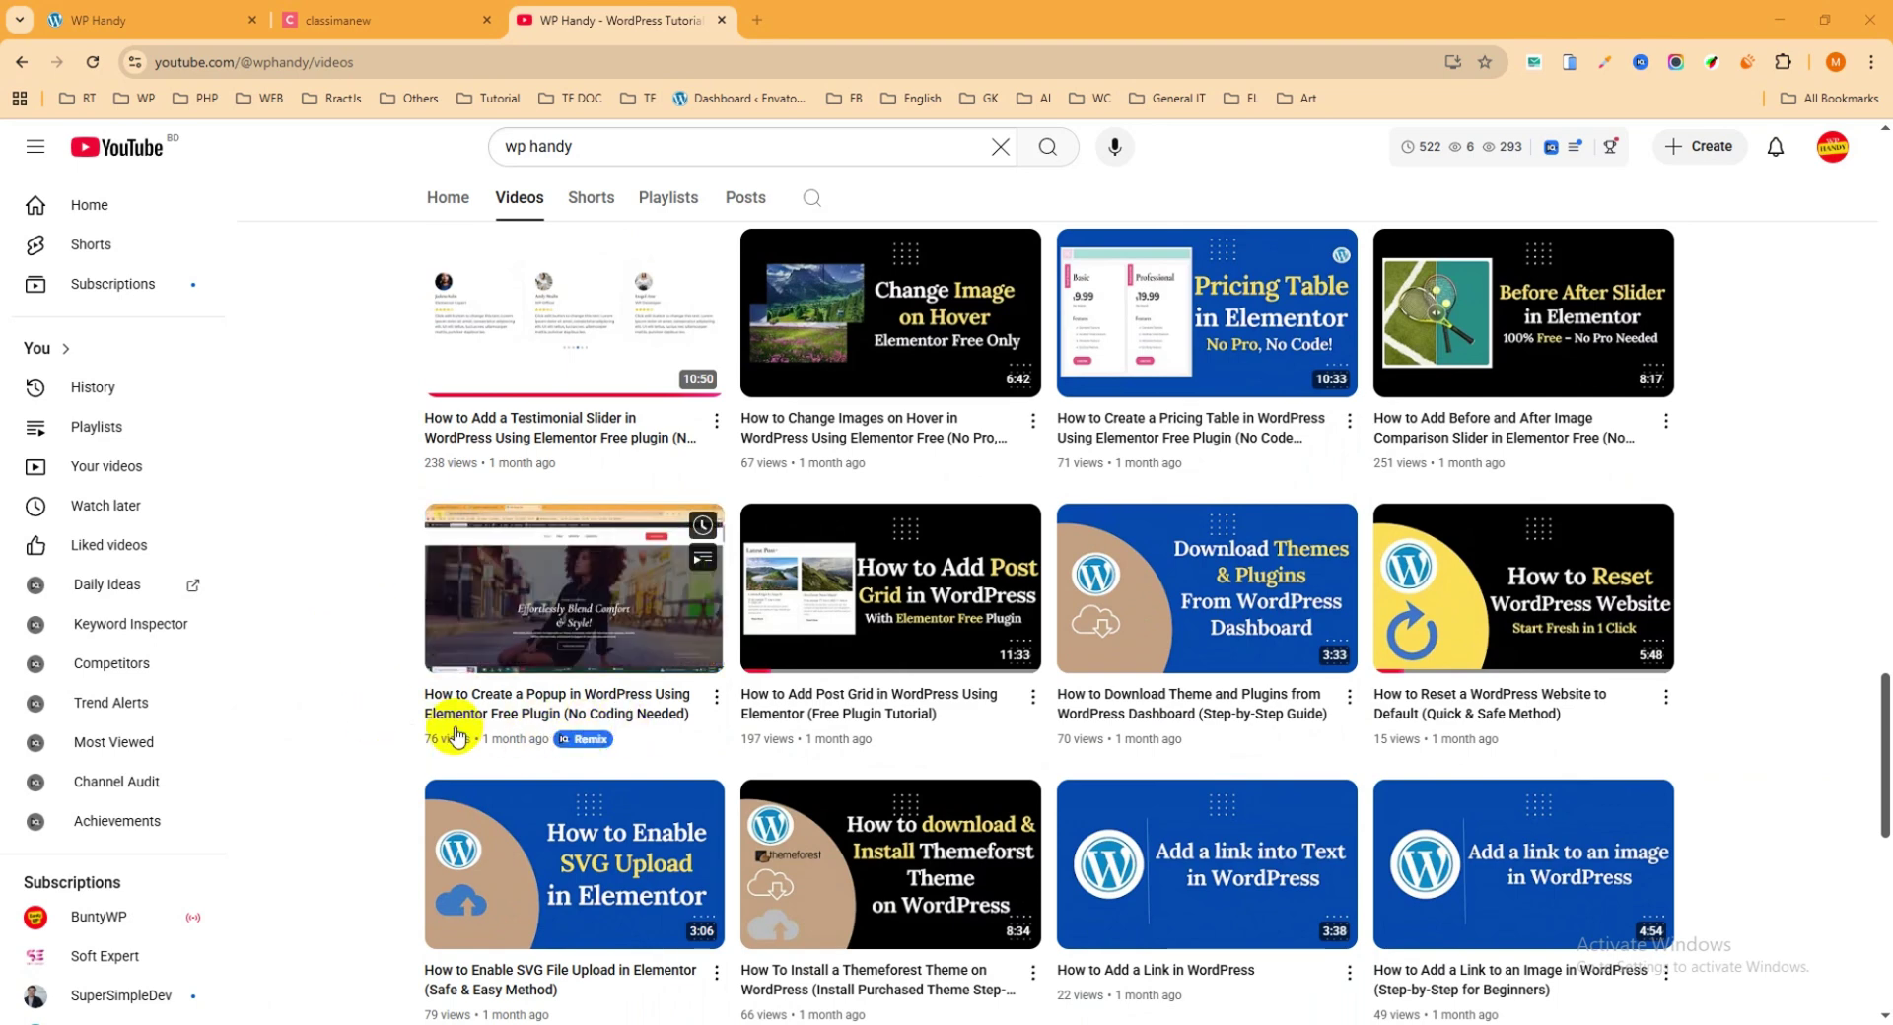
{"action": "left_click", "coordinate": [723, 21]}
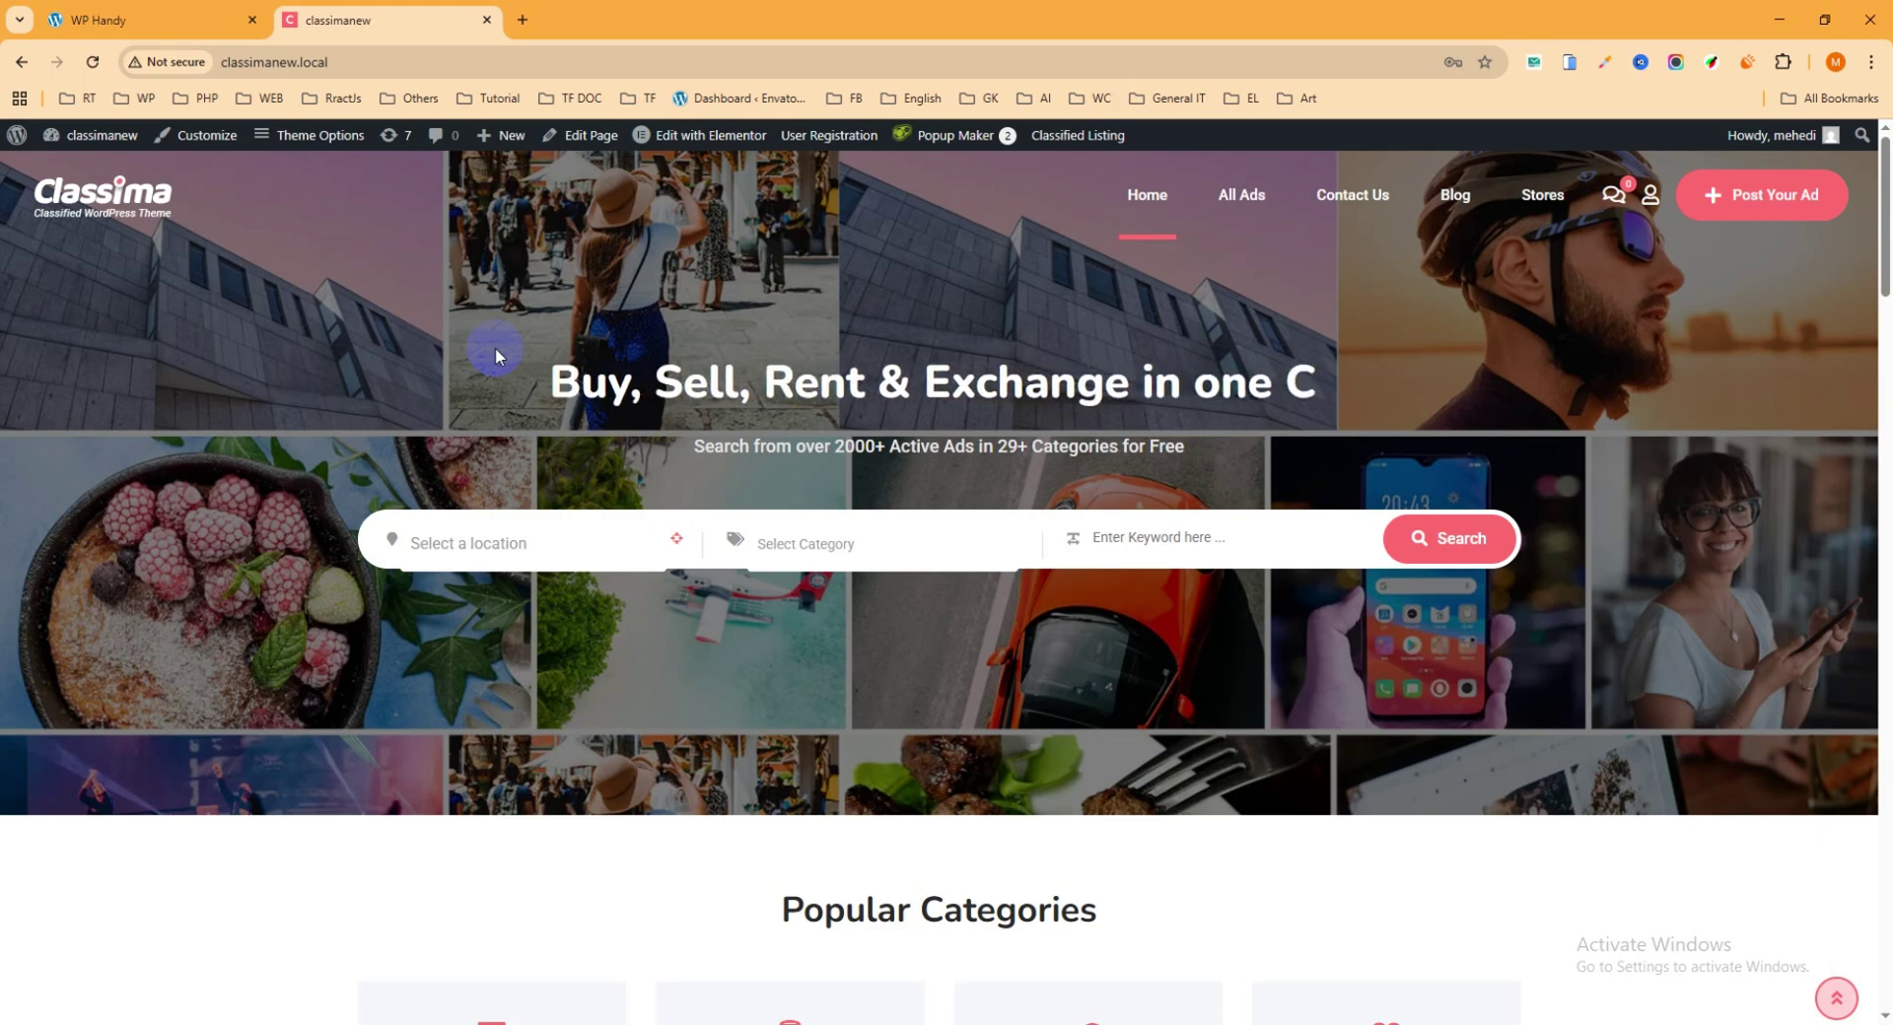
Step: Copy the address of the classimanew.local site and open it in a new incognito window
{"action": "left_click", "coordinate": [391, 61]}
{"action": "key", "text": "ctrl+c"}
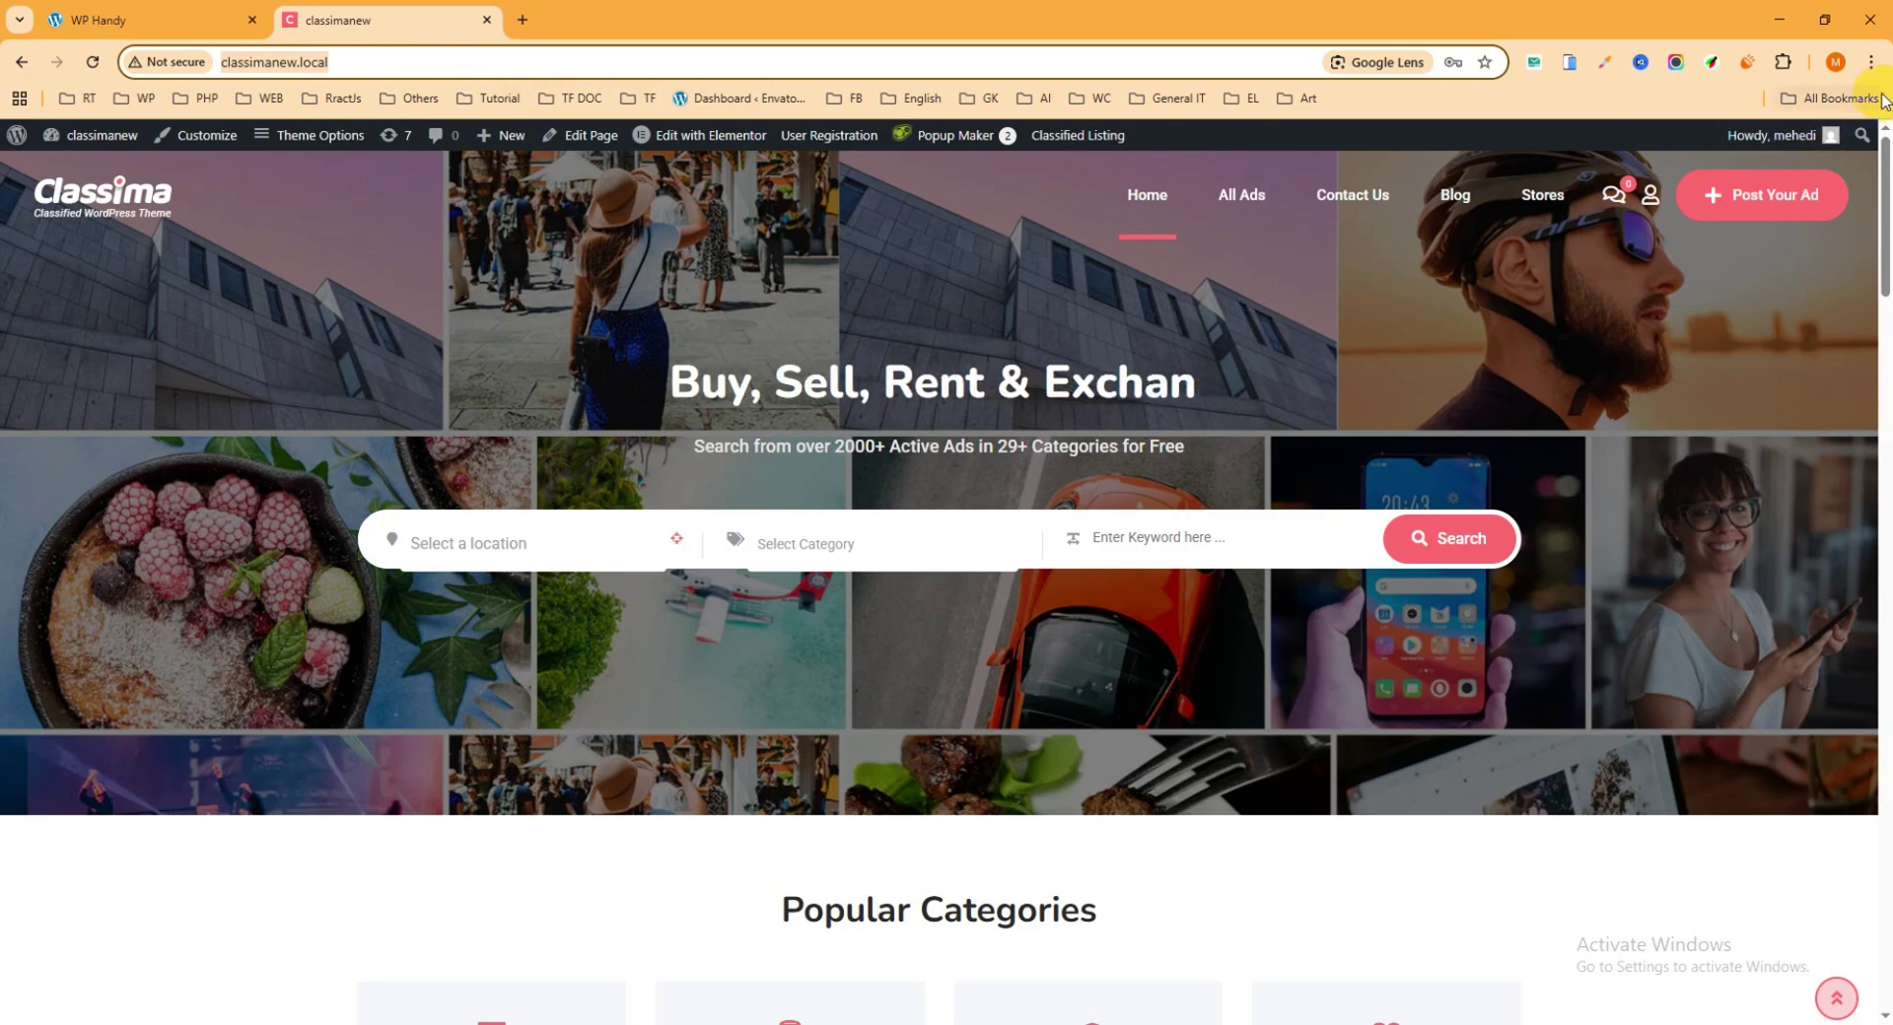
{"action": "left_click", "coordinate": [1871, 62]}
{"action": "left_click", "coordinate": [1730, 160]}
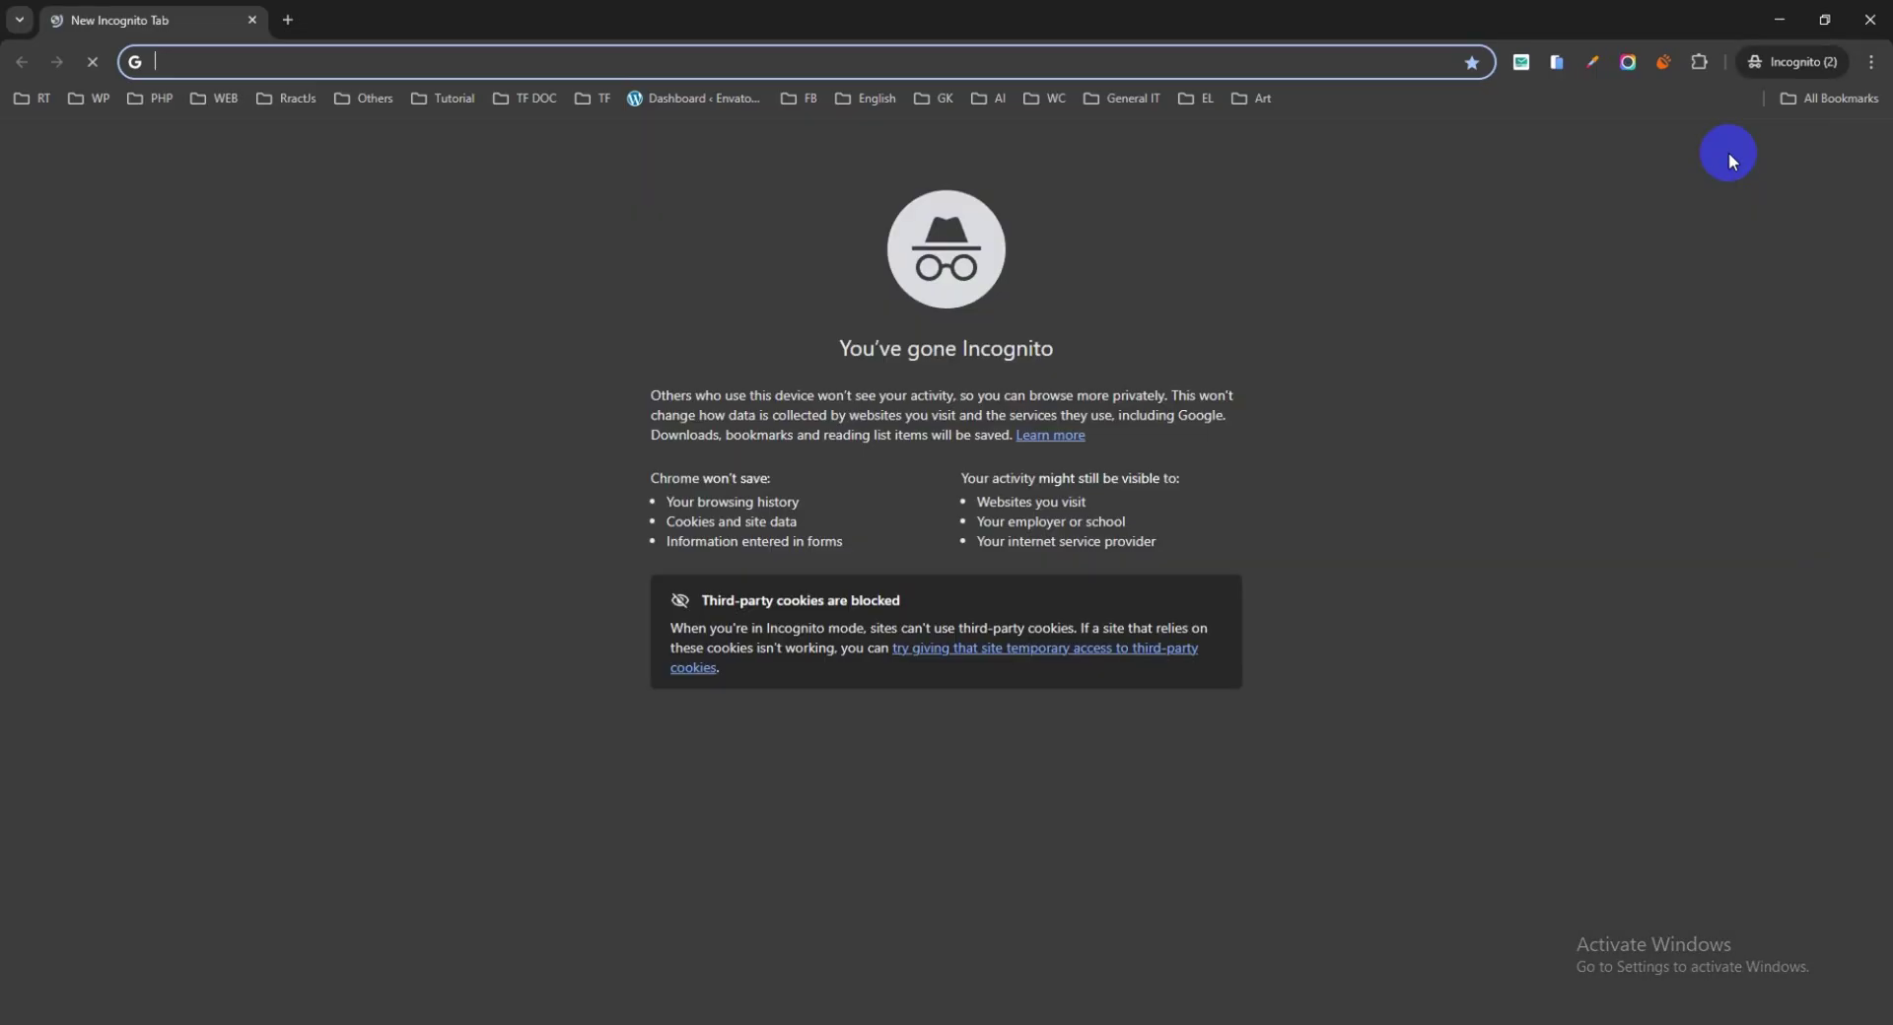
{"action": "key", "text": "ctrl+v"}
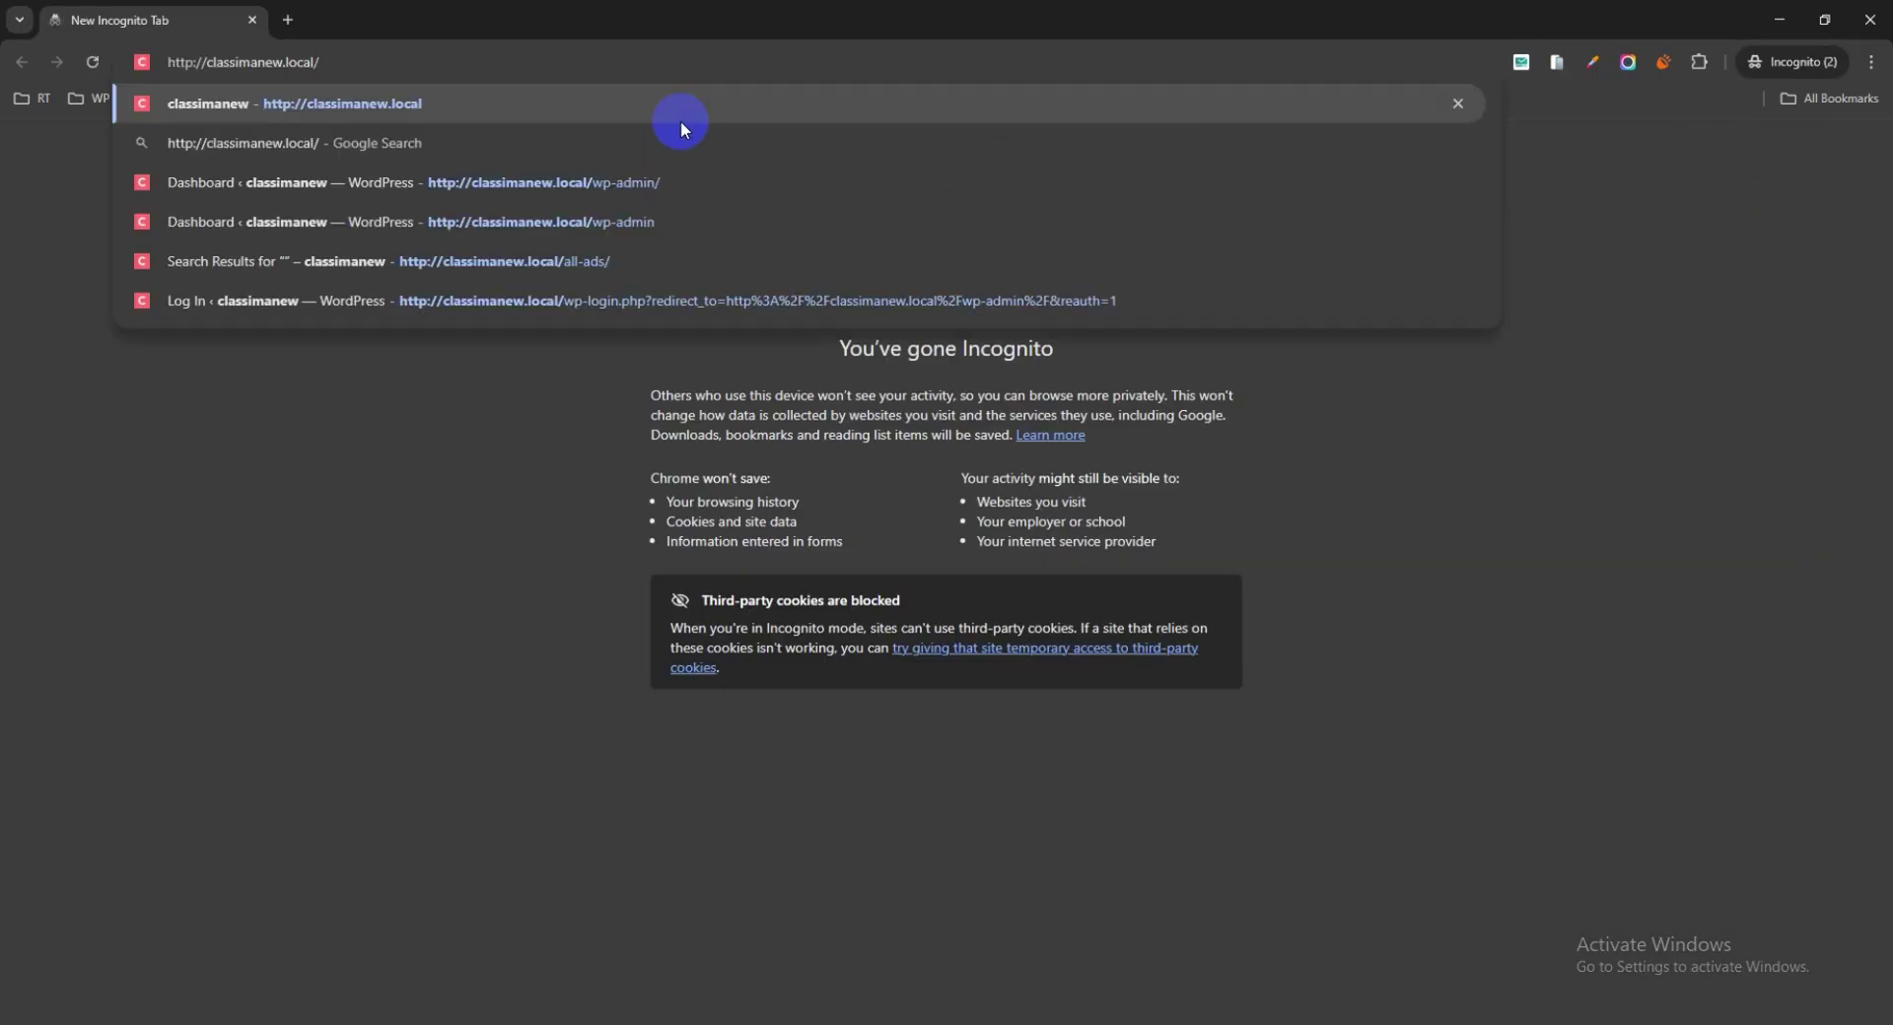
{"action": "left_click", "coordinate": [688, 123]}
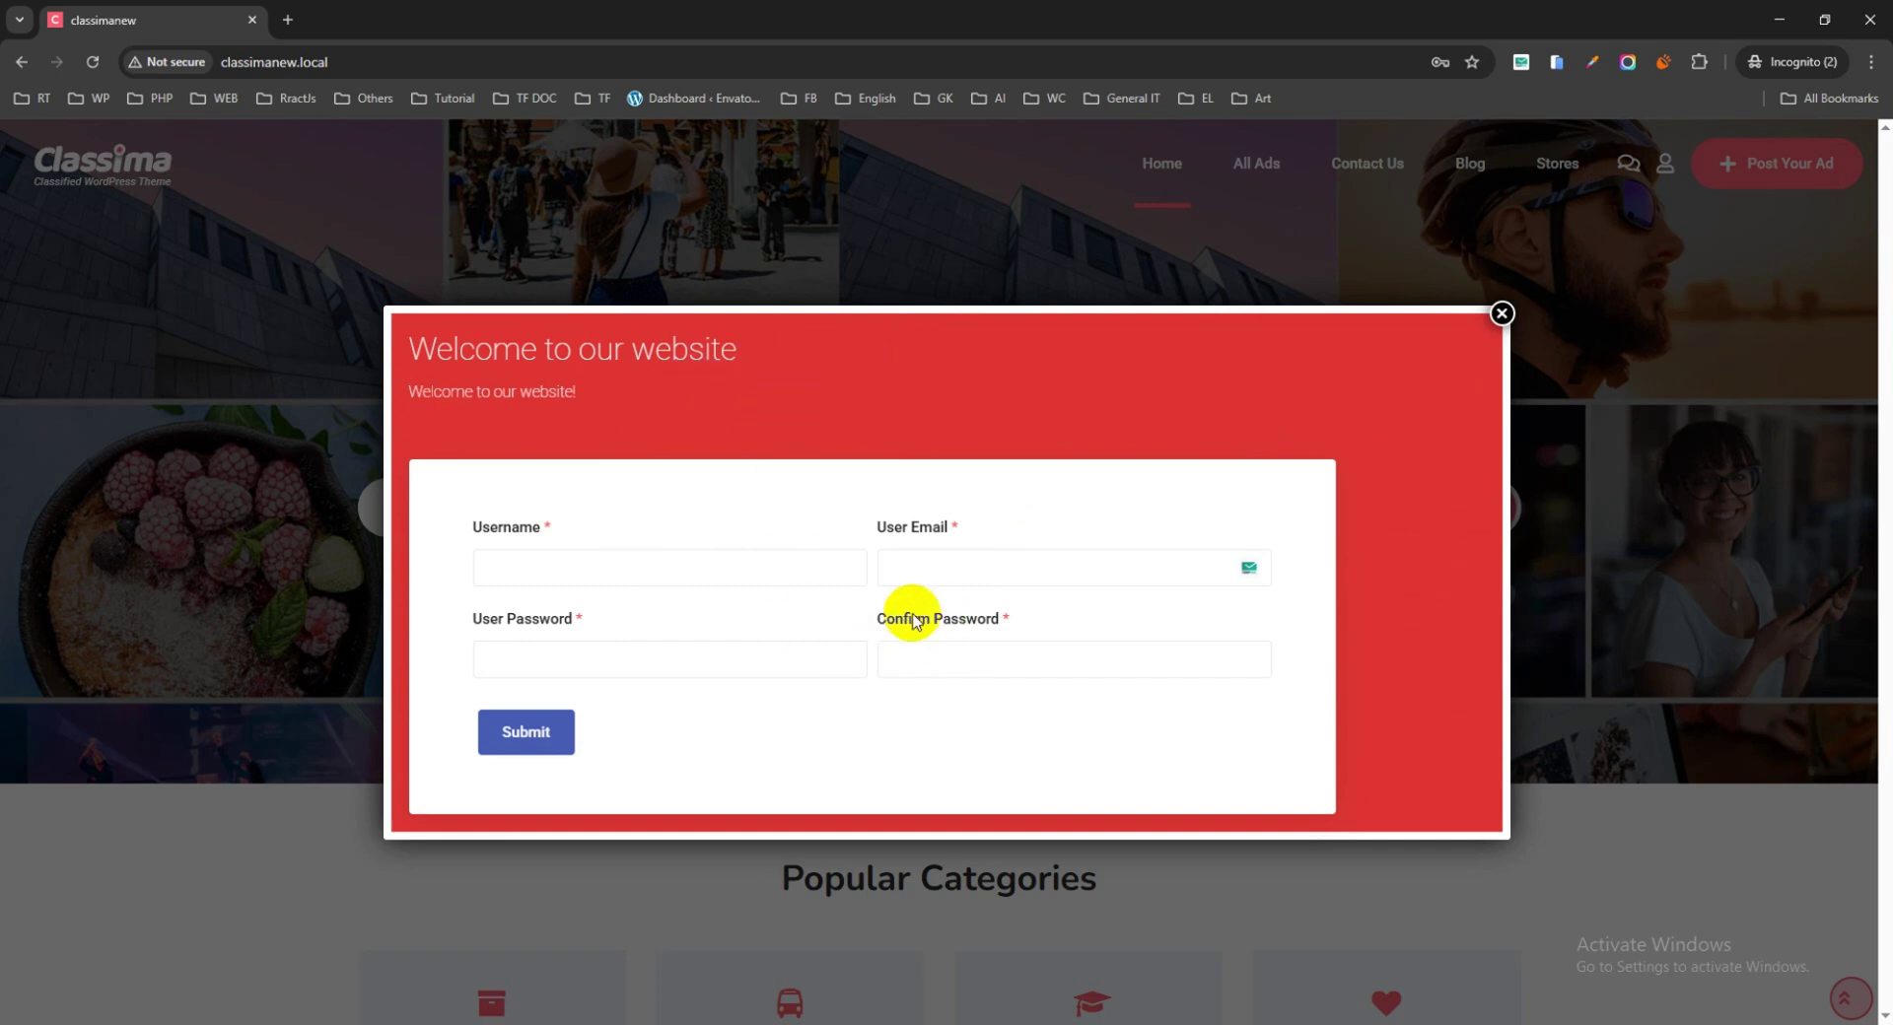
Step: Examine the title, text and registration form of the home page's welcome popup and dismiss it
{"action": "left_click_drag", "start_coordinate": [737, 357], "coordinate": [454, 371]}
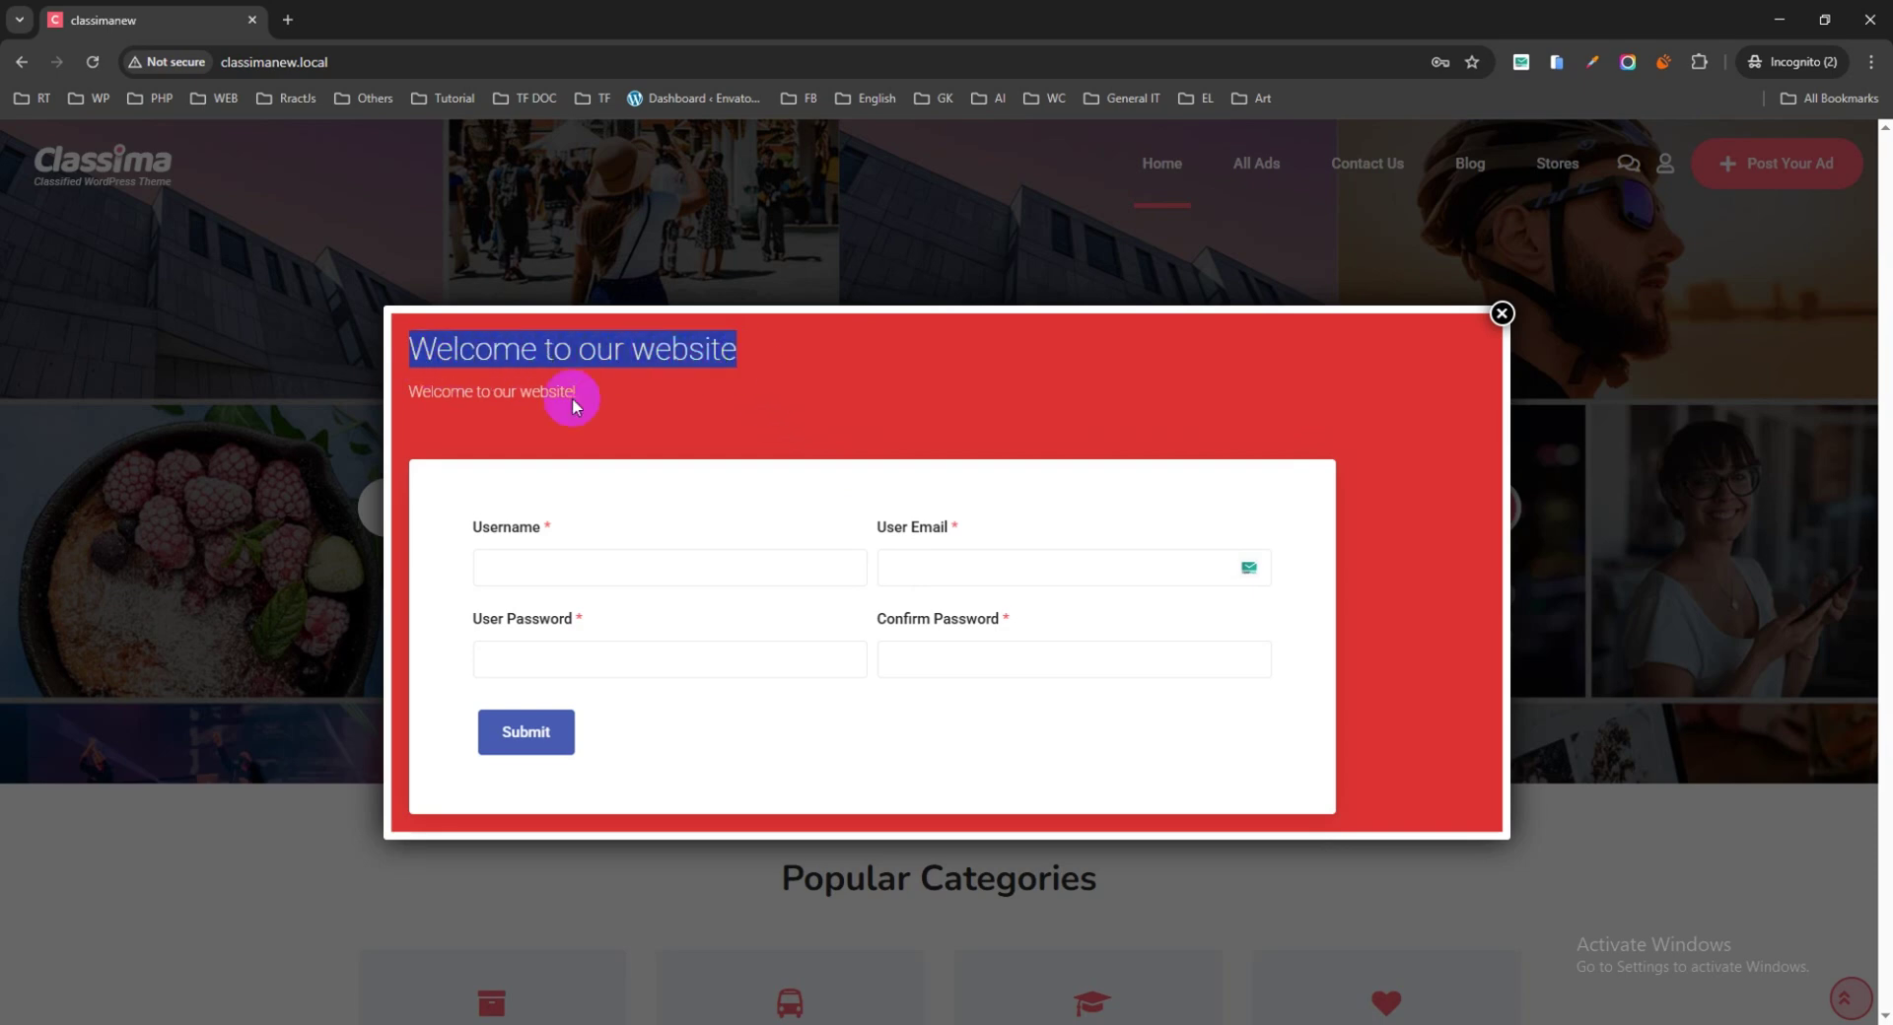
{"action": "left_click_drag", "start_coordinate": [623, 401], "coordinate": [428, 396]}
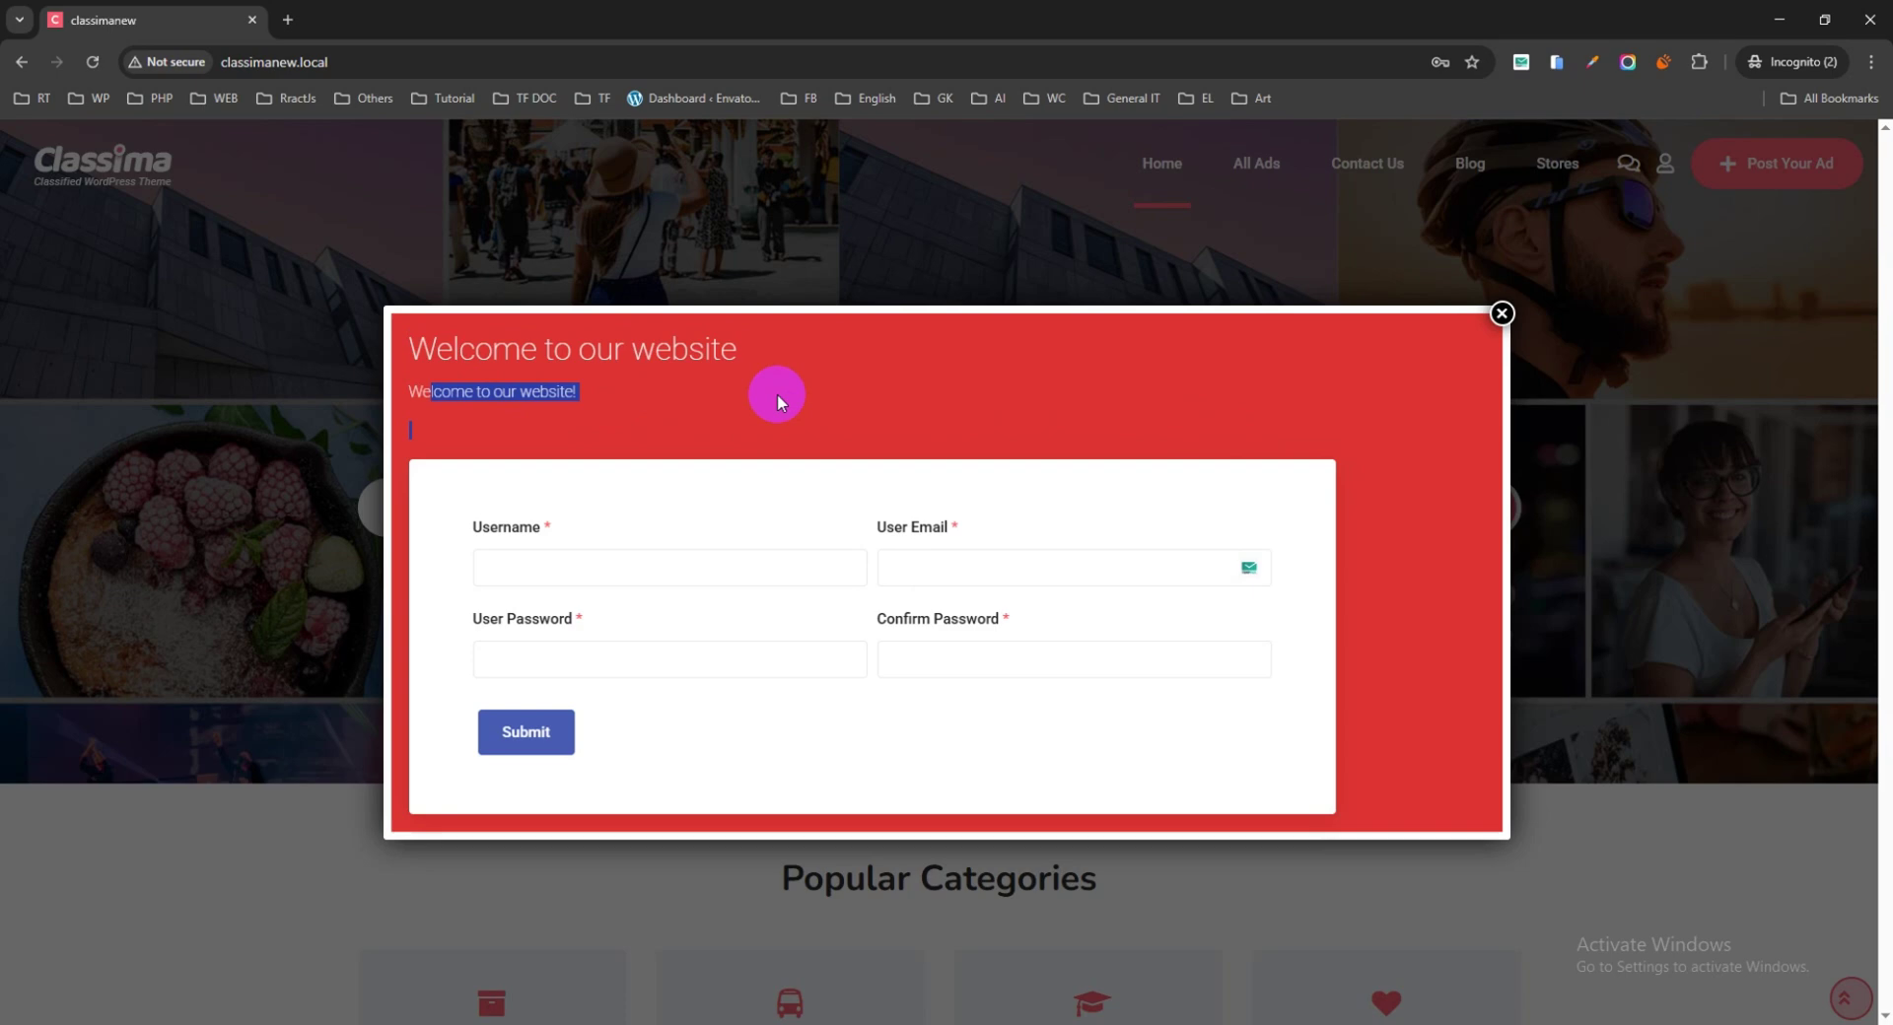
{"action": "left_click", "coordinate": [1500, 317]}
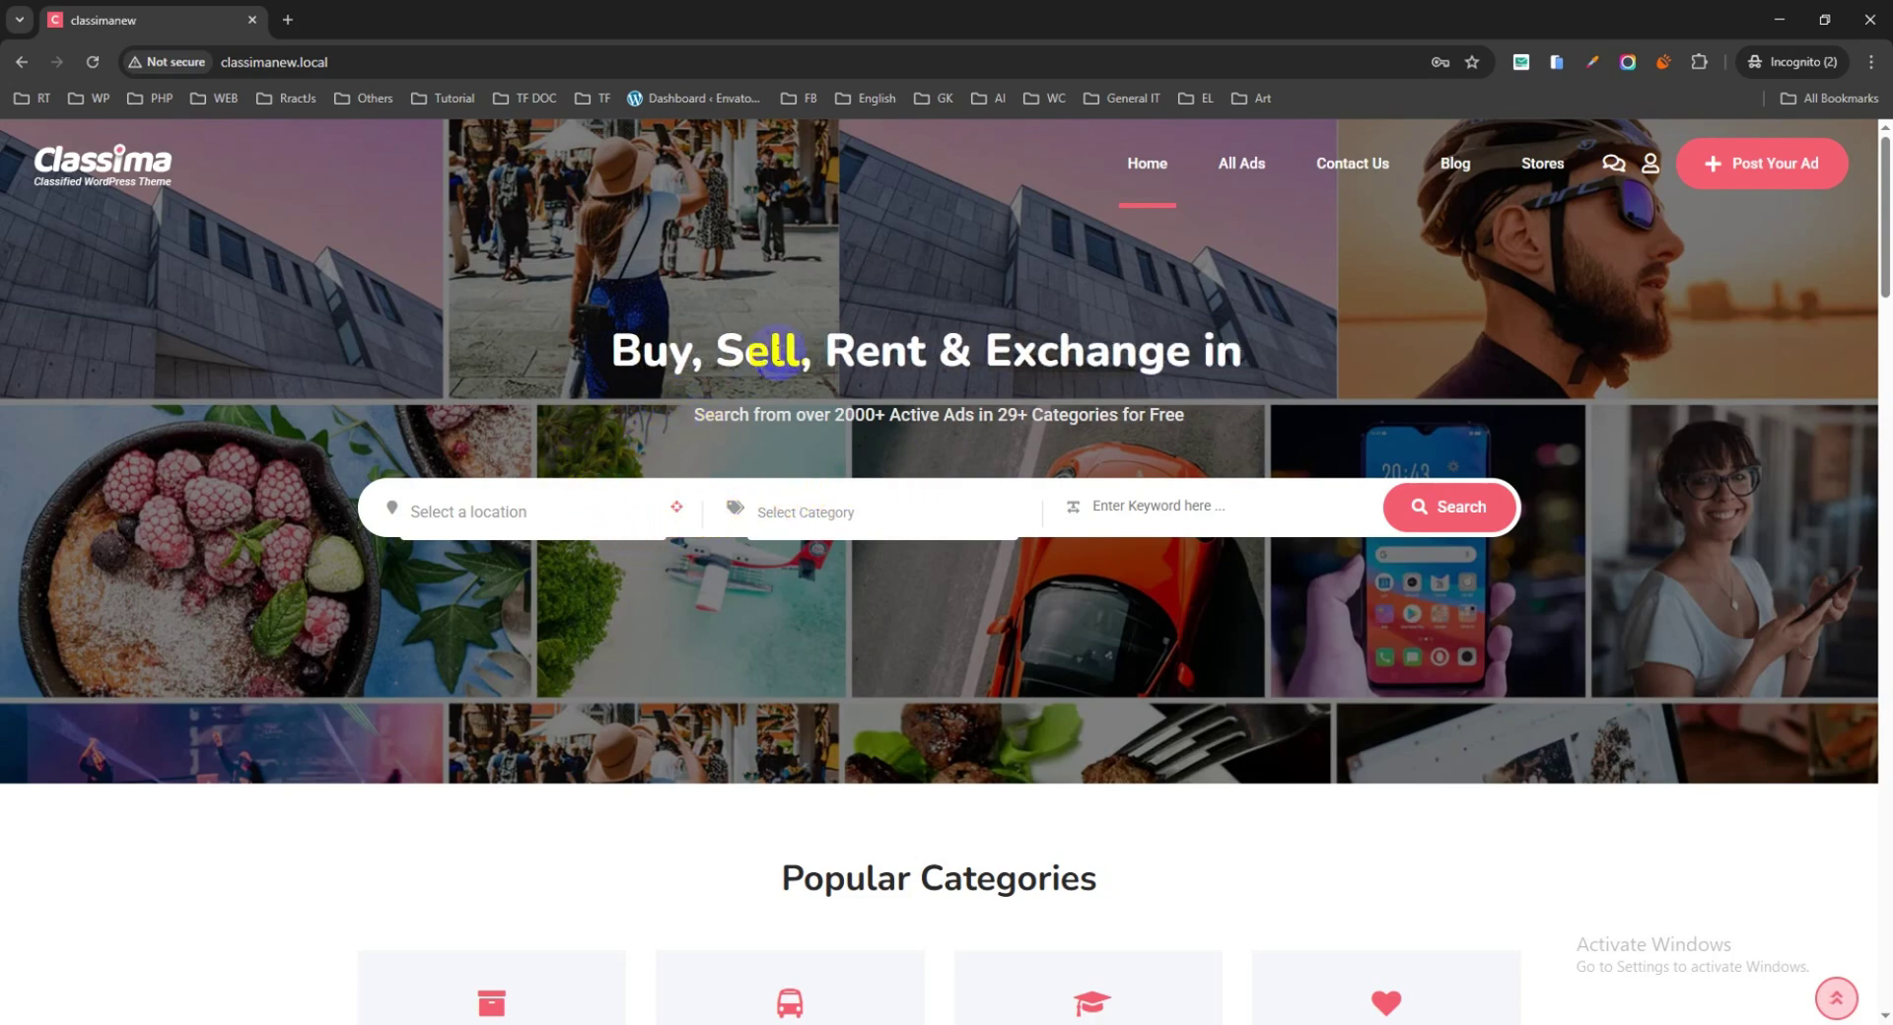
Step: Open the site's Blog page, examine its subscription popup and dismiss it
{"action": "left_click", "coordinate": [1466, 169]}
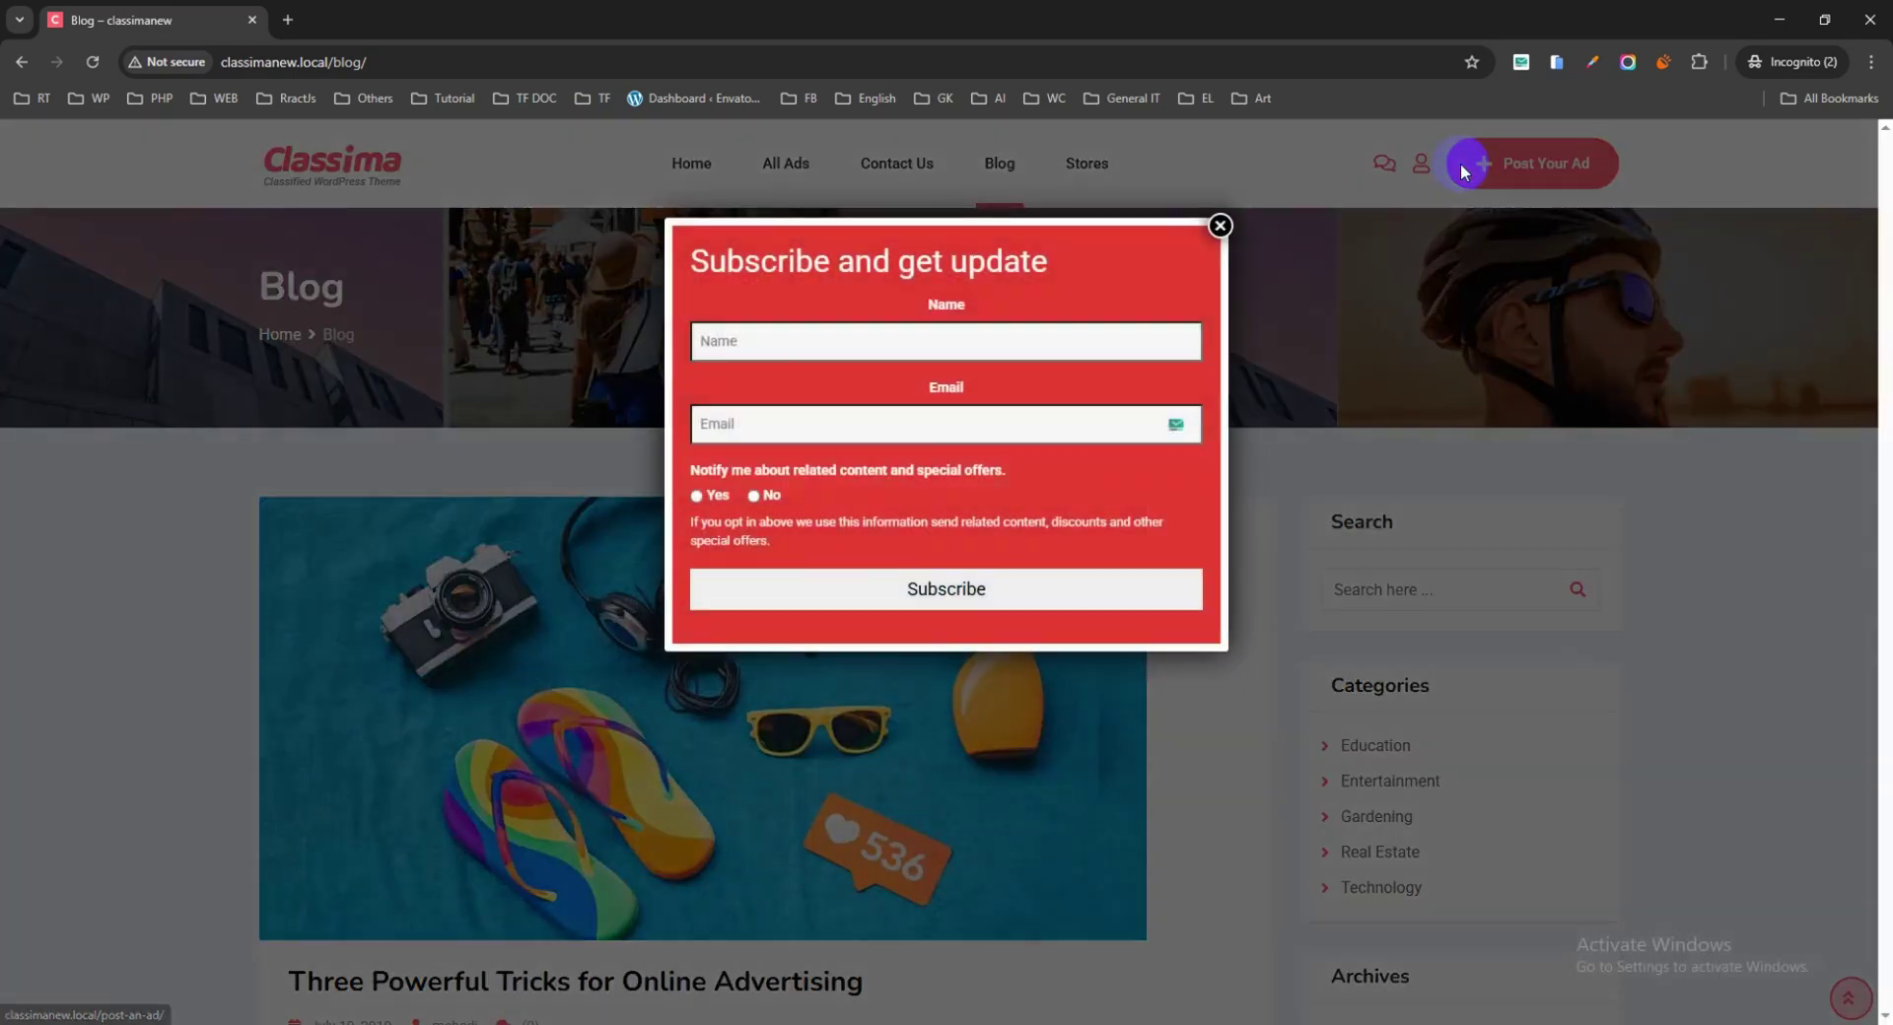
{"action": "left_click", "coordinate": [901, 344]}
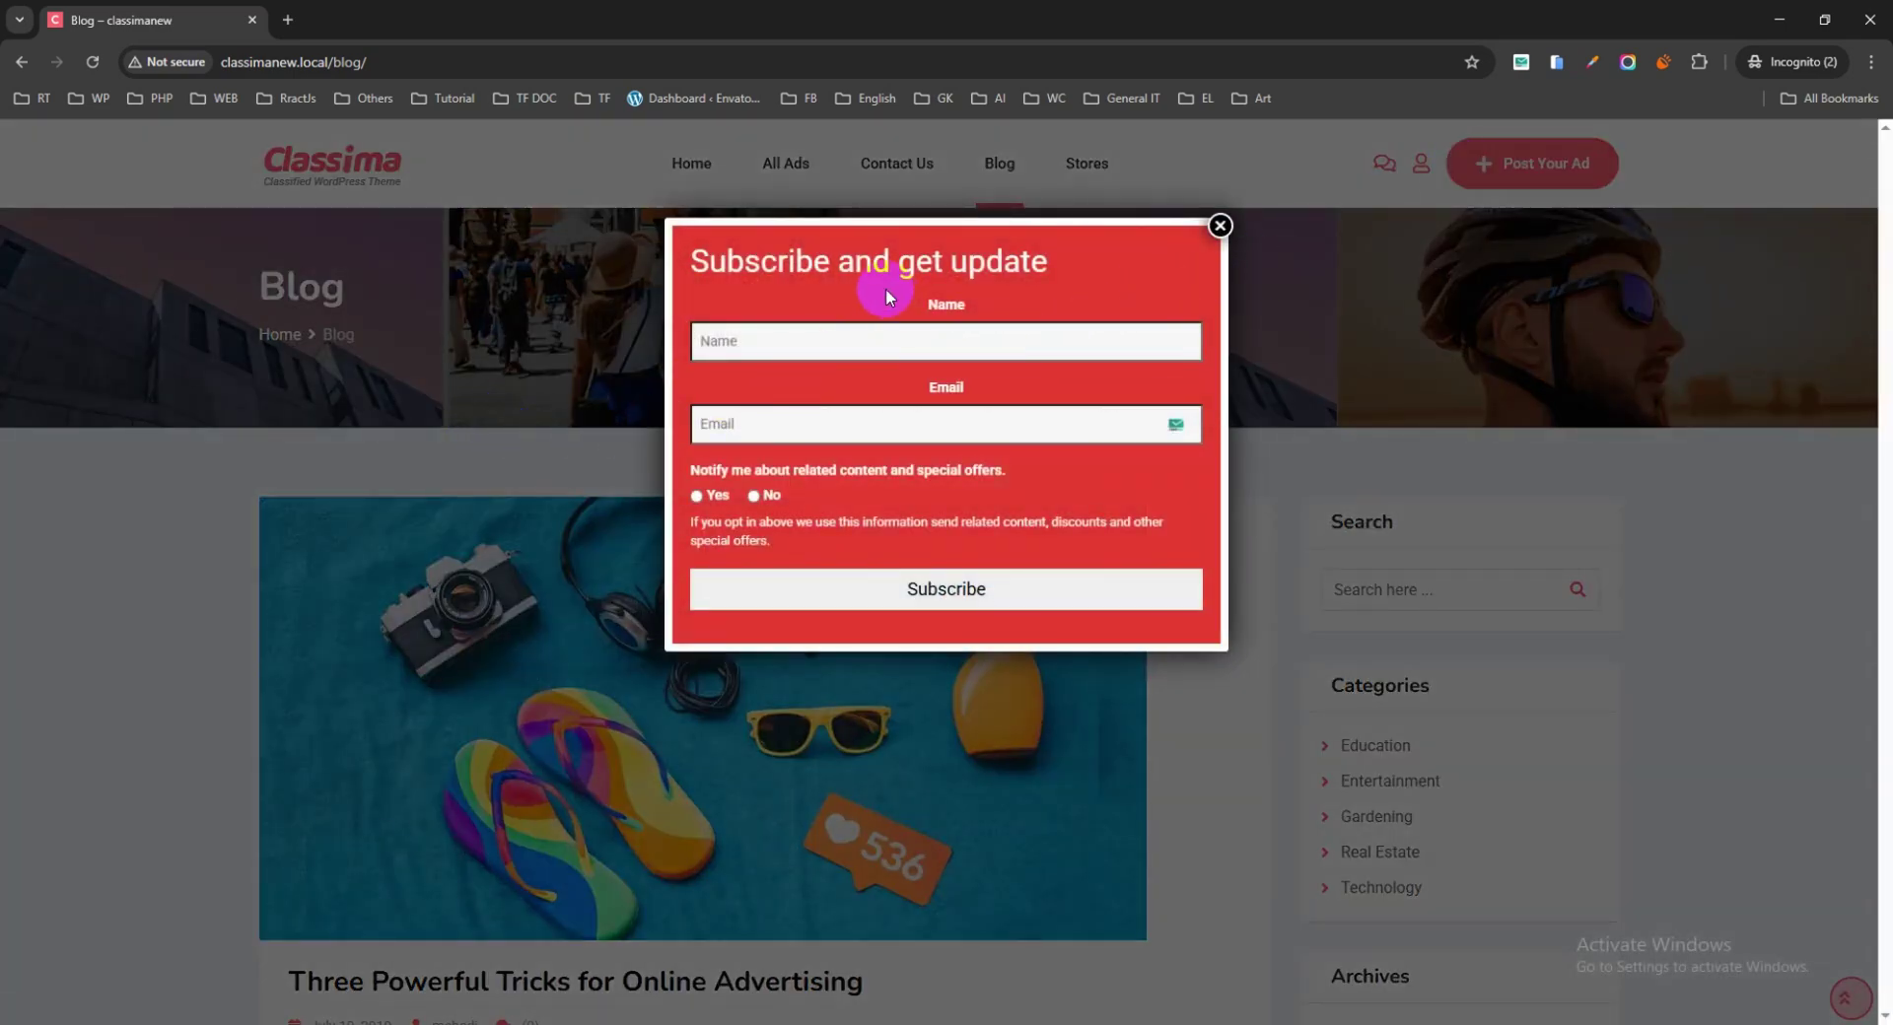
{"action": "left_click", "coordinate": [1220, 226]}
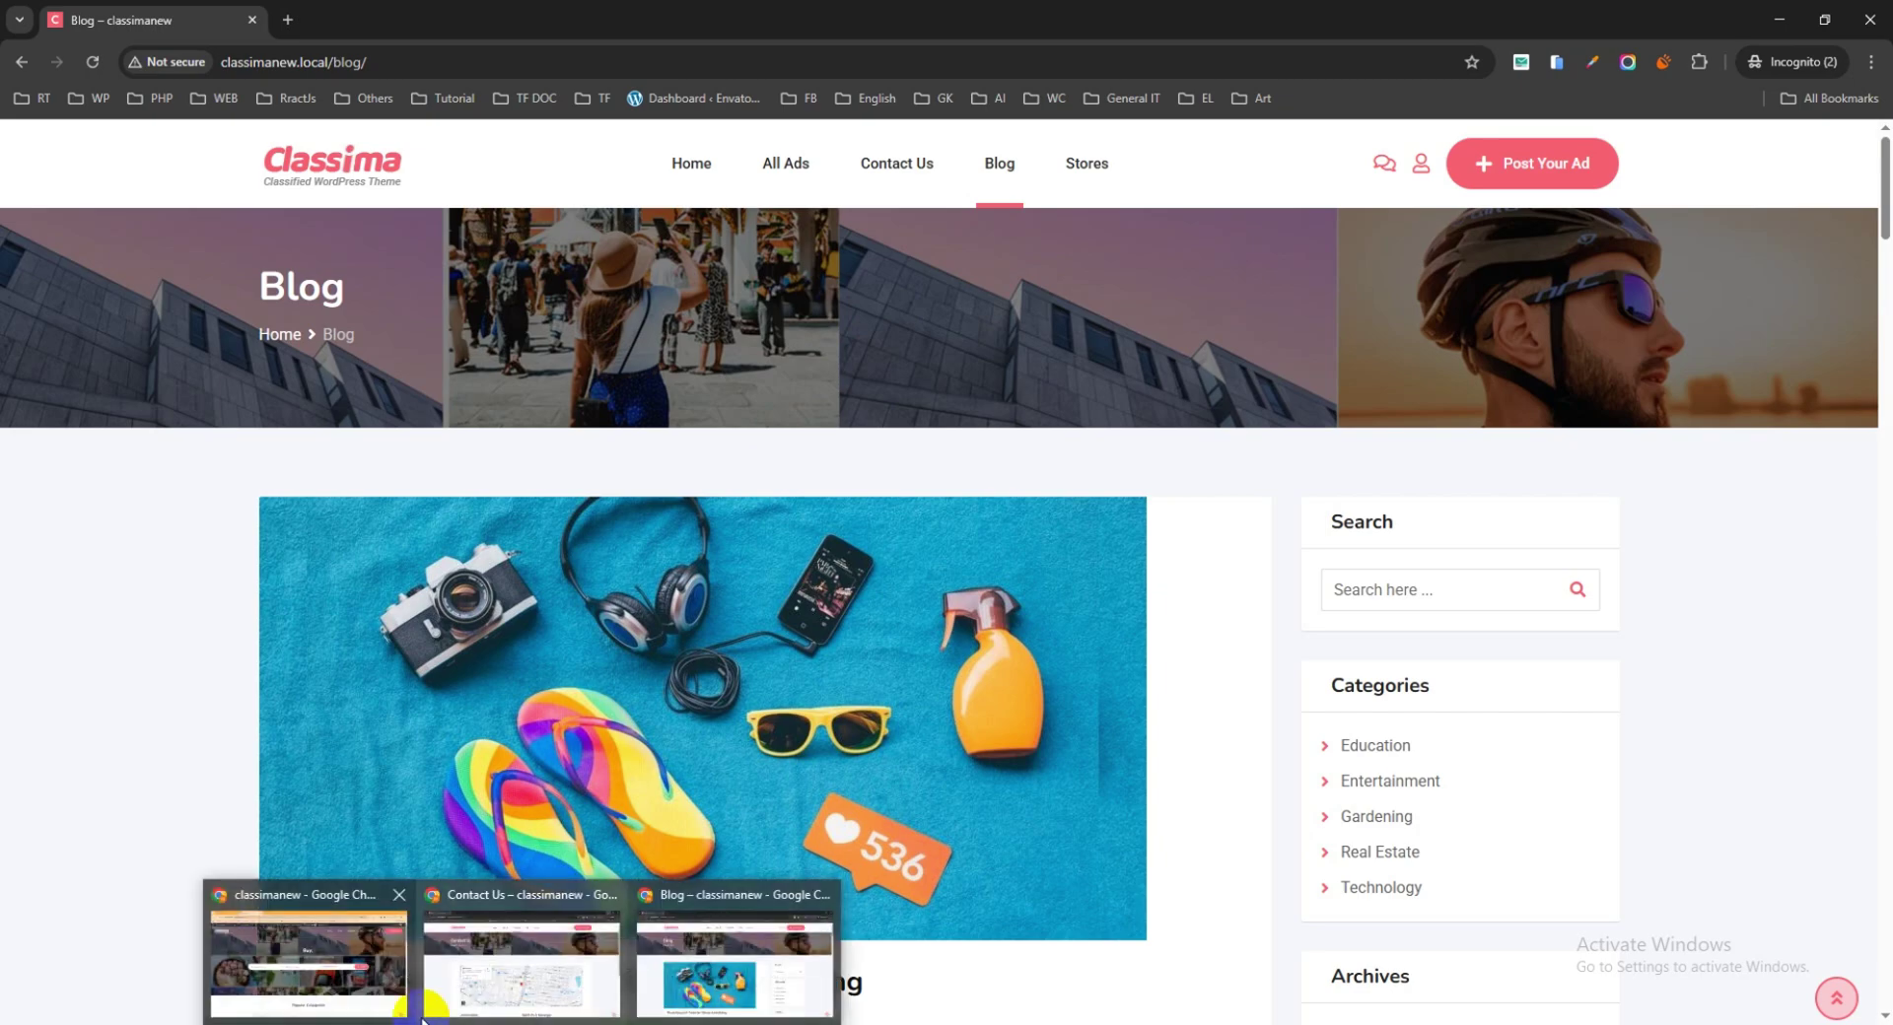
Step: Switch back to the regular browser window and open the WordPress dashboard of the WP Handy site
{"action": "left_click", "coordinate": [325, 946]}
{"action": "left_click", "coordinate": [148, 20]}
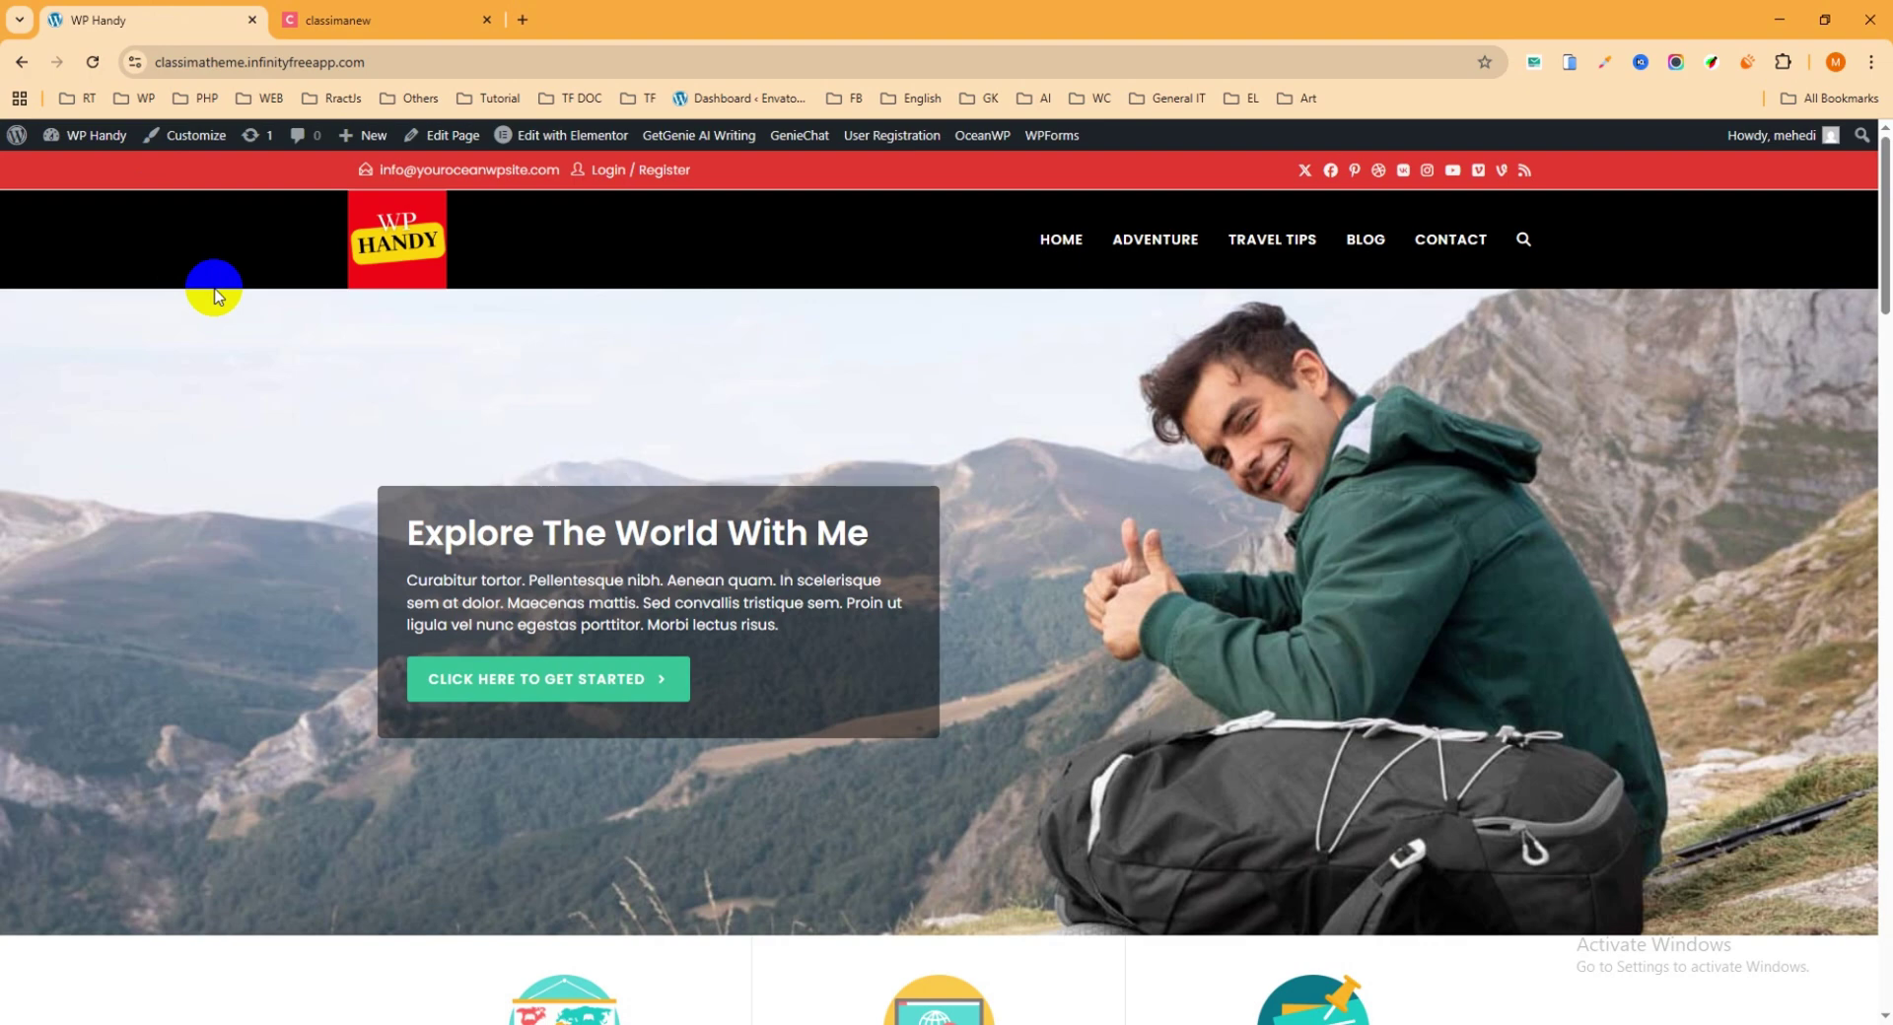
{"action": "mouse_move", "coordinate": [84, 136]}
{"action": "left_click", "coordinate": [74, 177]}
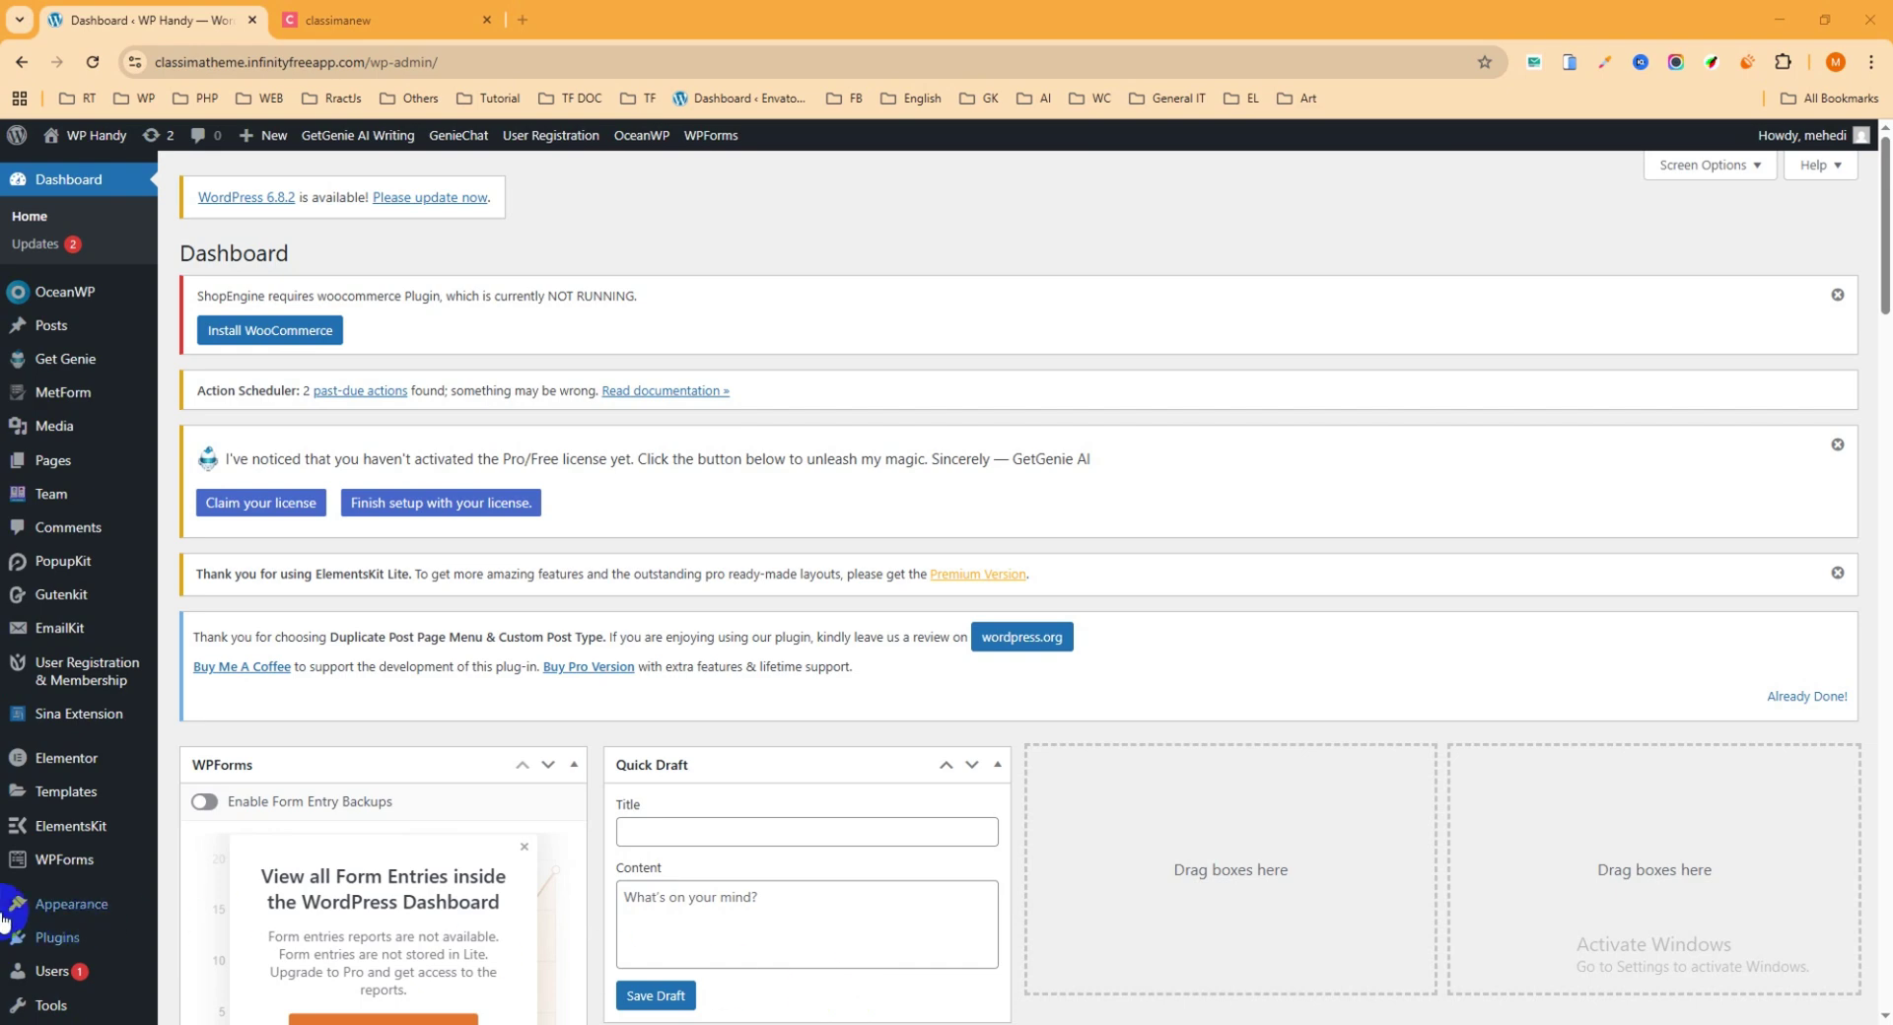
Step: Go to the page for adding plugins and search for "popup maker"
{"action": "scroll", "coordinate": [93, 858], "scroll_direction": "down", "scroll_amount": 2}
{"action": "mouse_move", "coordinate": [81, 794]}
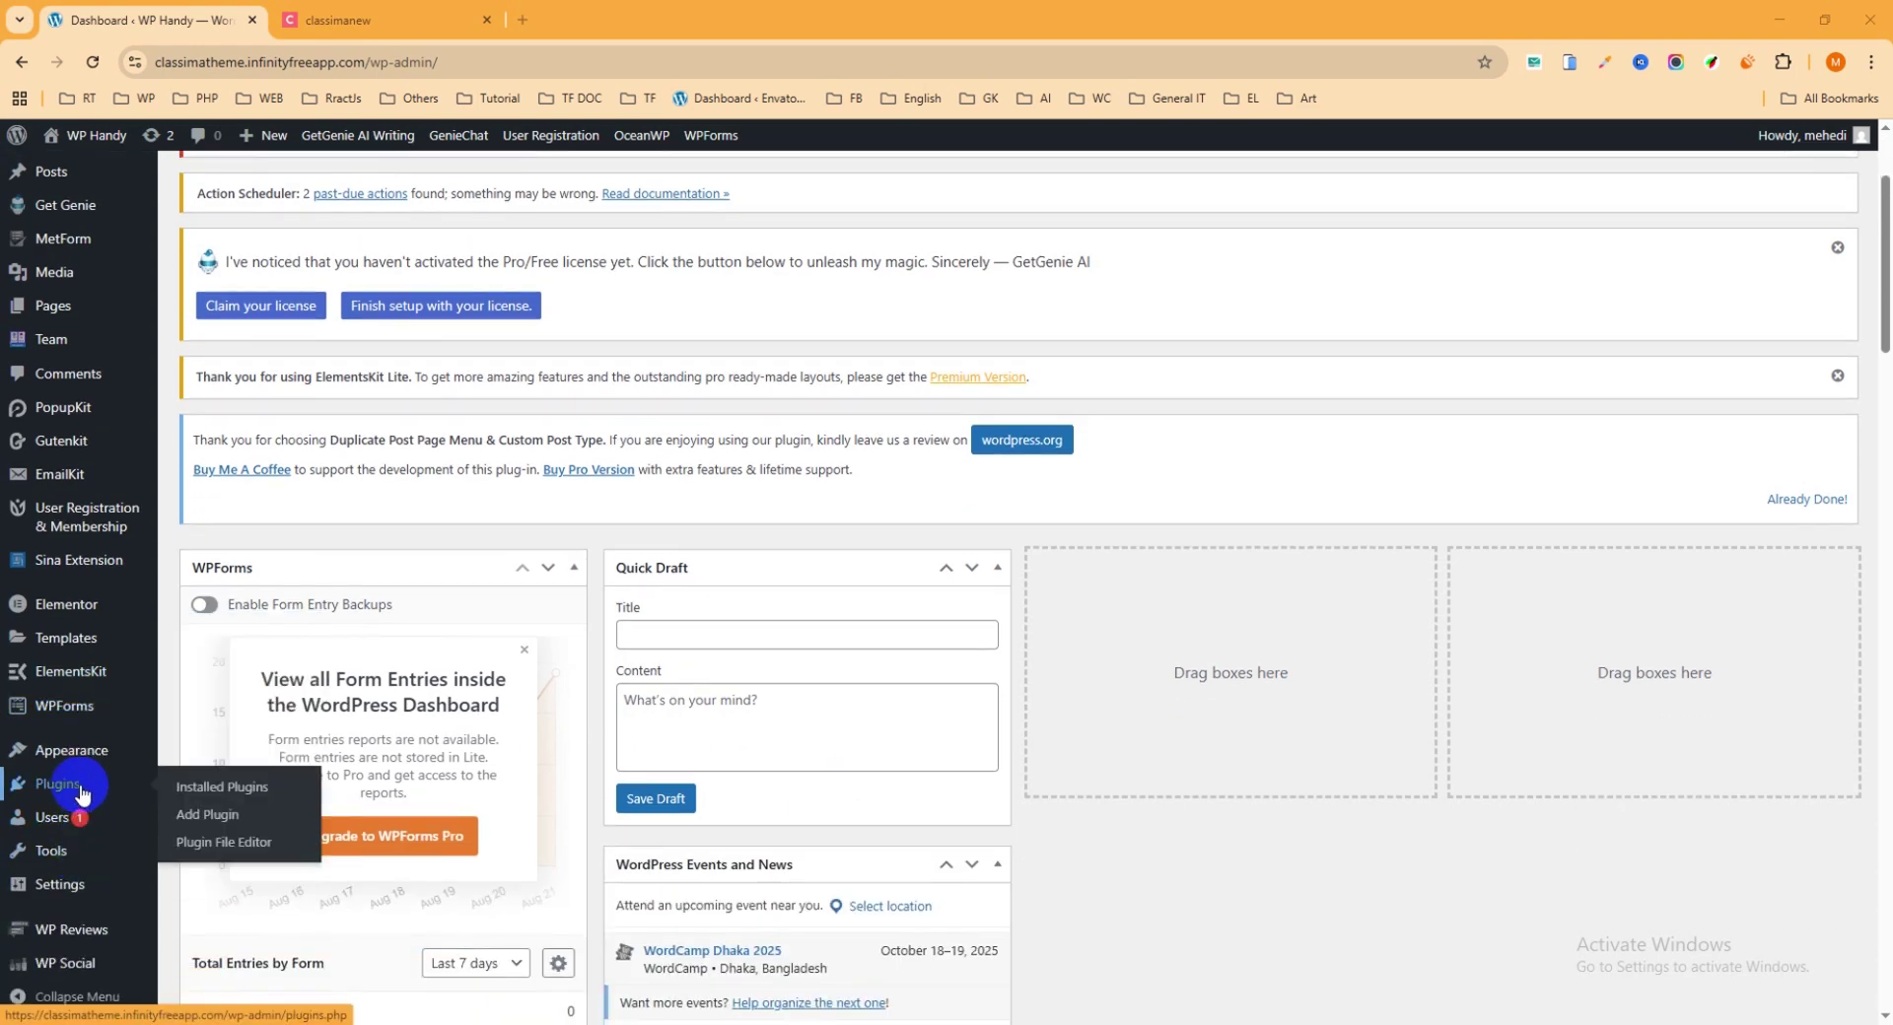
{"action": "left_click", "coordinate": [216, 822]}
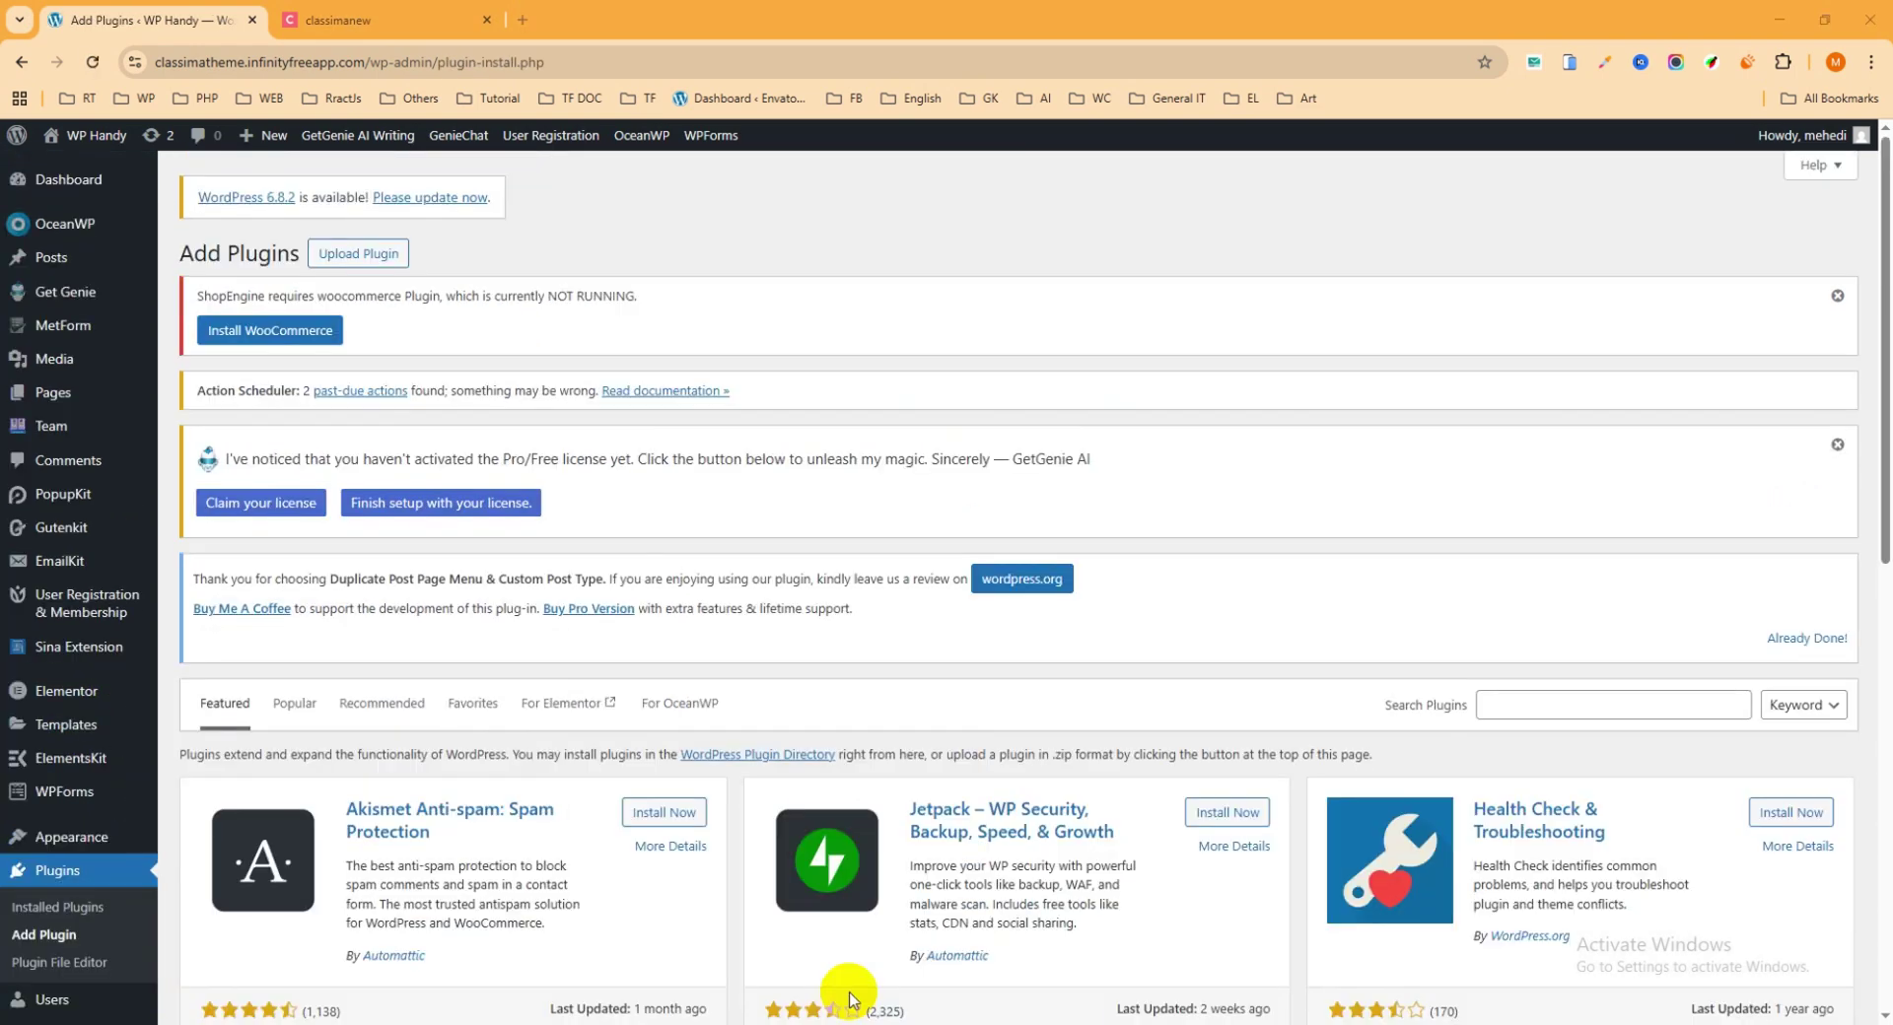
{"action": "left_click", "coordinate": [1557, 714]}
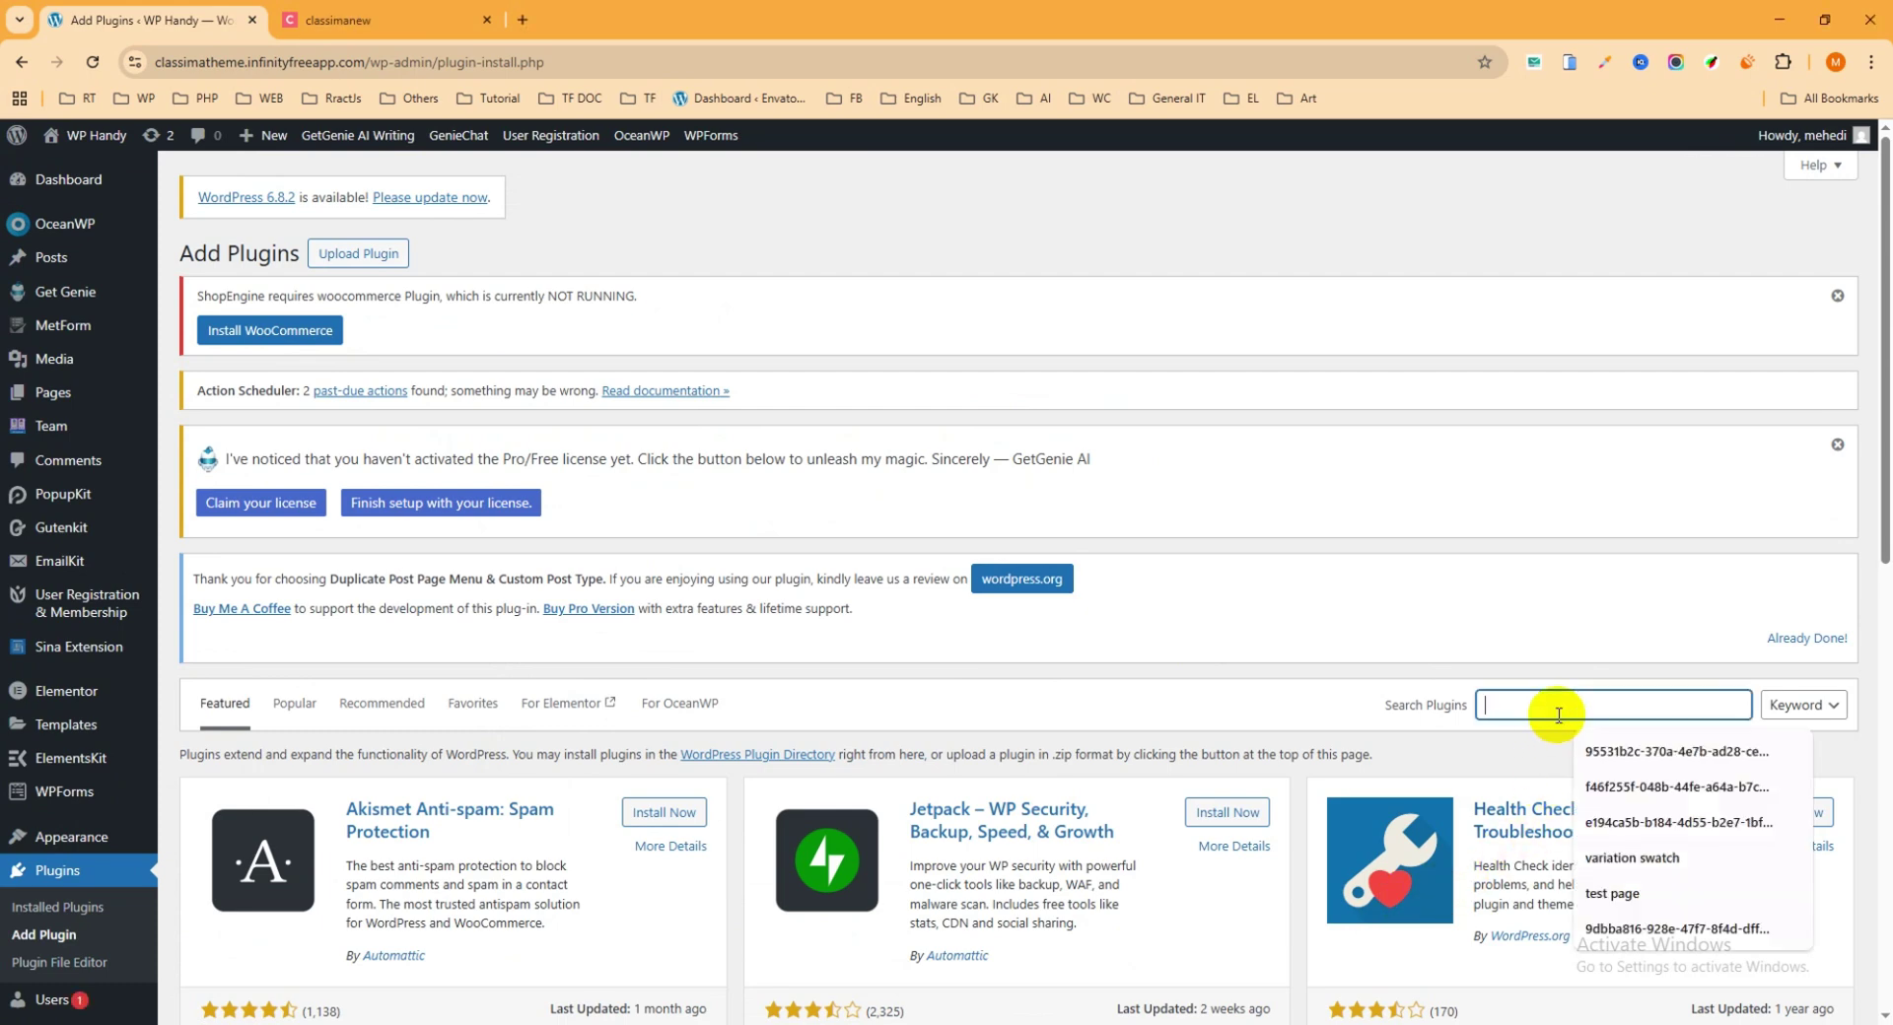
{"action": "type", "text": "pop"}
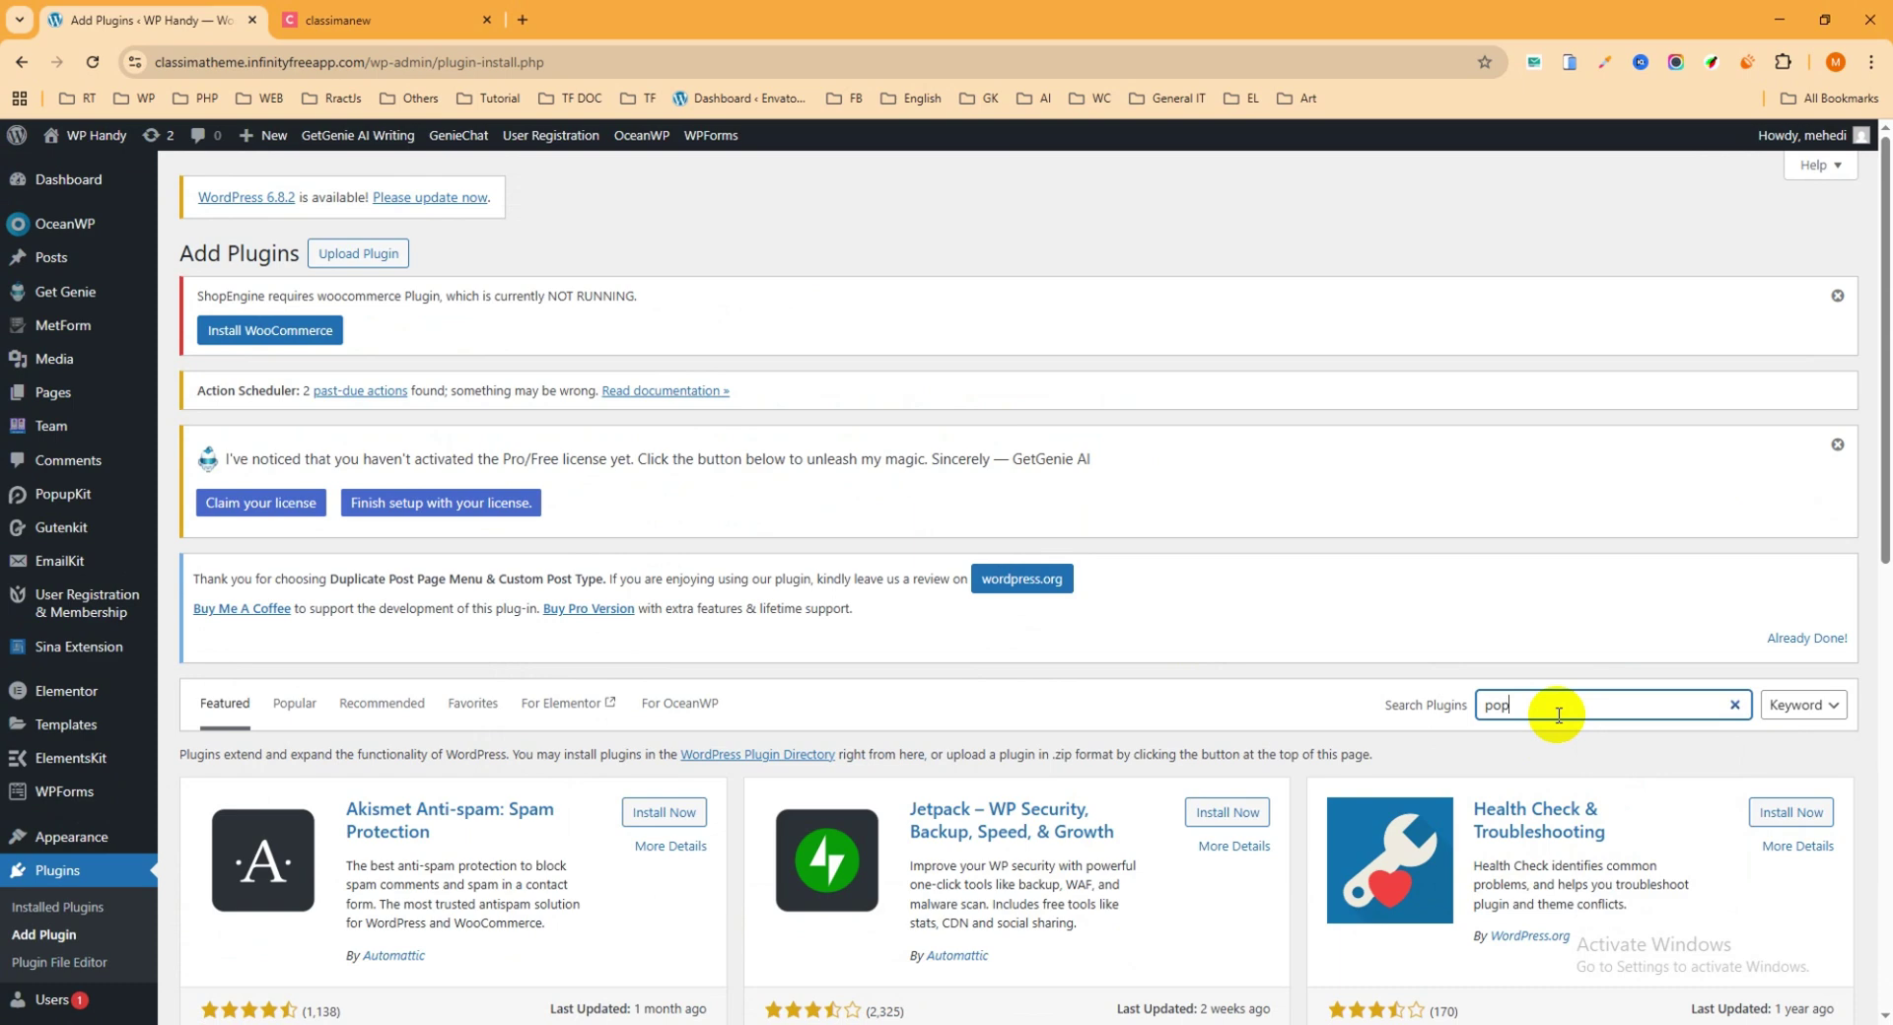
{"action": "type", "text": "up "}
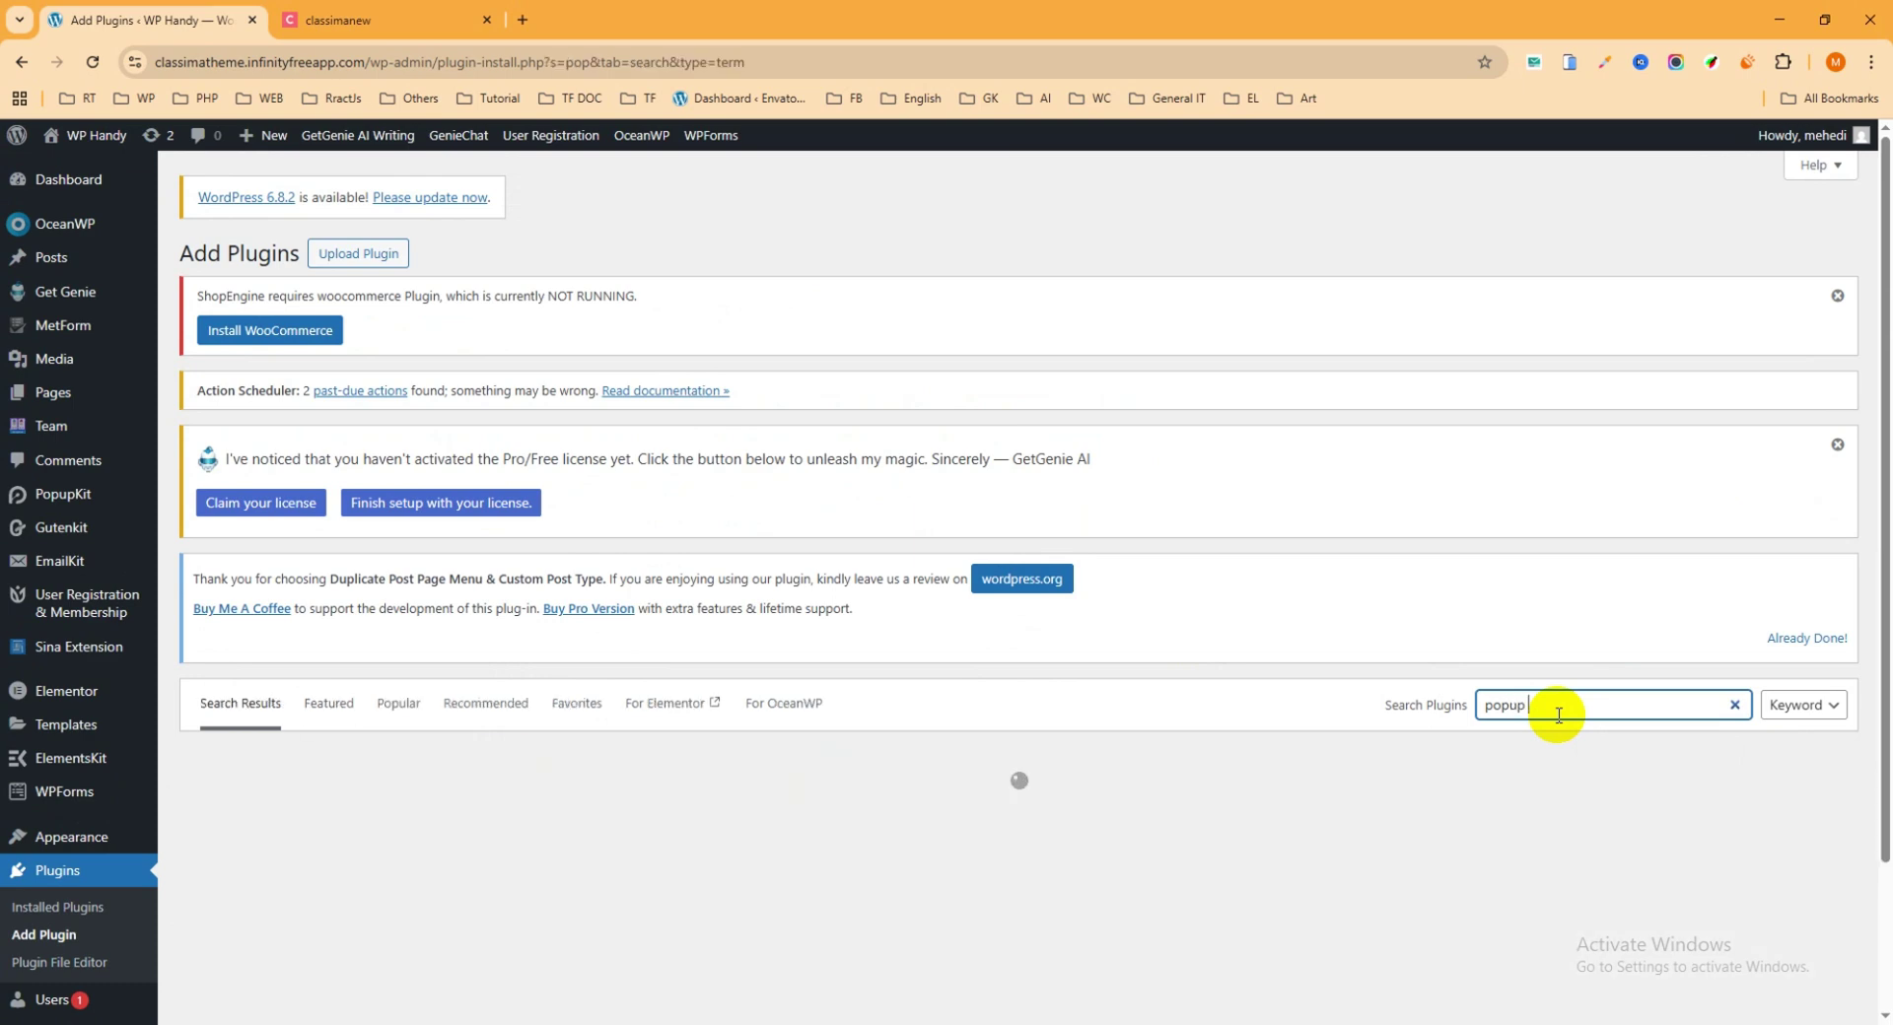
{"action": "type", "text": "maker"}
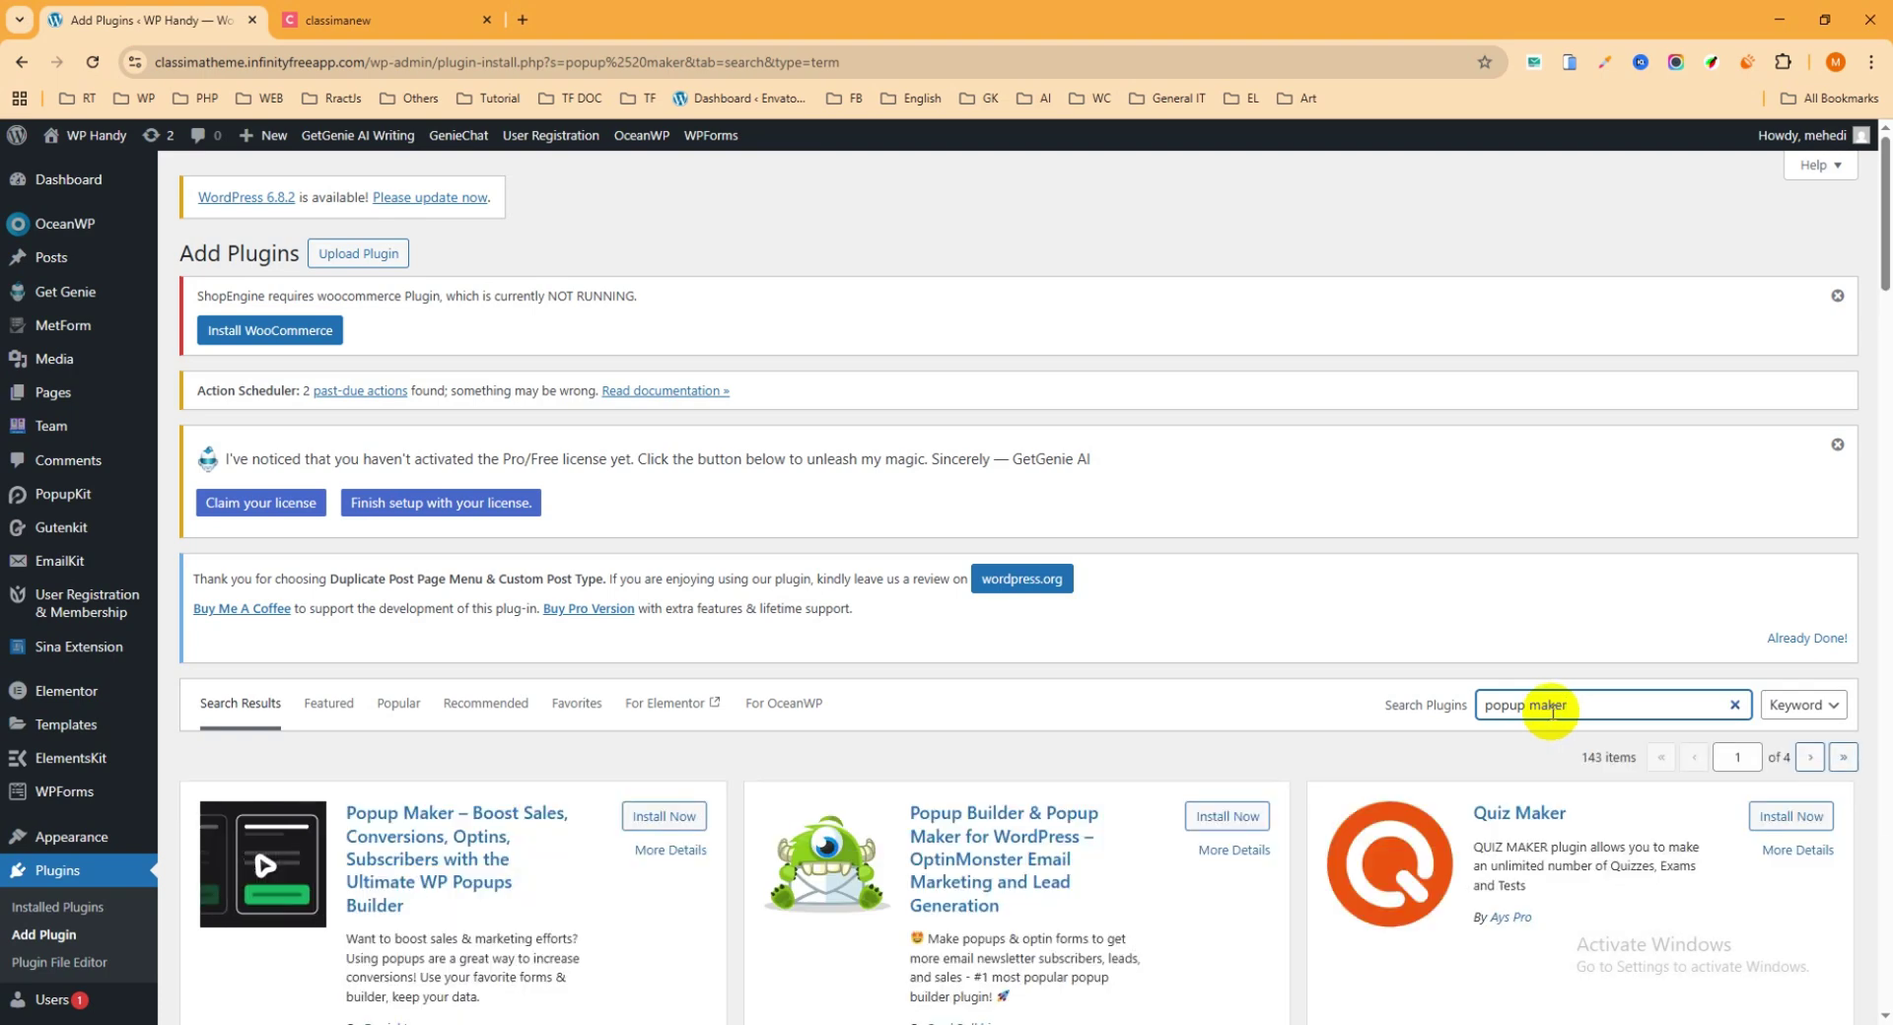
Step: Install and activate the plugin "Popup Maker – Boost Sales, Conversions, Optins, Subscribers with the Ultimate WP Popups Builder"
{"action": "scroll", "coordinate": [610, 681], "scroll_direction": "down", "scroll_amount": 2}
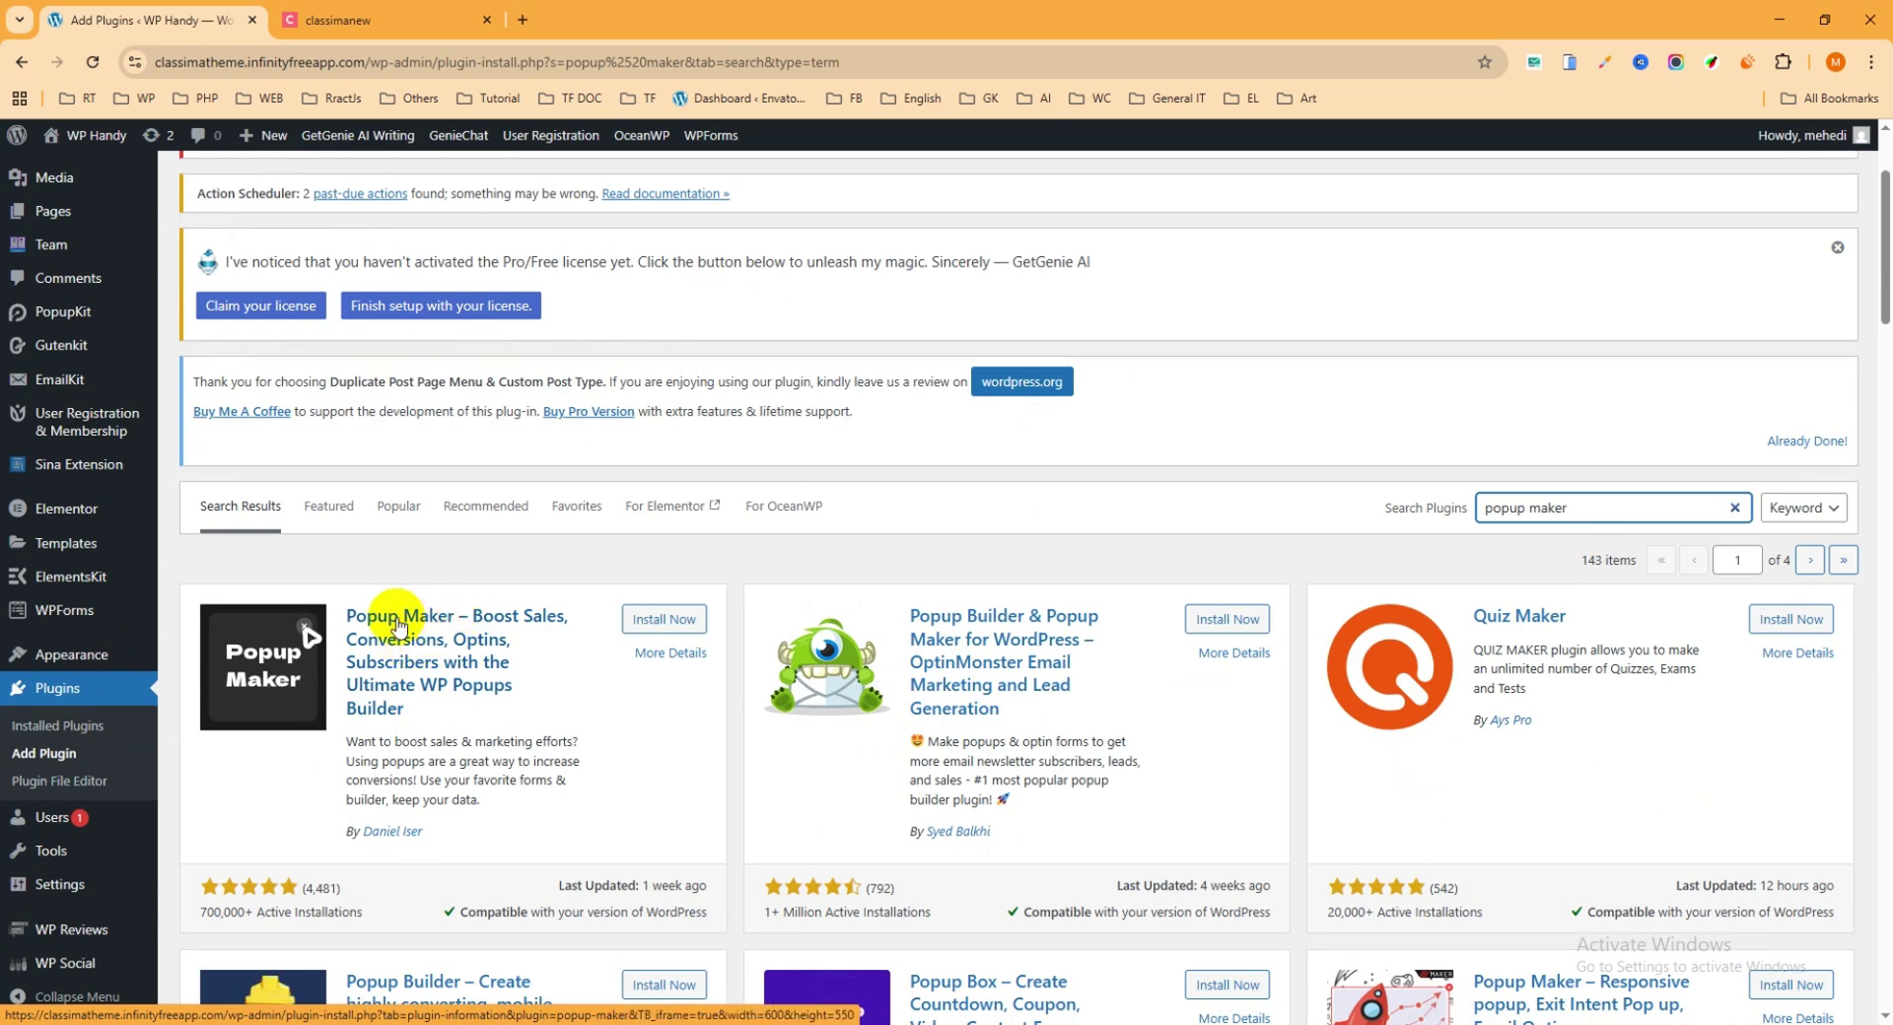
{"action": "scroll", "coordinate": [444, 641], "scroll_direction": "down", "scroll_amount": 1}
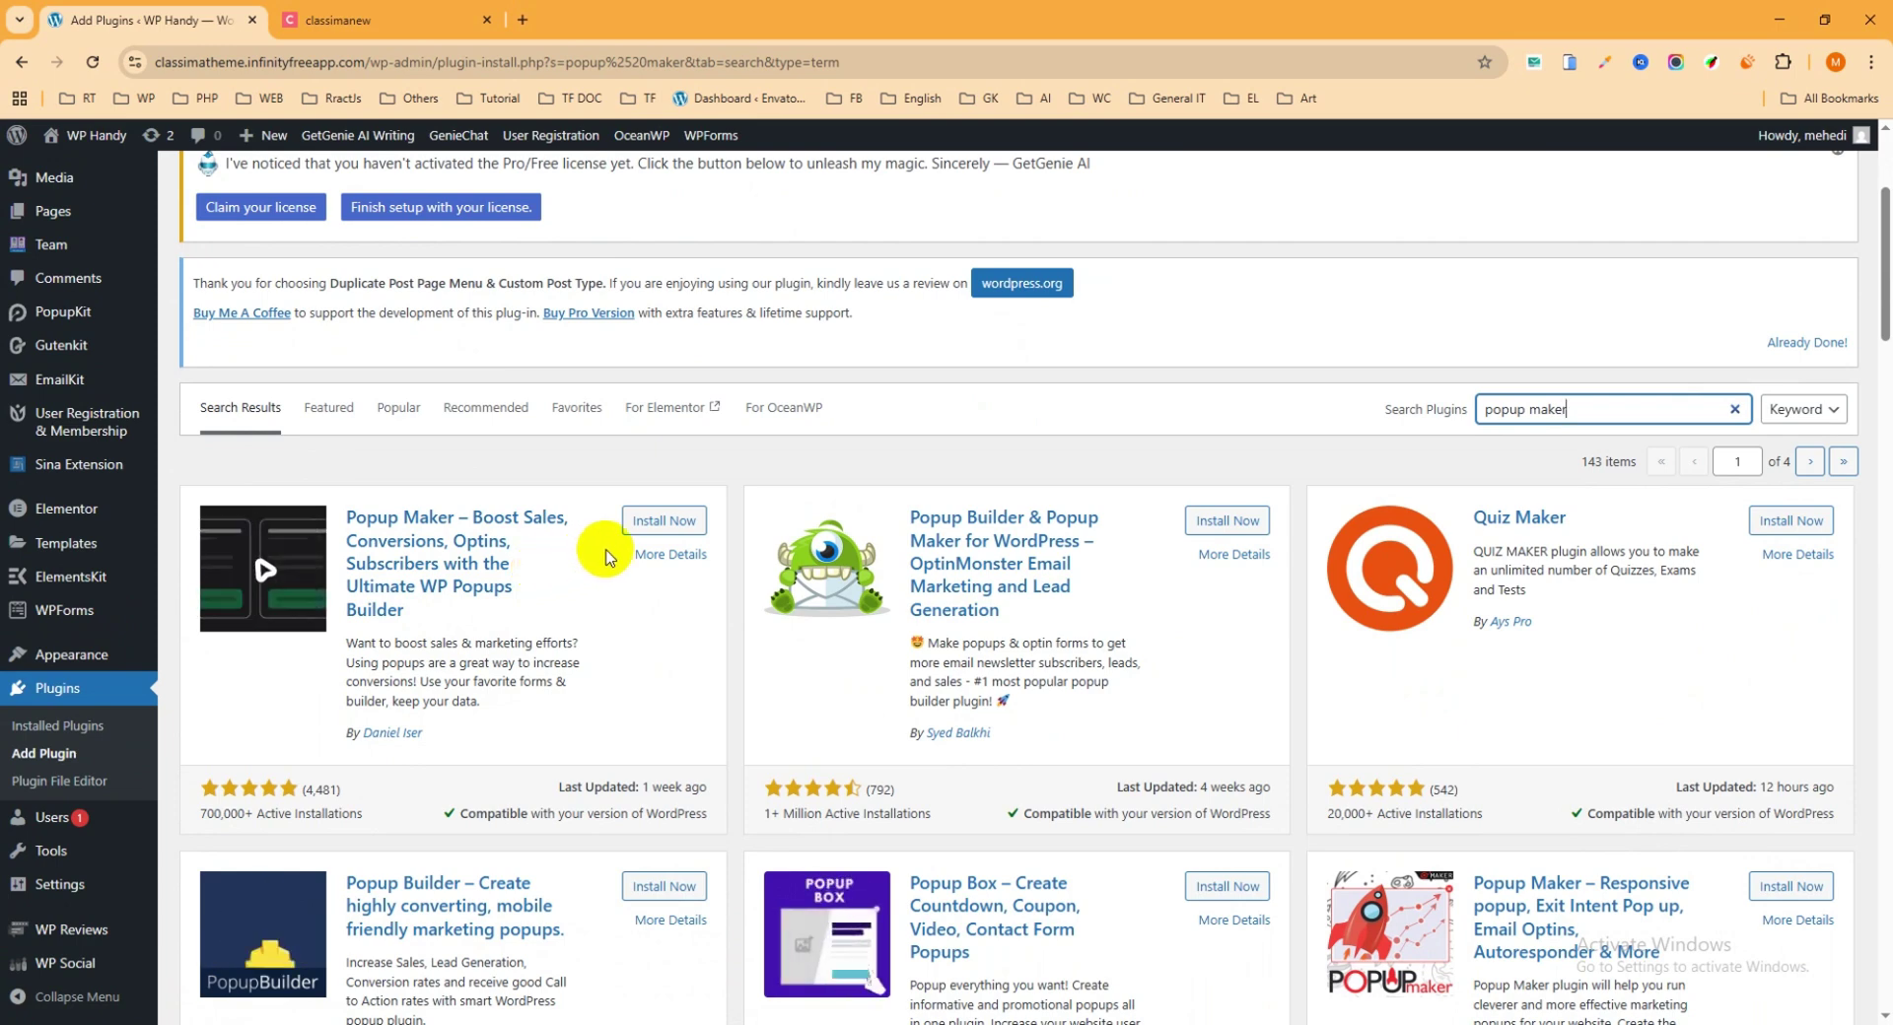
{"action": "left_click", "coordinate": [656, 523]}
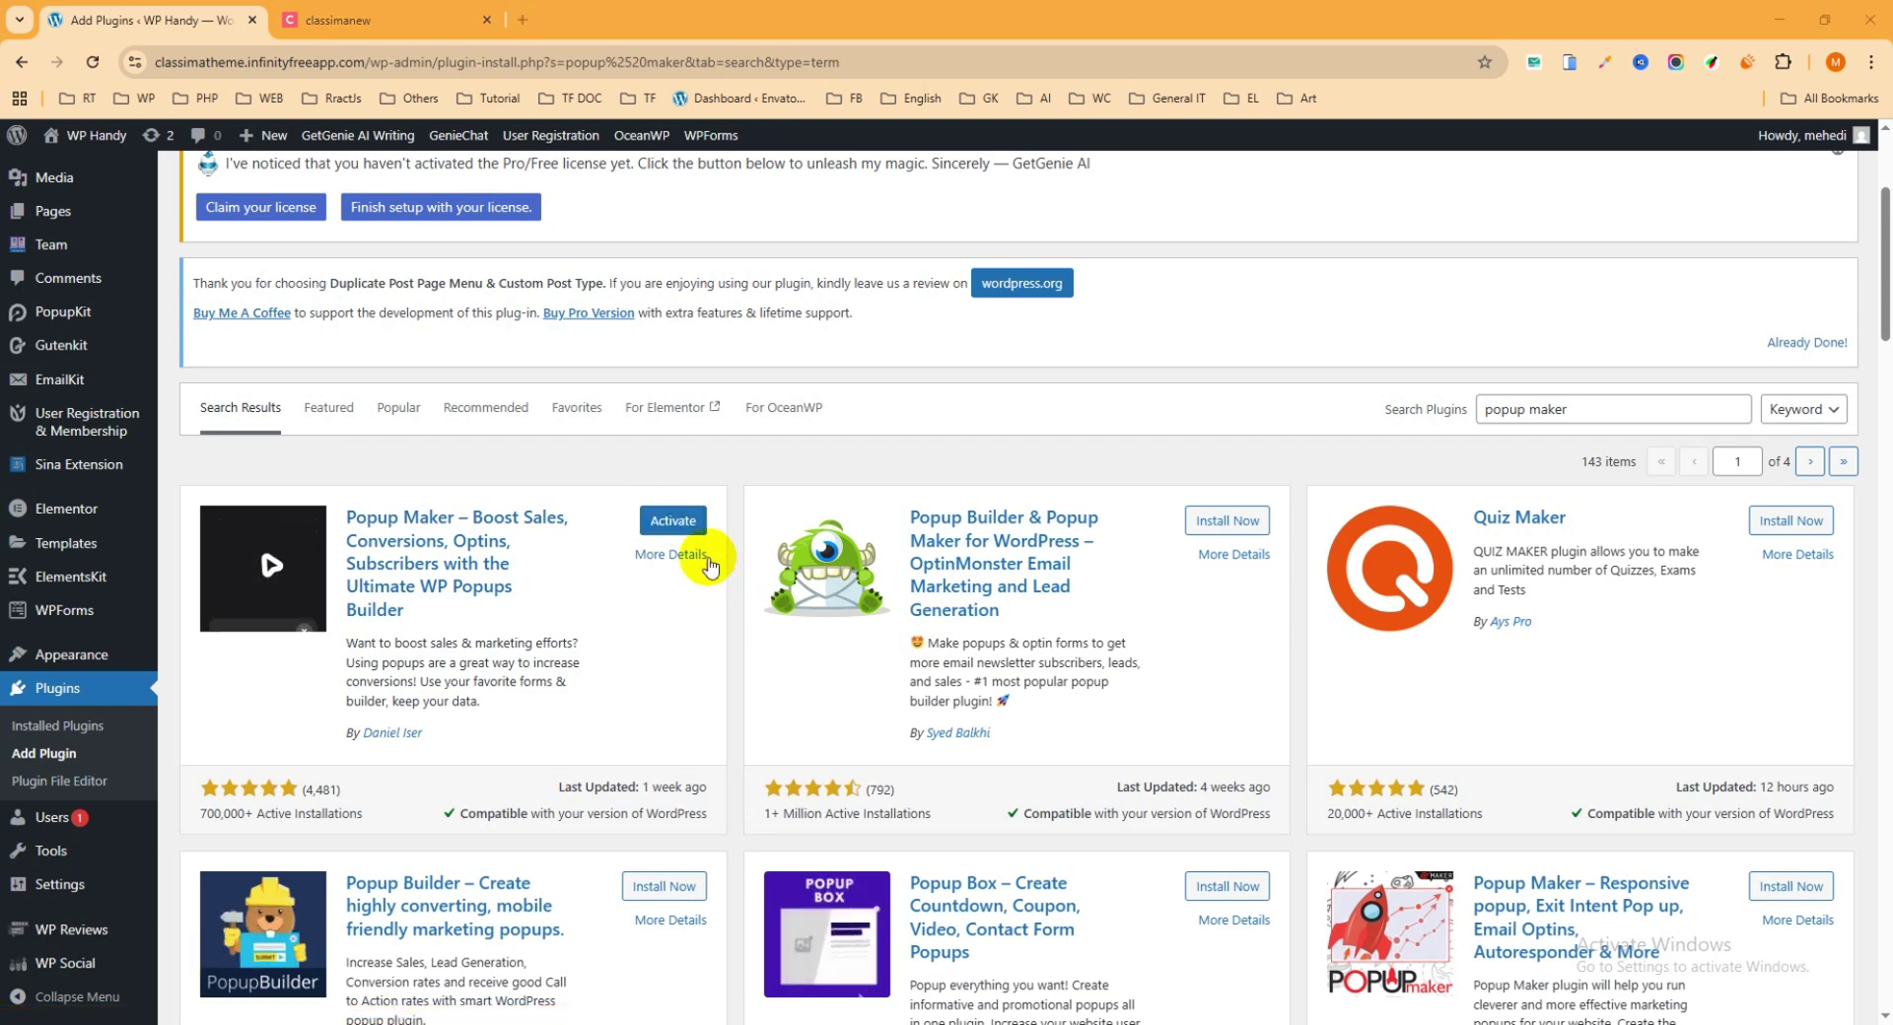
{"action": "left_click", "coordinate": [674, 523]}
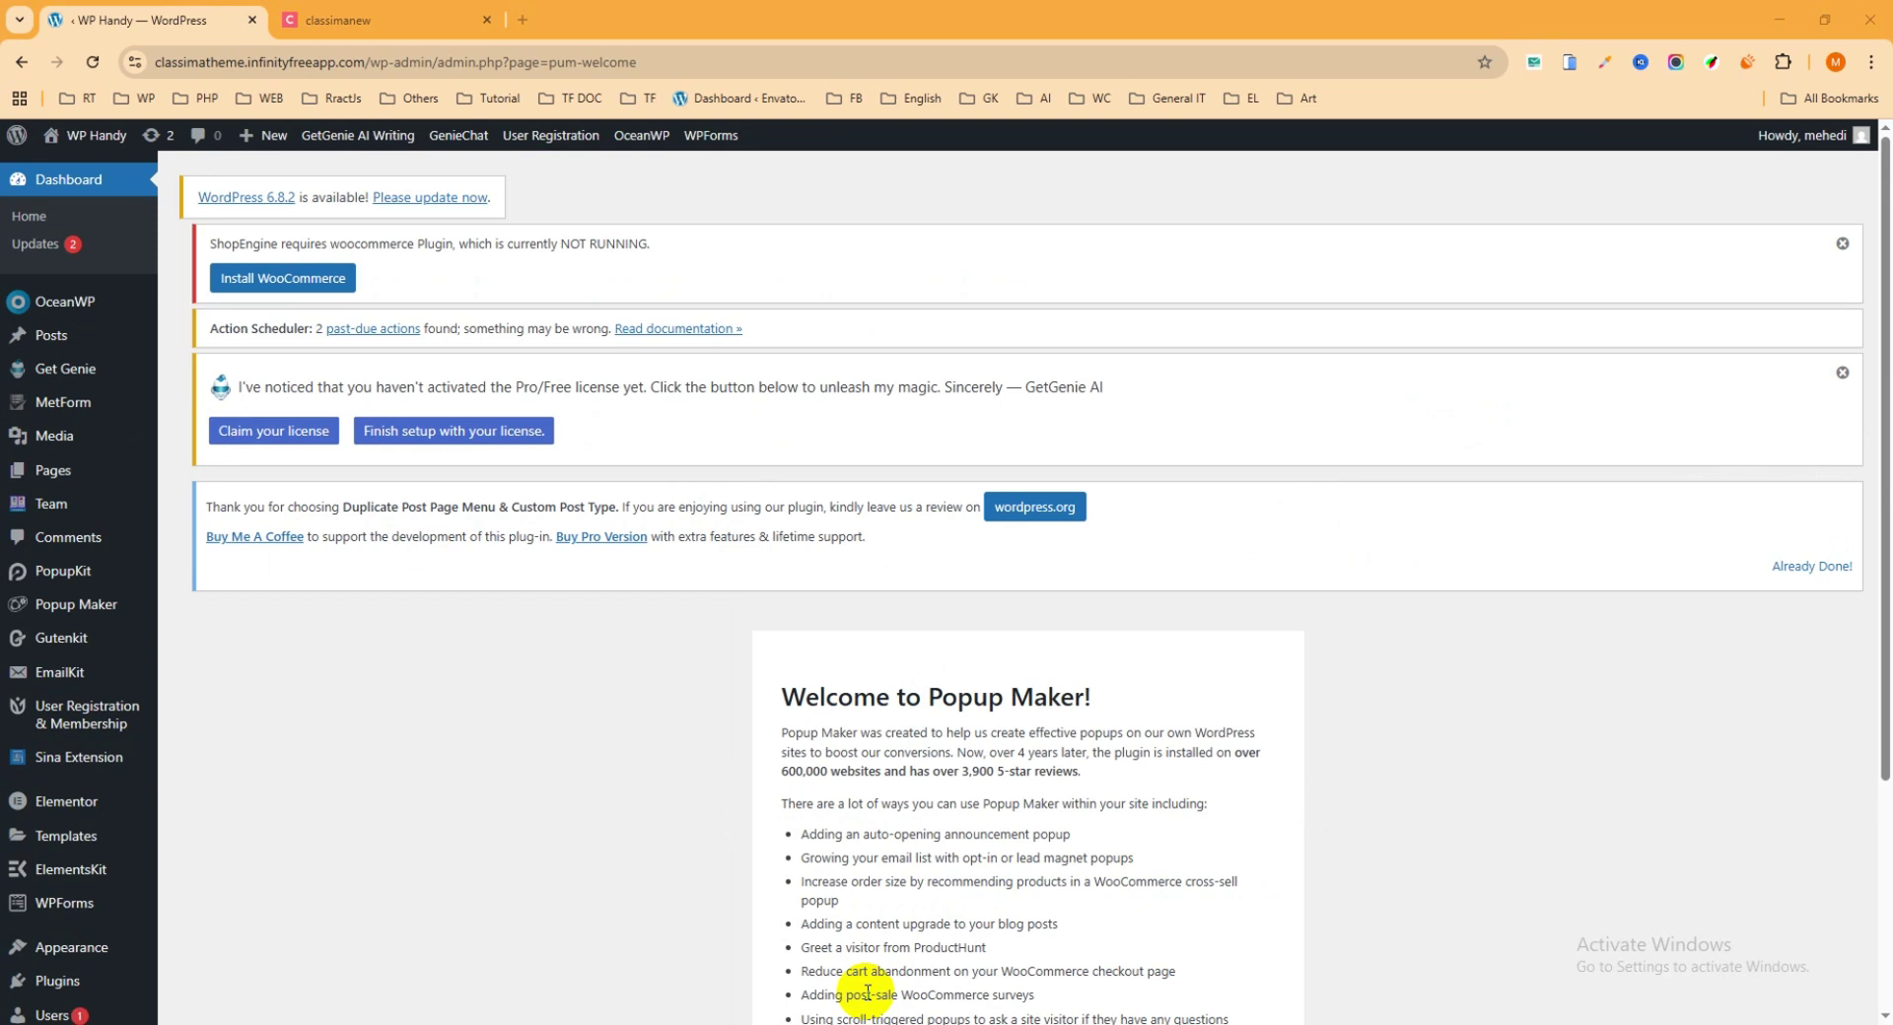
Step: Open Popup Maker's list of all popups and look over its entries
{"action": "mouse_move", "coordinate": [55, 615]}
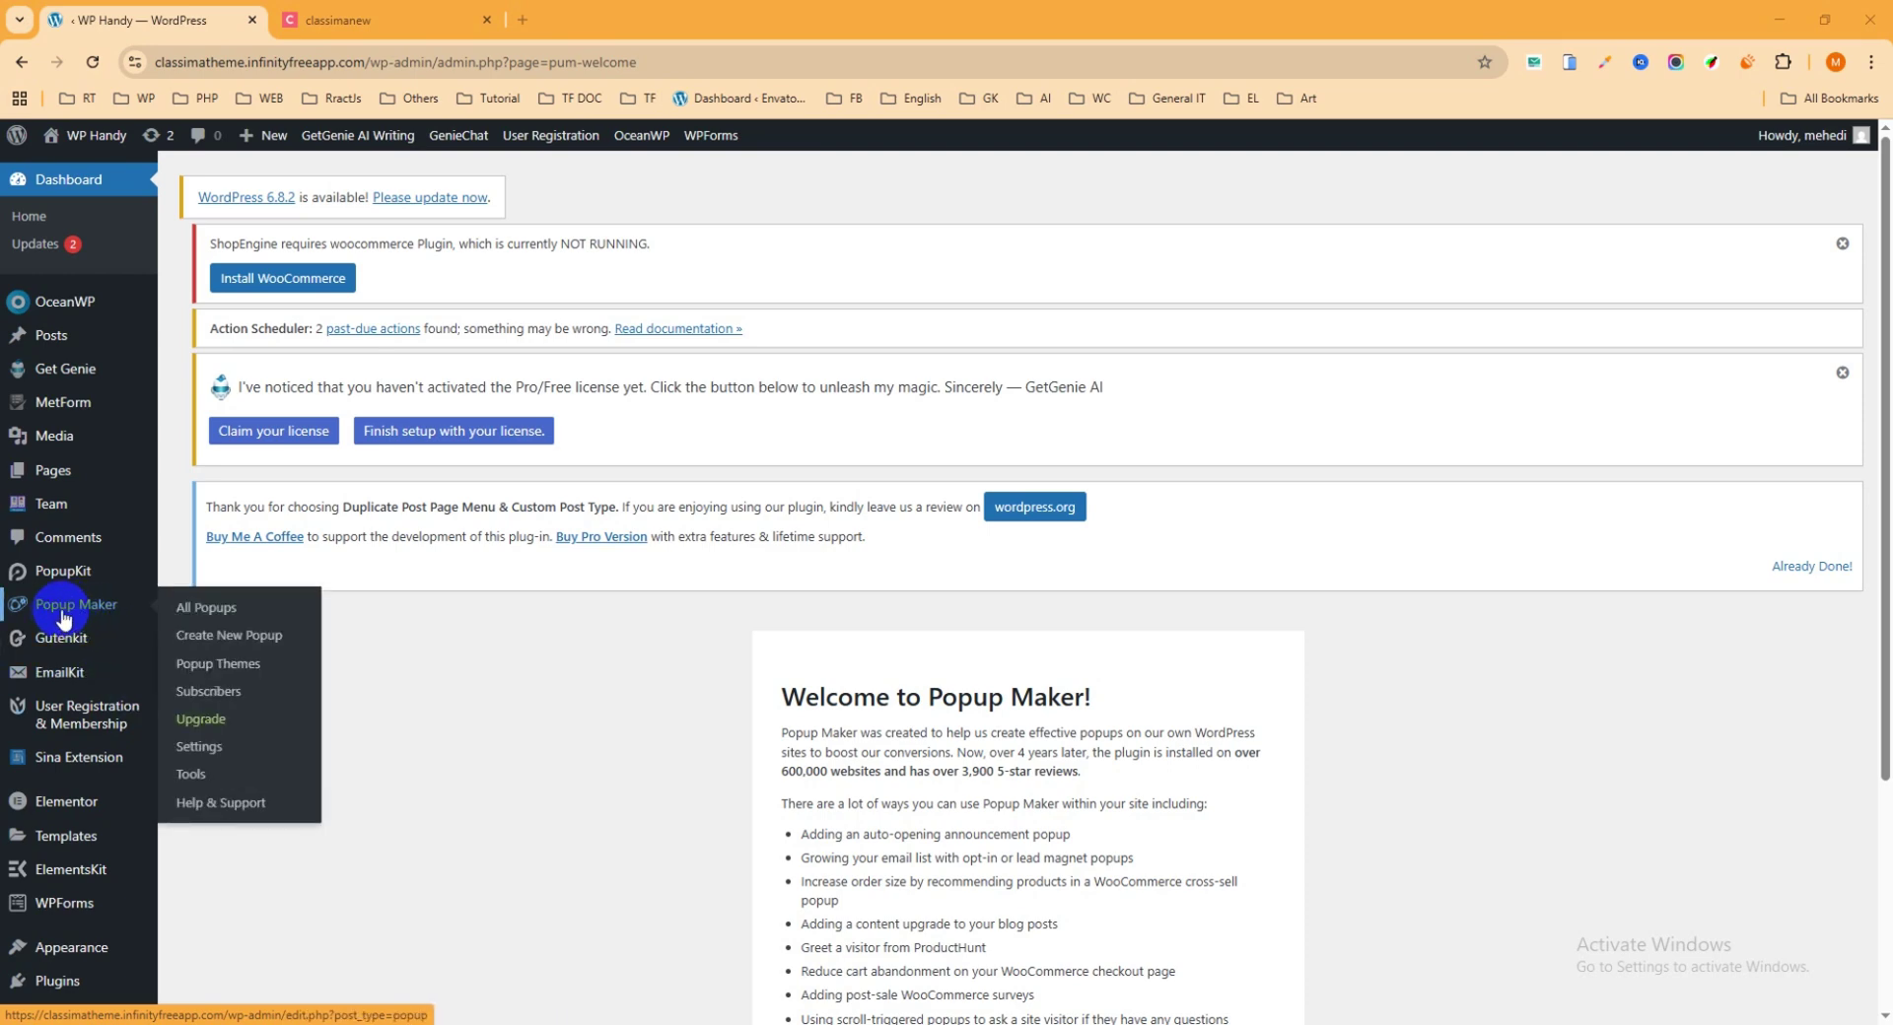
{"action": "left_click", "coordinate": [208, 611]}
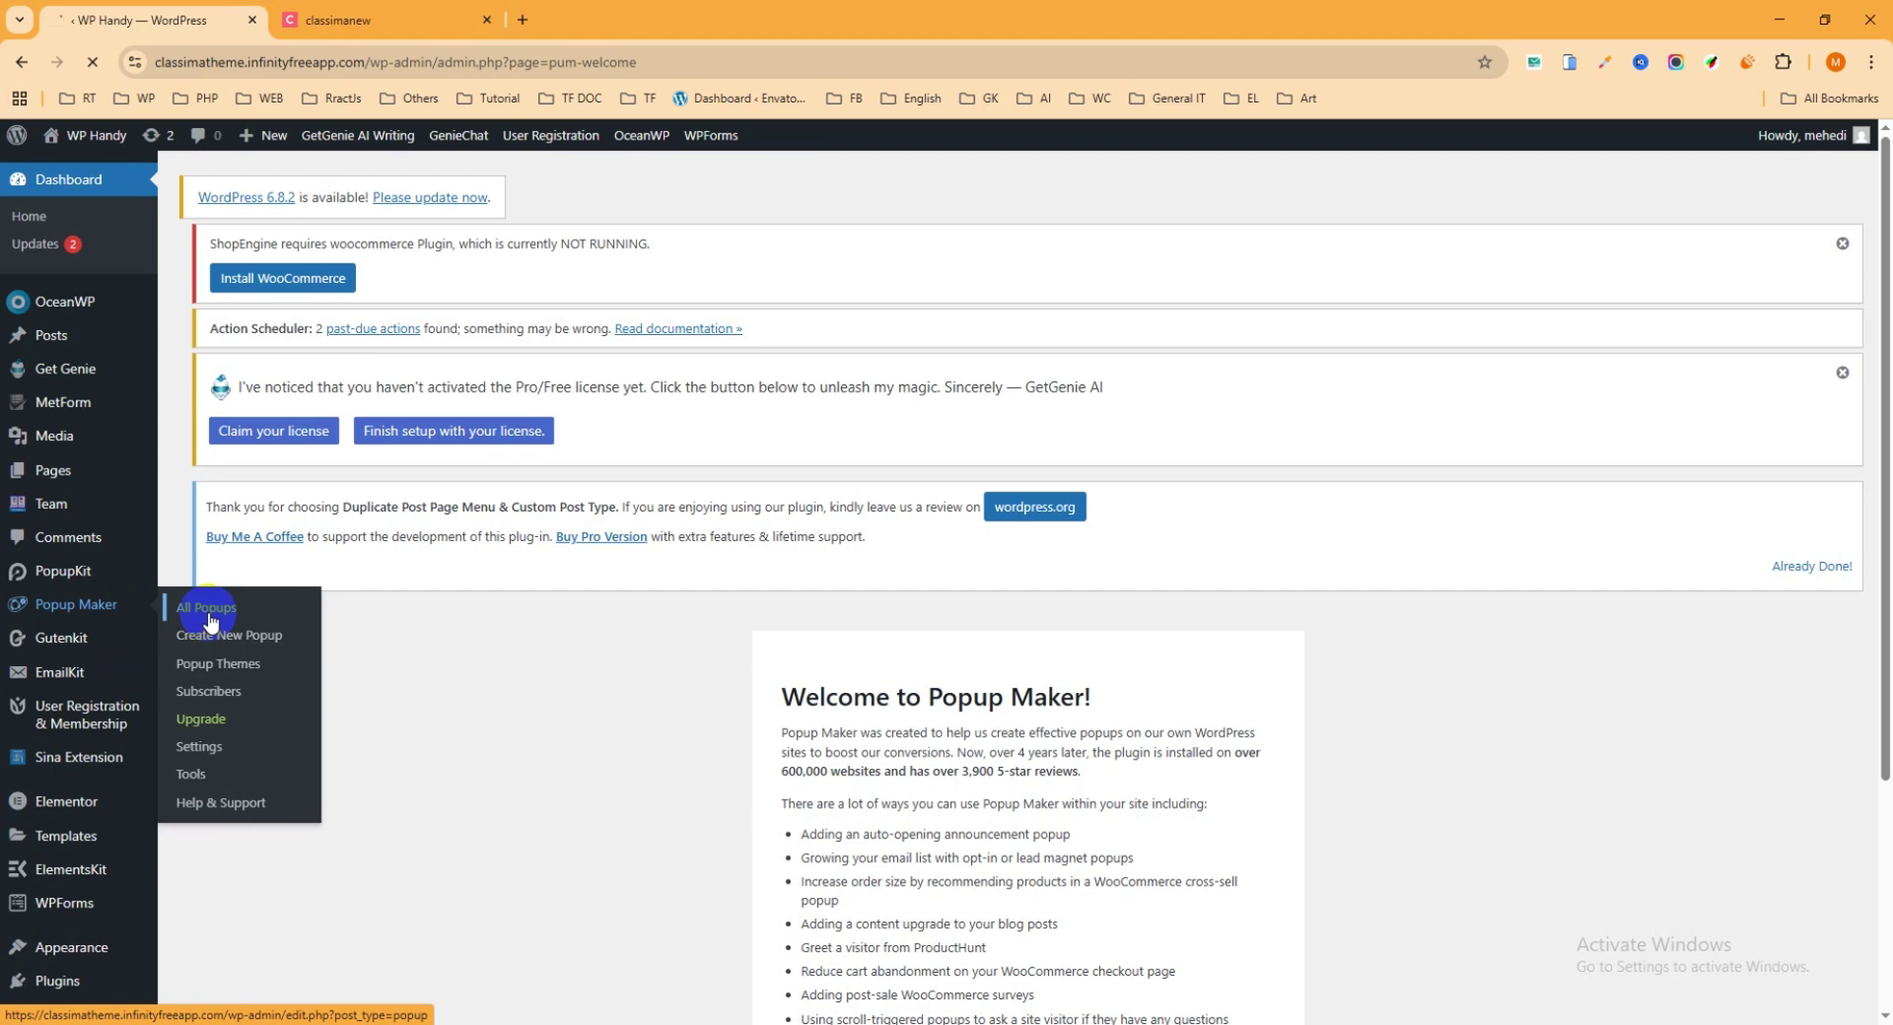
{"action": "scroll", "coordinate": [690, 779], "scroll_direction": "down", "scroll_amount": 4}
{"action": "scroll", "coordinate": [641, 738], "scroll_direction": "up", "scroll_amount": 1}
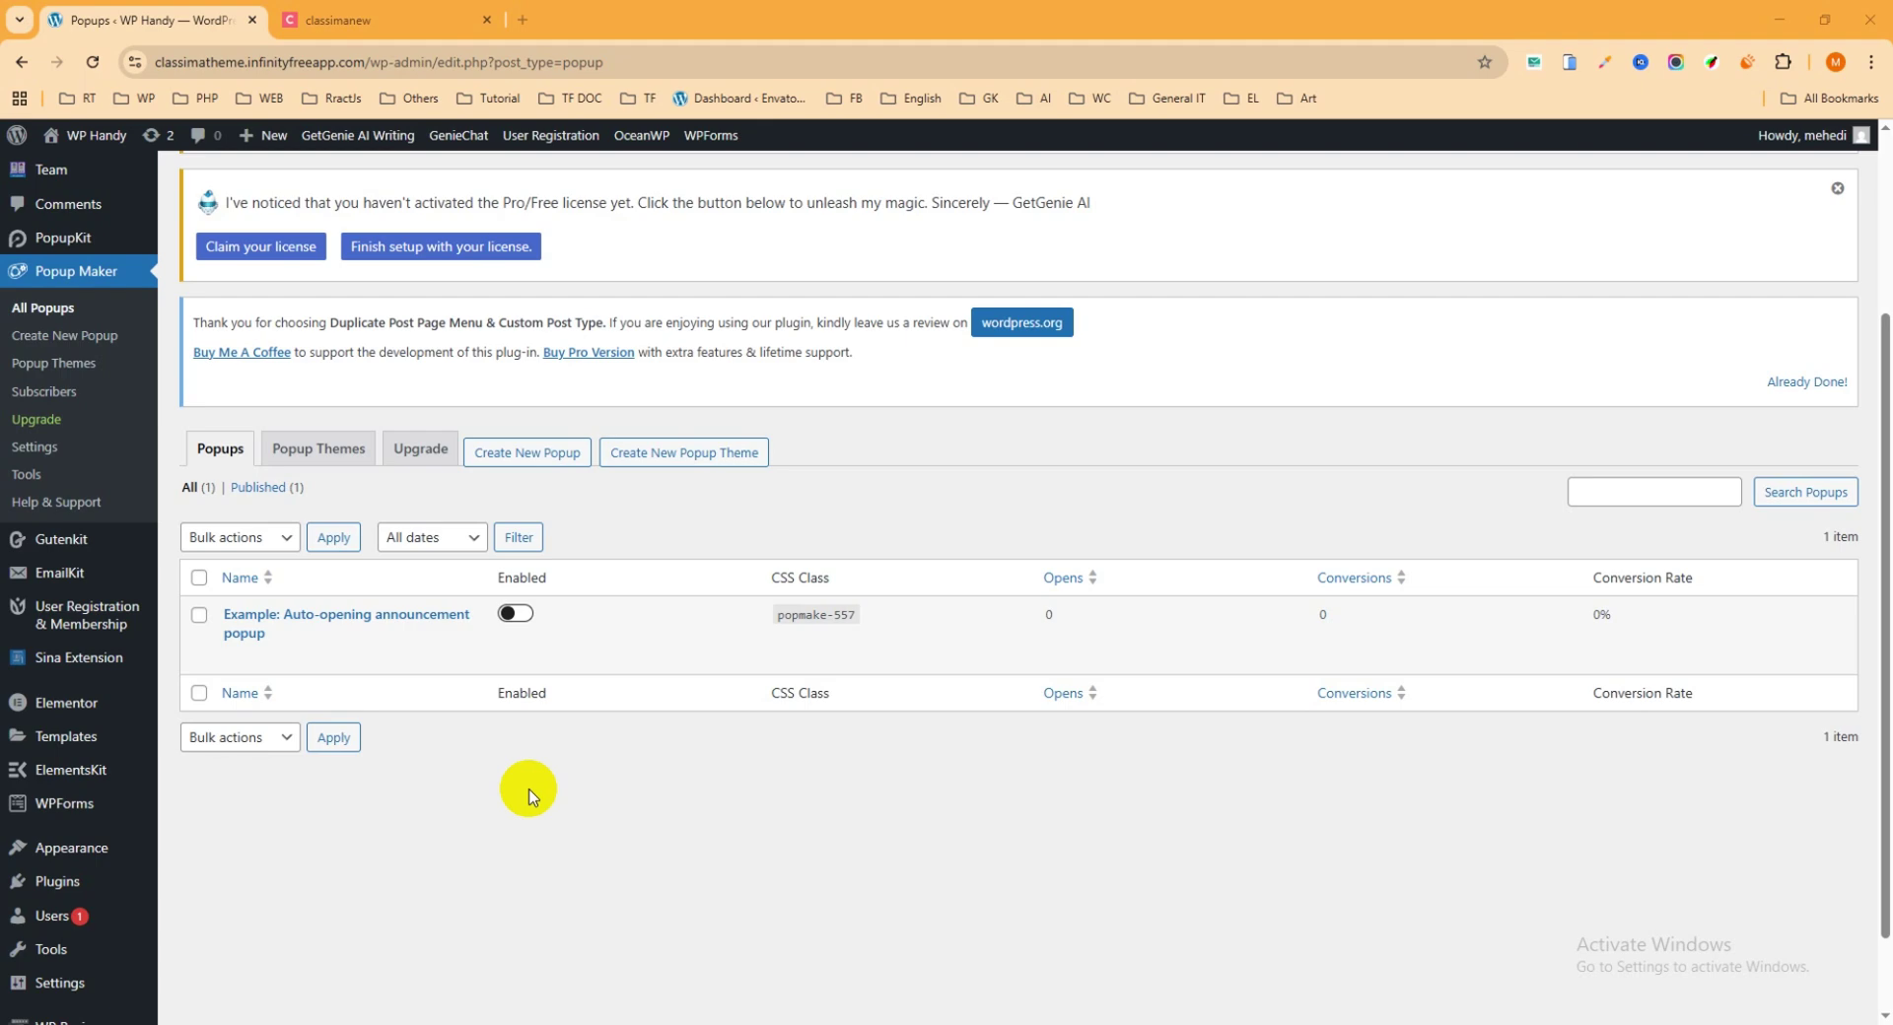
Step: Review Popup Maker's General, Subscriptions, Privacy and Misc settings
{"action": "left_click", "coordinate": [44, 451]}
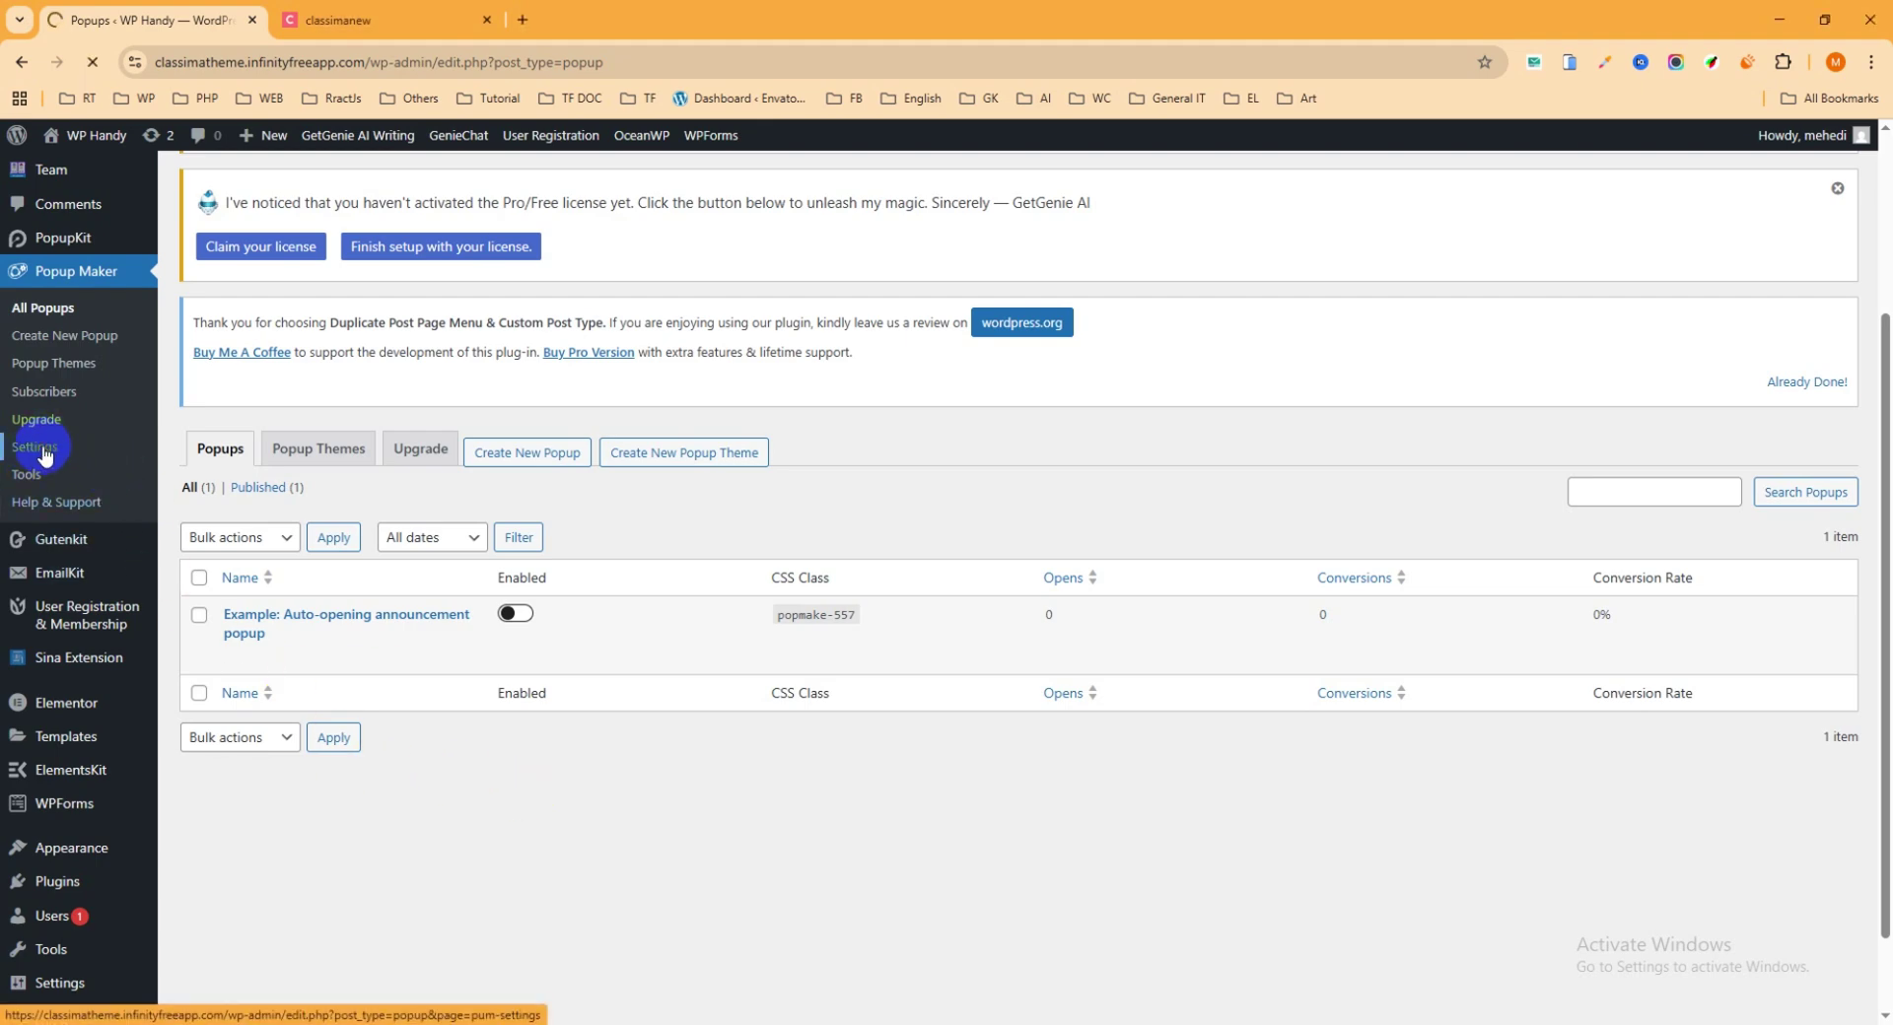
{"action": "scroll", "coordinate": [405, 543], "scroll_direction": "down", "scroll_amount": 1}
{"action": "scroll", "coordinate": [415, 641], "scroll_direction": "down", "scroll_amount": 2}
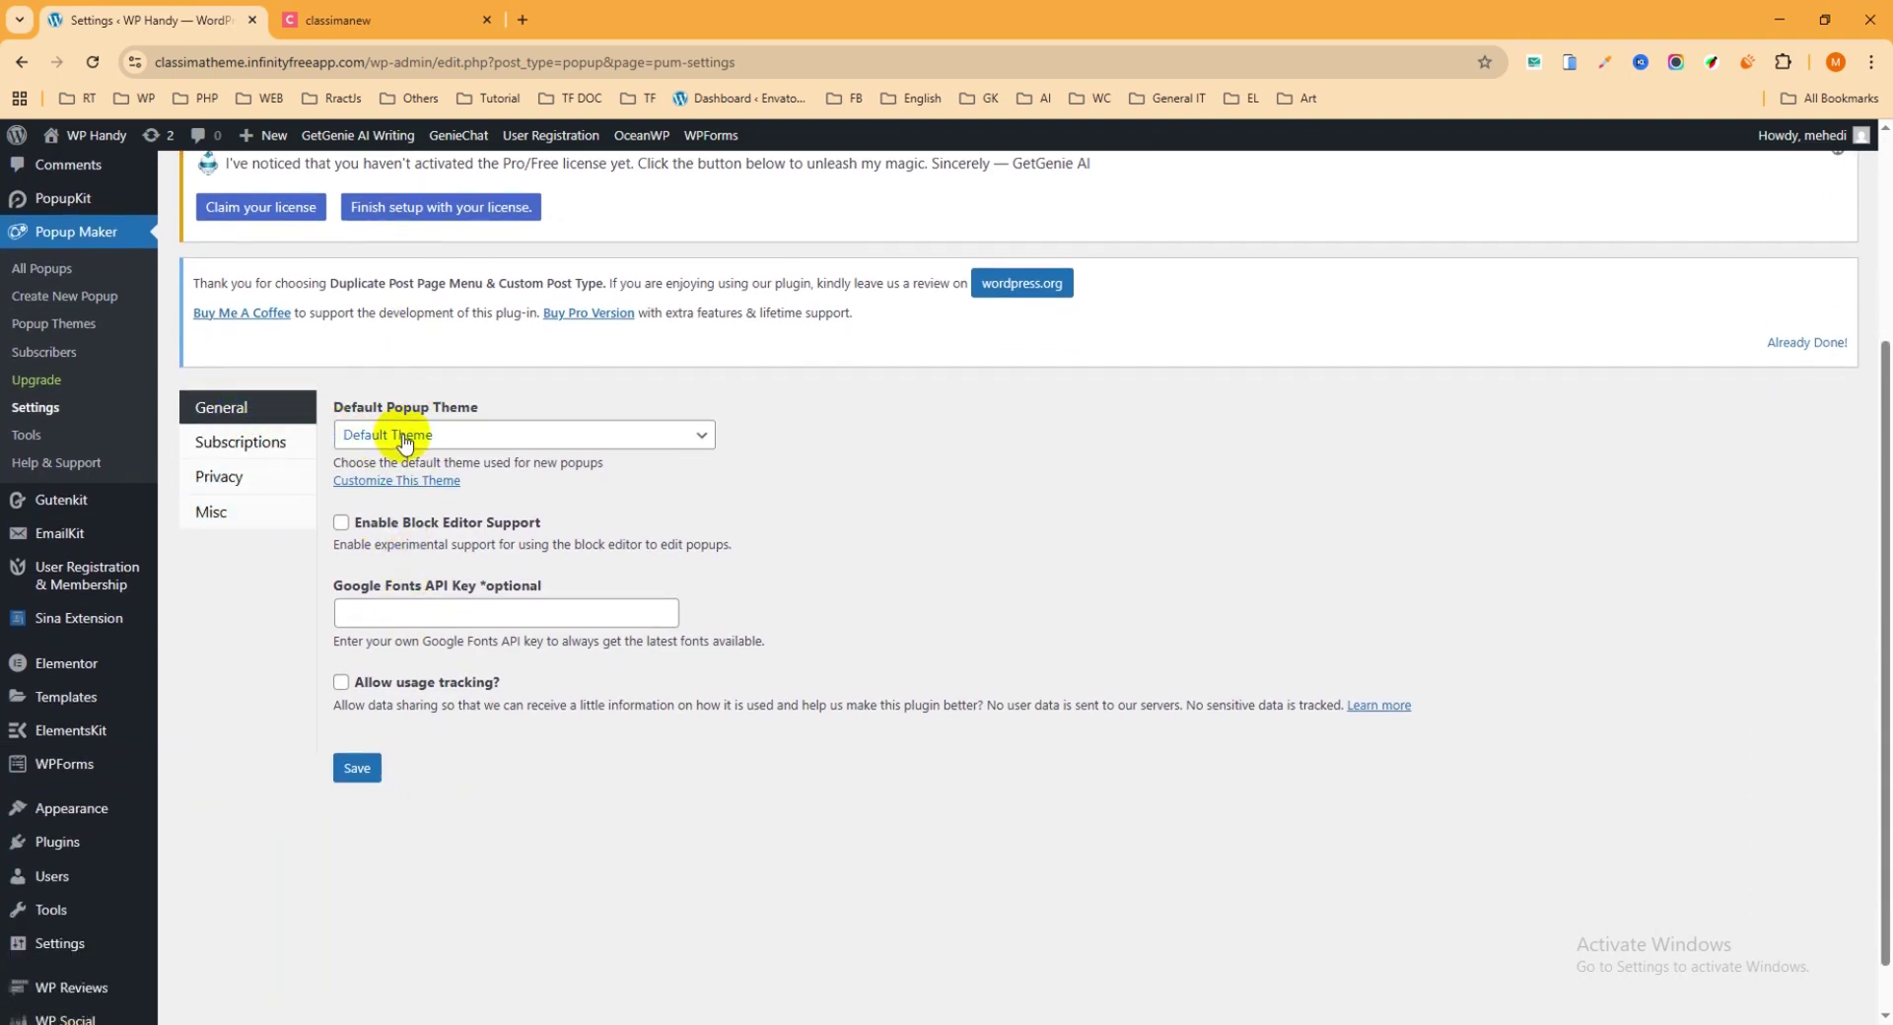
{"action": "left_click", "coordinate": [262, 447]}
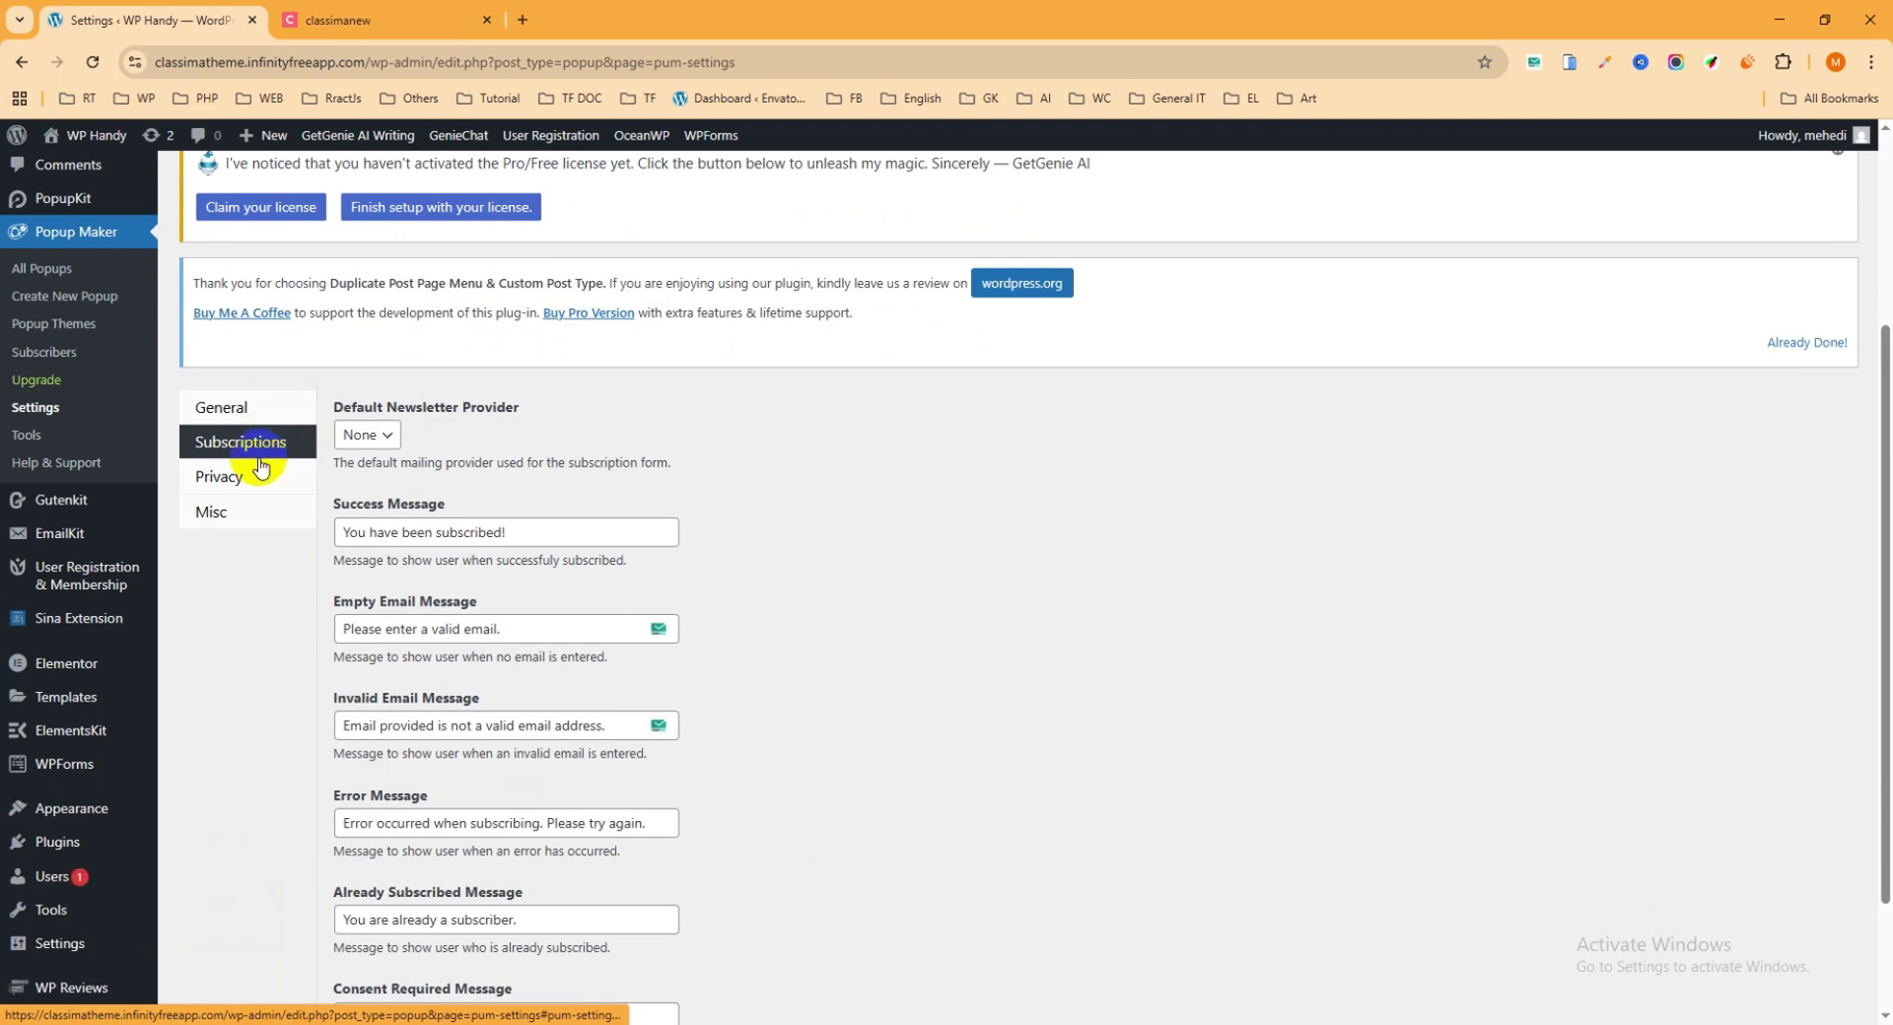
{"action": "left_click", "coordinate": [246, 478]}
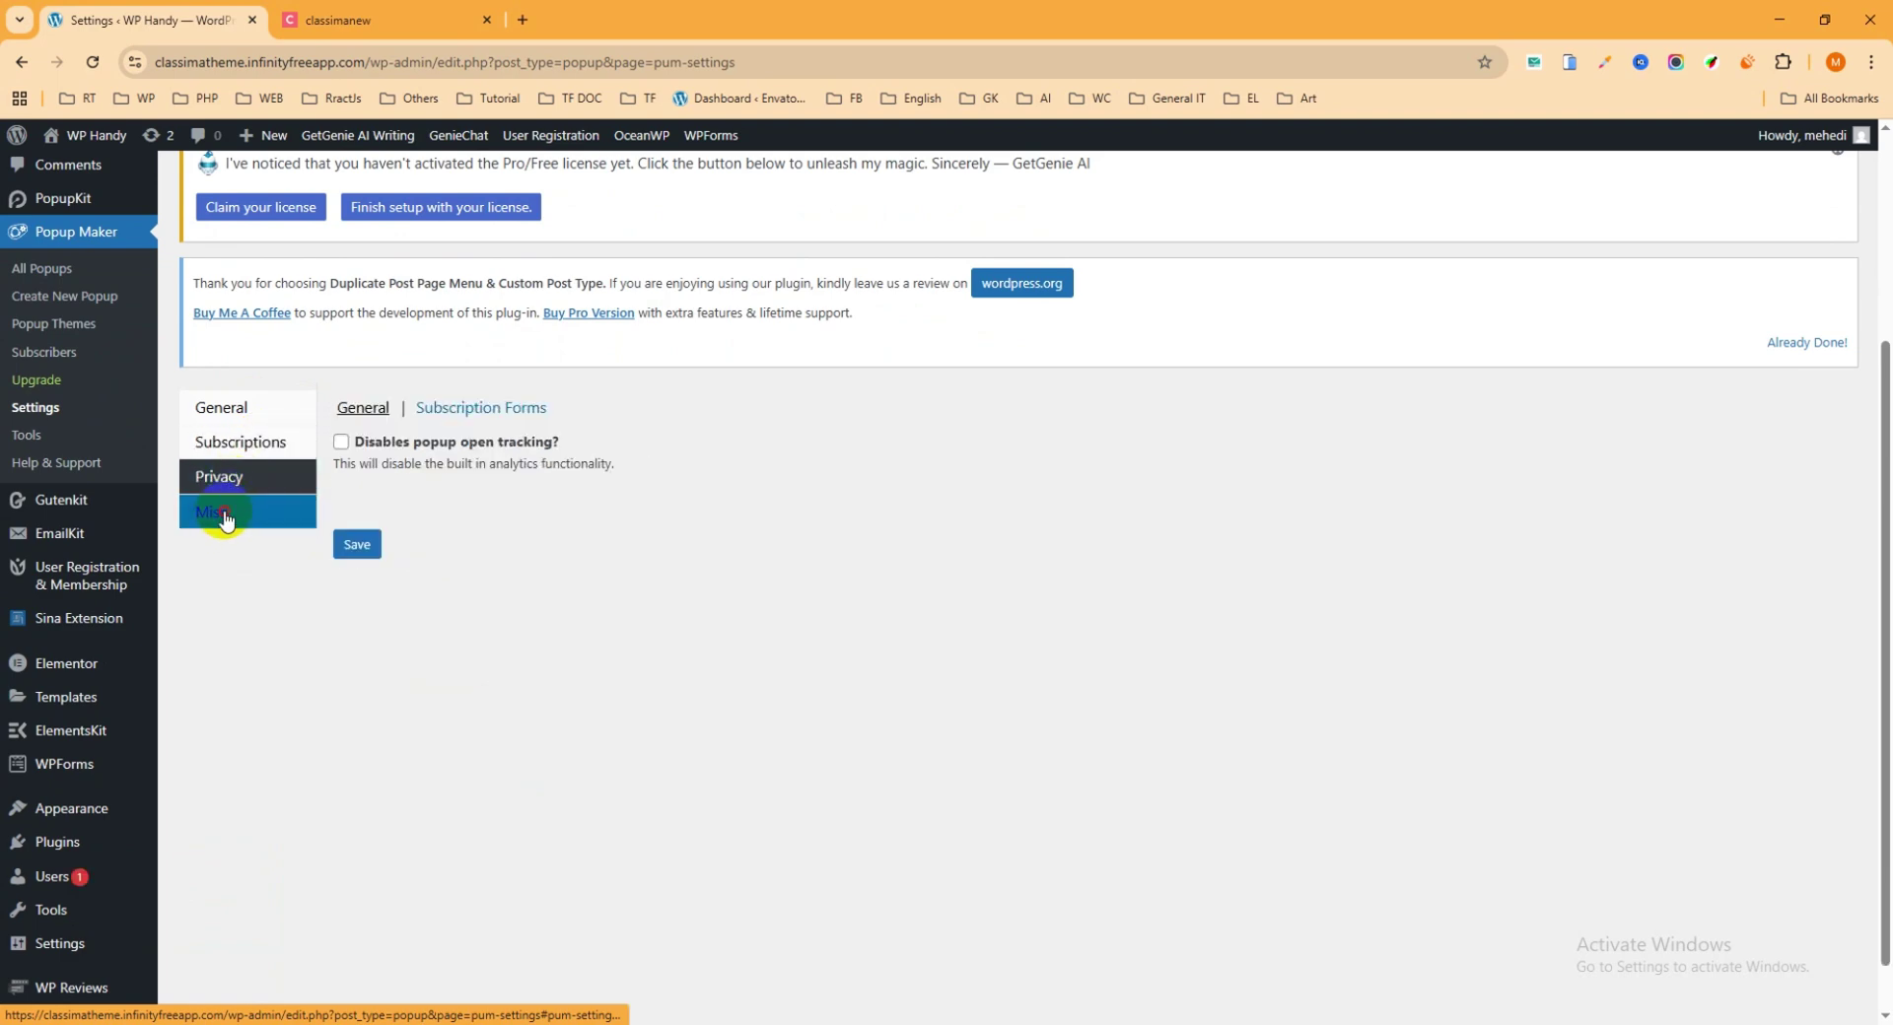
{"action": "left_click", "coordinate": [223, 524]}
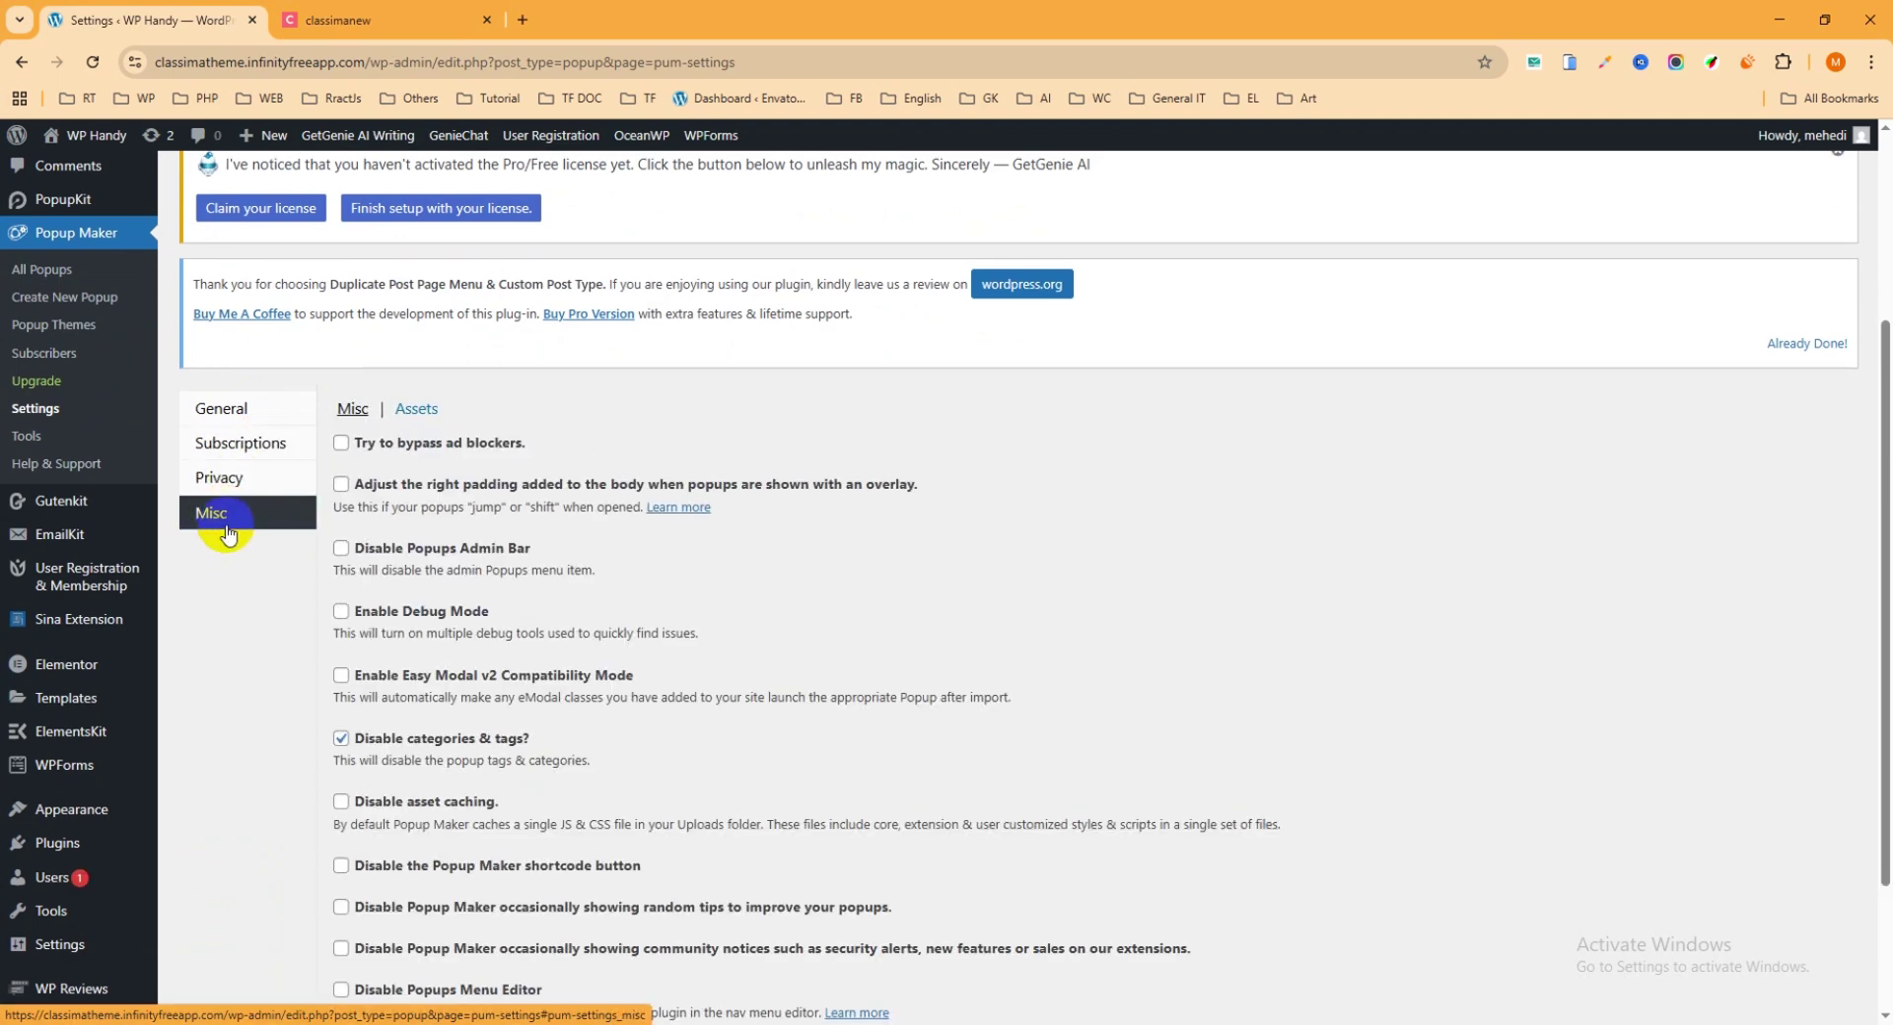
Step: Start creating a new popup in Popup Maker and bring its name and content fields into view
{"action": "scroll", "coordinate": [256, 552], "scroll_direction": "up", "scroll_amount": 3}
{"action": "scroll", "coordinate": [330, 461], "scroll_direction": "down", "scroll_amount": 1}
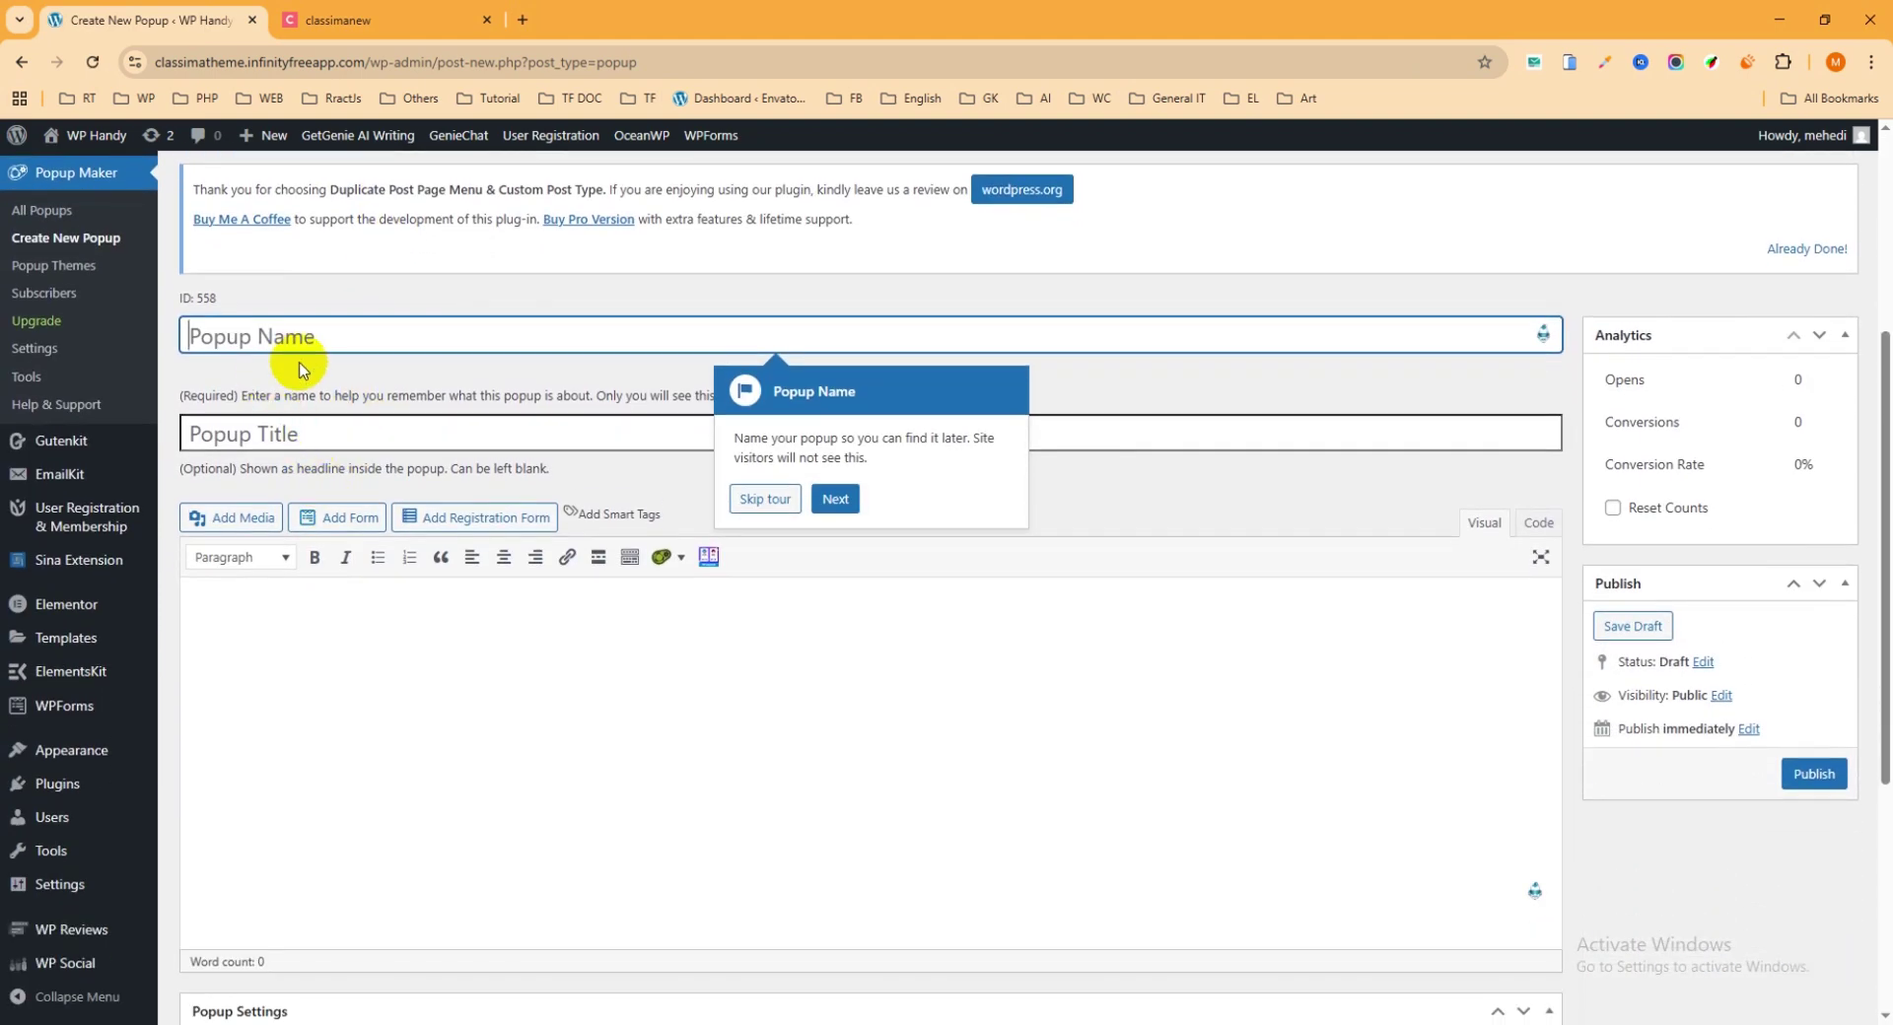
Step: Skip the guided tour, name the popup "Welcome Popup" and give it the title "Welcome to the Website"
{"action": "left_click", "coordinate": [793, 519]}
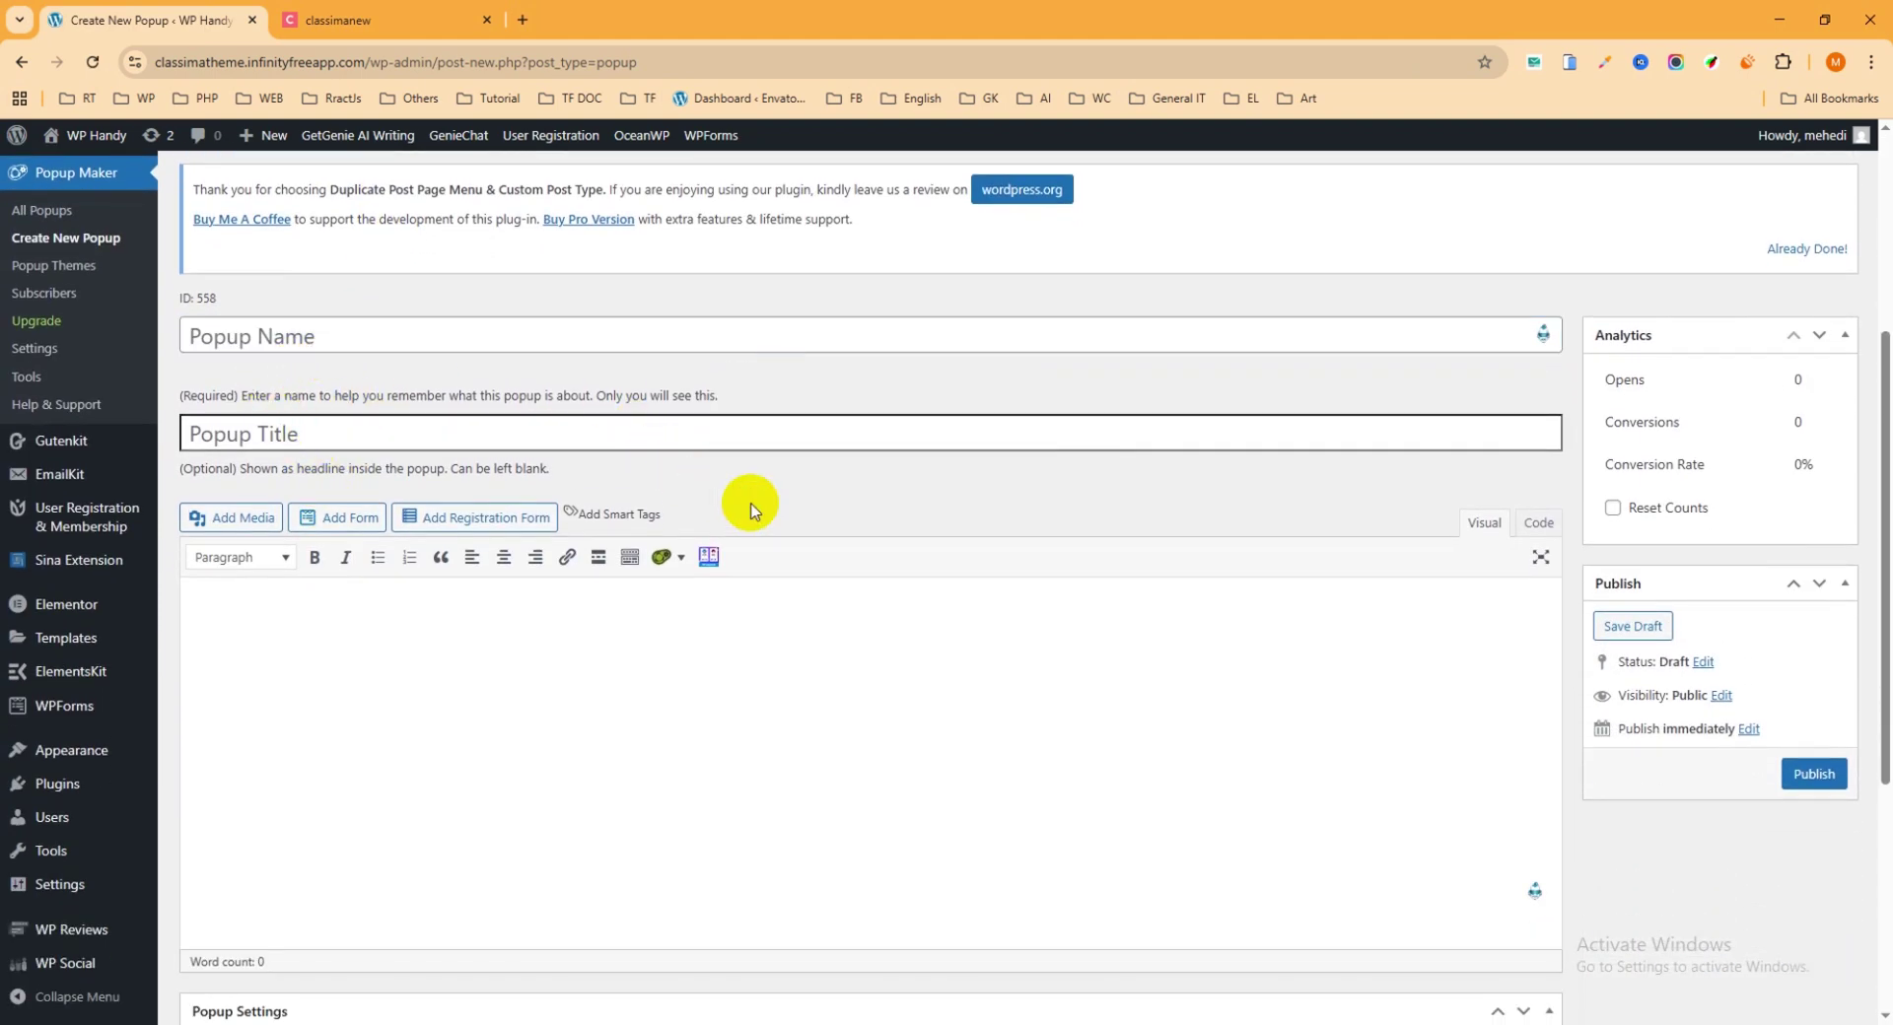
{"action": "left_click", "coordinate": [306, 331]}
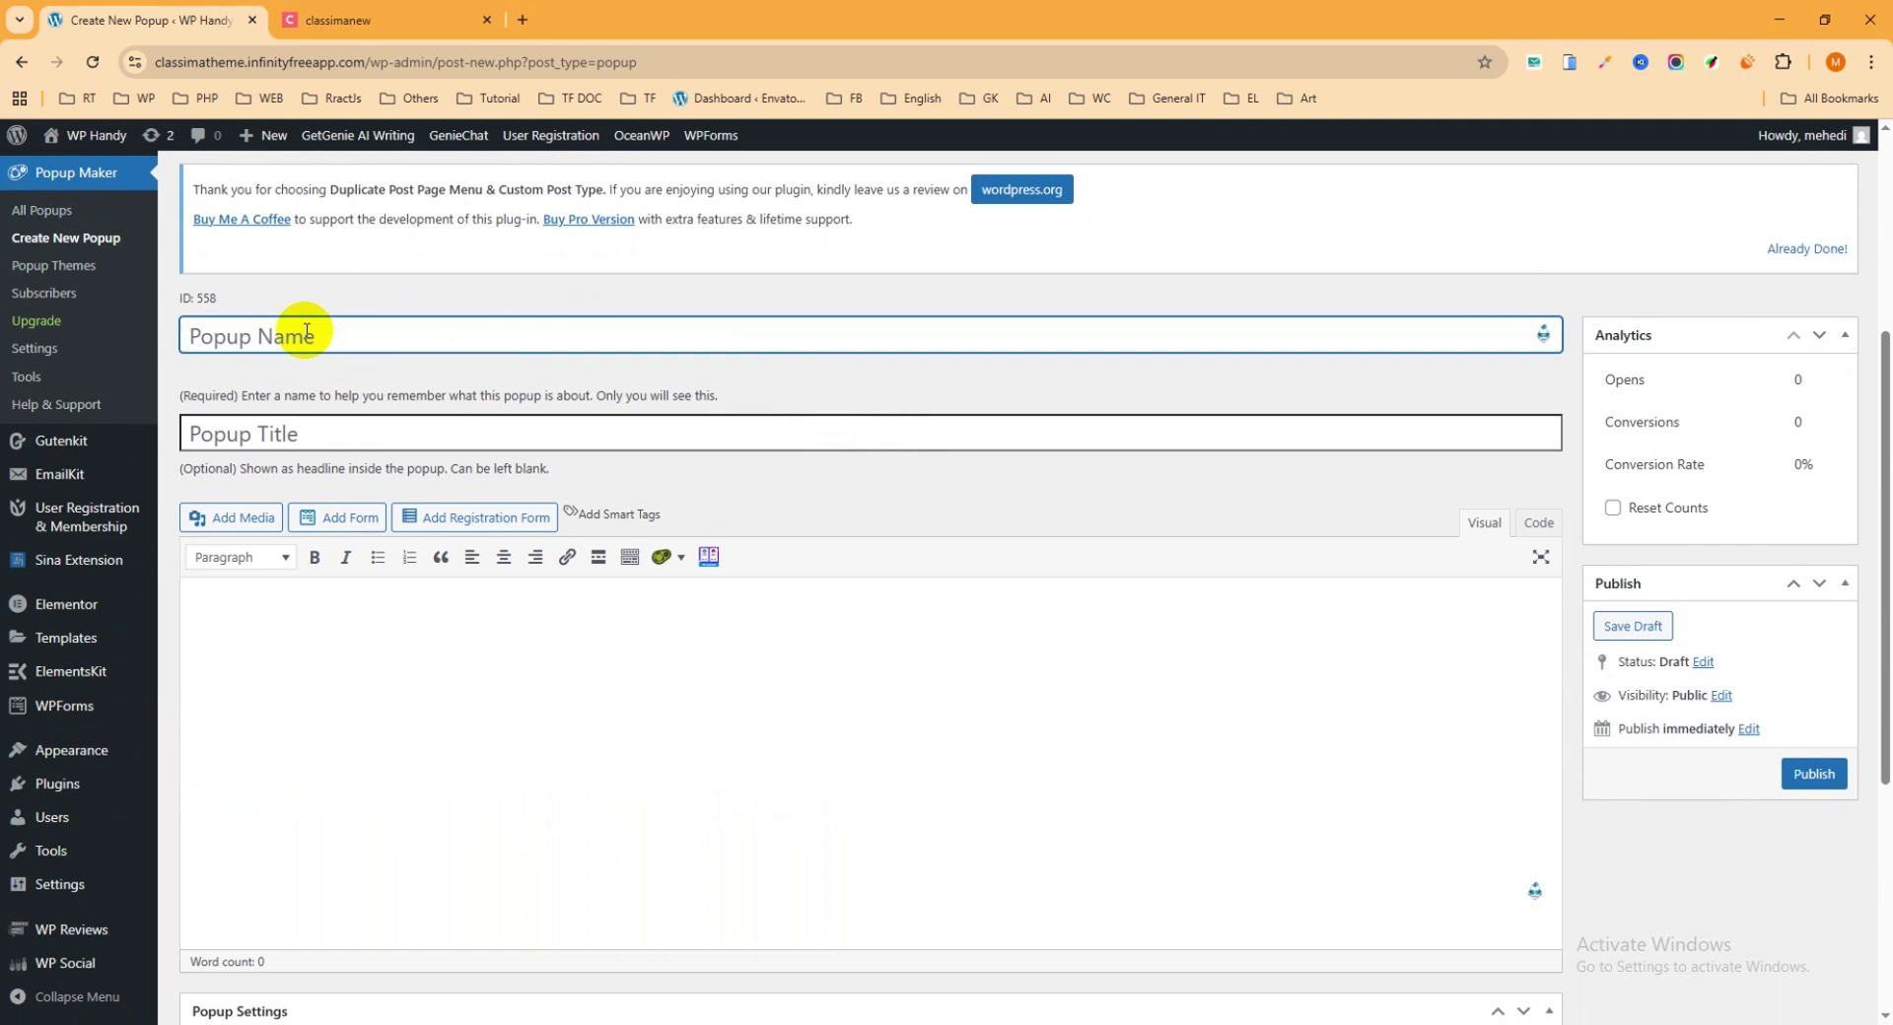
{"action": "type", "text": "Welcome Popup"}
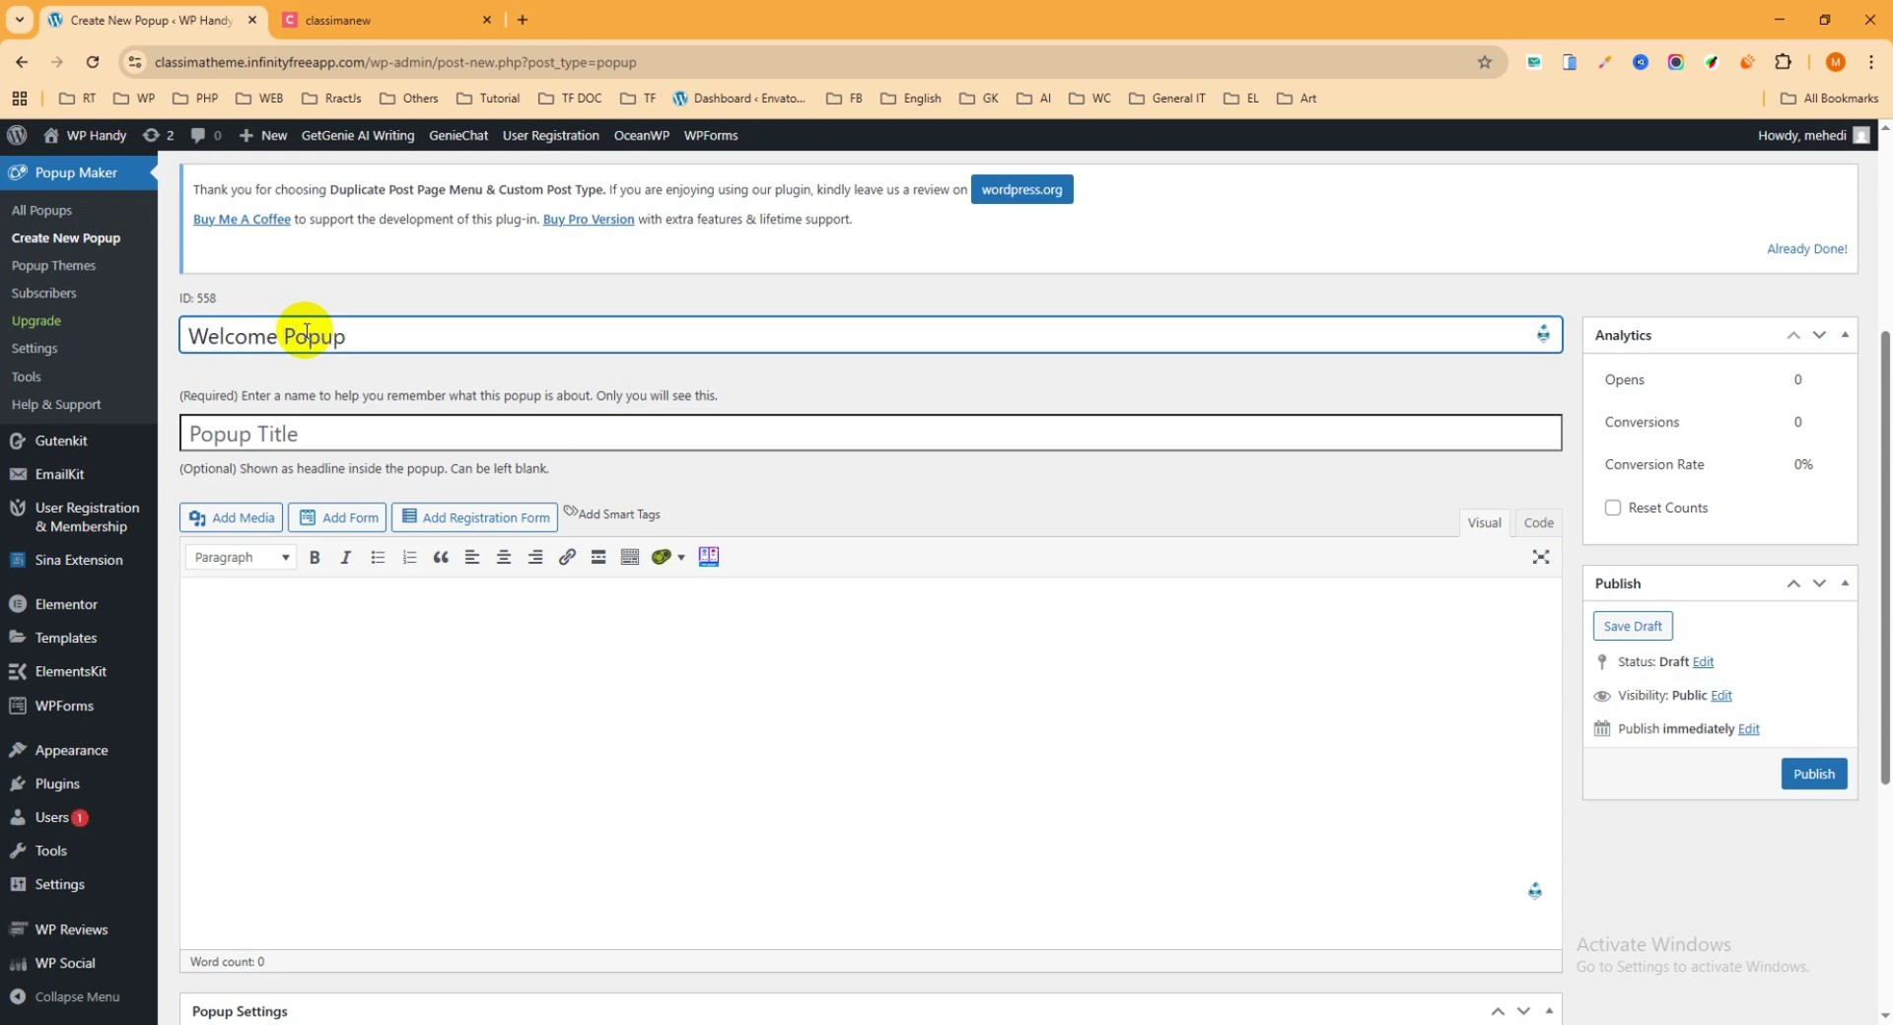
{"action": "left_click", "coordinate": [307, 428]}
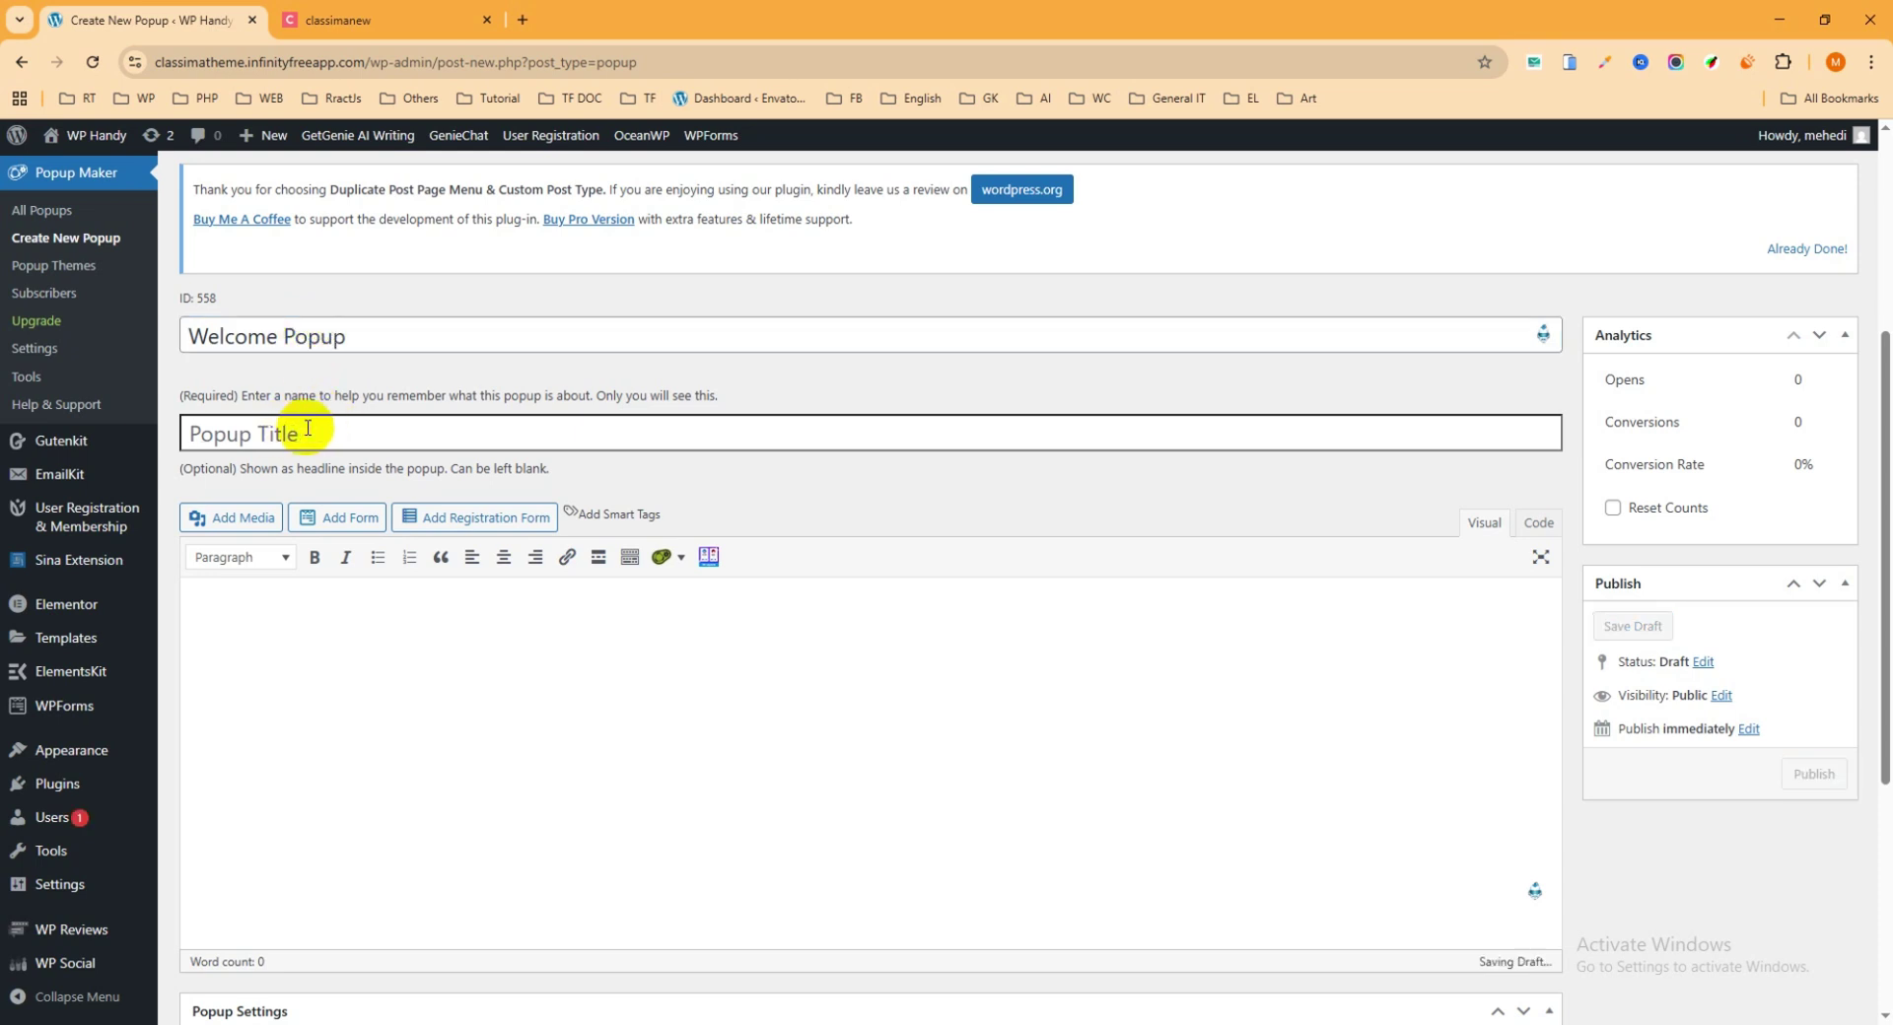
{"action": "type", "text": "Welcome to the Website"}
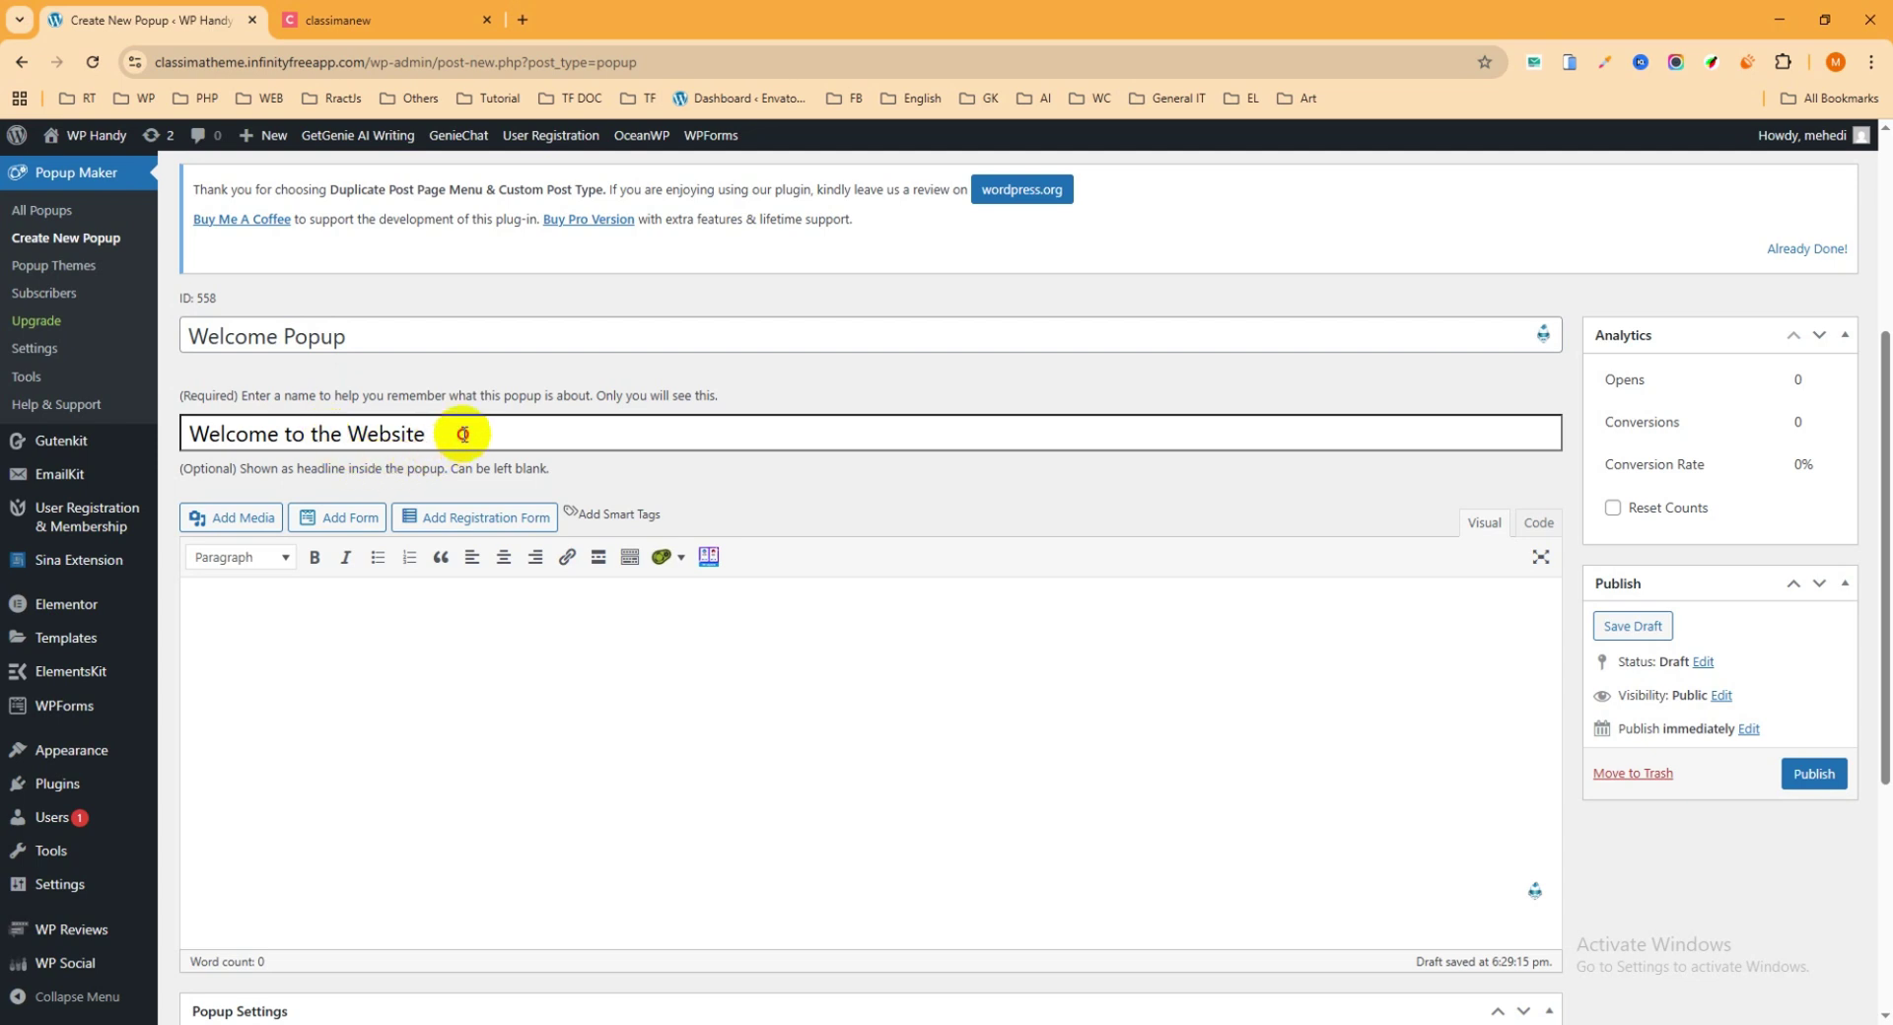
Step: Copy the popup title "Welcome to the Website" into the popup's content area
{"action": "scroll", "coordinate": [465, 433], "scroll_direction": "down", "scroll_amount": 1}
{"action": "left_click_drag", "start_coordinate": [439, 346], "coordinate": [187, 308]}
{"action": "key", "text": "ctrl+c"}
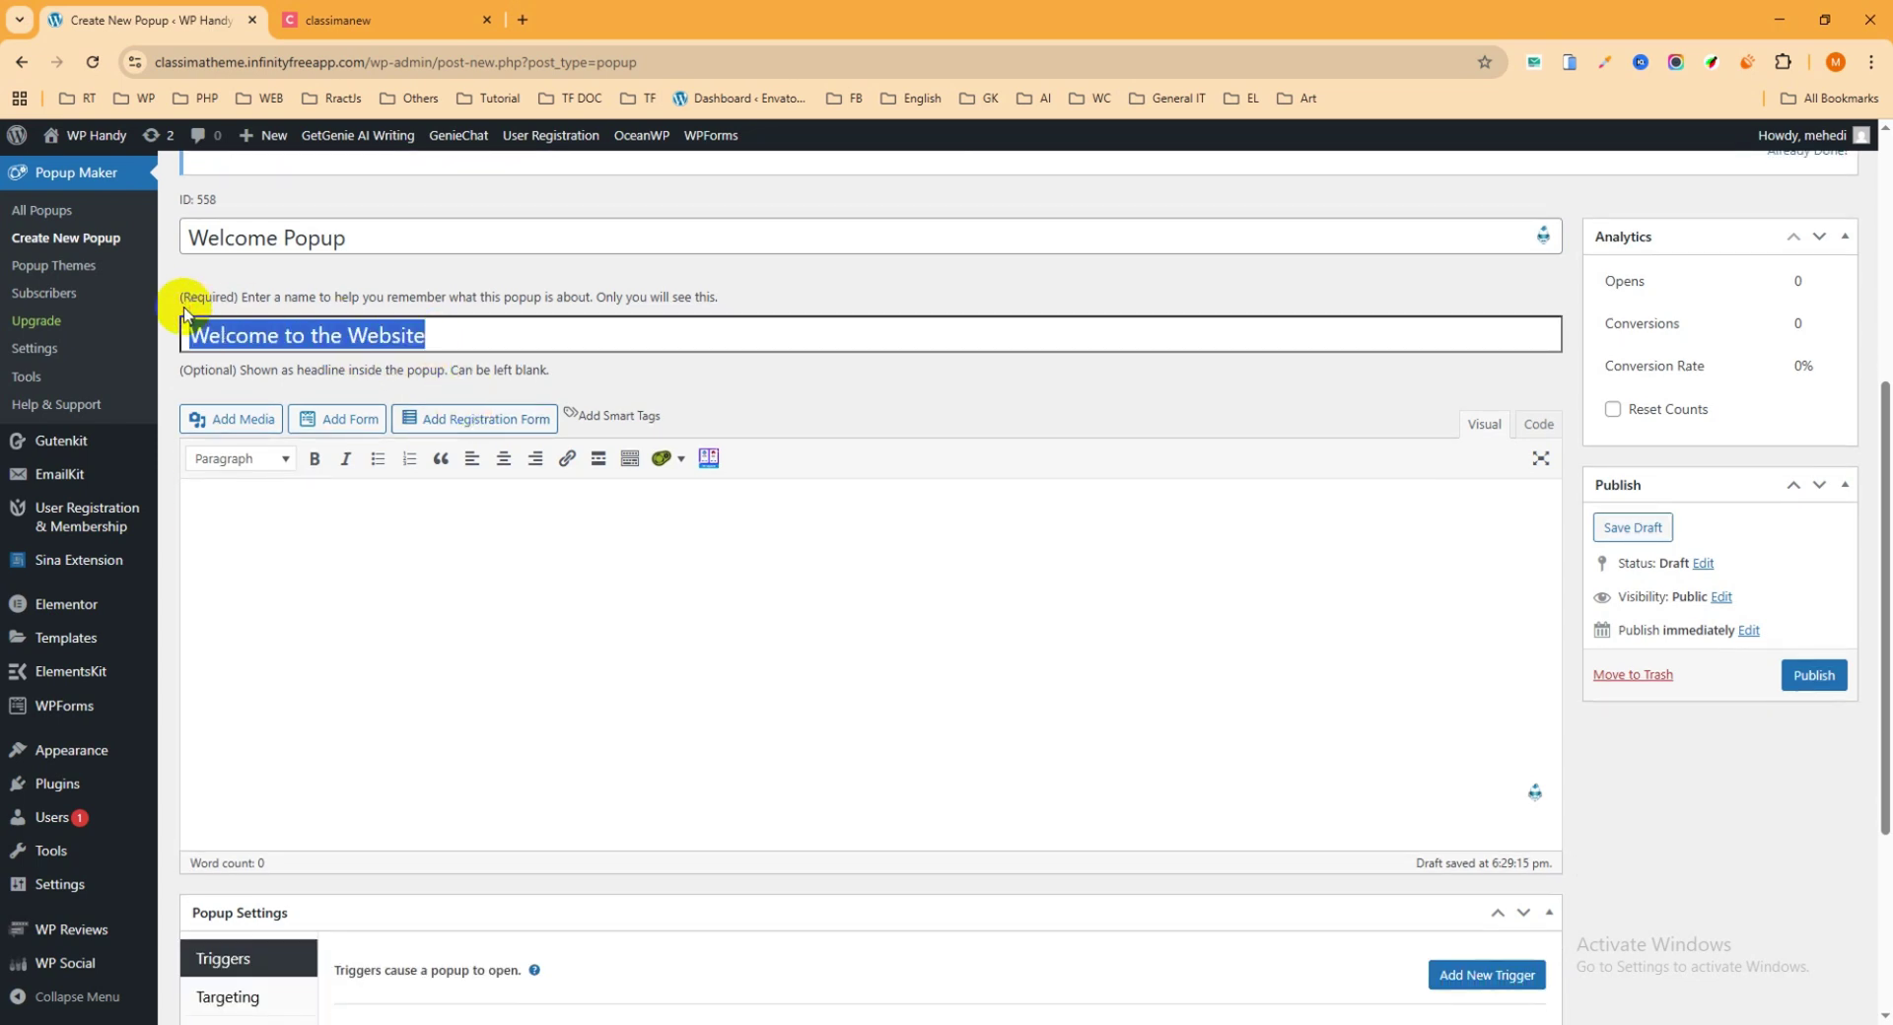
{"action": "left_click", "coordinate": [554, 544]}
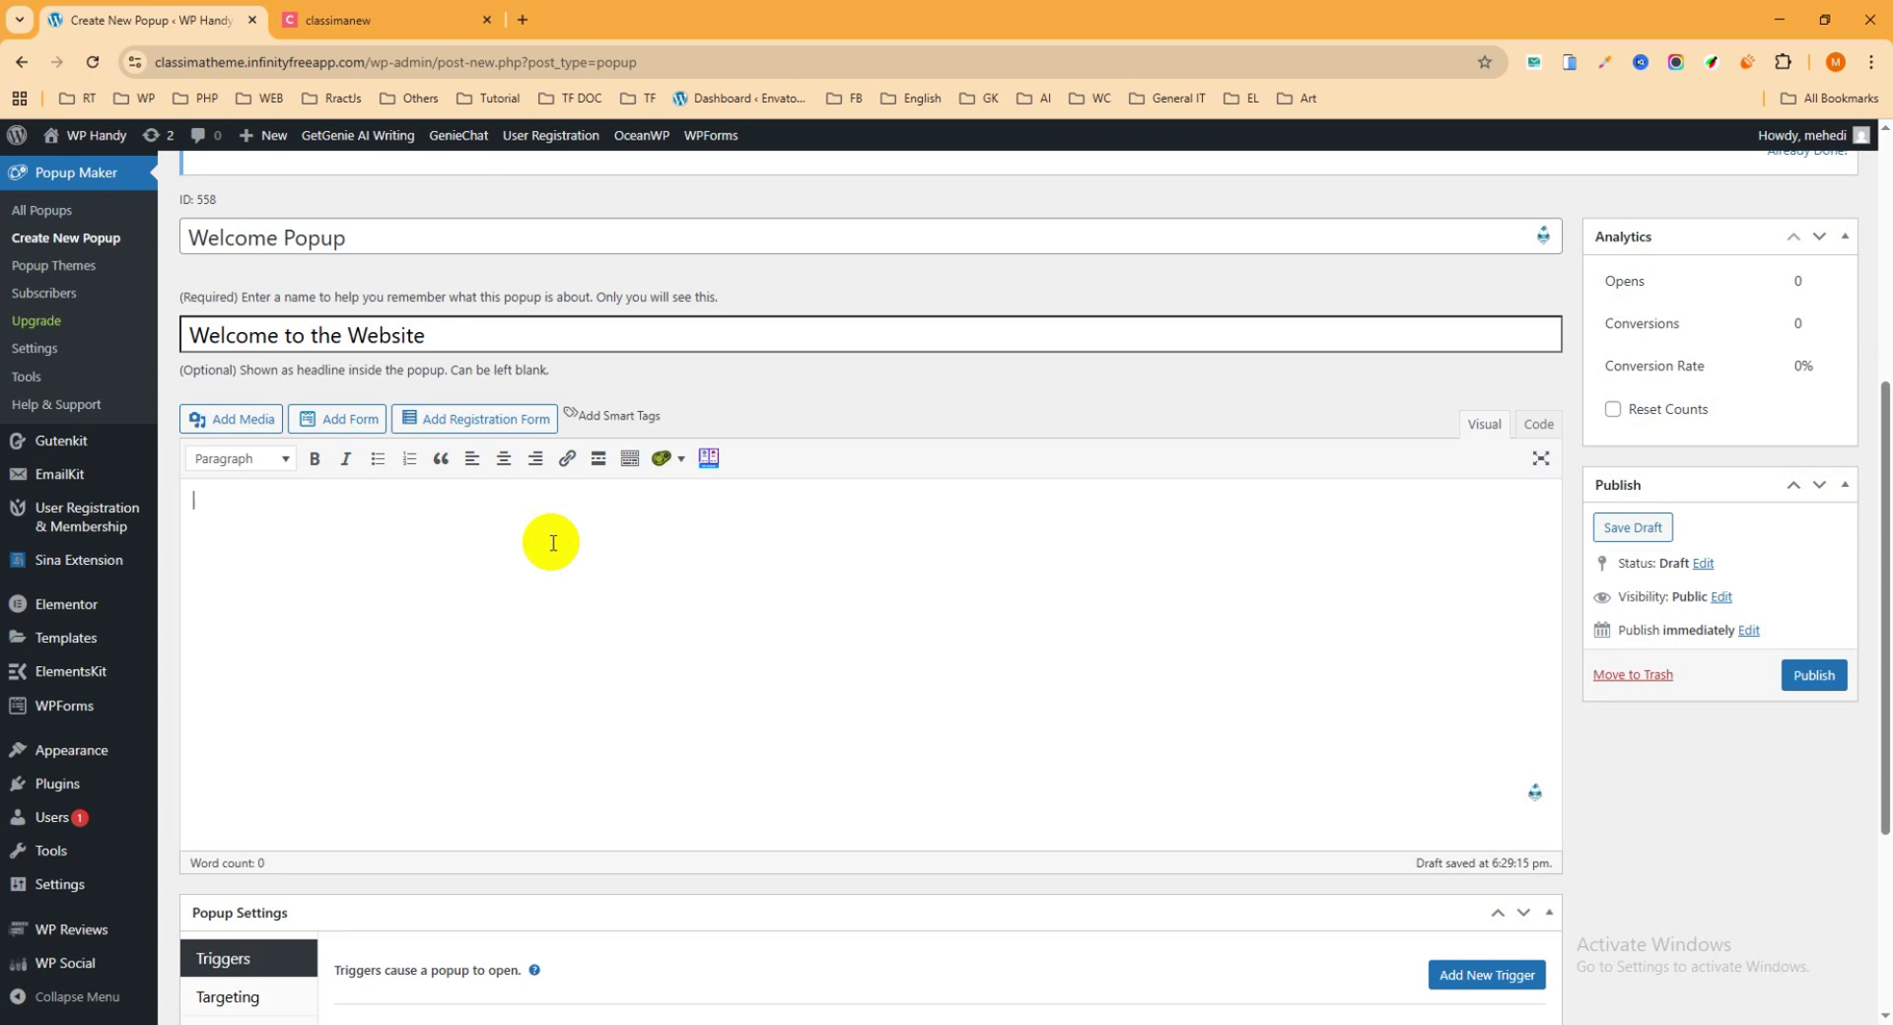
{"action": "key", "text": "ctrl+v"}
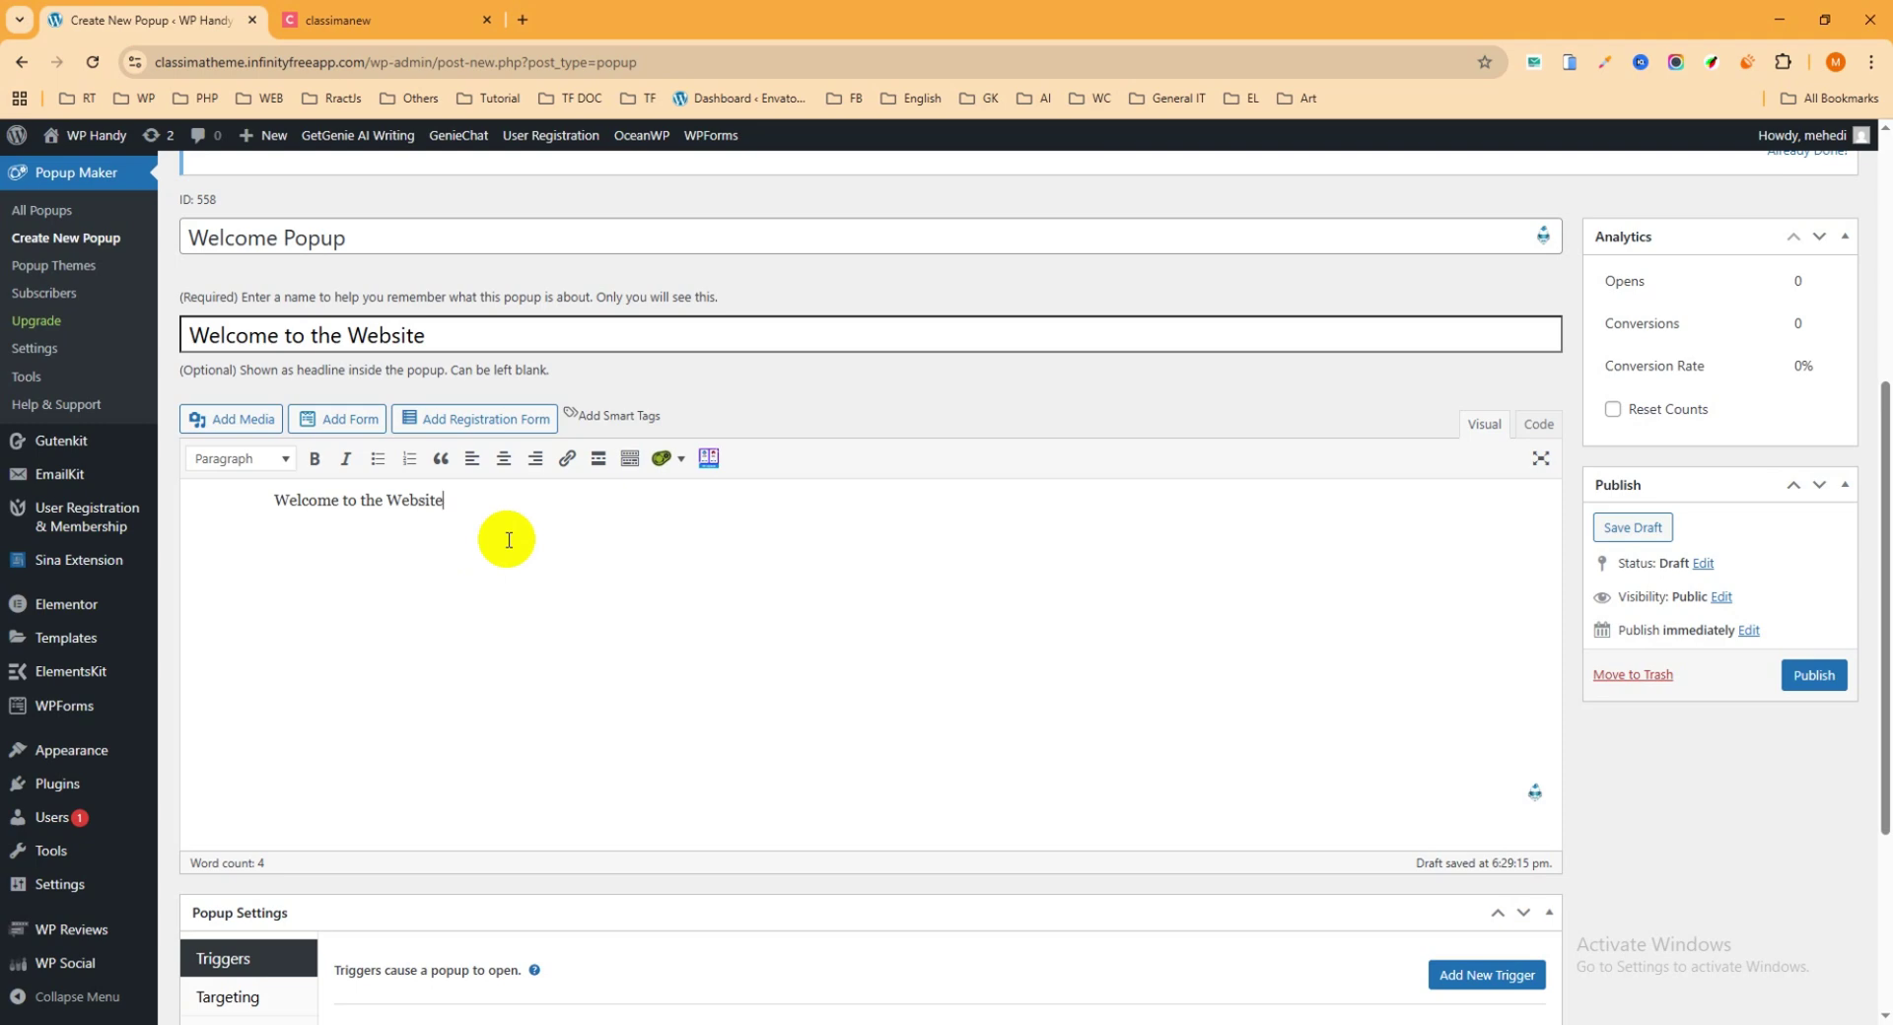
Step: Add a Time Delay / Auto Open trigger with a 500 ms delay and the On Popup Close cookie kept enabled
{"action": "scroll", "coordinate": [473, 533], "scroll_direction": "down", "scroll_amount": 3}
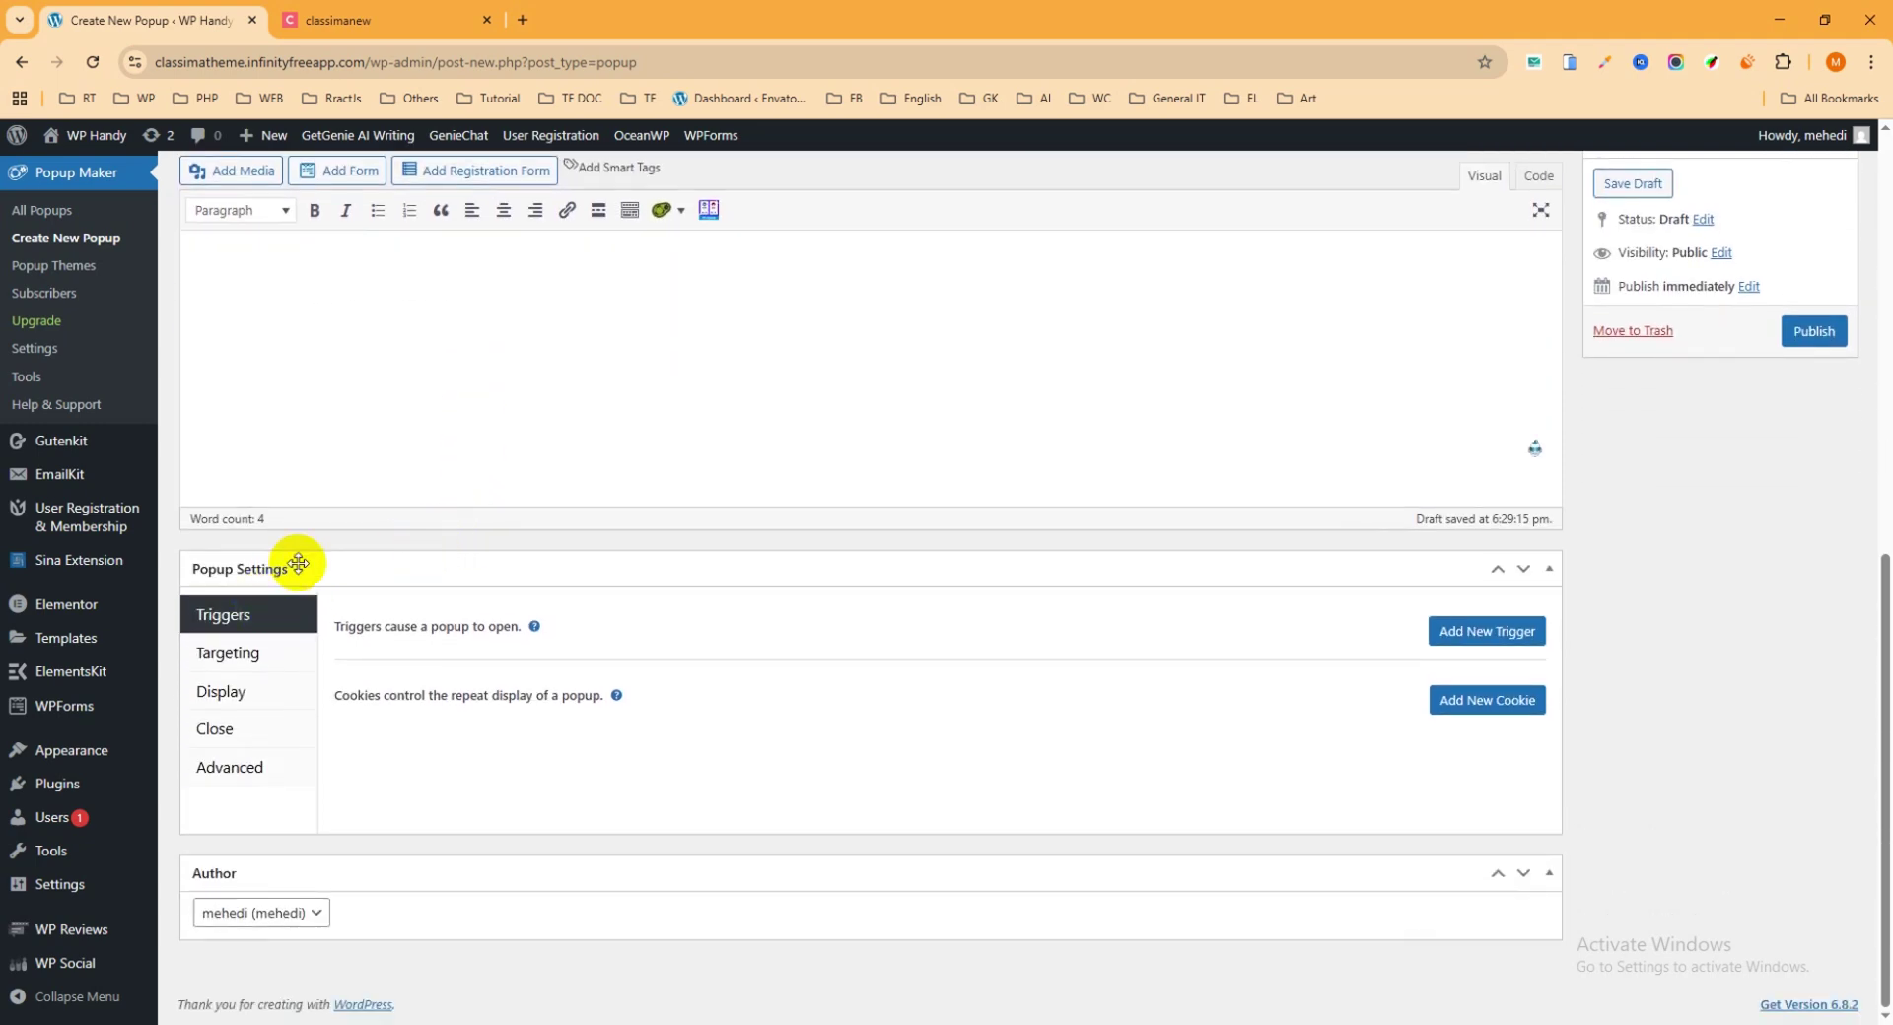
{"action": "left_click_drag", "start_coordinate": [305, 569], "coordinate": [303, 578]}
{"action": "left_click", "coordinate": [242, 625]}
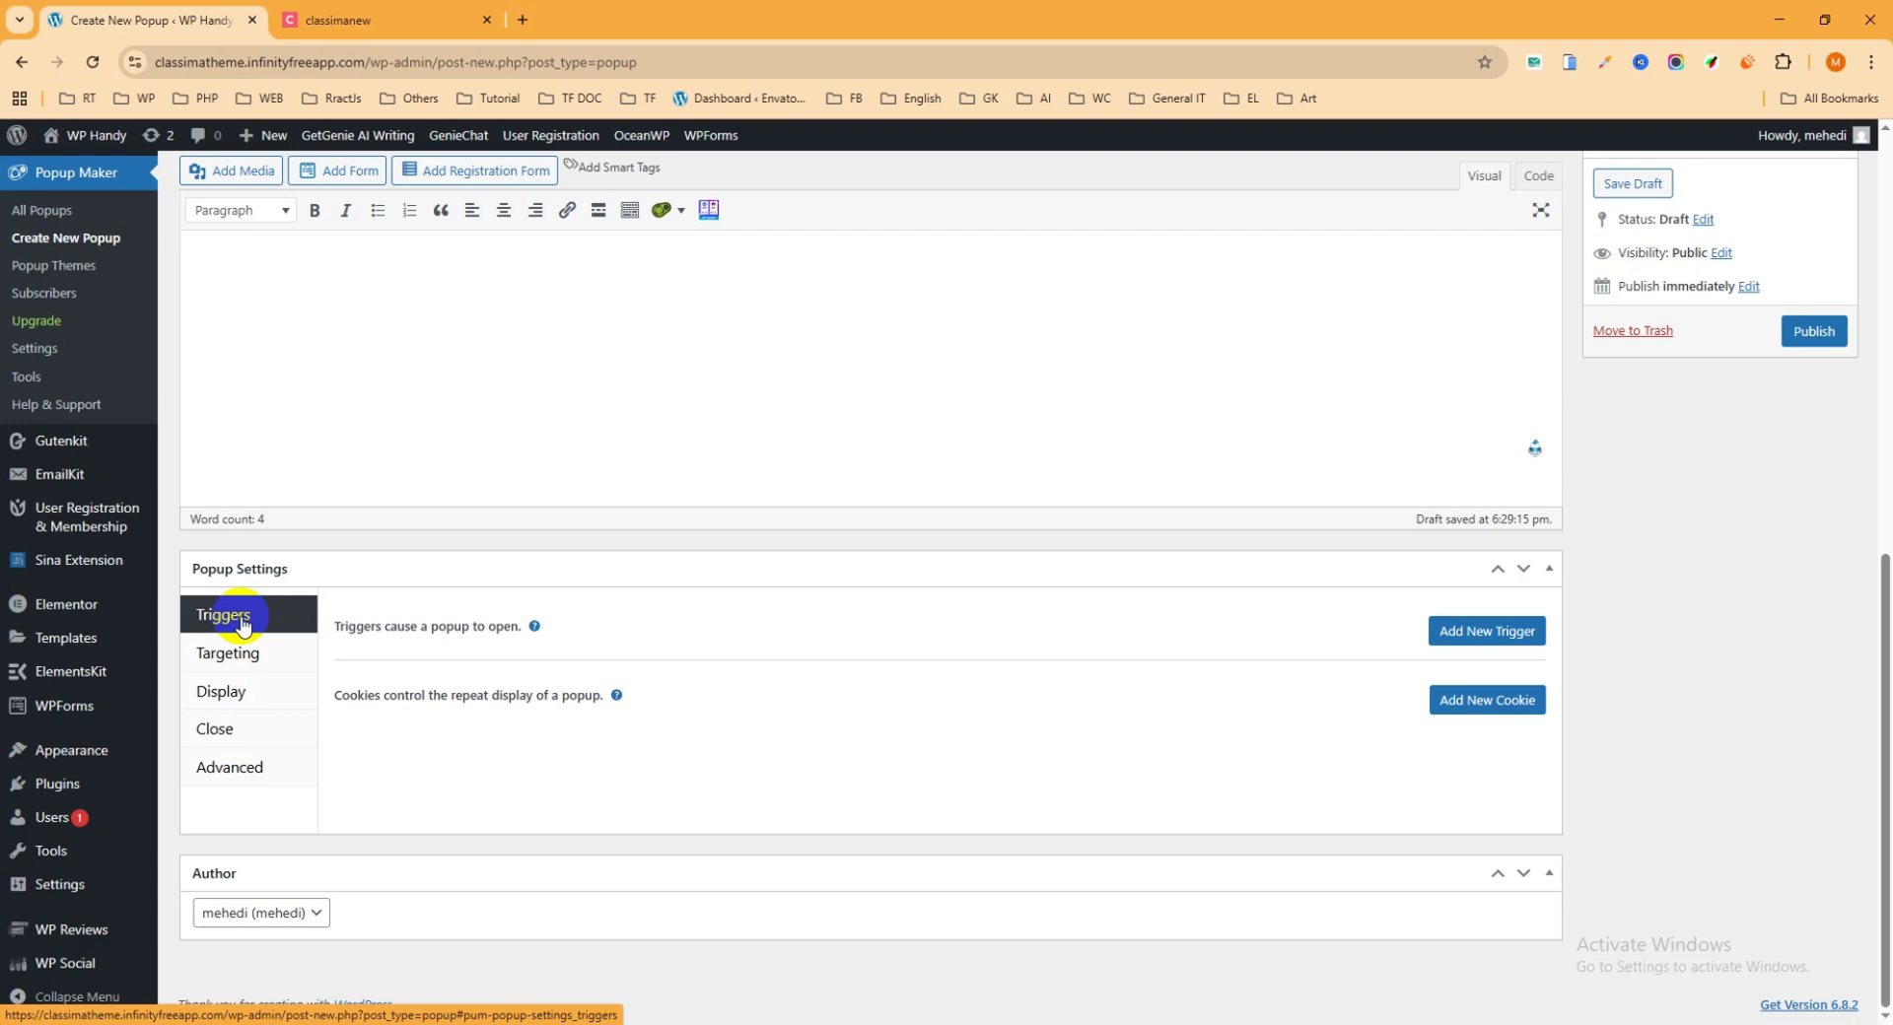
{"action": "left_click", "coordinate": [1490, 641]}
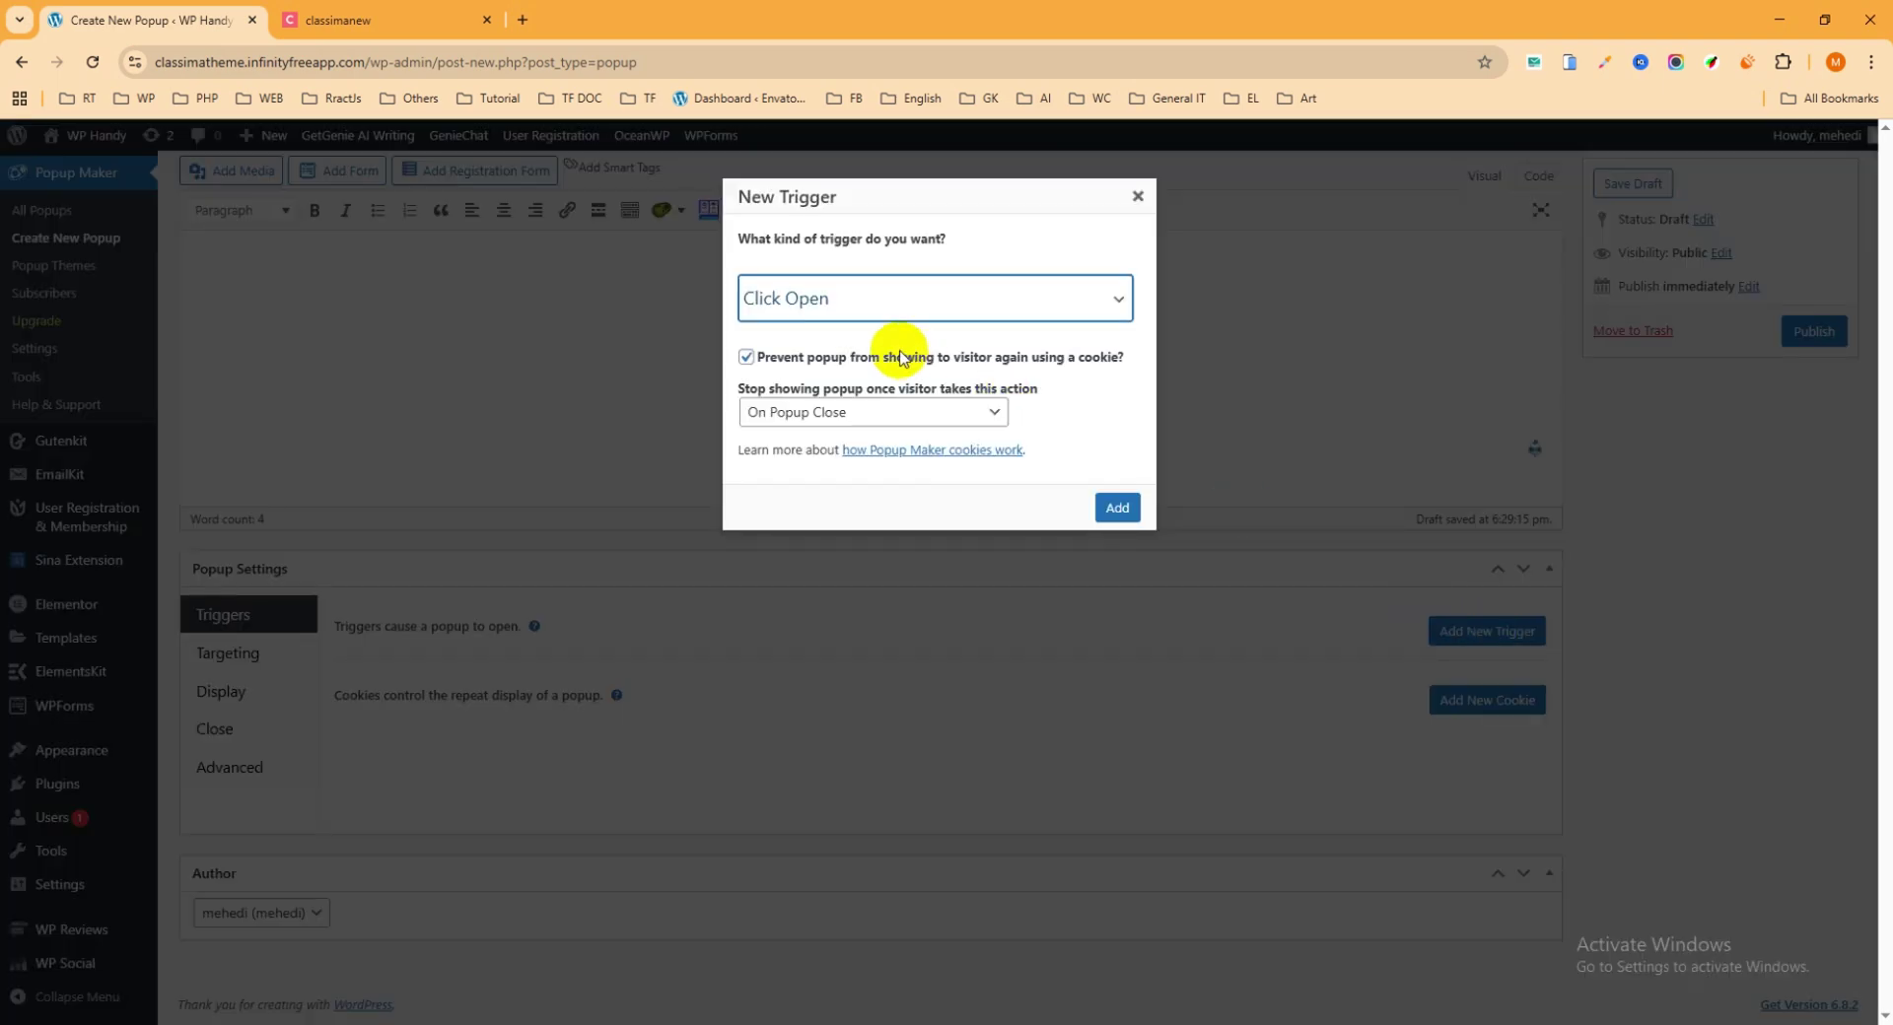
{"action": "left_click", "coordinate": [836, 308]}
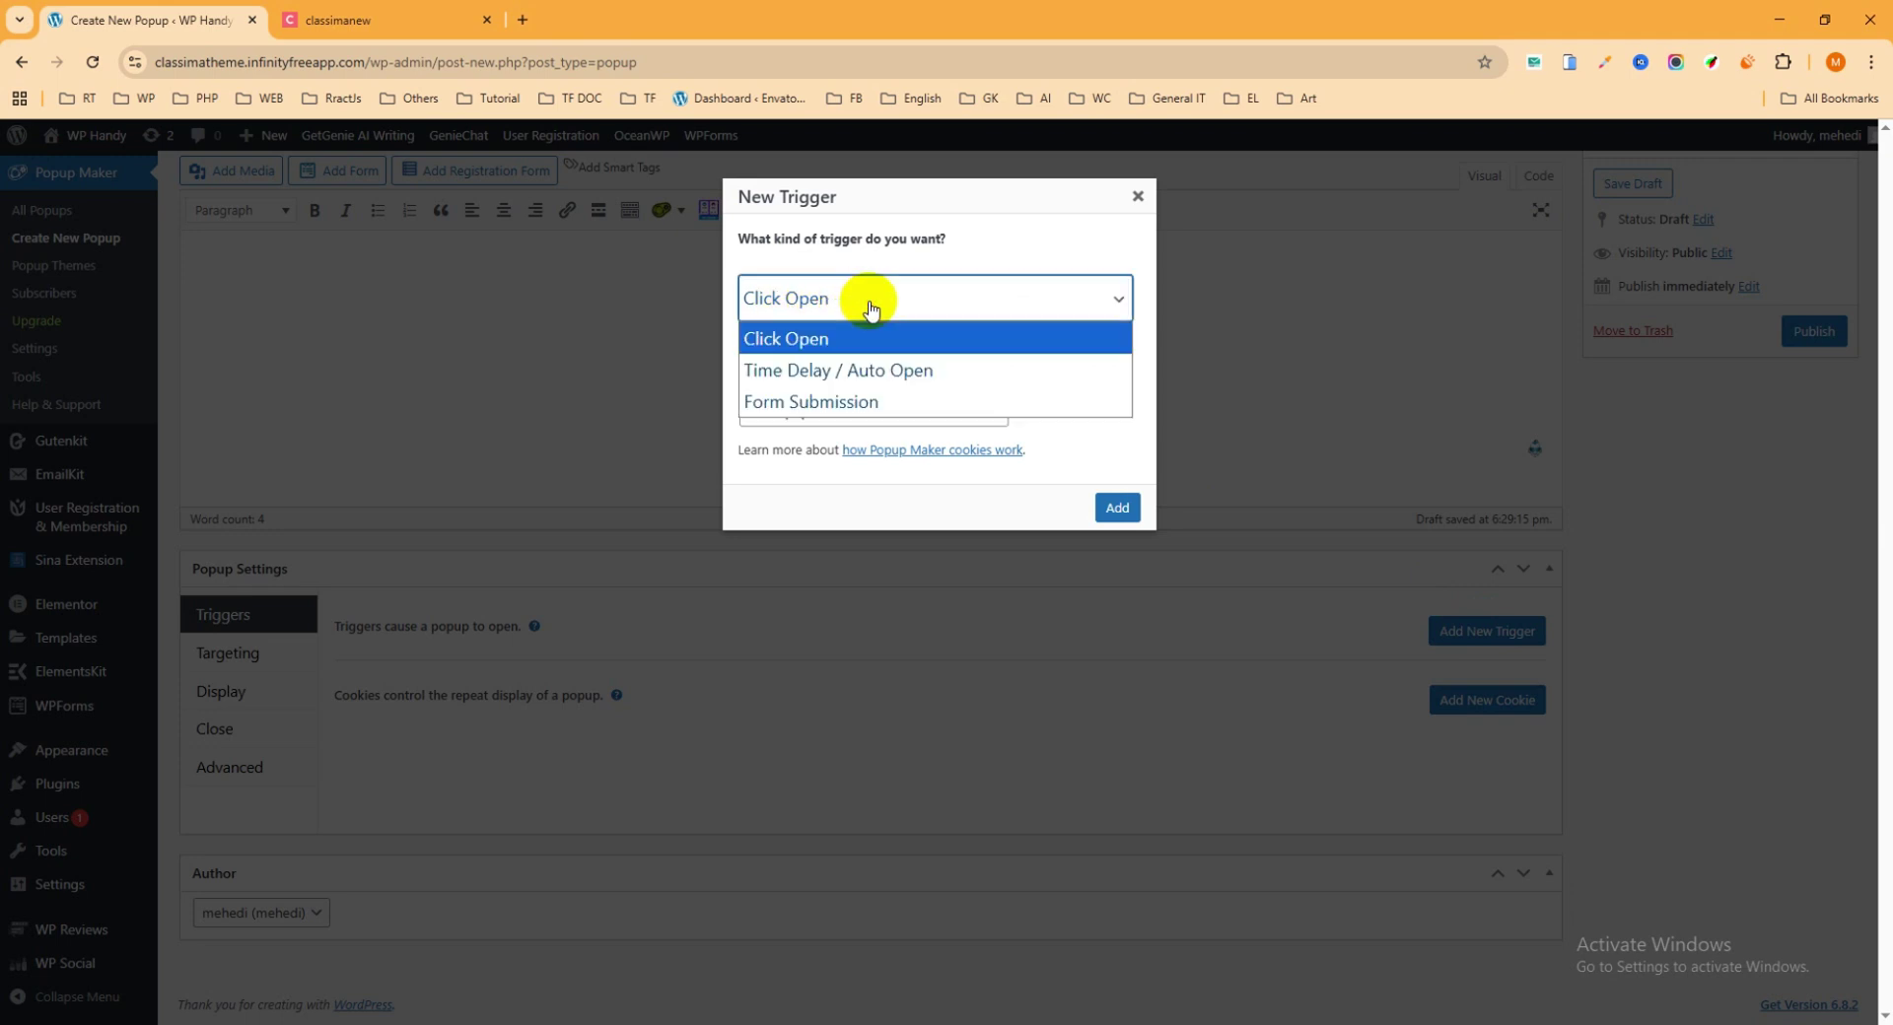
{"action": "left_click", "coordinate": [836, 370]}
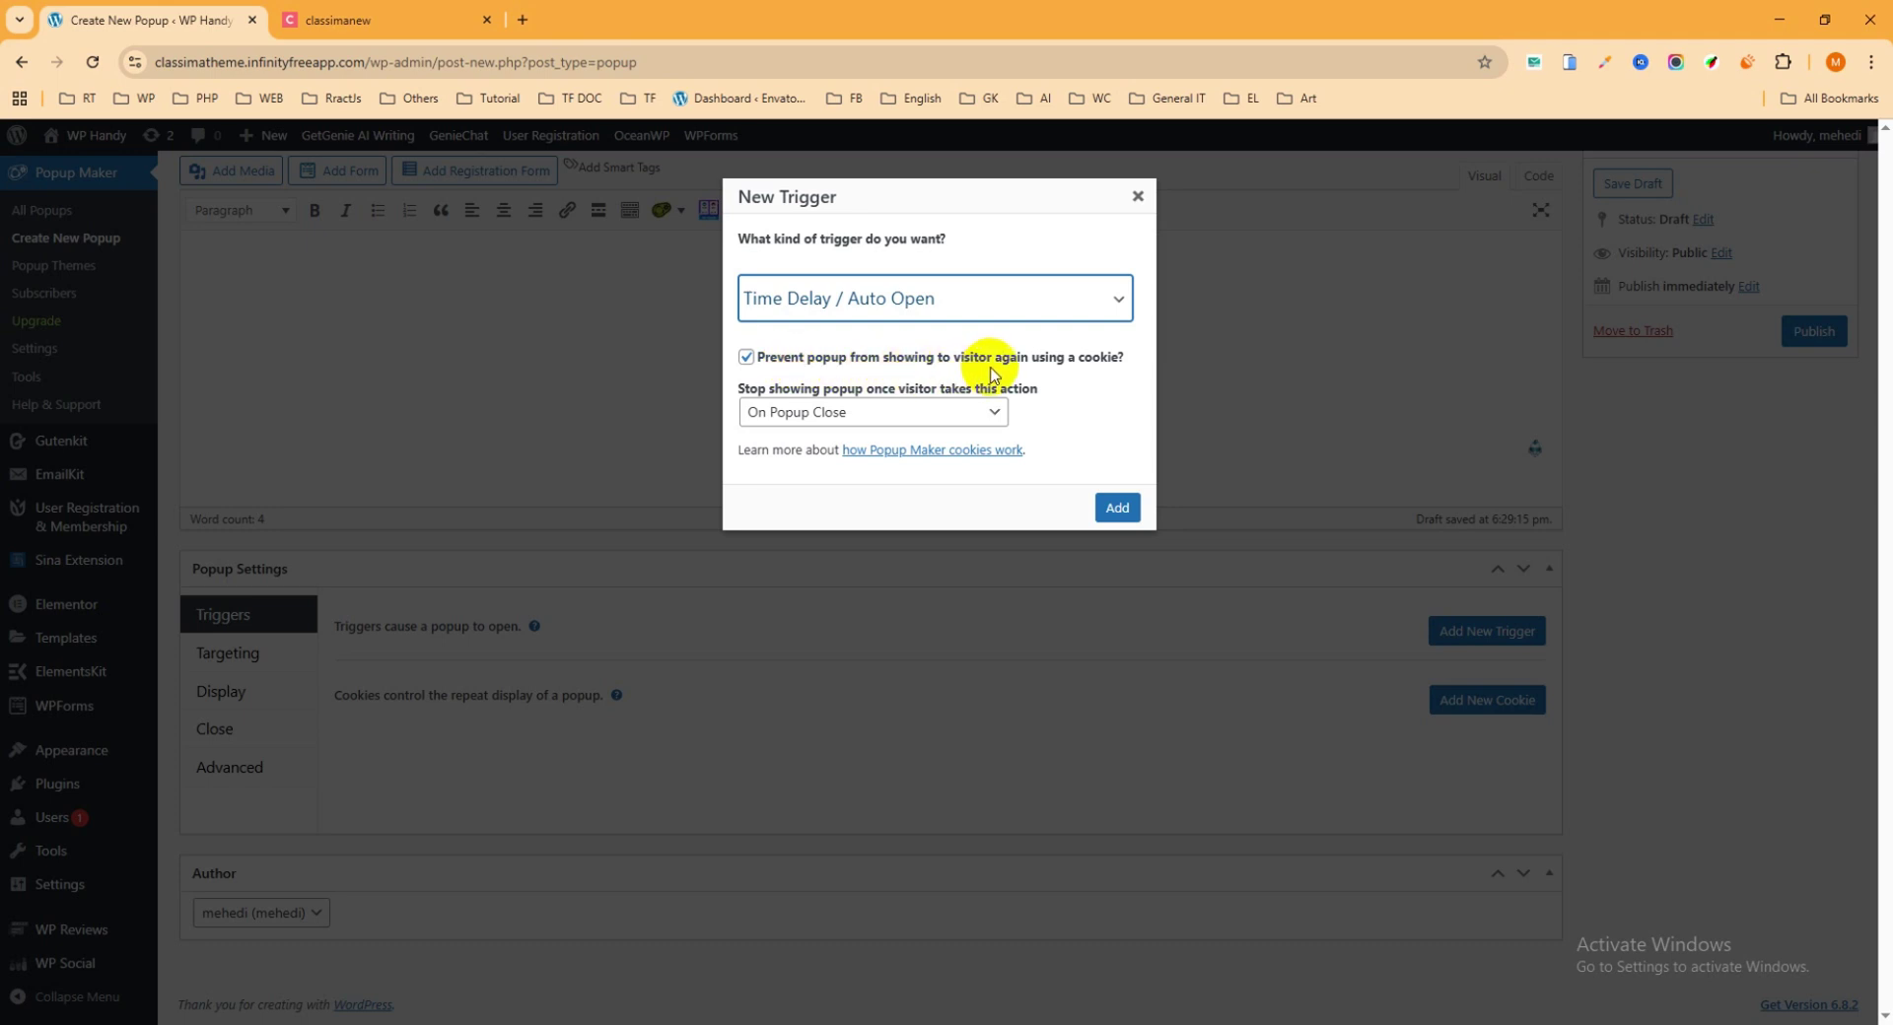
{"action": "left_click", "coordinate": [1117, 509]}
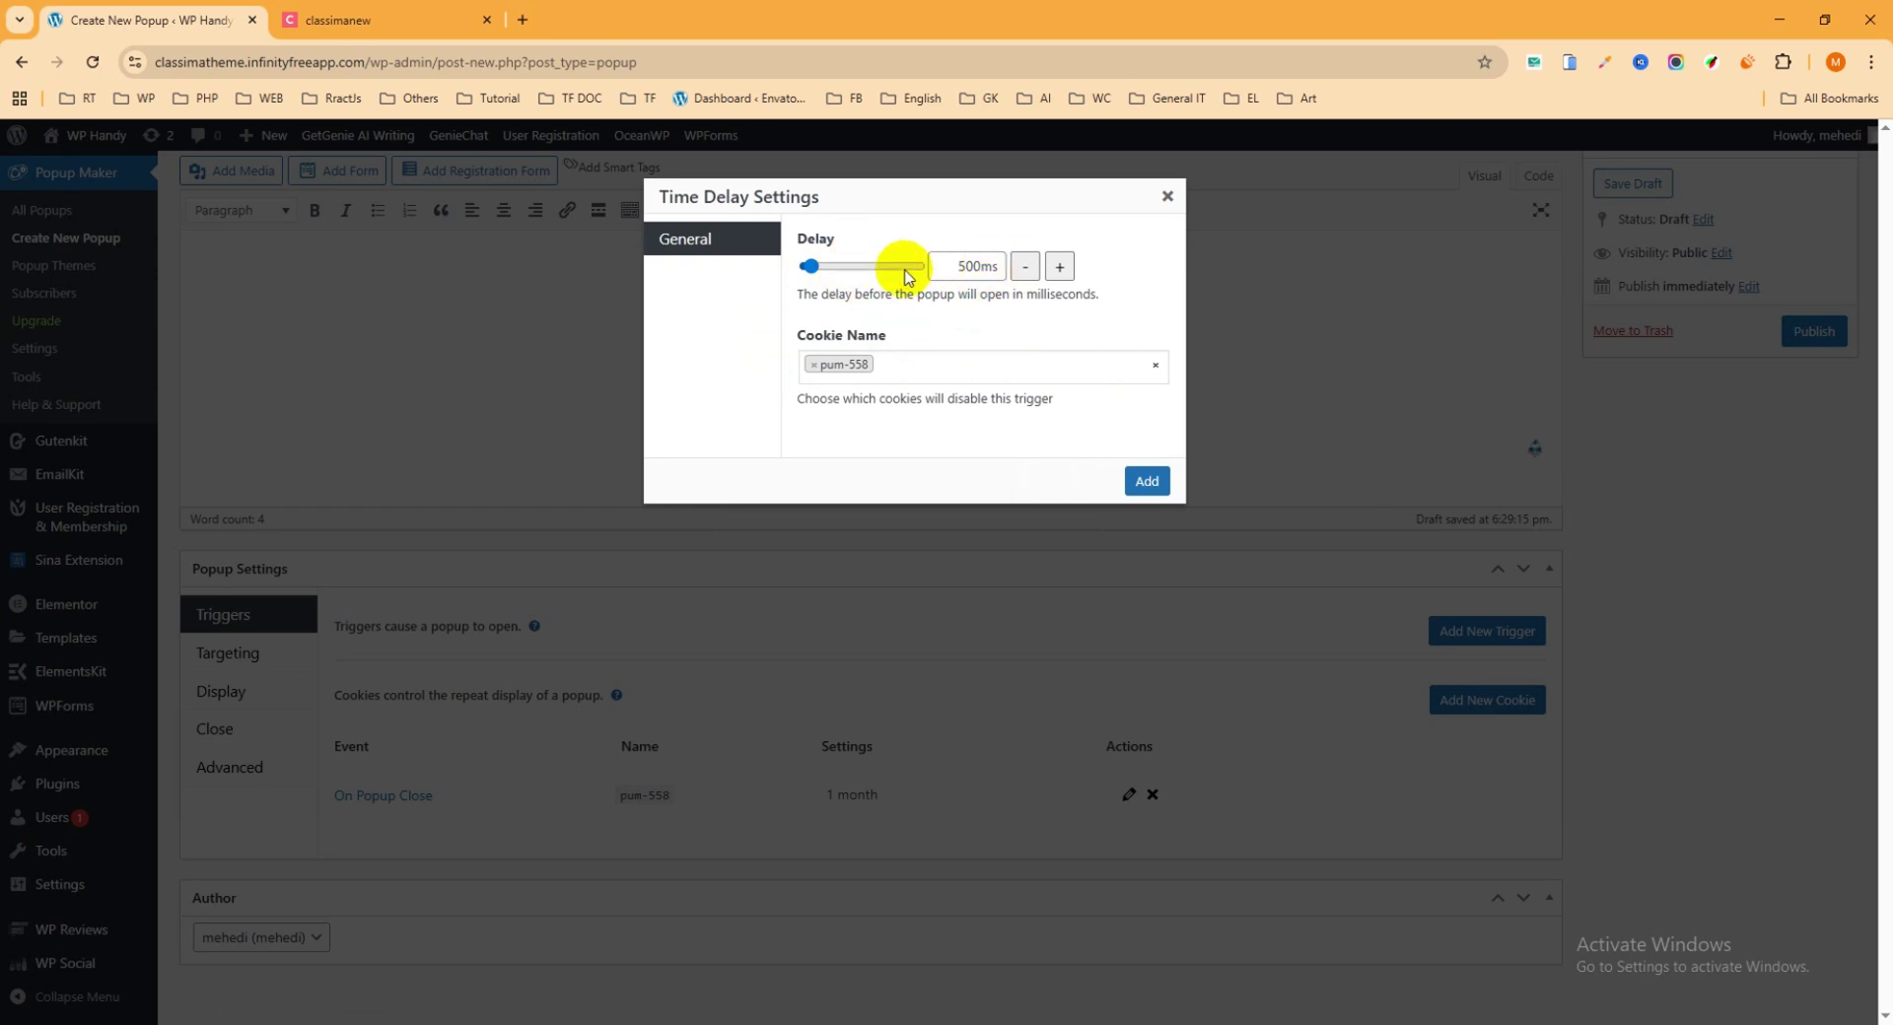
{"action": "left_click", "coordinate": [1140, 486]}
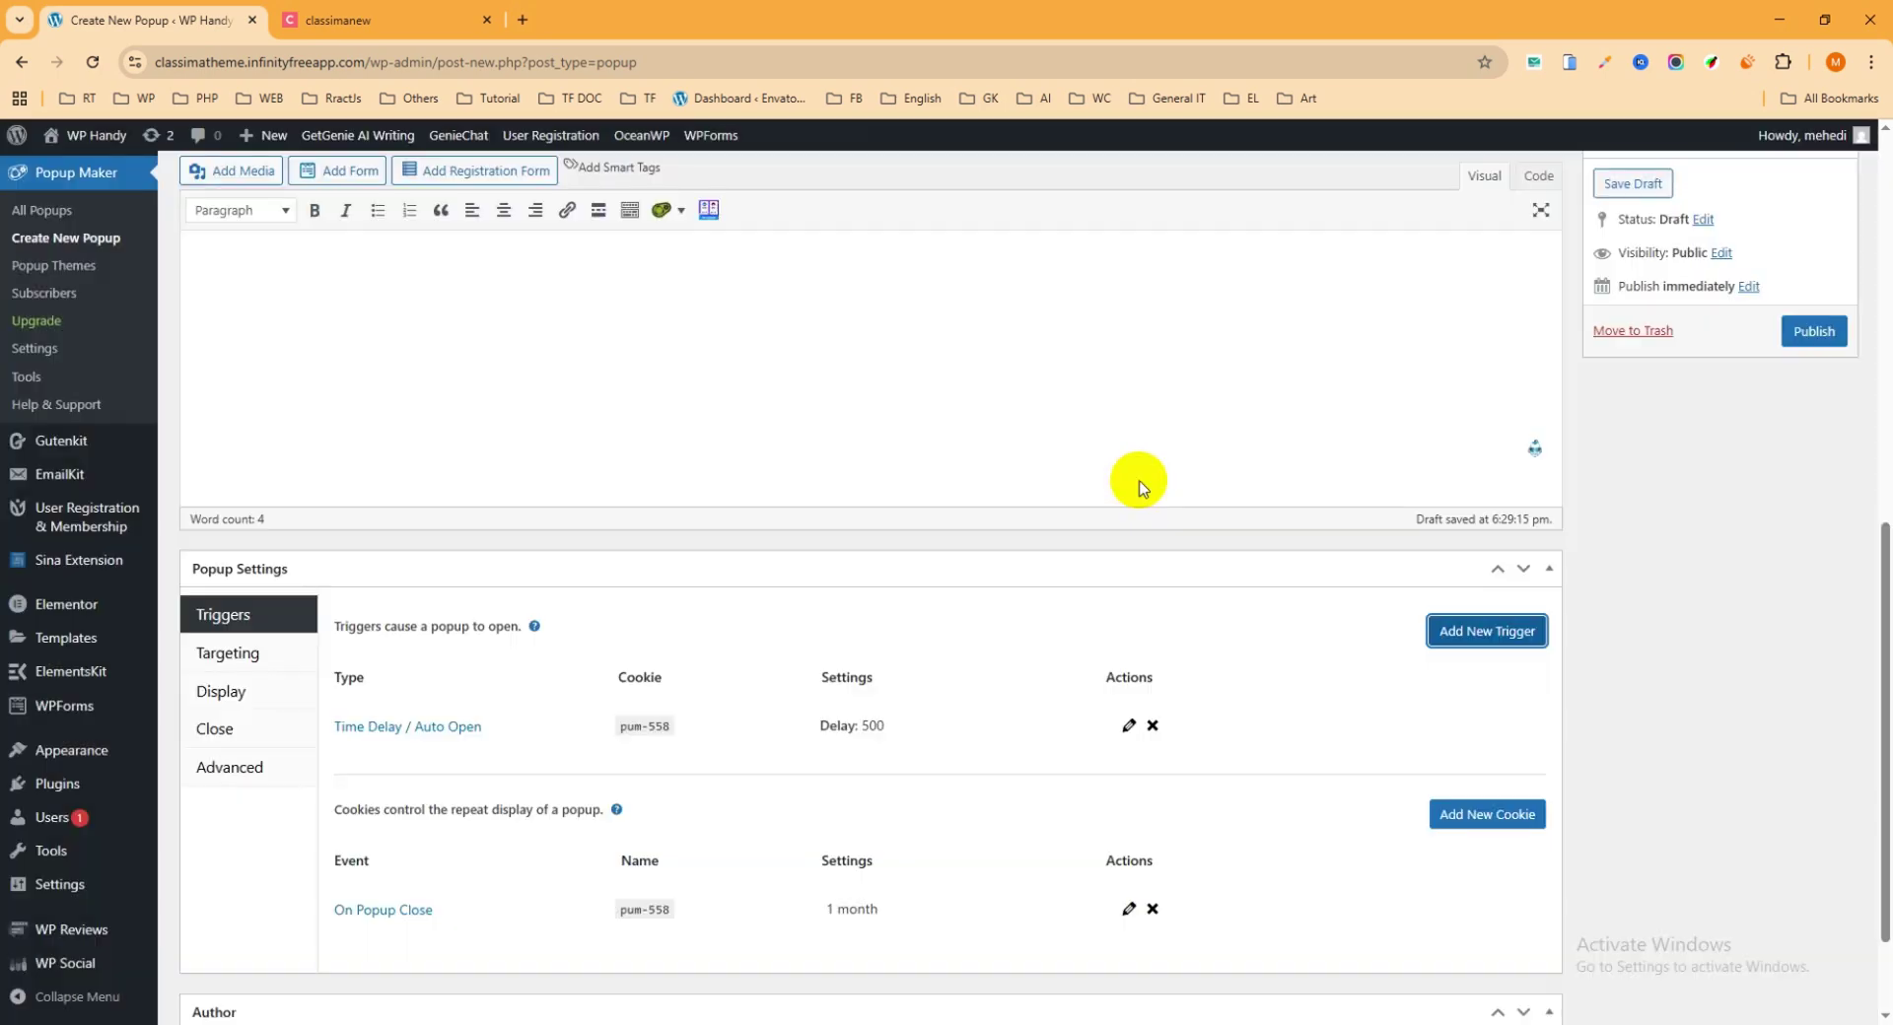
Step: Set the popup's targeting condition to All Pages and publish the popup
{"action": "scroll", "coordinate": [689, 477], "scroll_direction": "down", "scroll_amount": 1}
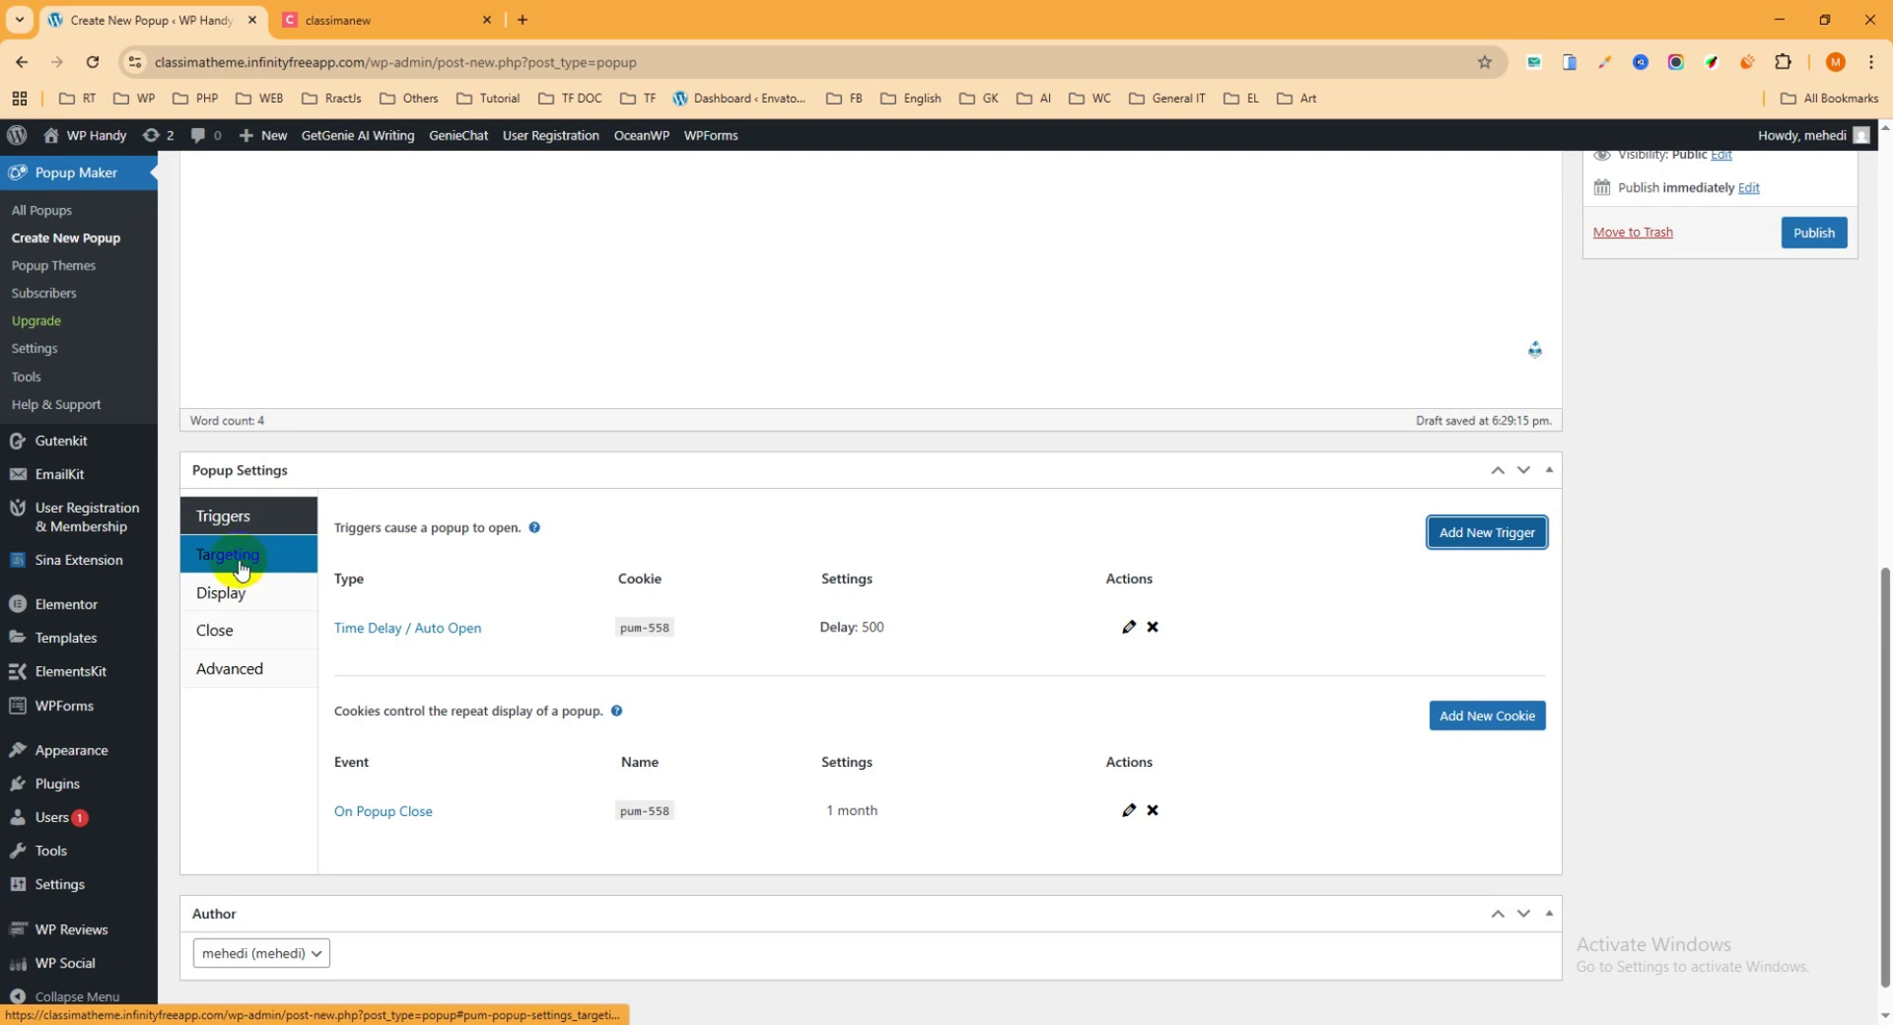
{"action": "left_click", "coordinate": [240, 567]}
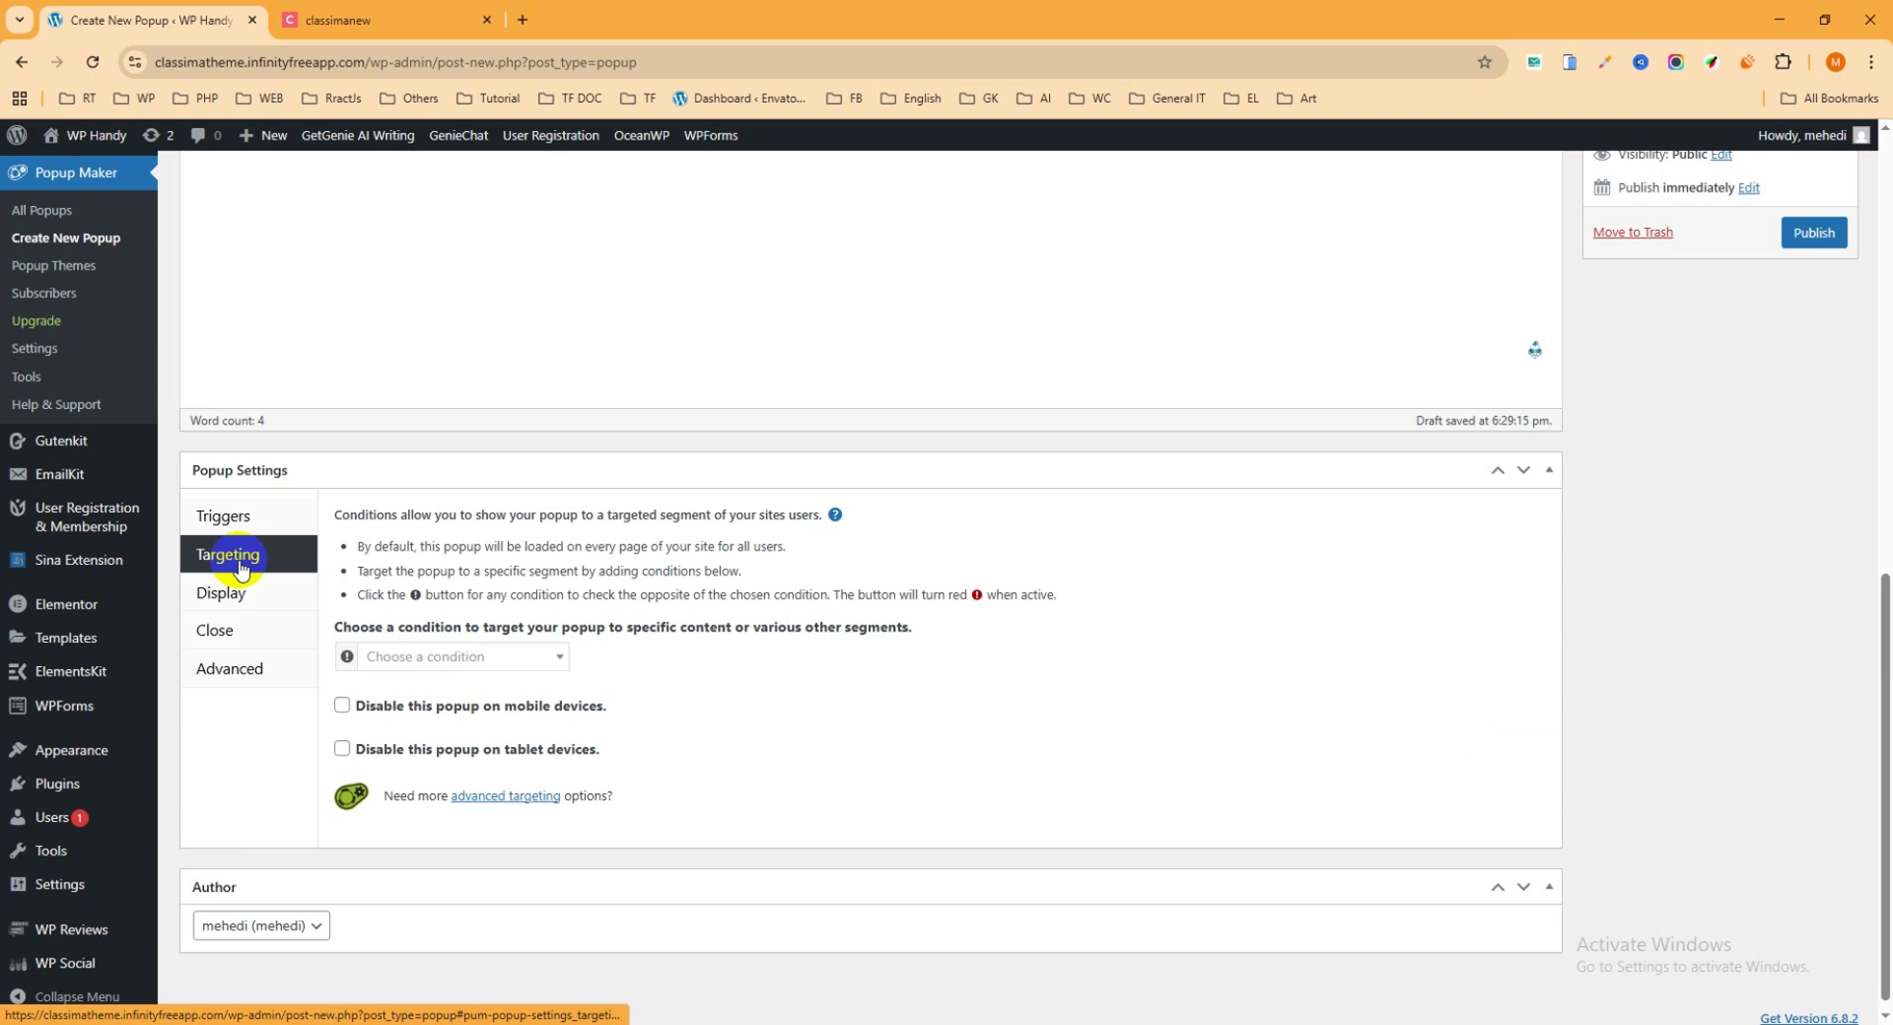
{"action": "scroll", "coordinate": [473, 518], "scroll_direction": "down", "scroll_amount": 1}
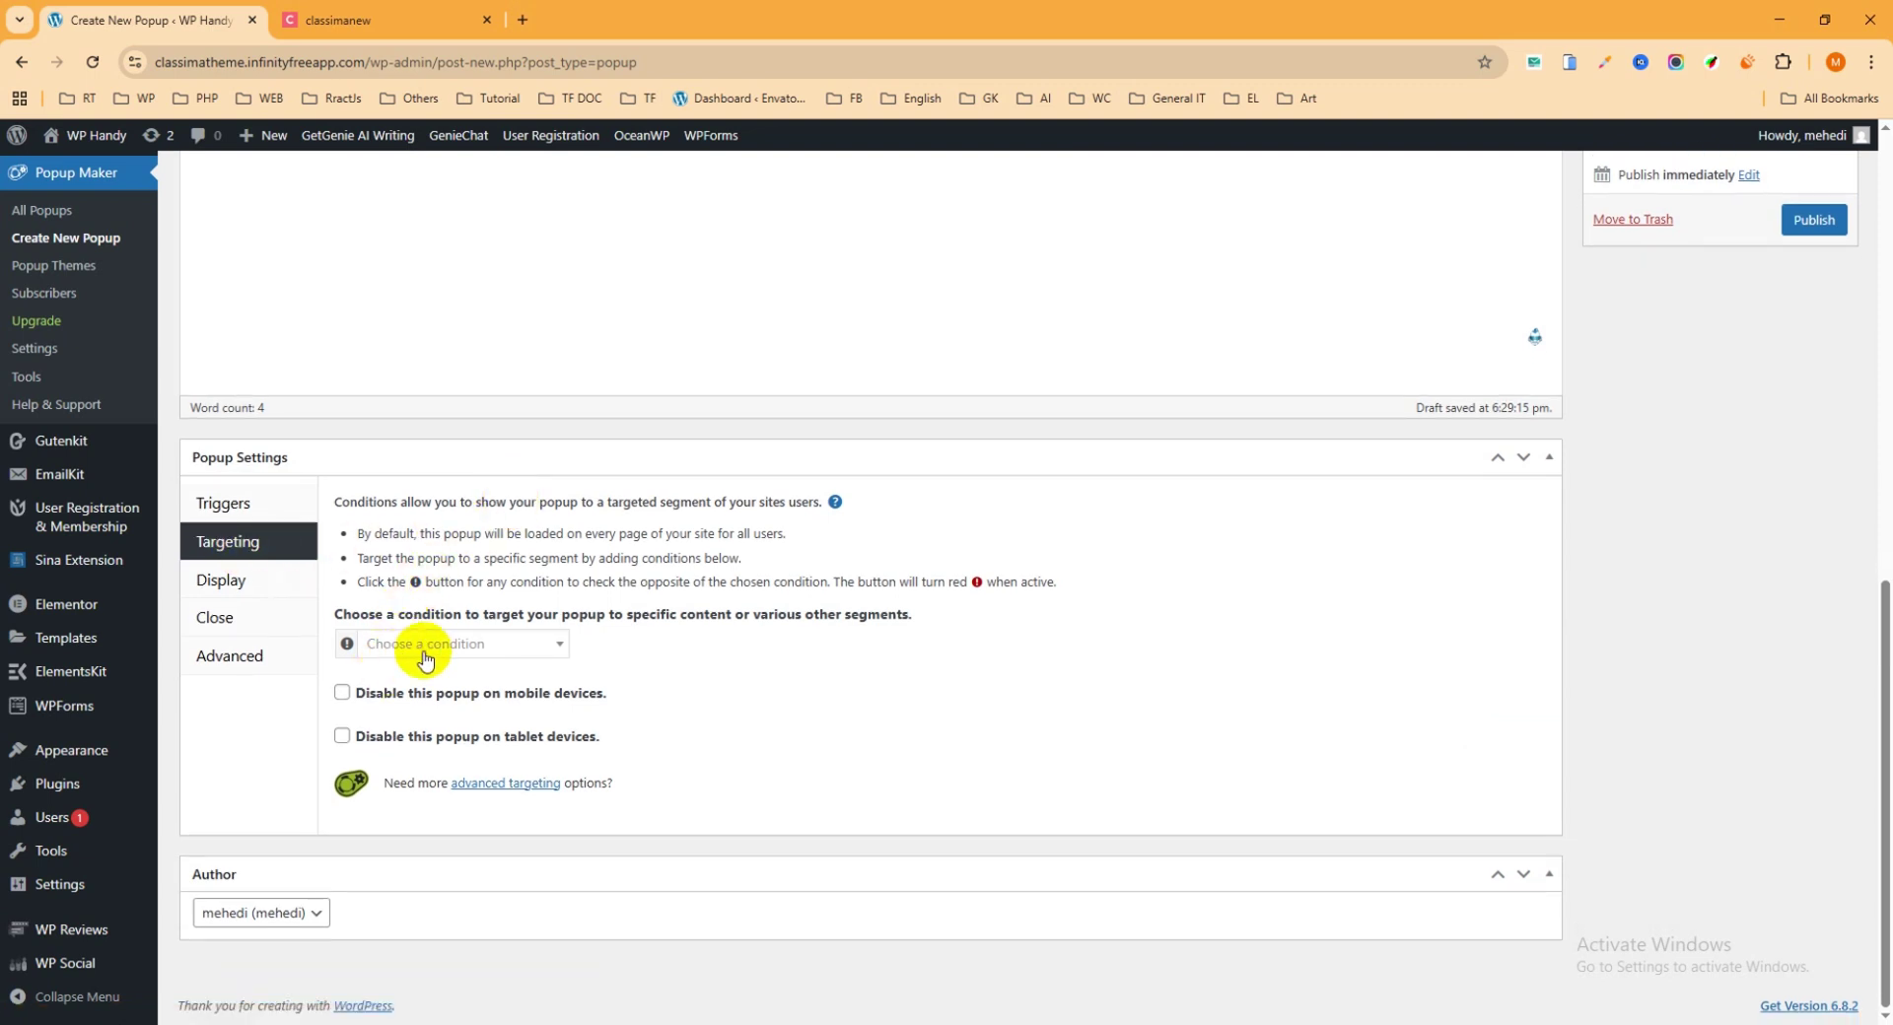
{"action": "left_click", "coordinate": [556, 648]}
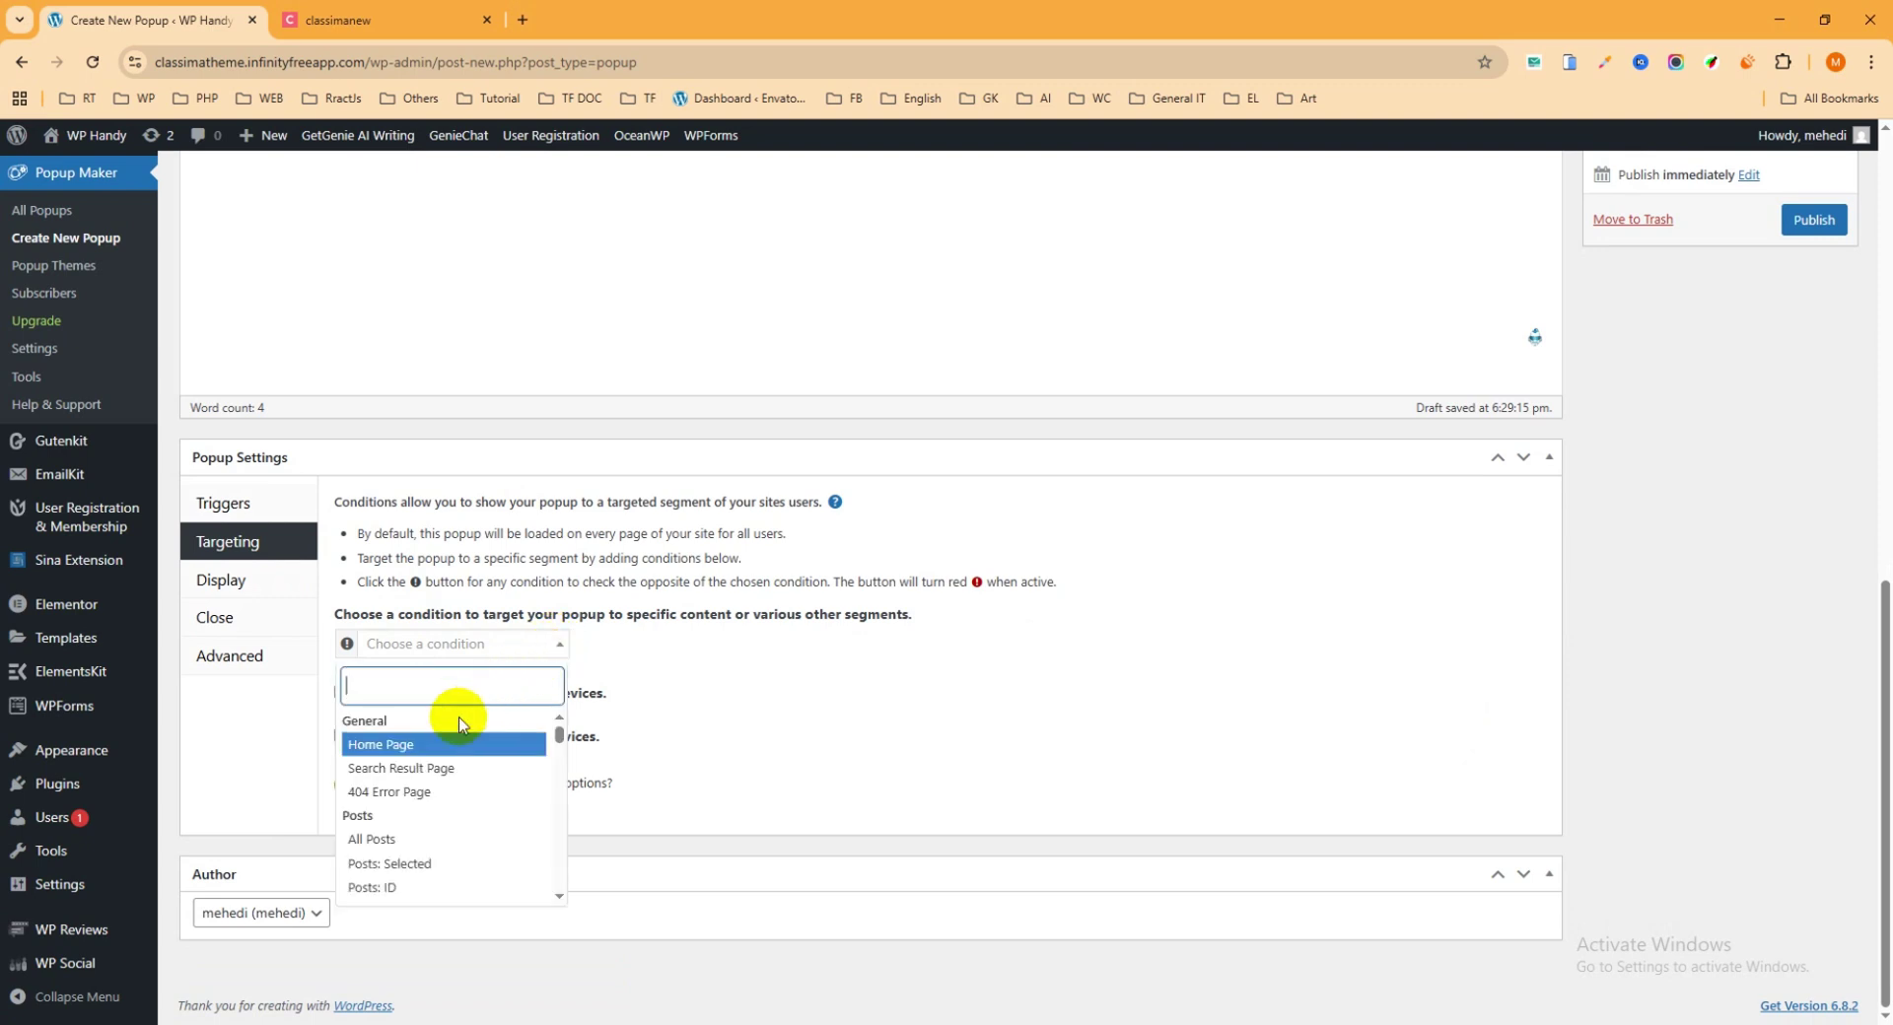
{"action": "scroll", "coordinate": [462, 746], "scroll_direction": "down", "scroll_amount": 5}
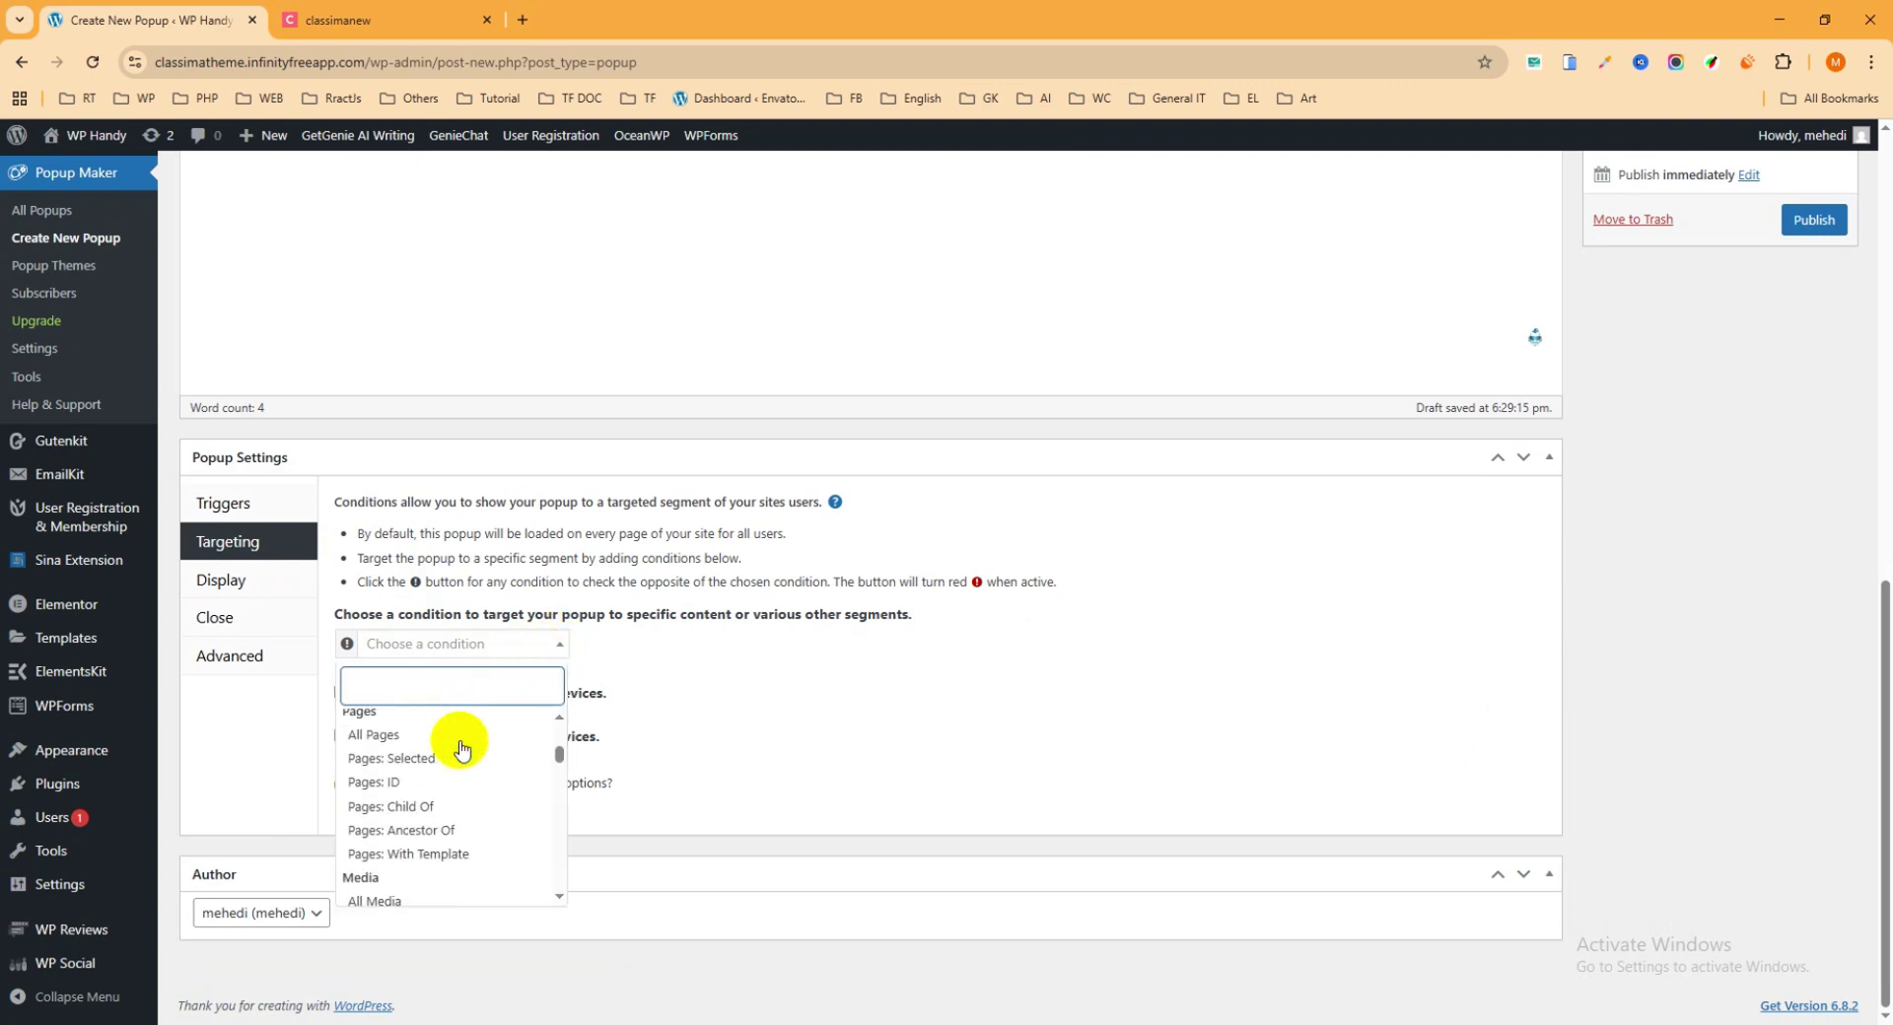
{"action": "left_click", "coordinate": [375, 736]}
{"action": "scroll", "coordinate": [997, 553], "scroll_direction": "down", "scroll_amount": 1}
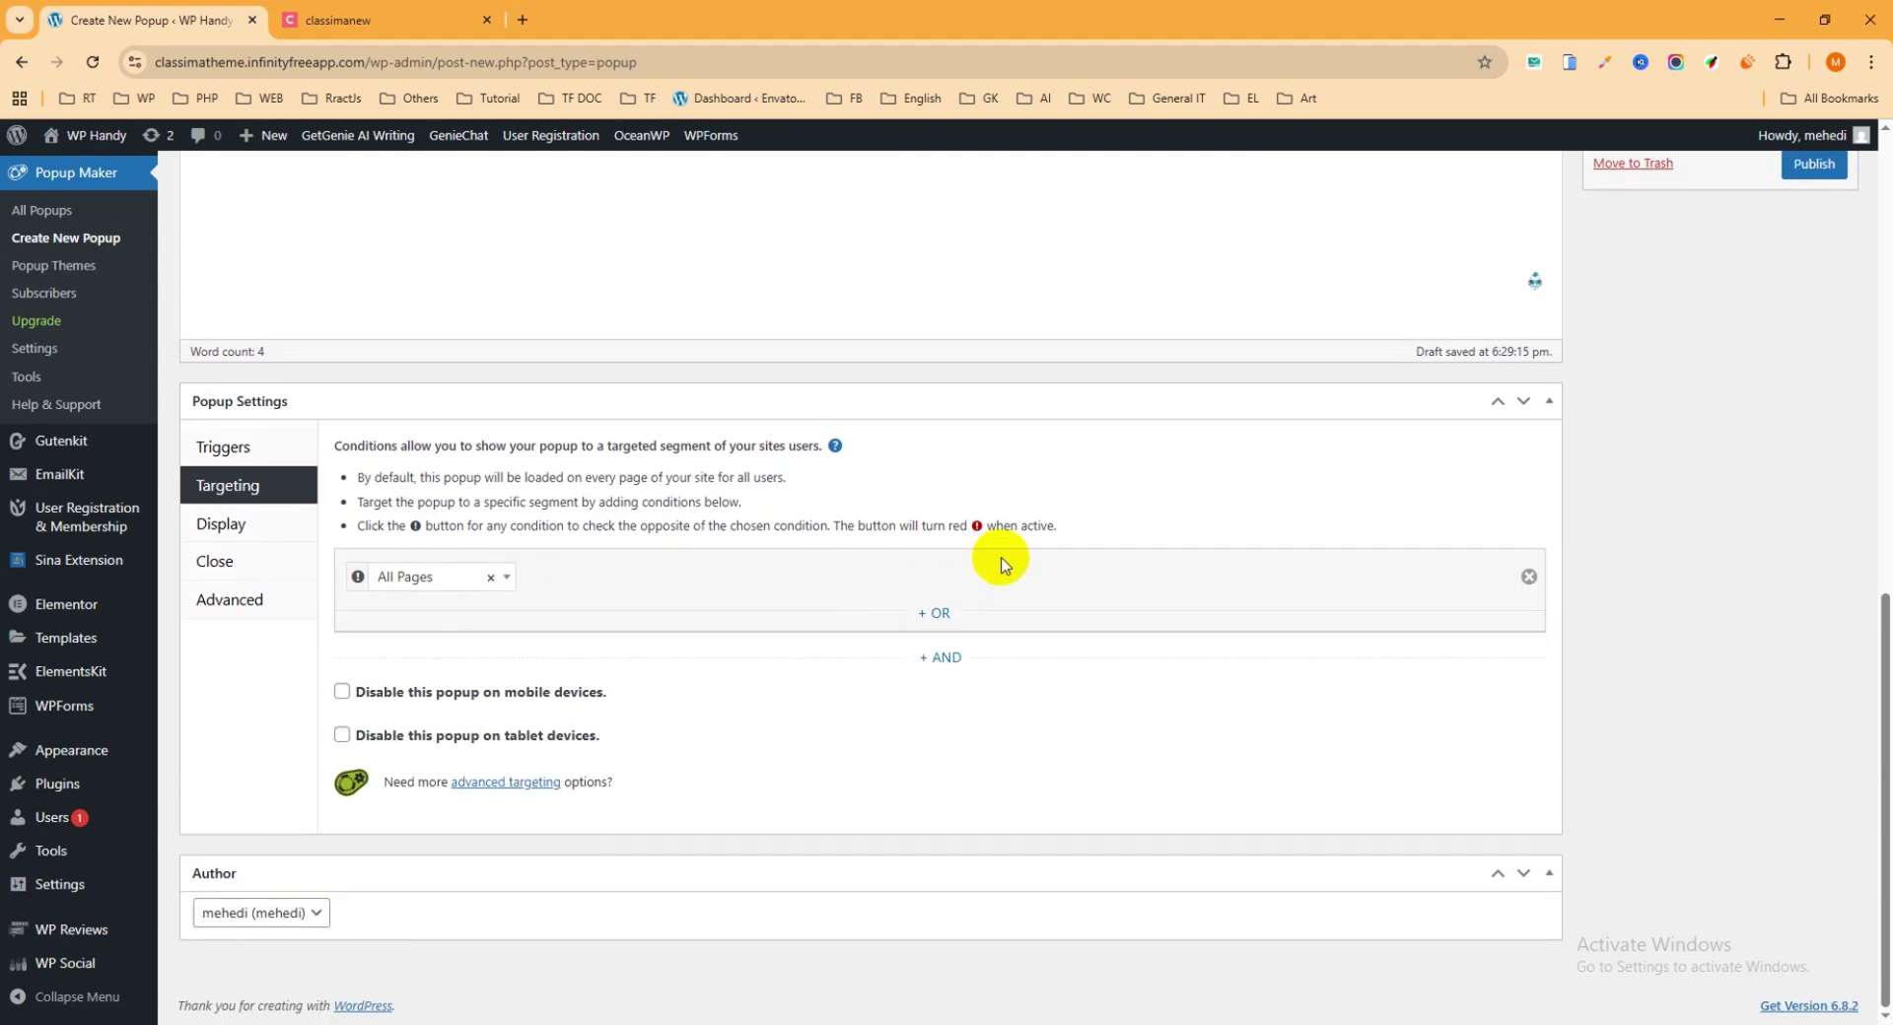
{"action": "scroll", "coordinate": [1407, 490], "scroll_direction": "up", "scroll_amount": 3}
{"action": "left_click", "coordinate": [1813, 459]}
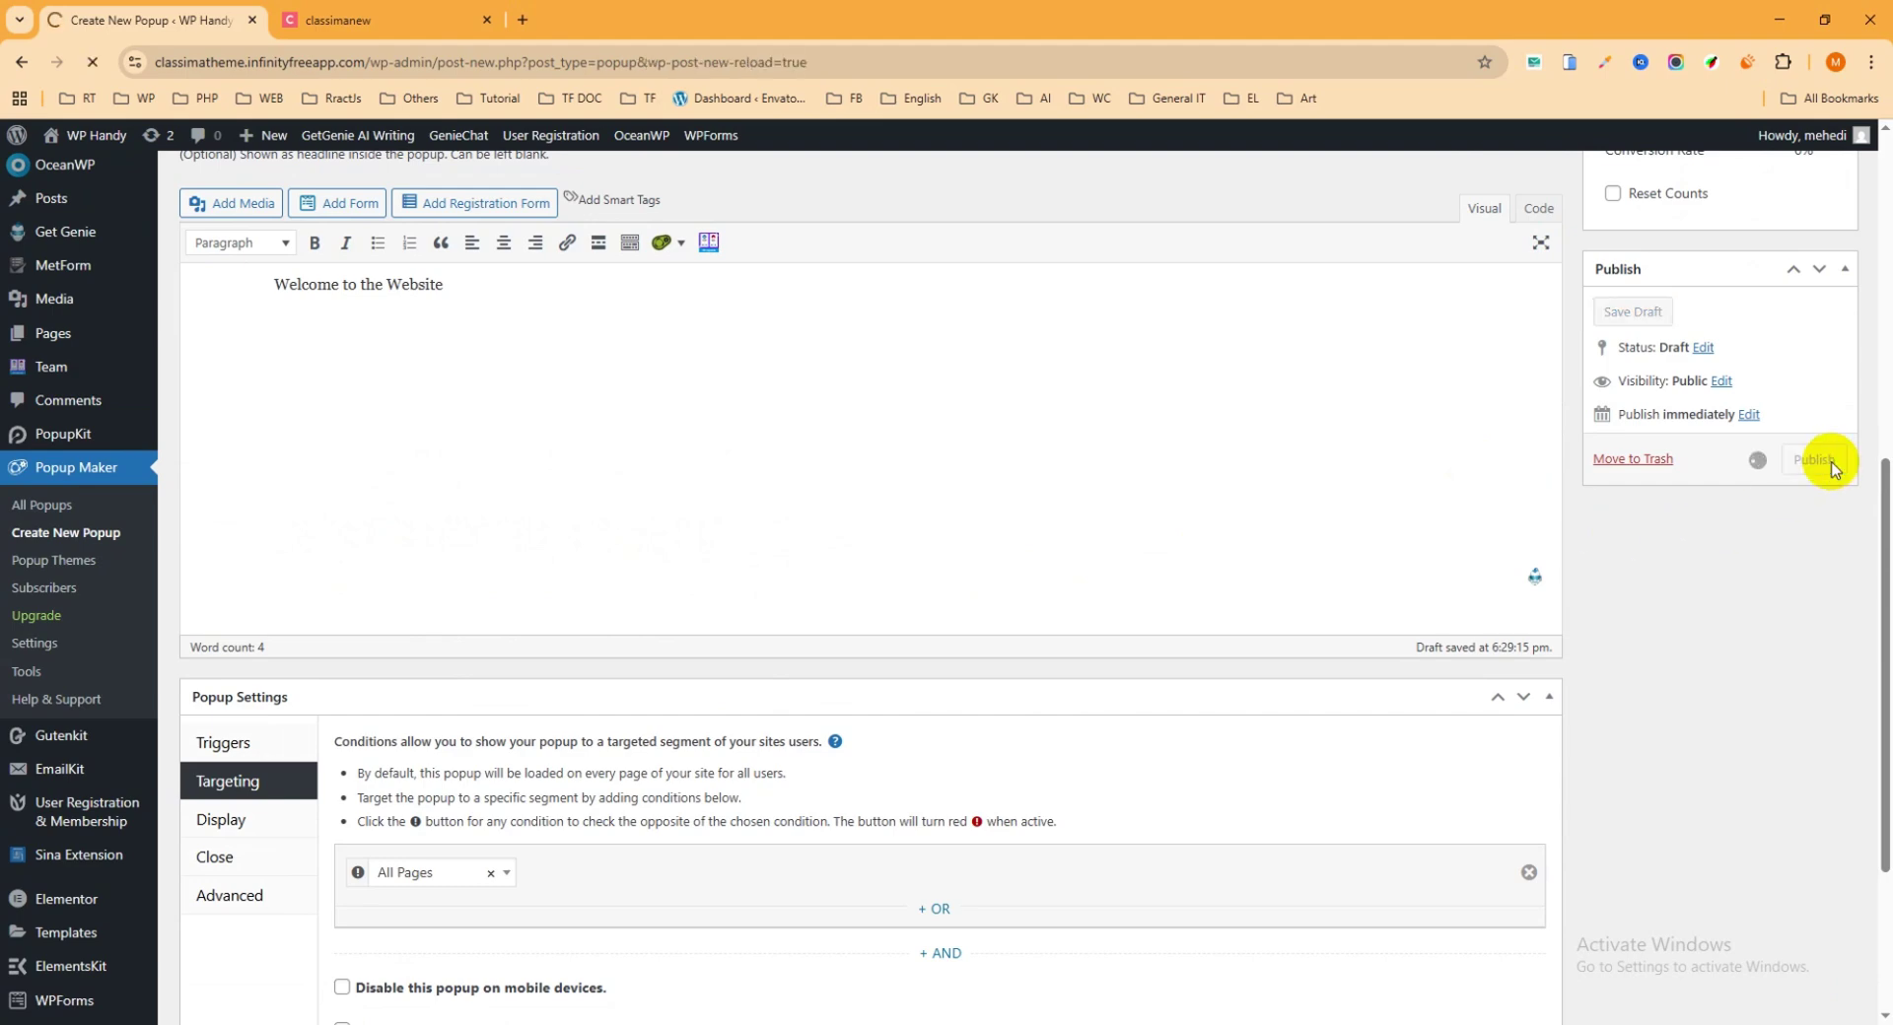
Step: Apply the Center Popup display preset to the published popup and update it
{"action": "scroll", "coordinate": [507, 675], "scroll_direction": "down", "scroll_amount": 7}
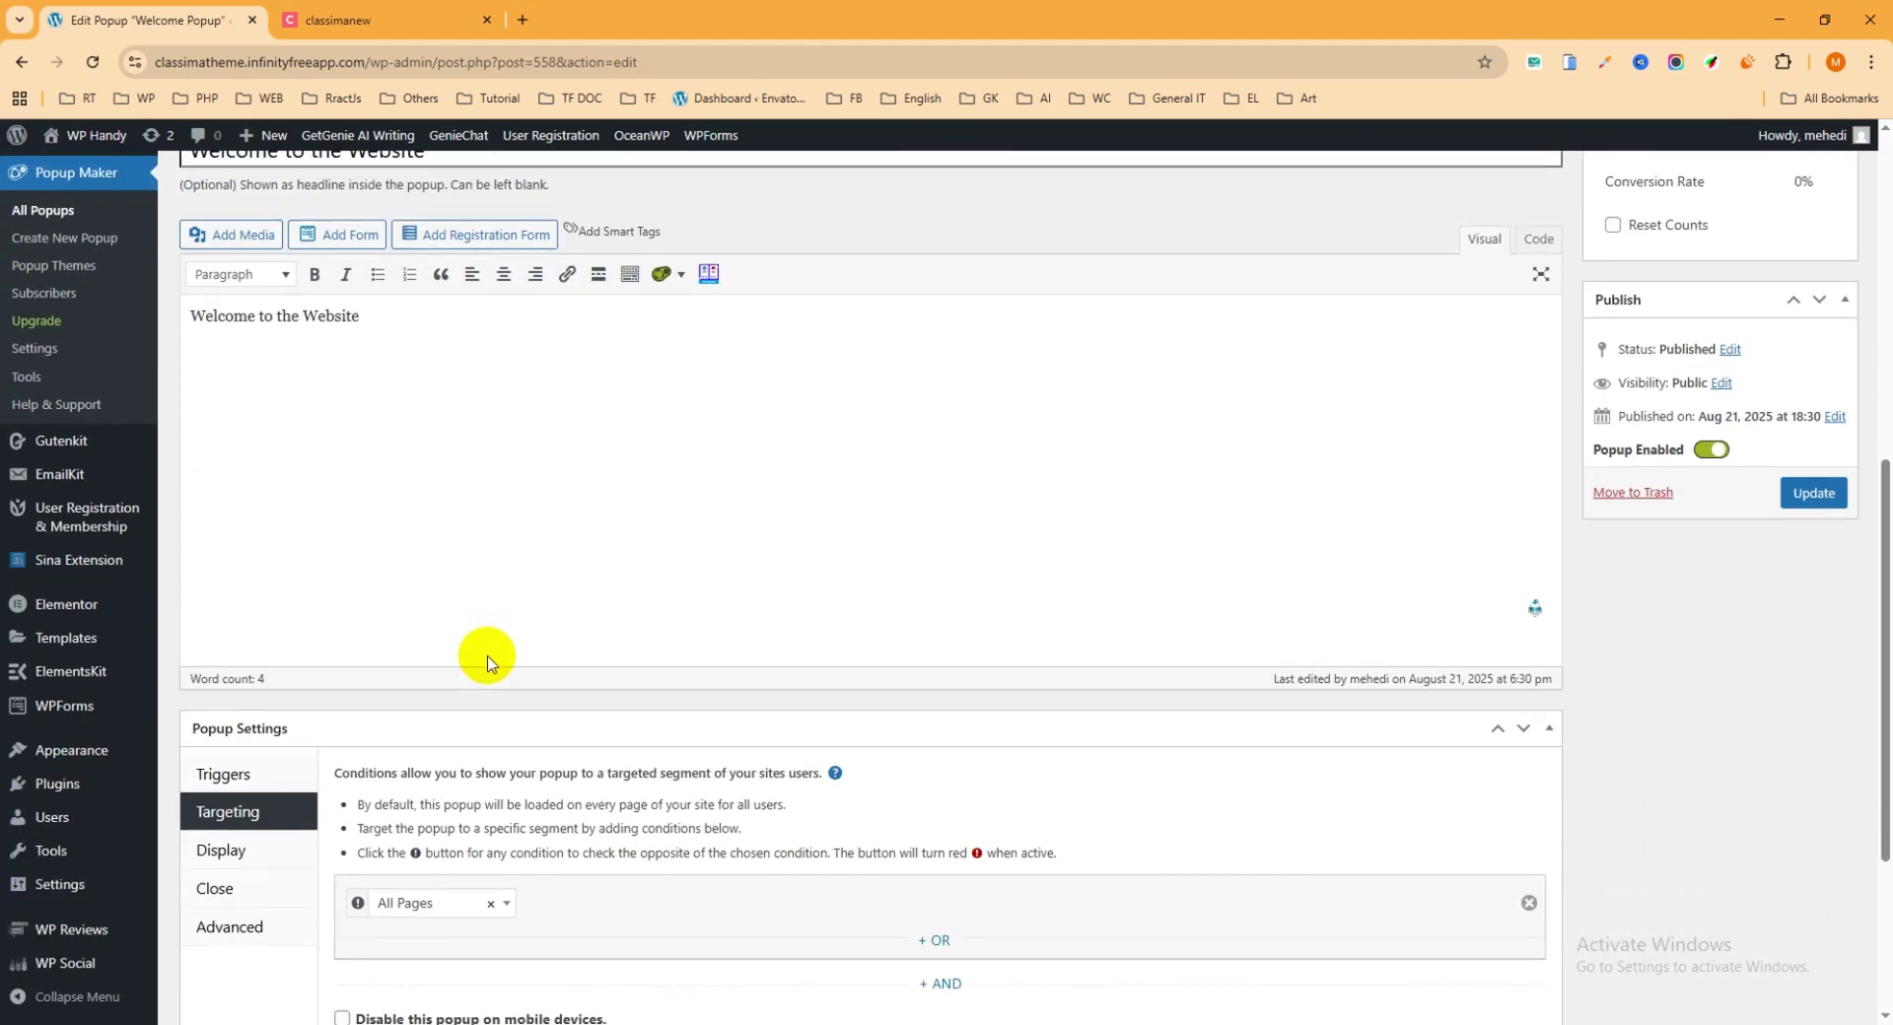
{"action": "scroll", "coordinate": [493, 661], "scroll_direction": "up", "scroll_amount": 3}
{"action": "scroll", "coordinate": [513, 650], "scroll_direction": "down", "scroll_amount": 4}
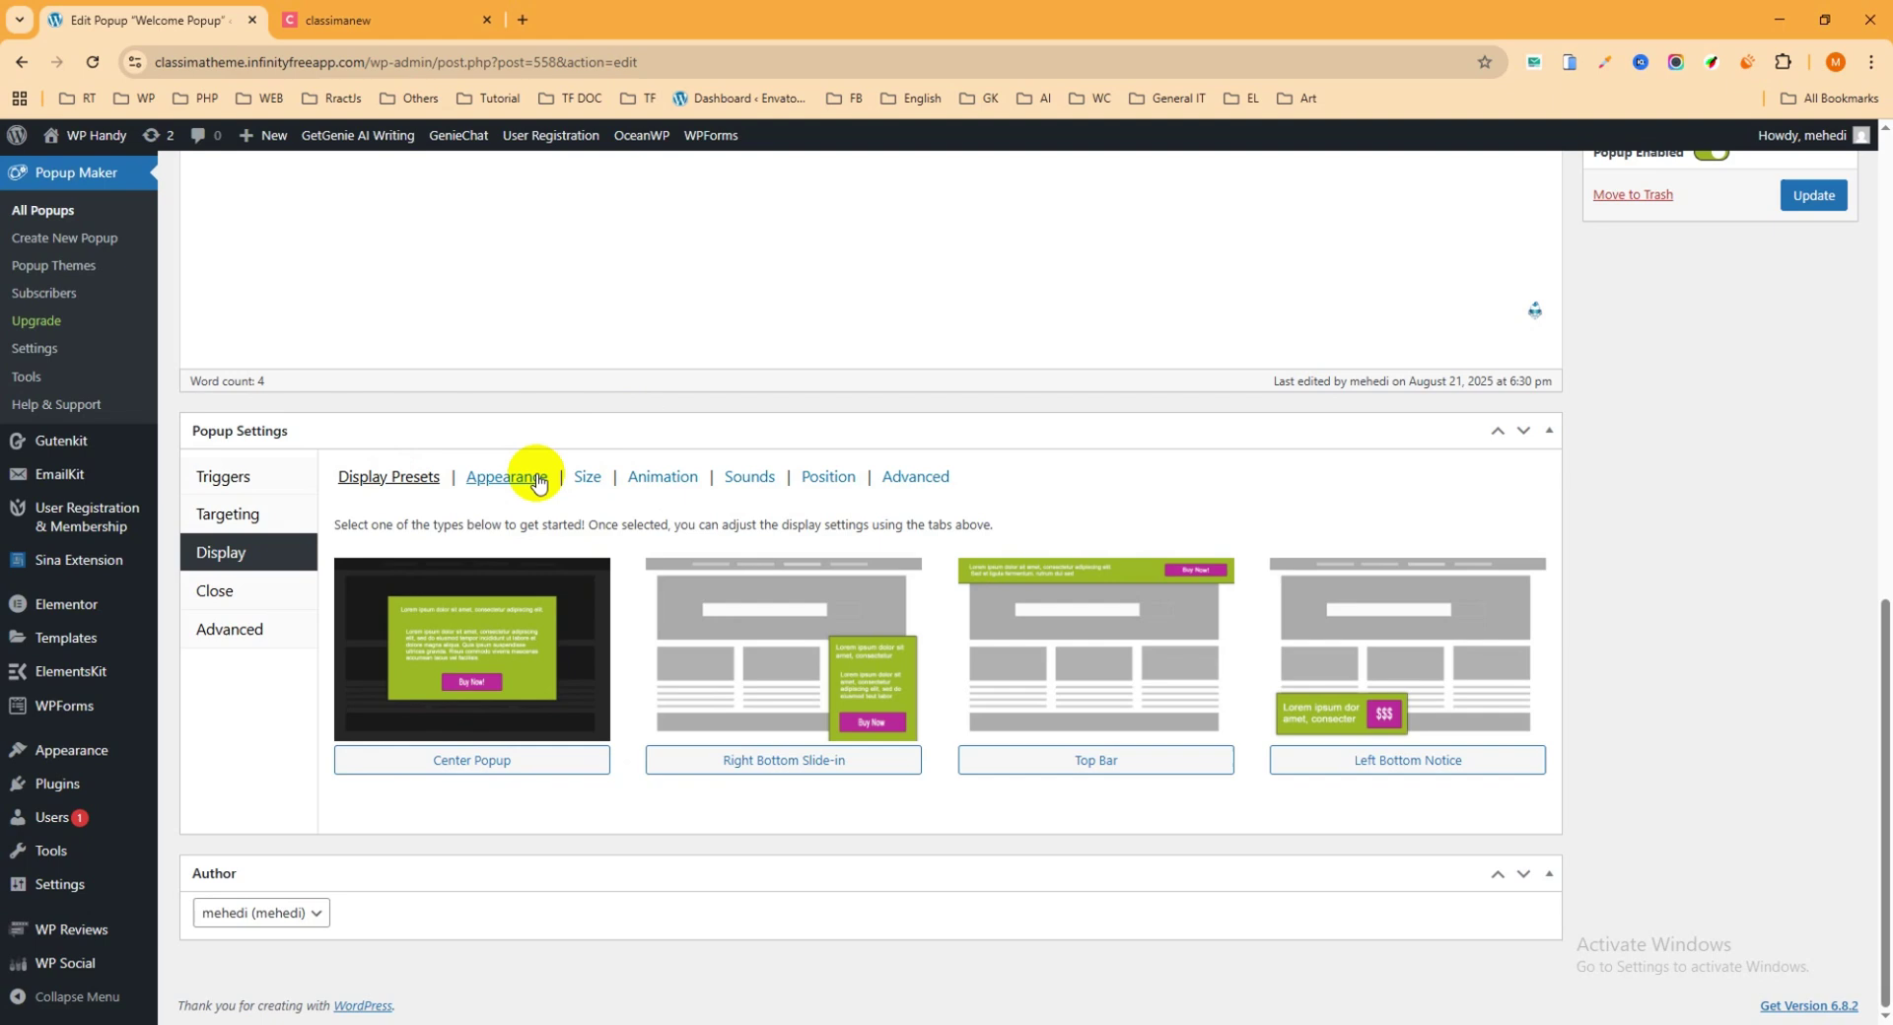
{"action": "left_click", "coordinate": [277, 559]}
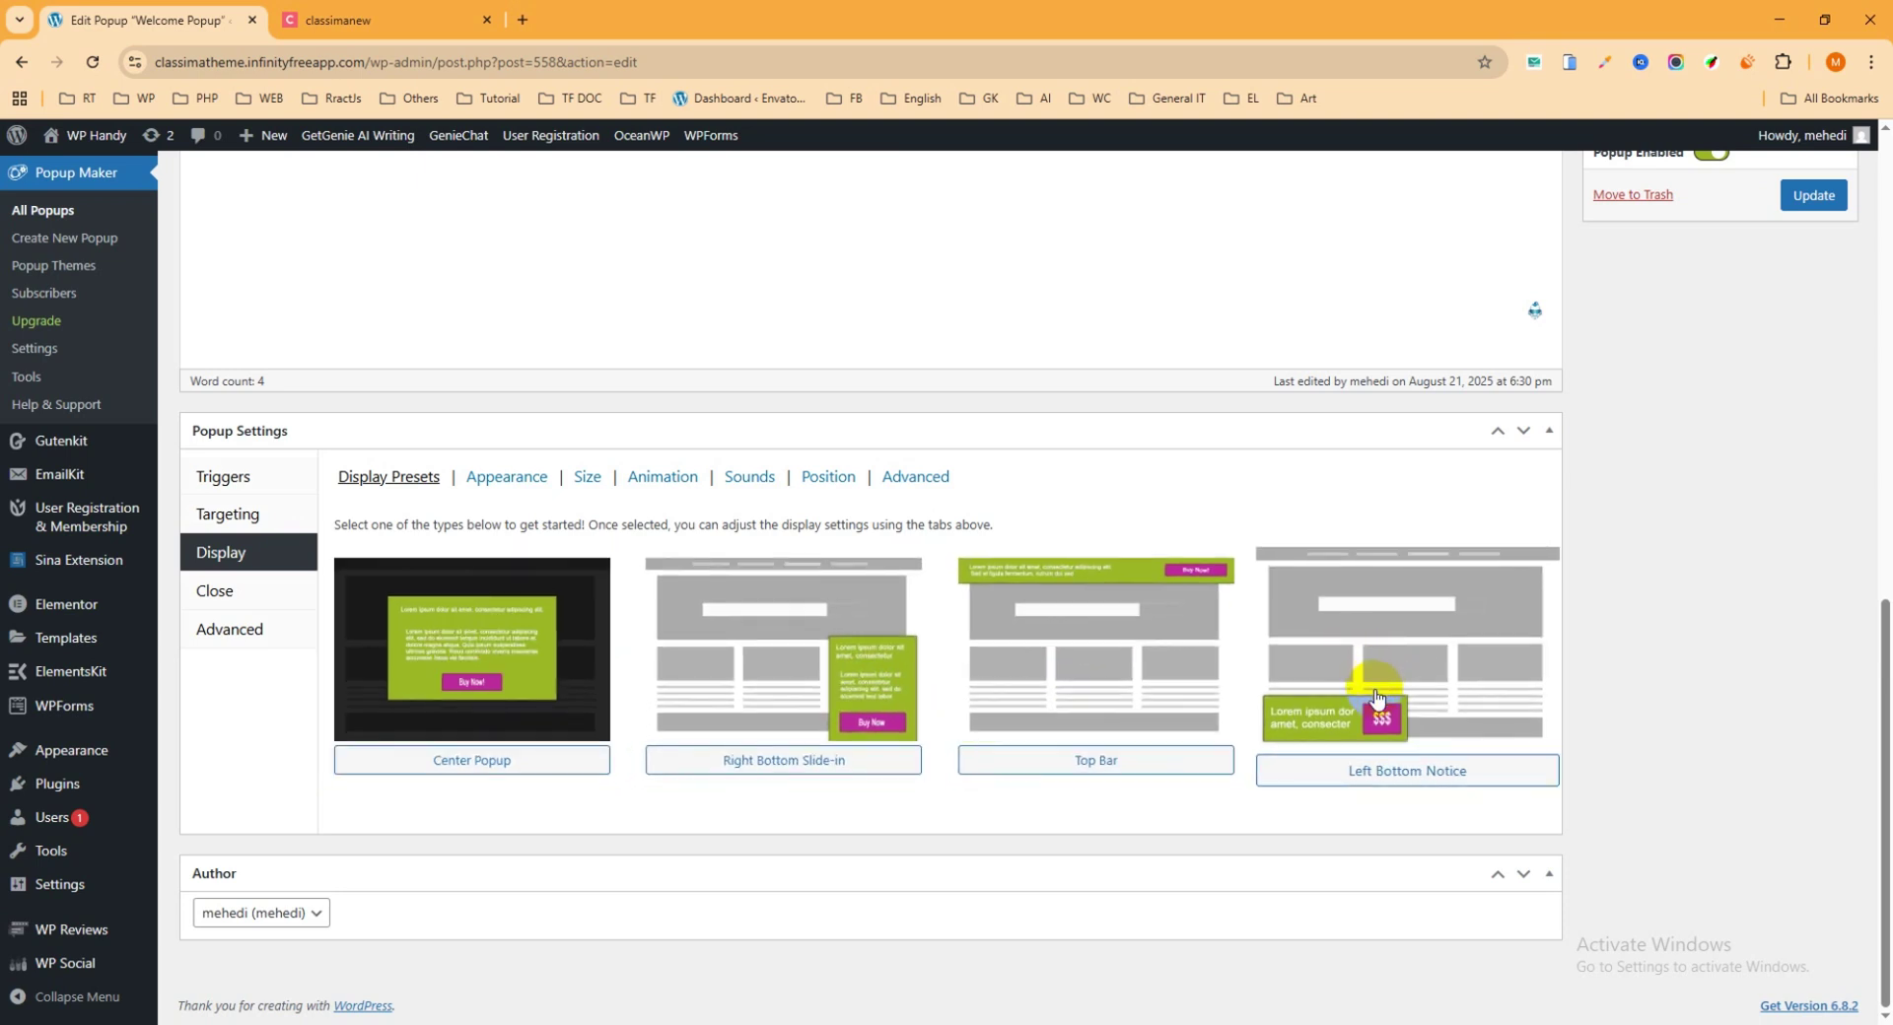
{"action": "left_click", "coordinate": [491, 656]}
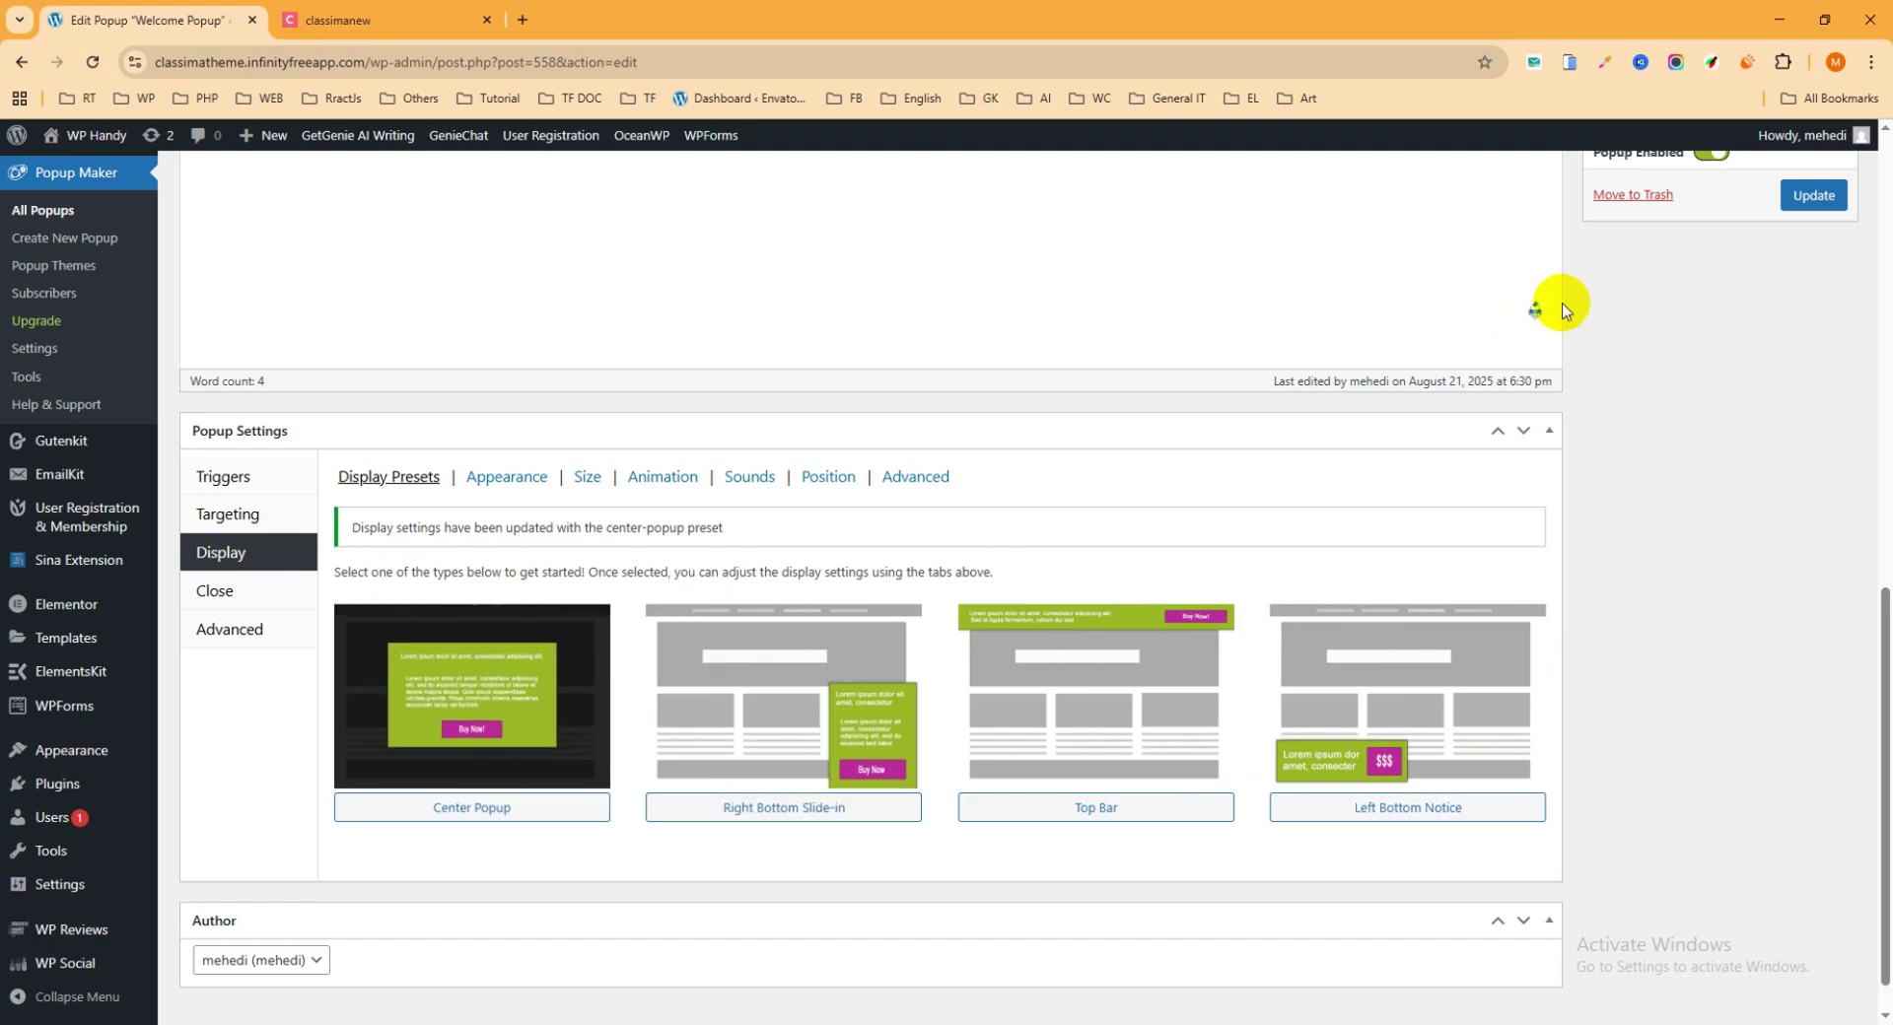
{"action": "left_click", "coordinate": [1819, 198]}
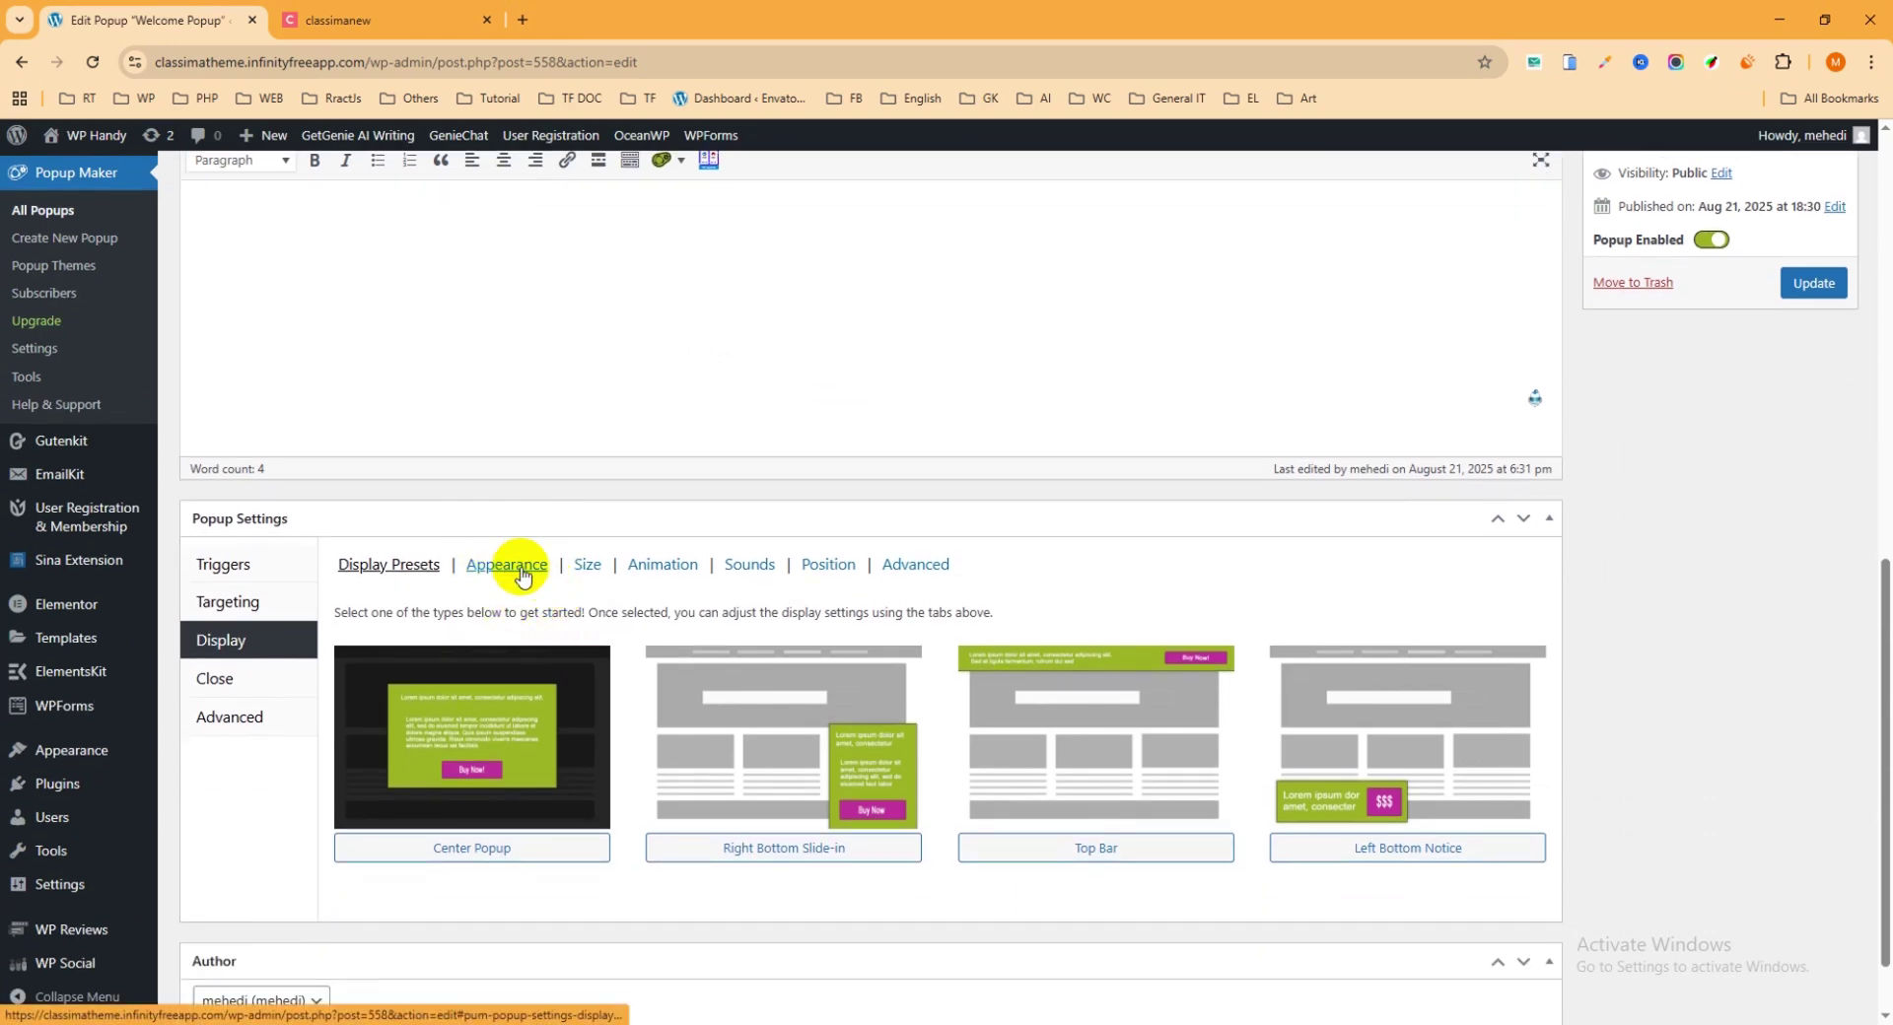
Step: Set the popup theme to Light Box in the popup's appearance settings
{"action": "left_click", "coordinate": [503, 564]}
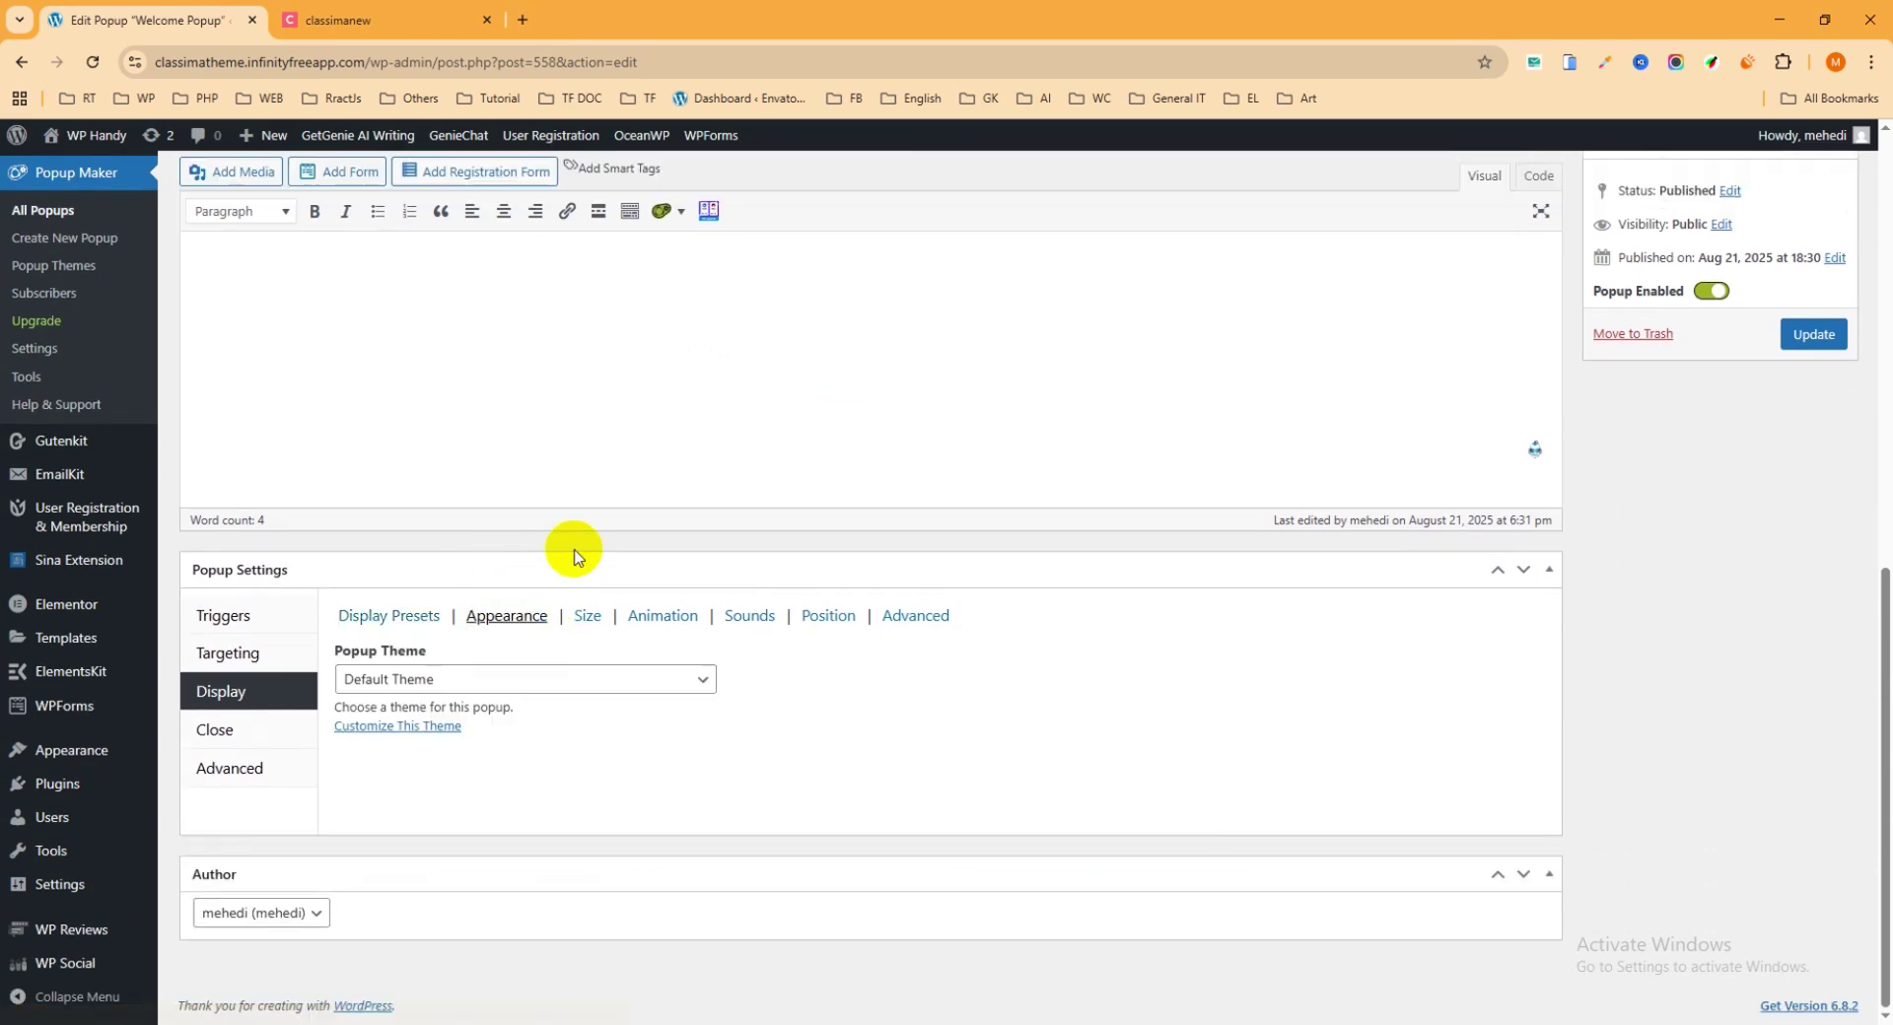
{"action": "left_click", "coordinate": [457, 690]}
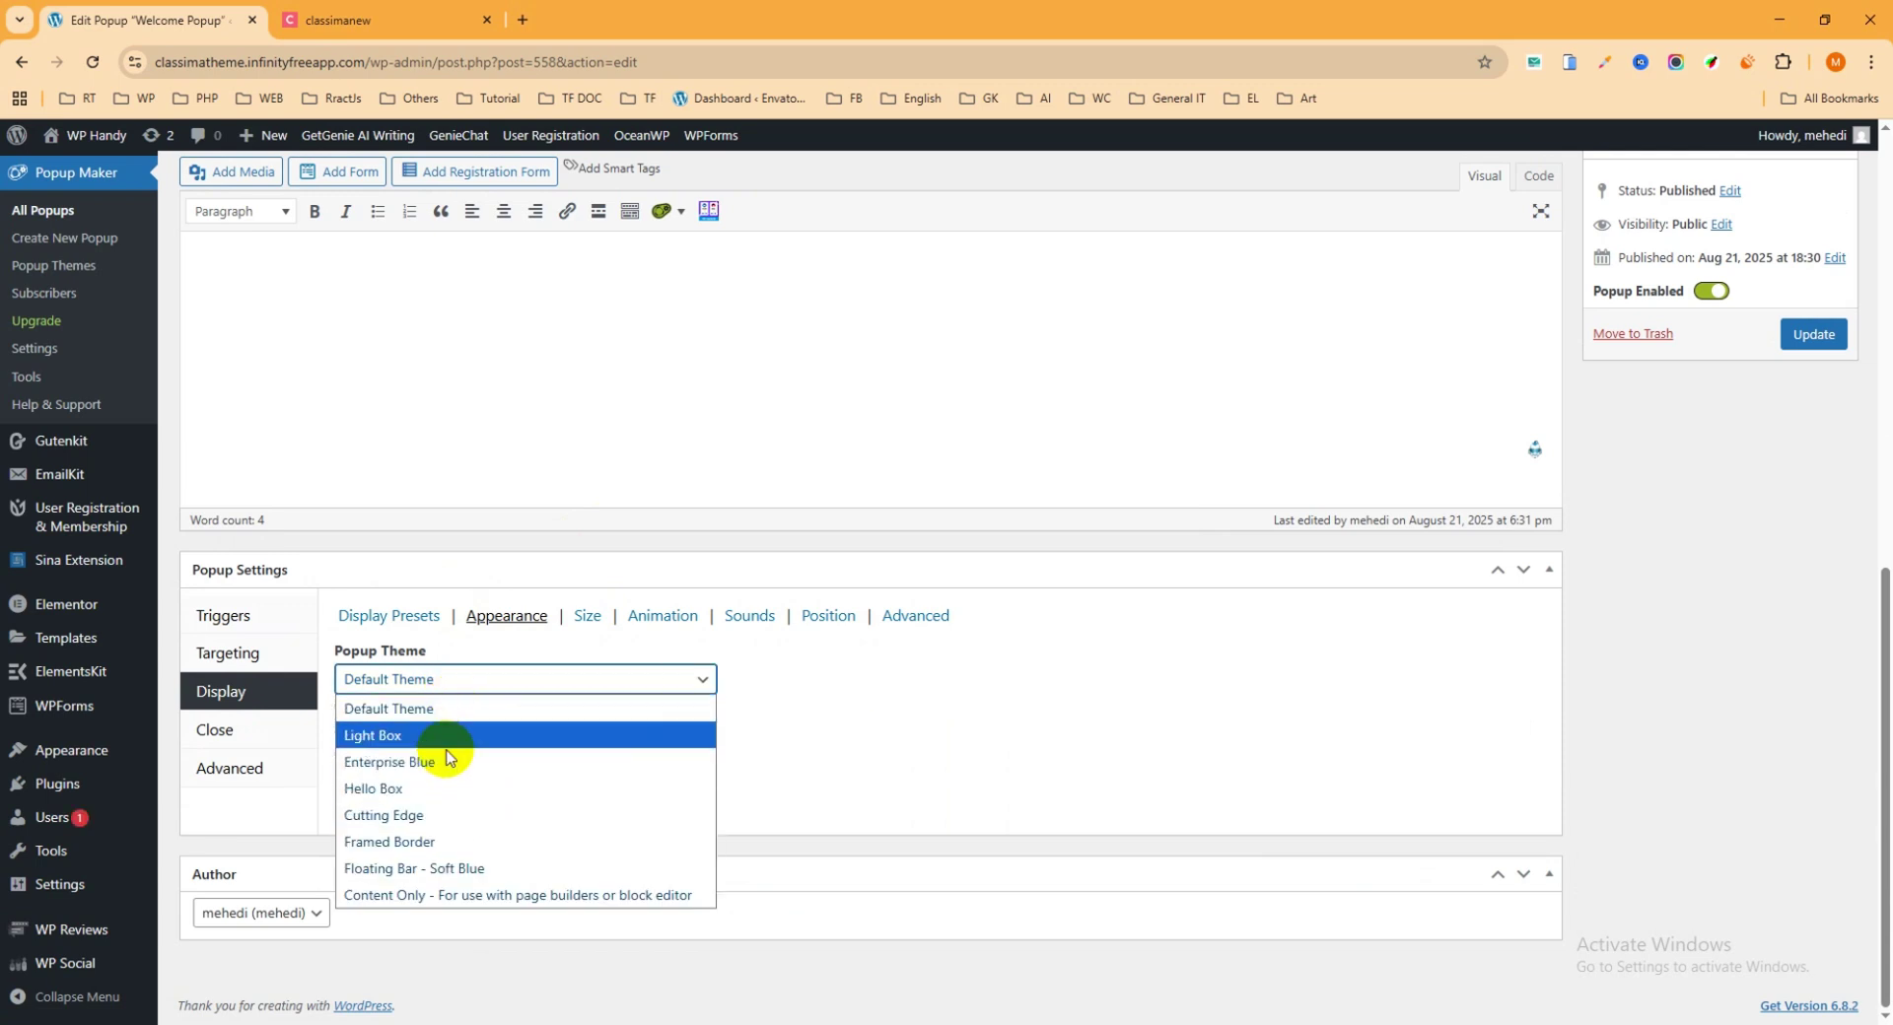
{"action": "left_click", "coordinate": [388, 735]}
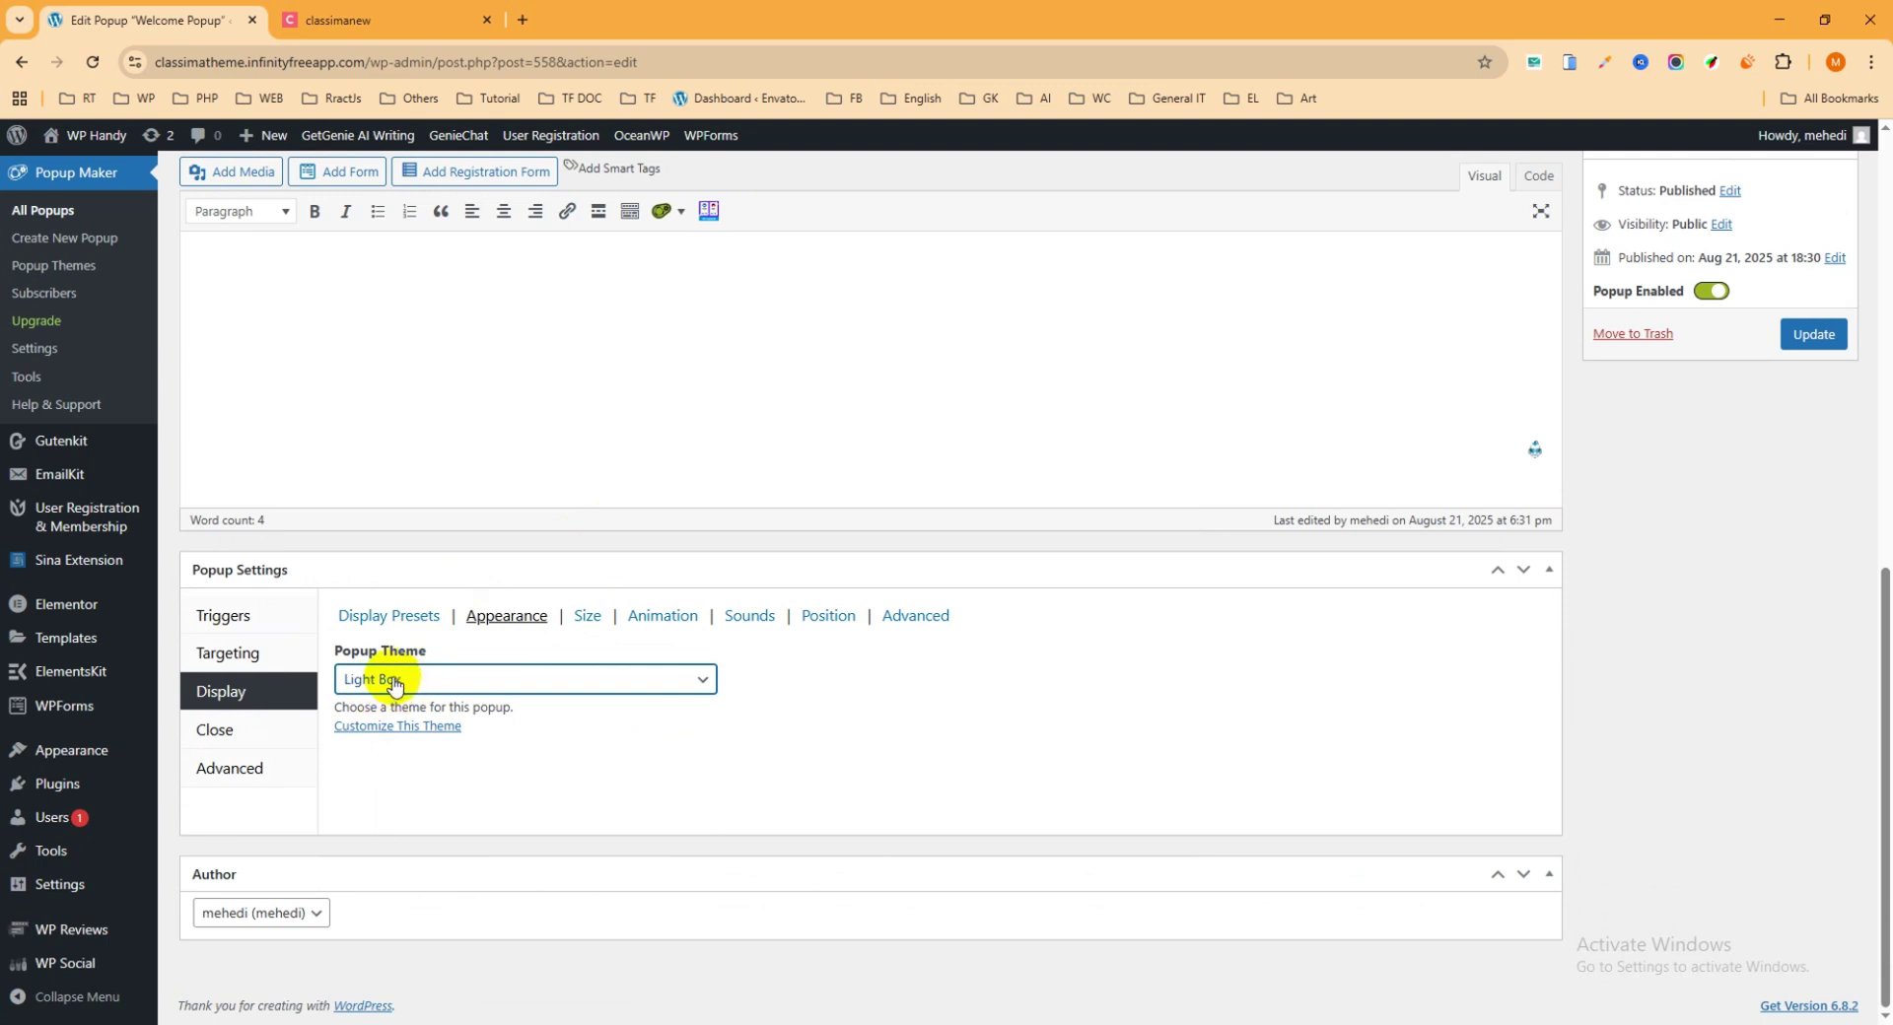
Step: Open the Popup Themes list in a new tab and bring its themes into view
{"action": "scroll", "coordinate": [133, 513], "scroll_direction": "up", "scroll_amount": 2}
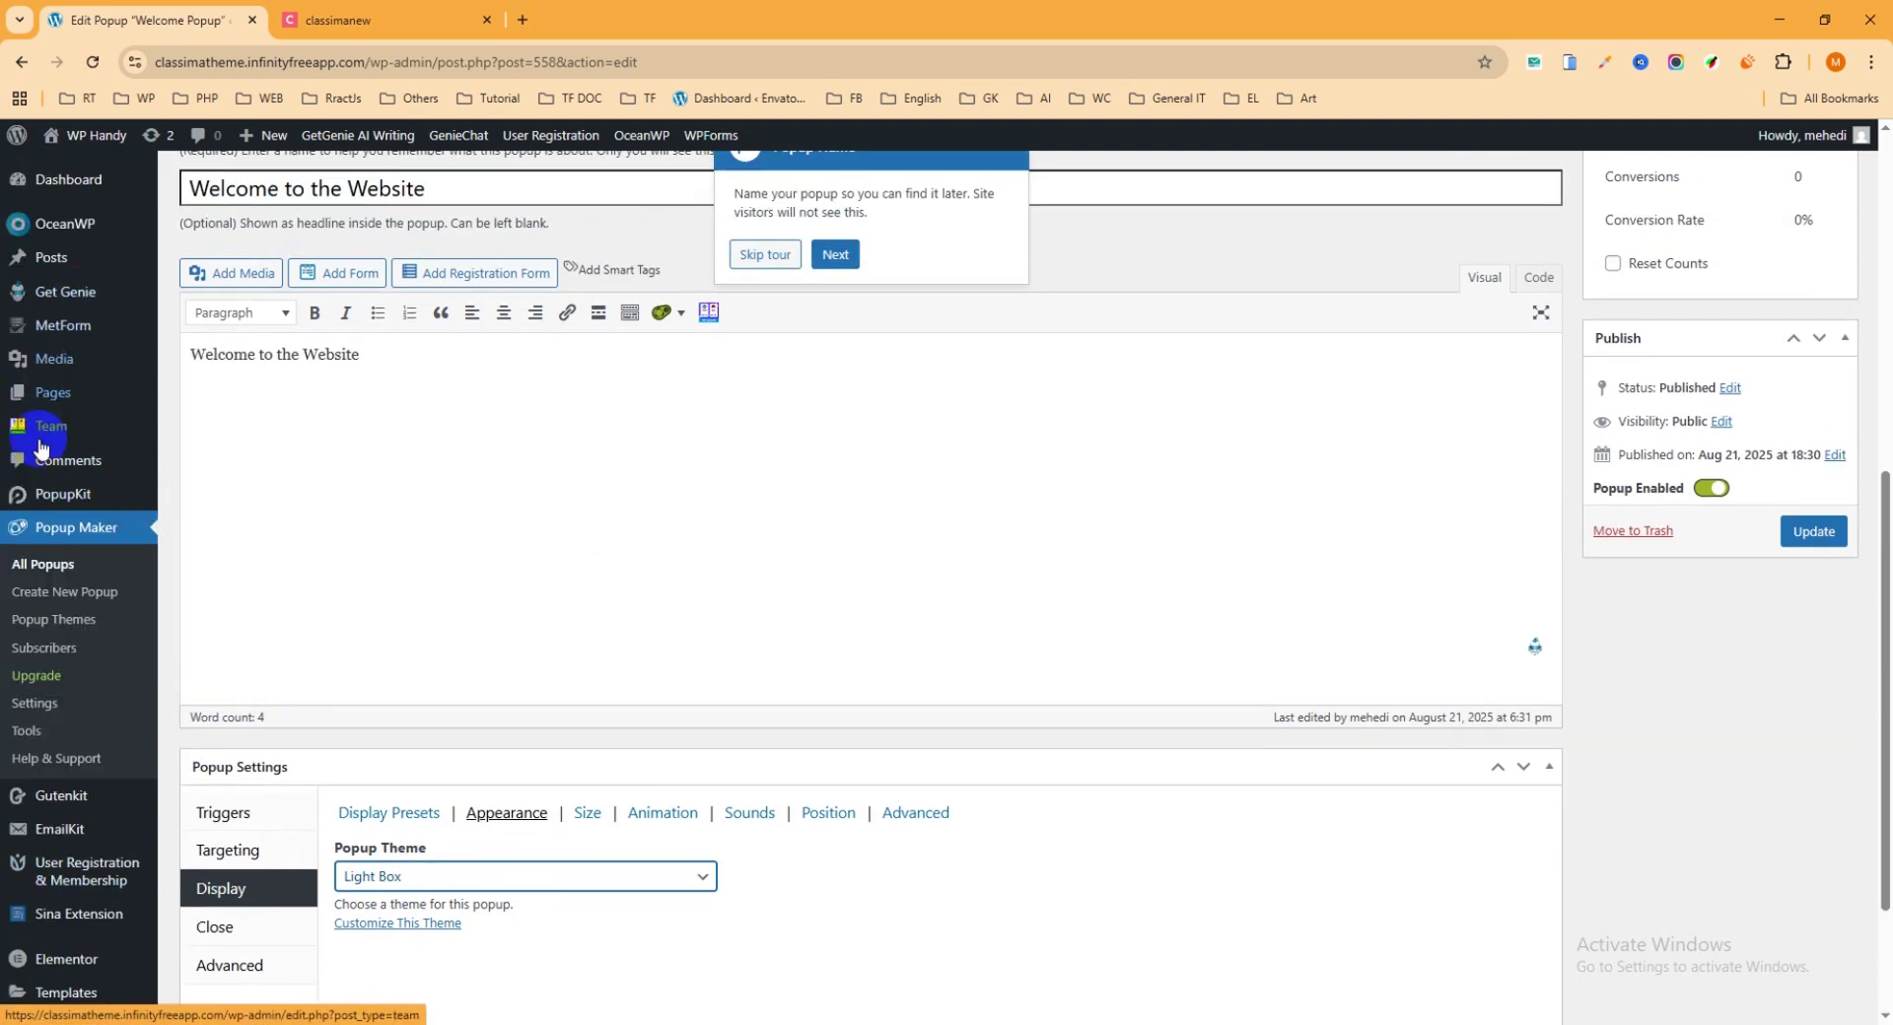
{"action": "right_click", "coordinate": [49, 626]}
{"action": "left_click", "coordinate": [88, 641]}
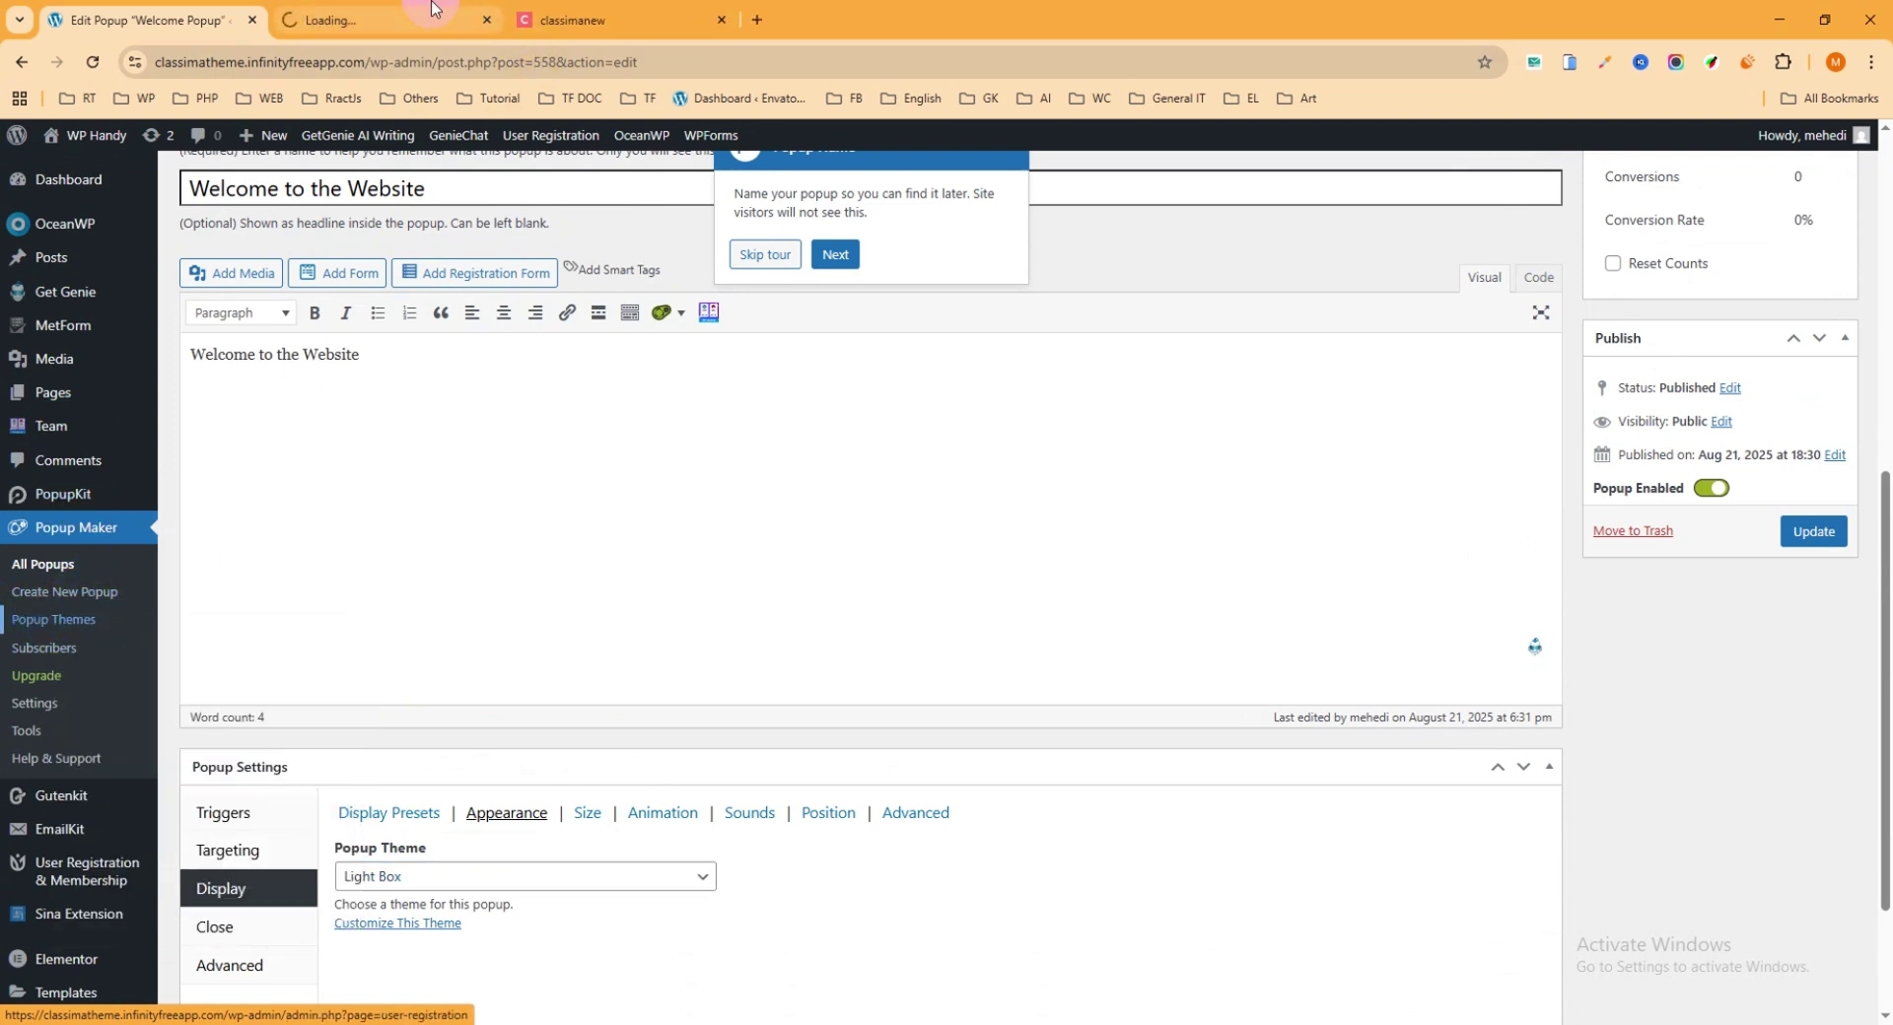
{"action": "left_click", "coordinate": [378, 20]}
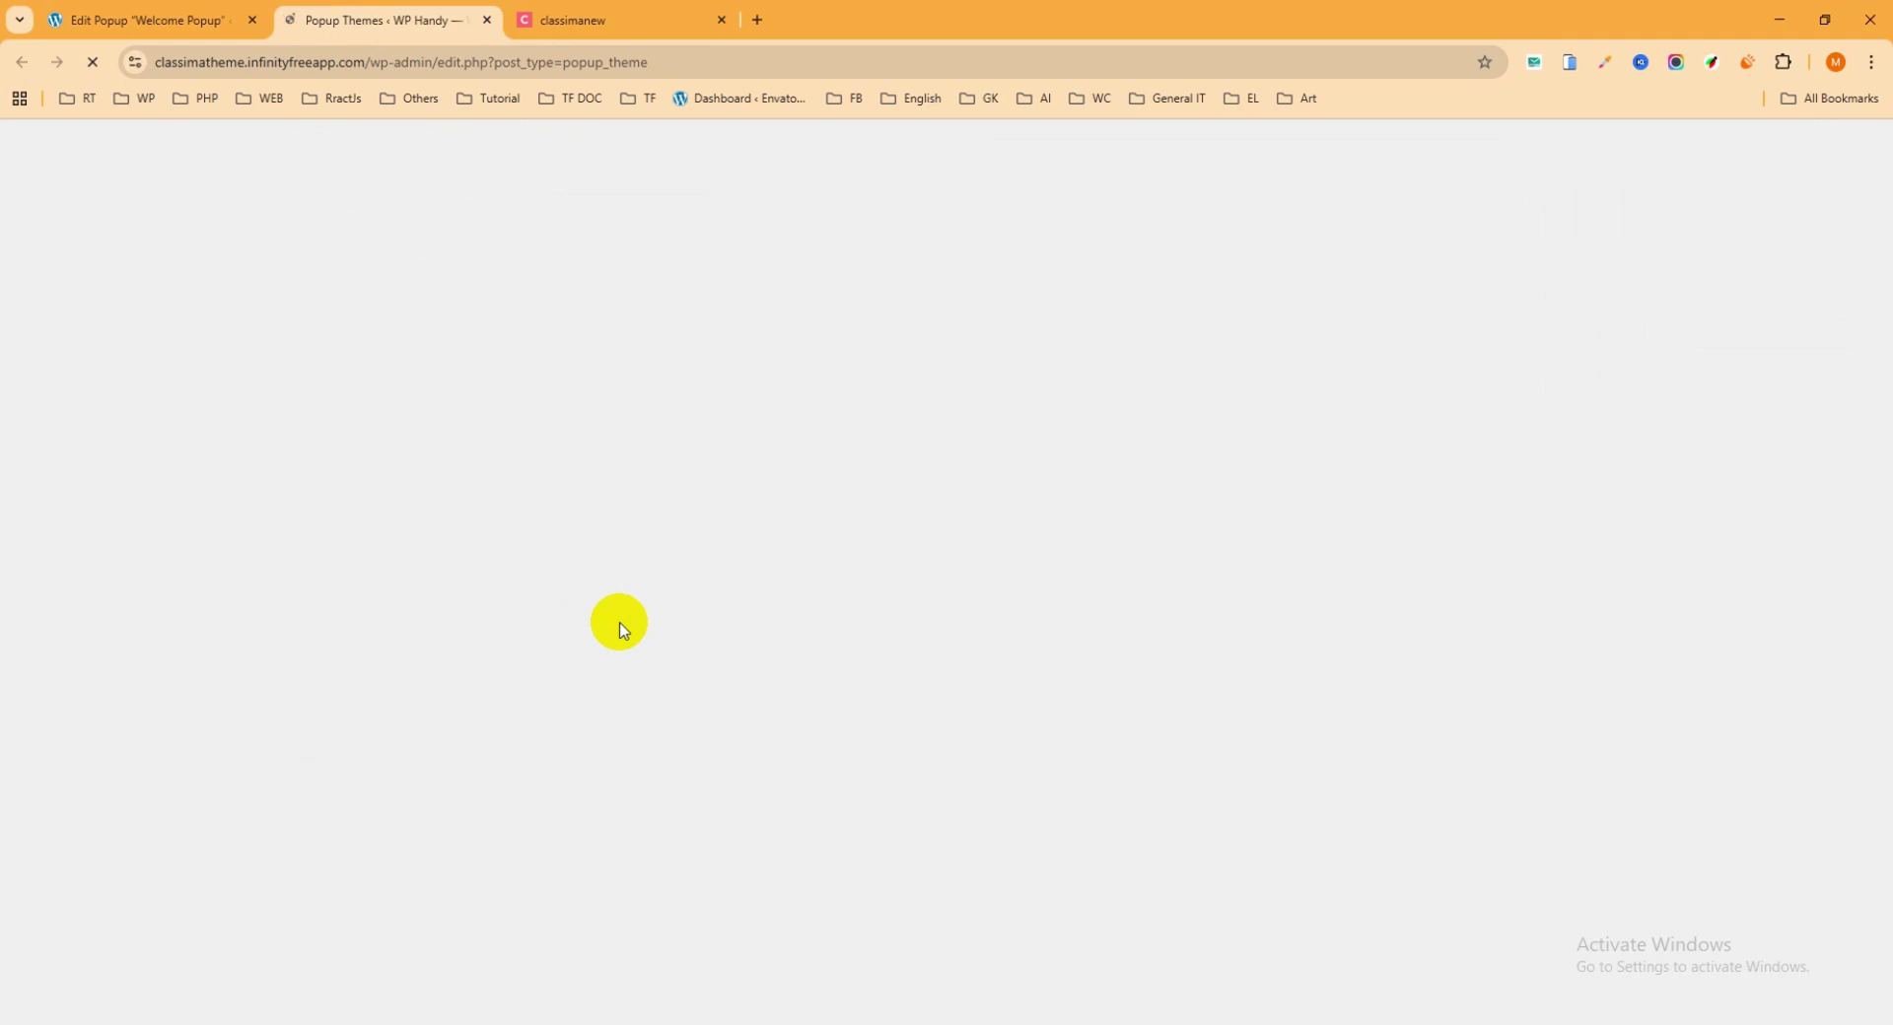
{"action": "scroll", "coordinate": [623, 627], "scroll_direction": "down", "scroll_amount": 5}
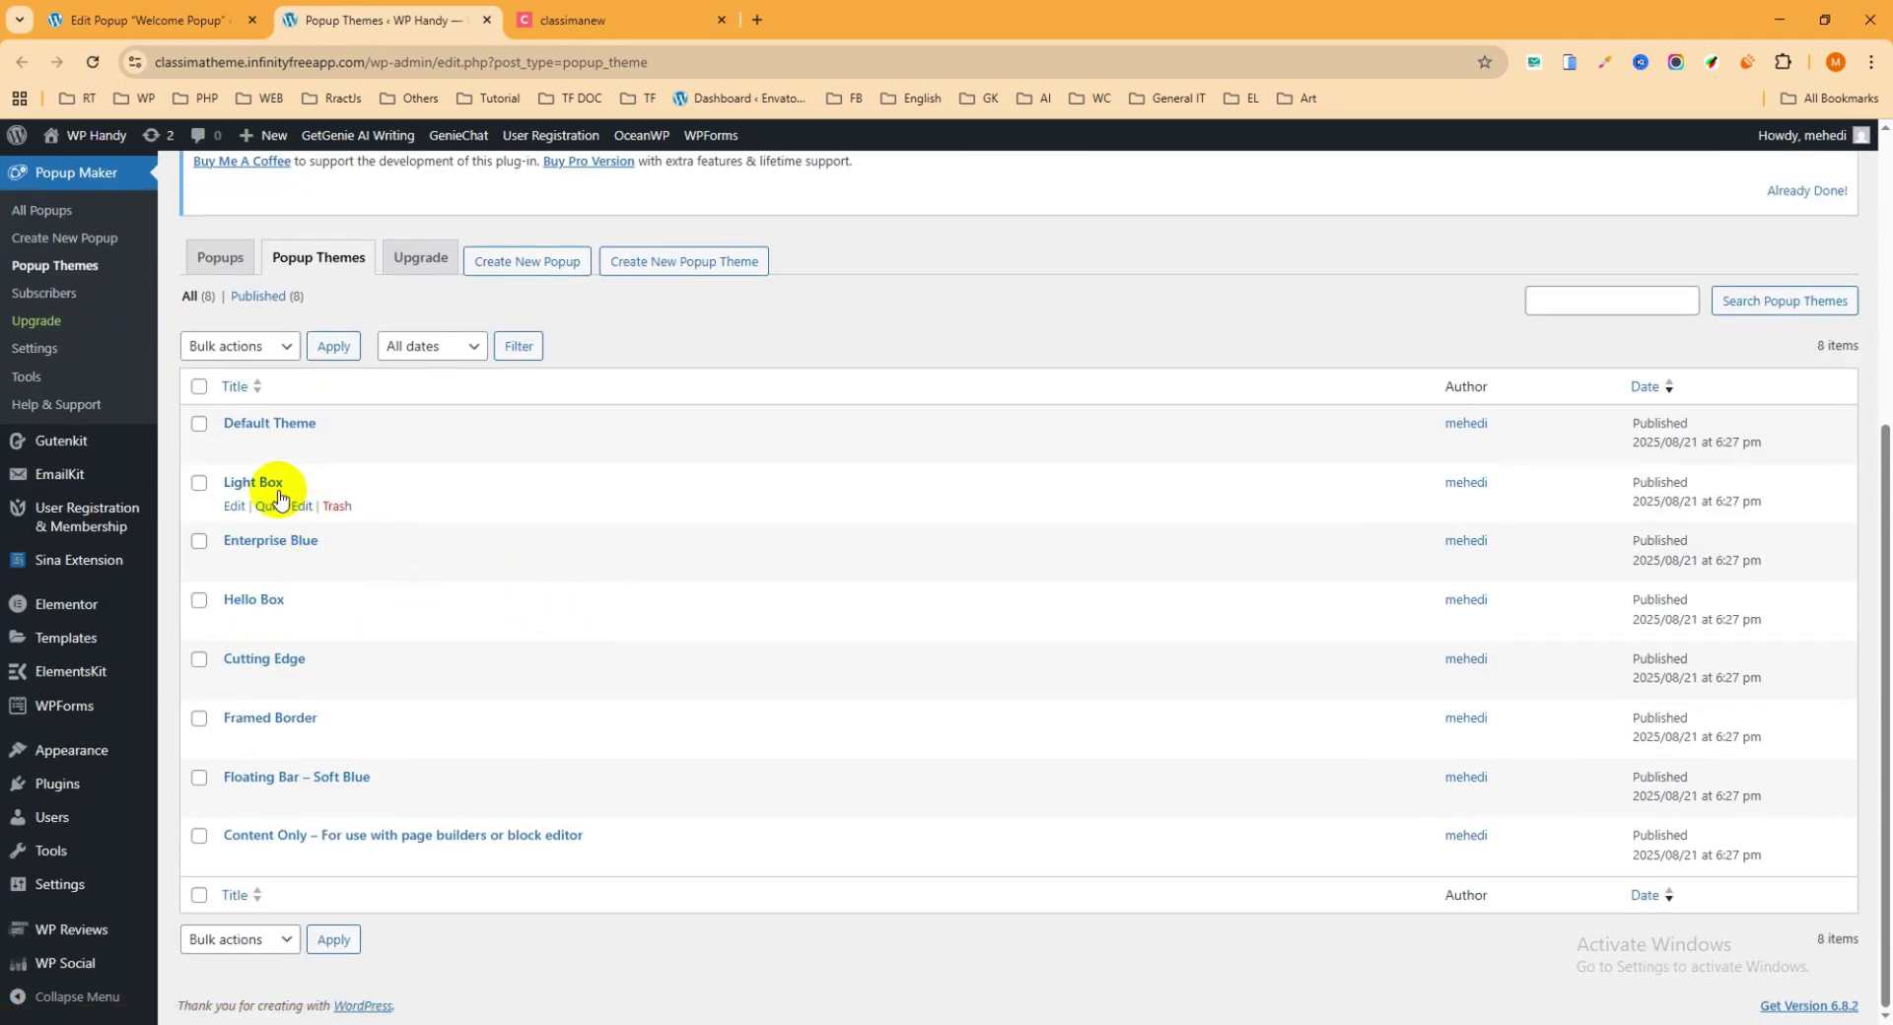
Step: Open the Light Box theme for editing in a new tab and examine its theme settings
{"action": "right_click", "coordinate": [235, 506]}
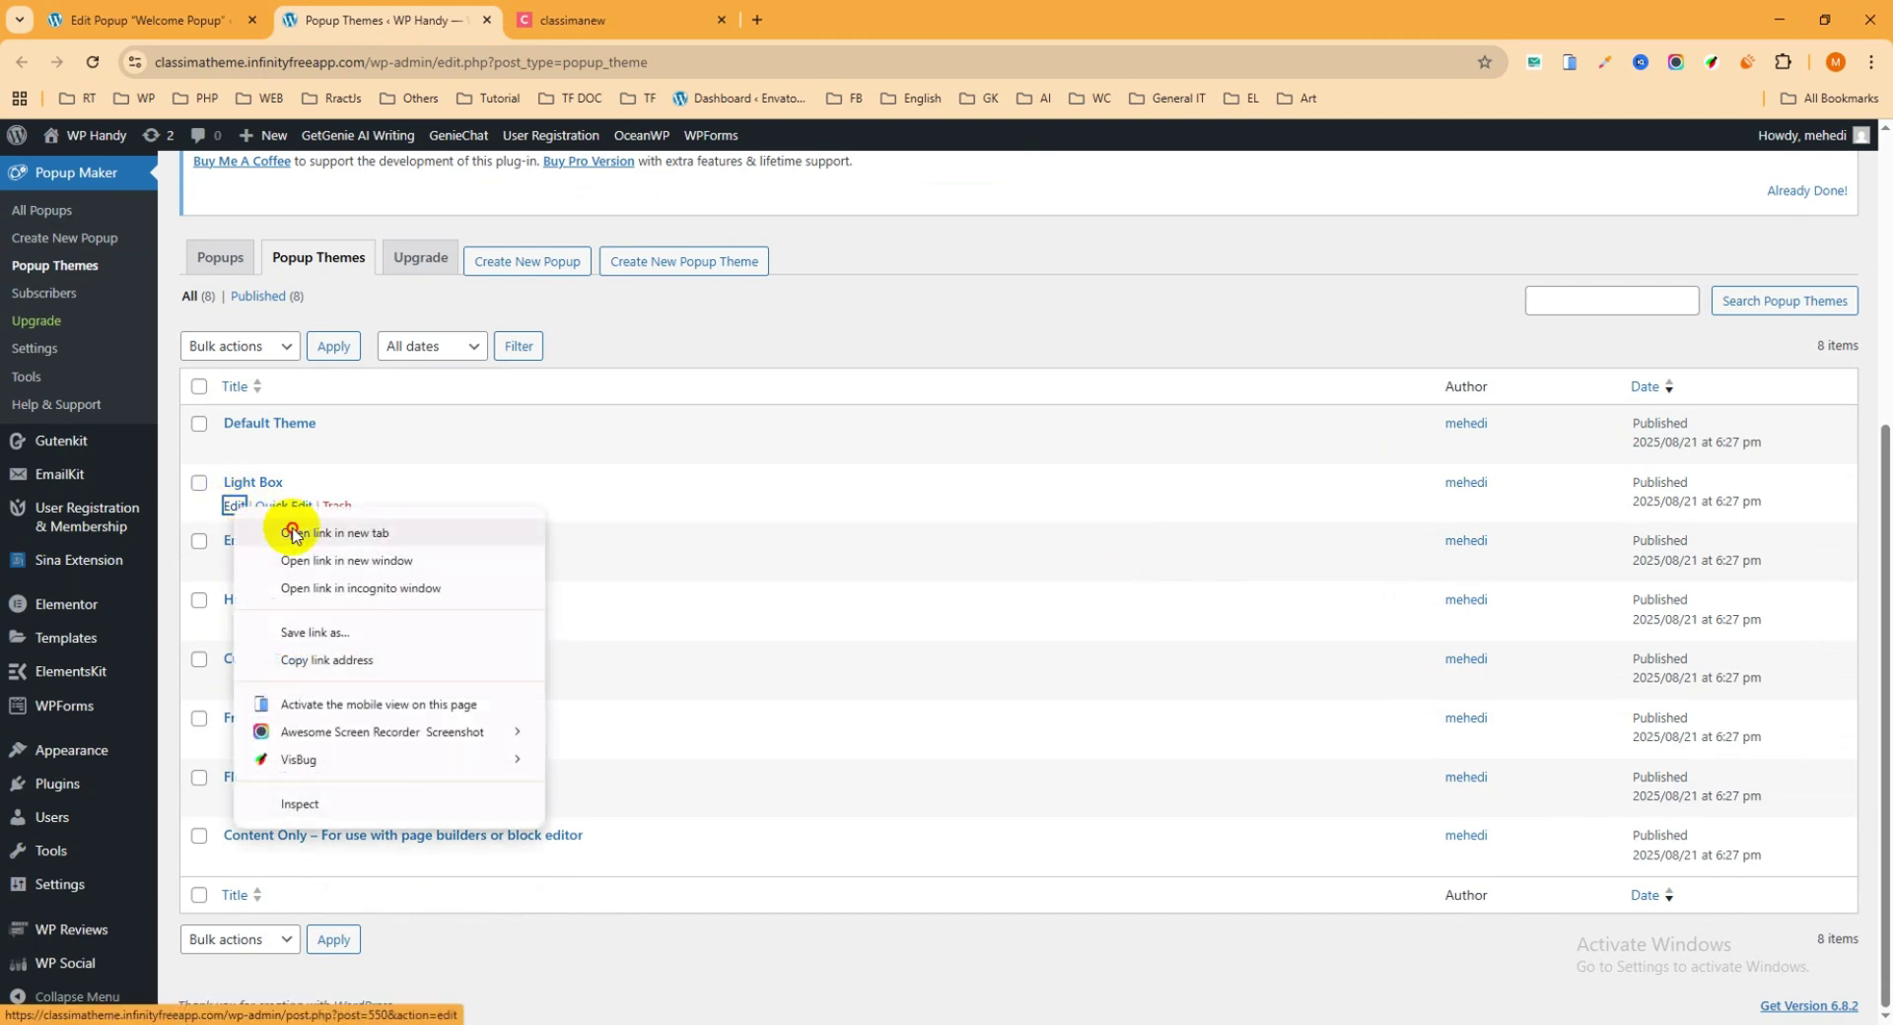
{"action": "left_click", "coordinate": [288, 529]}
{"action": "left_click", "coordinate": [598, 17]}
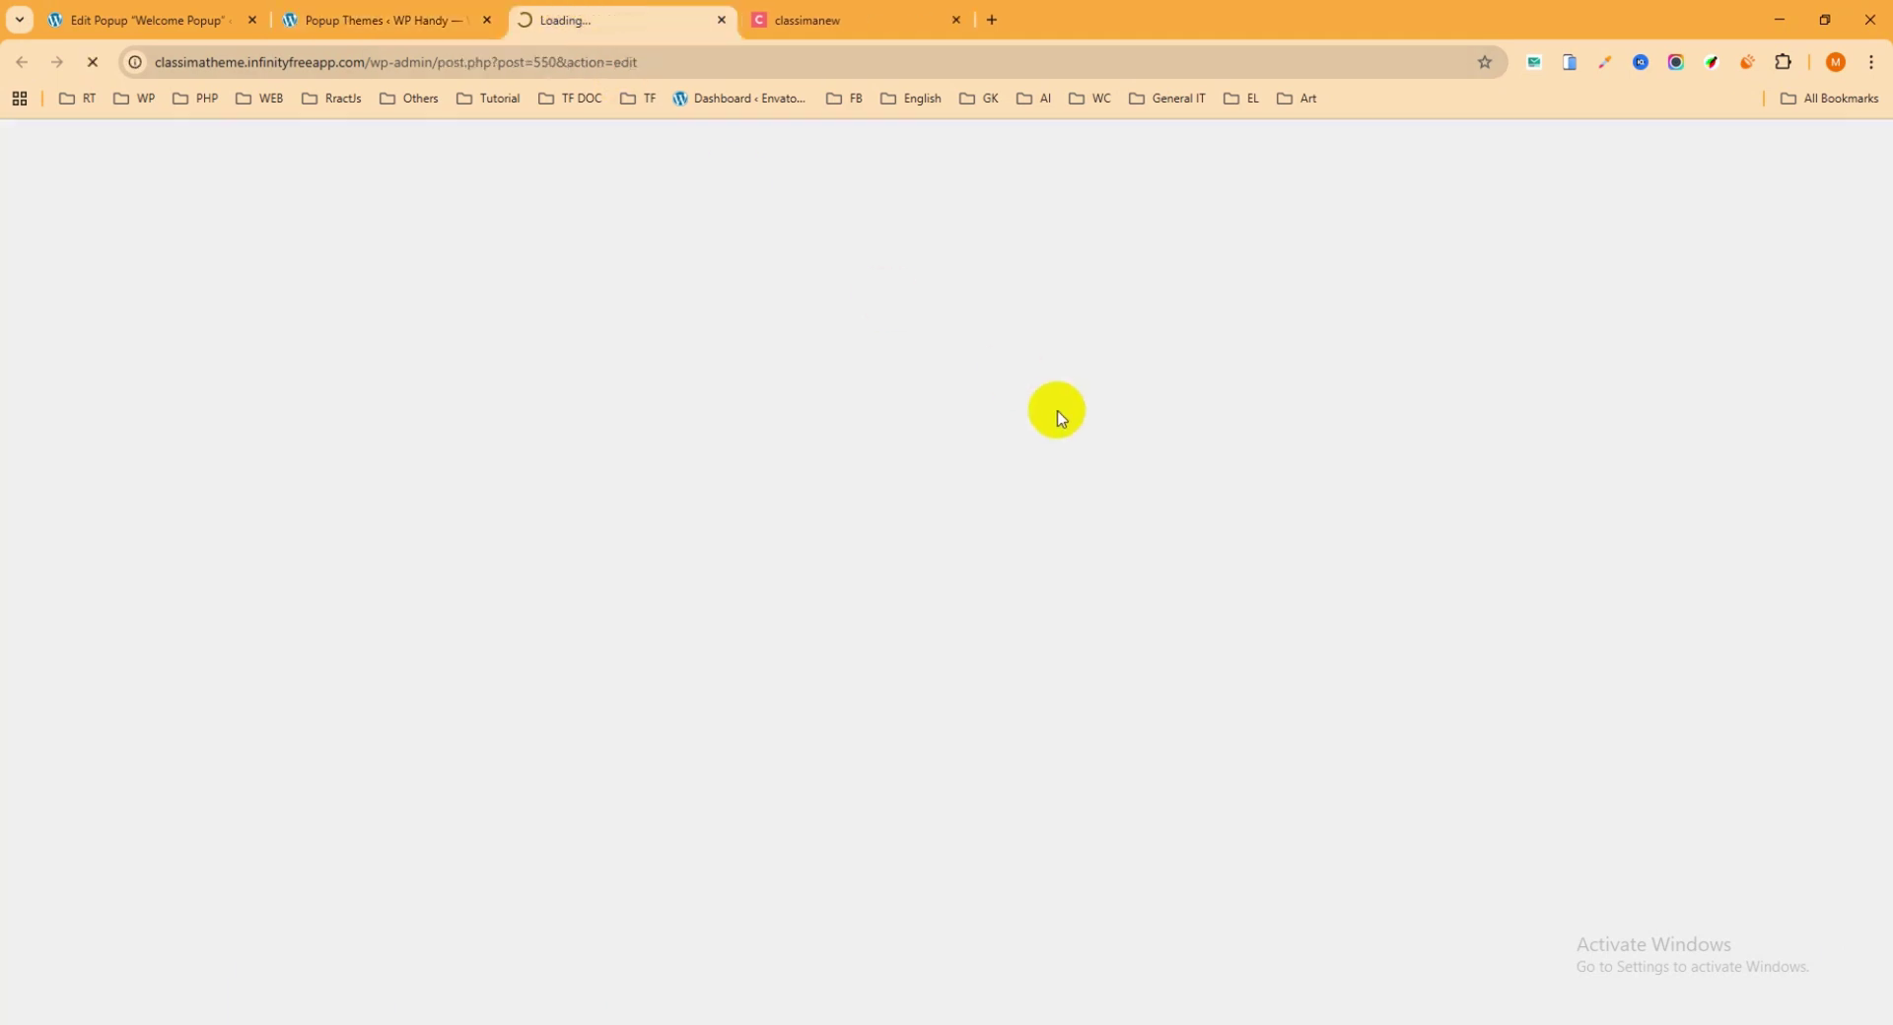
{"action": "scroll", "coordinate": [1026, 444], "scroll_direction": "down", "scroll_amount": 5}
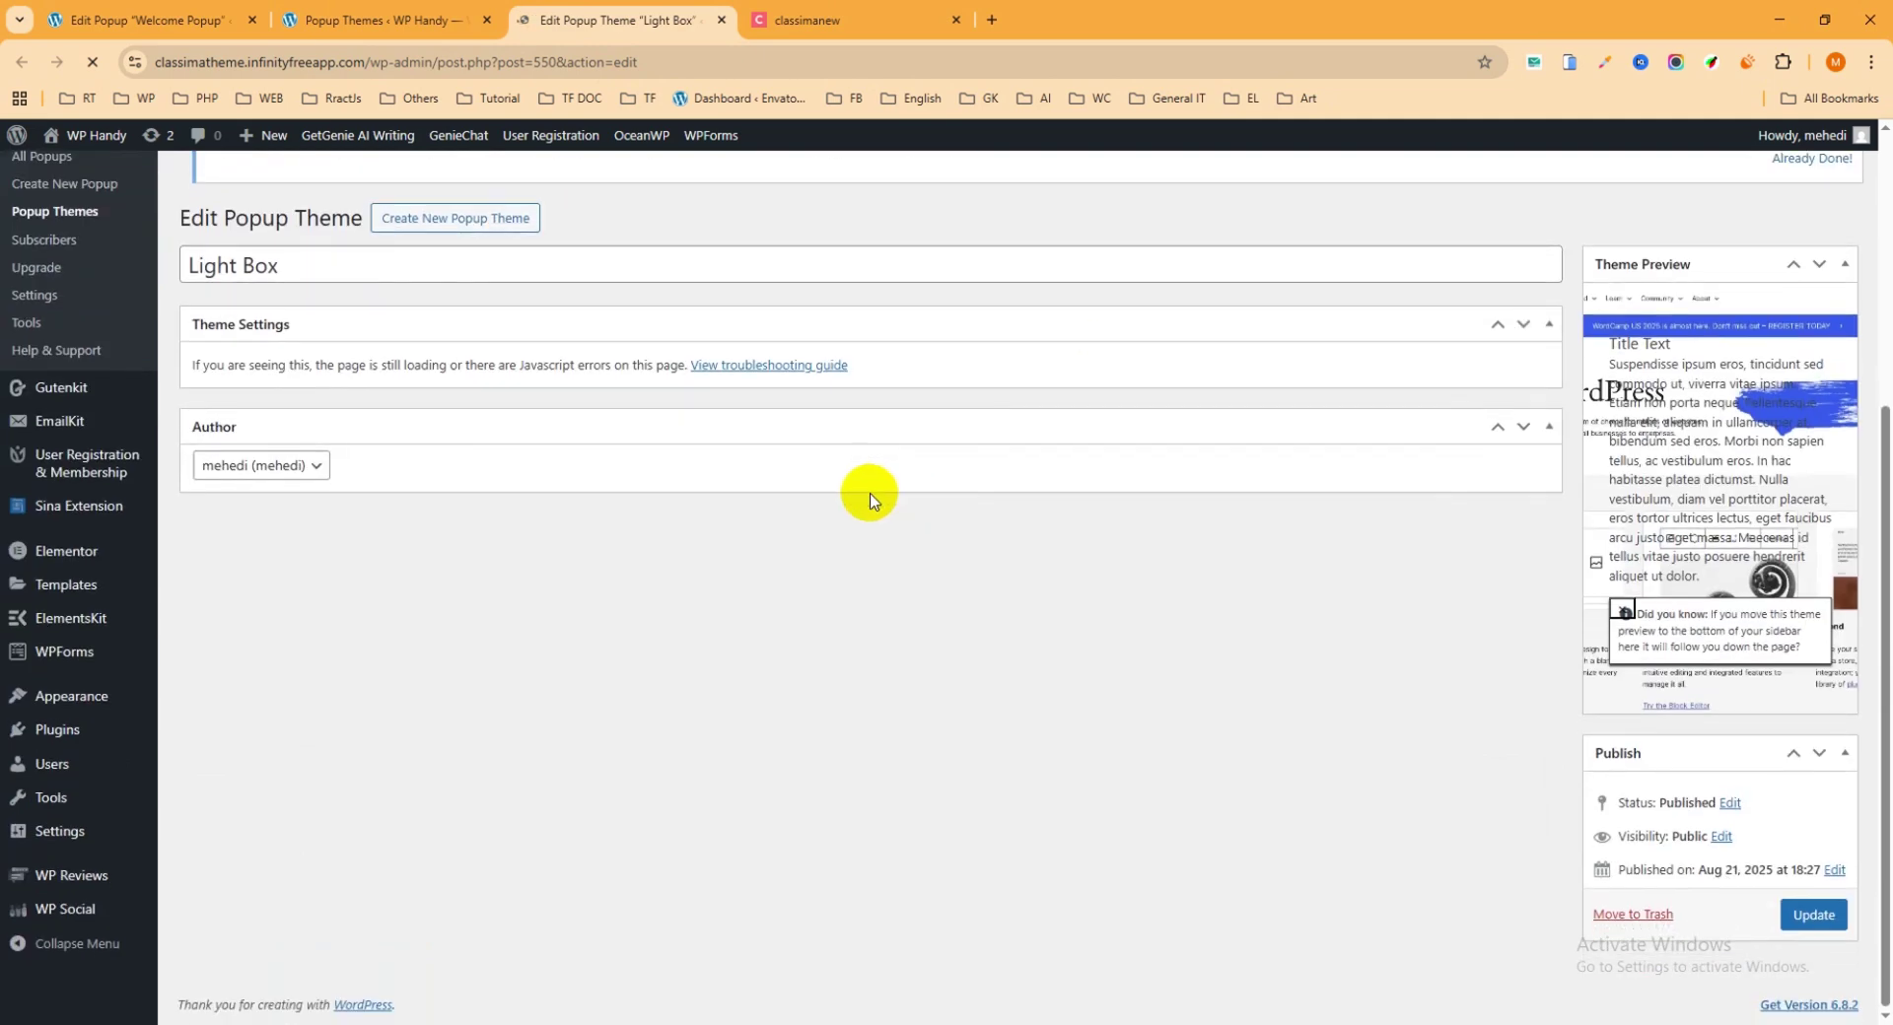
{"action": "scroll", "coordinate": [848, 488], "scroll_direction": "down", "scroll_amount": 1}
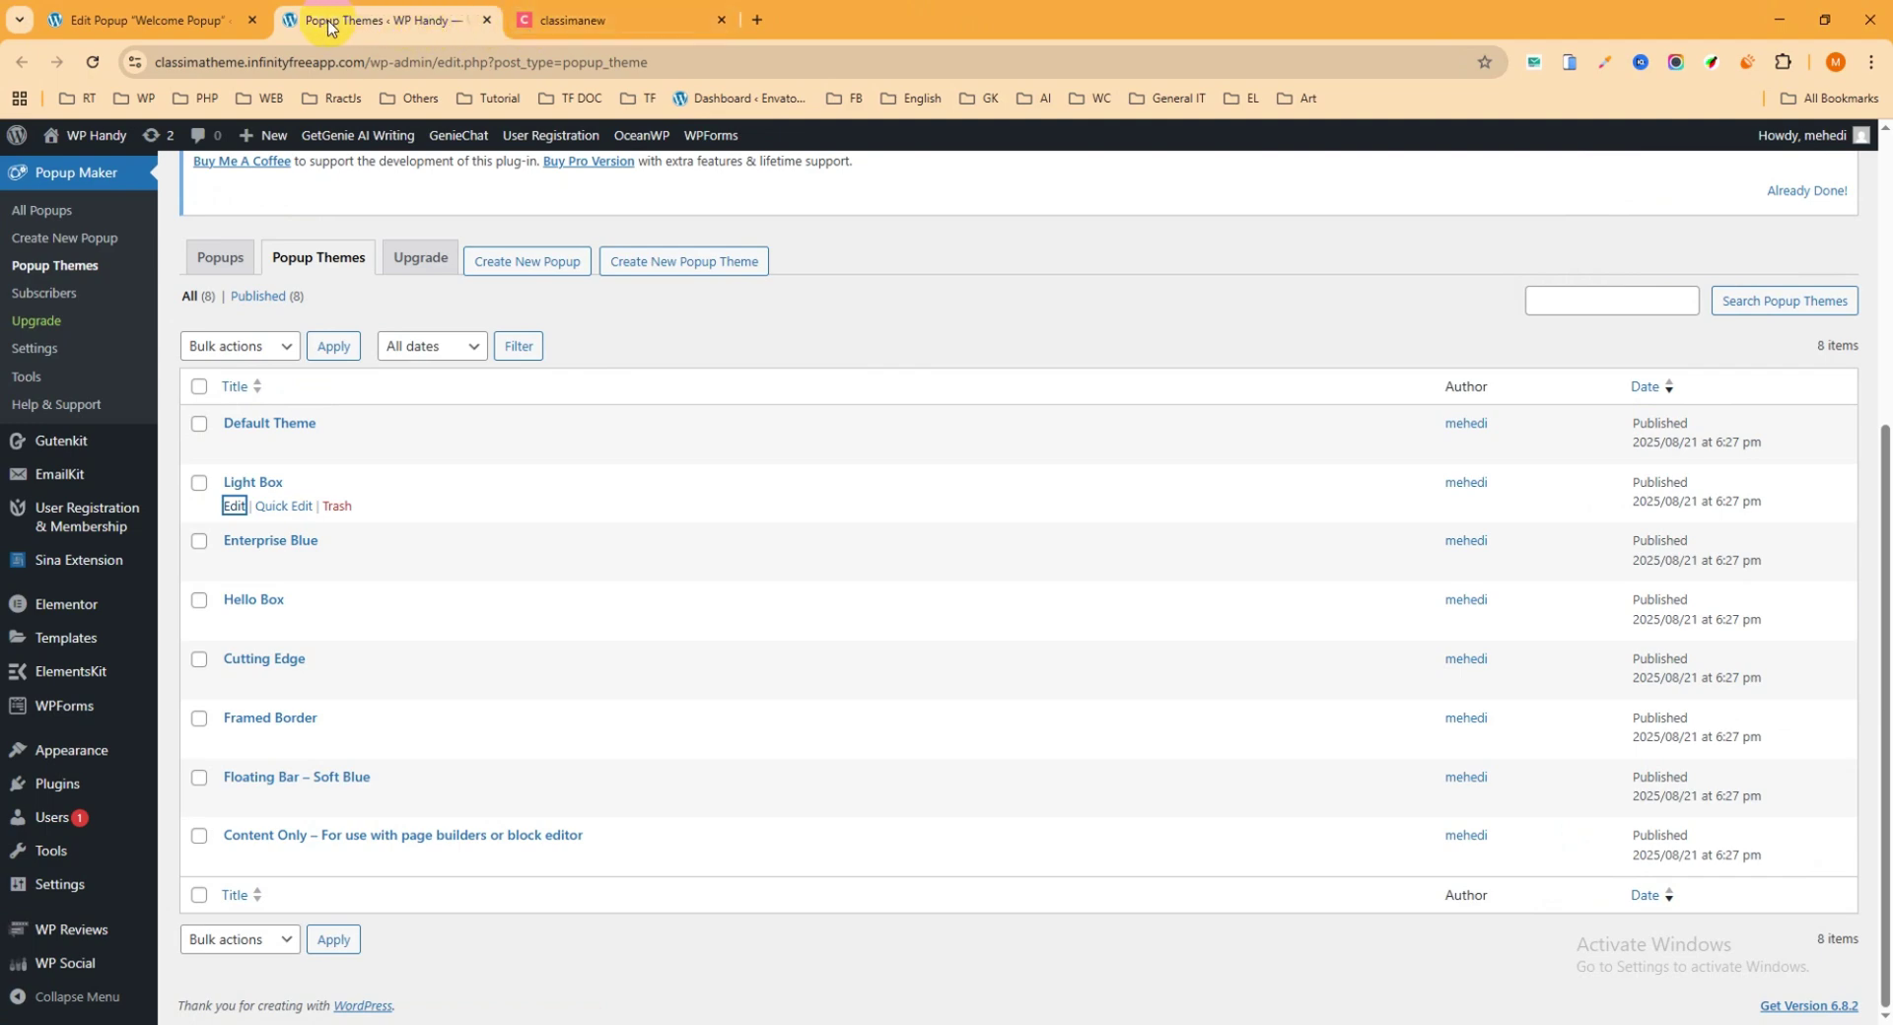
Step: Return to the Welcome Popup editor, skip the guided tour, and set the popup size to Medium - 60%
{"action": "left_click", "coordinate": [179, 28]}
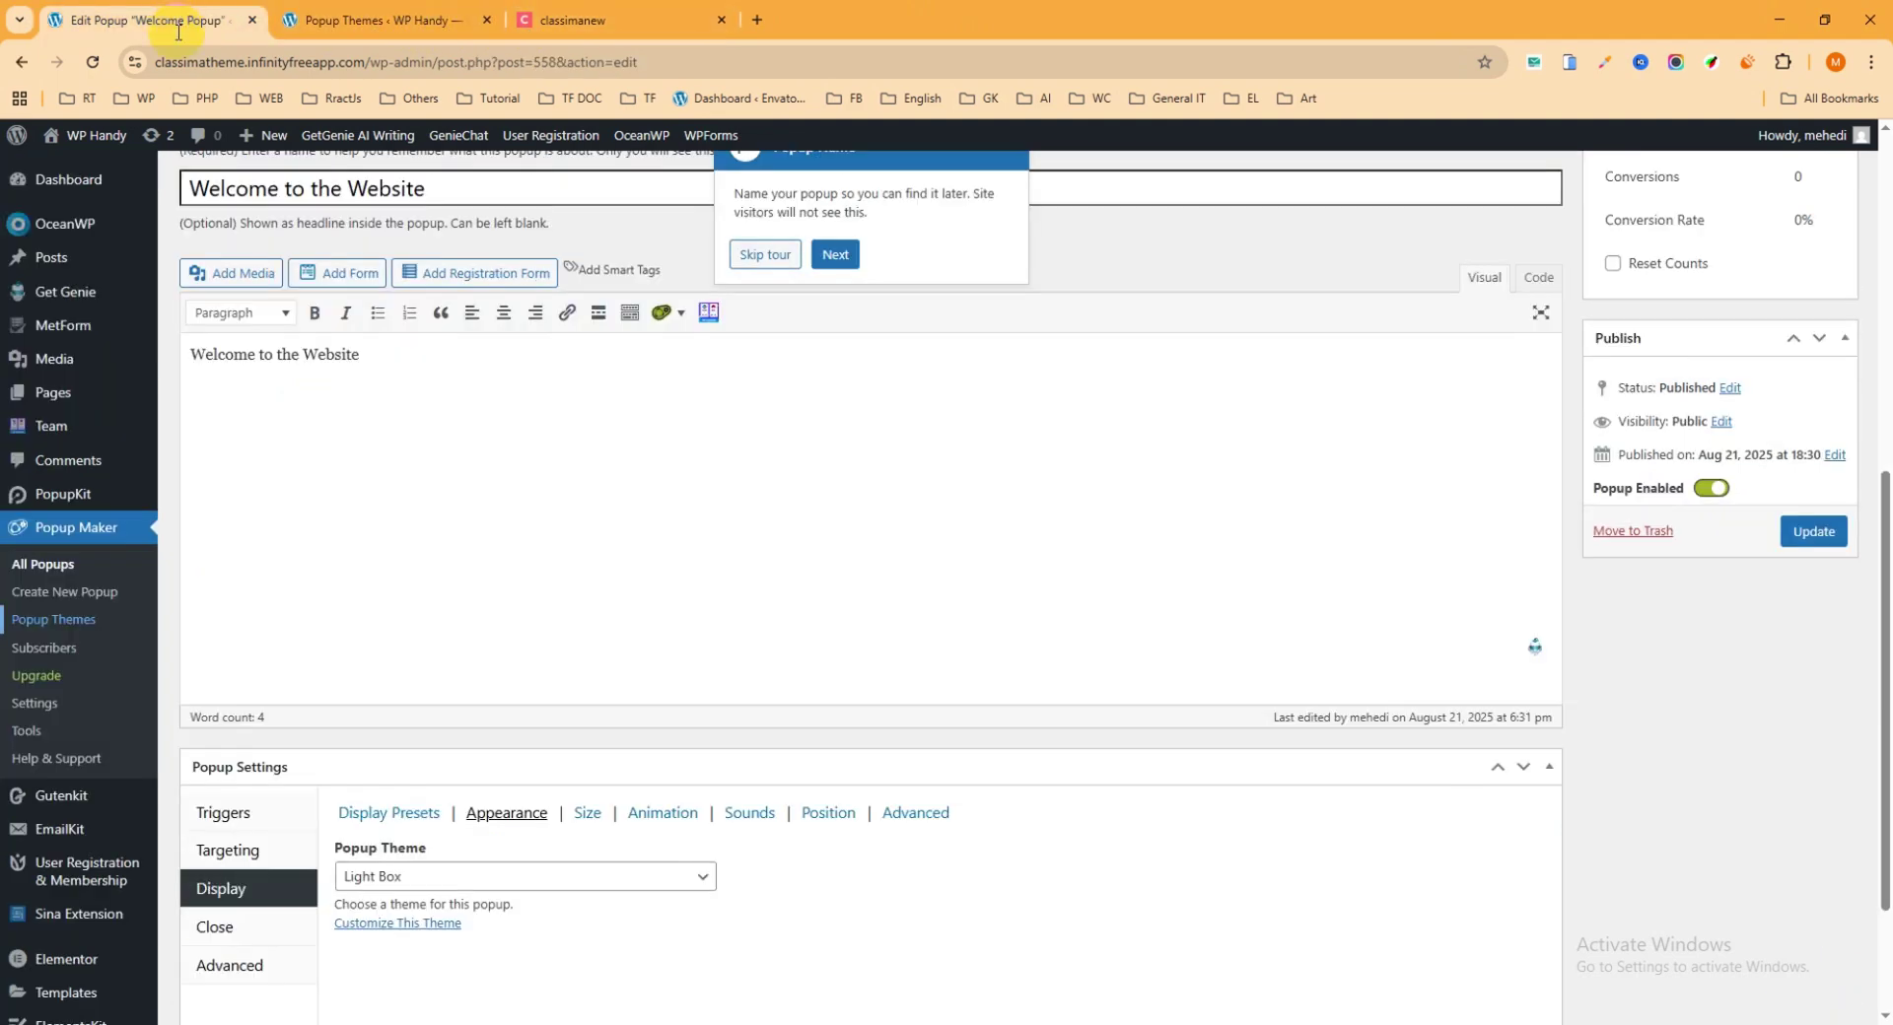
{"action": "left_click", "coordinate": [757, 255]}
{"action": "scroll", "coordinate": [591, 613], "scroll_direction": "down", "scroll_amount": 3}
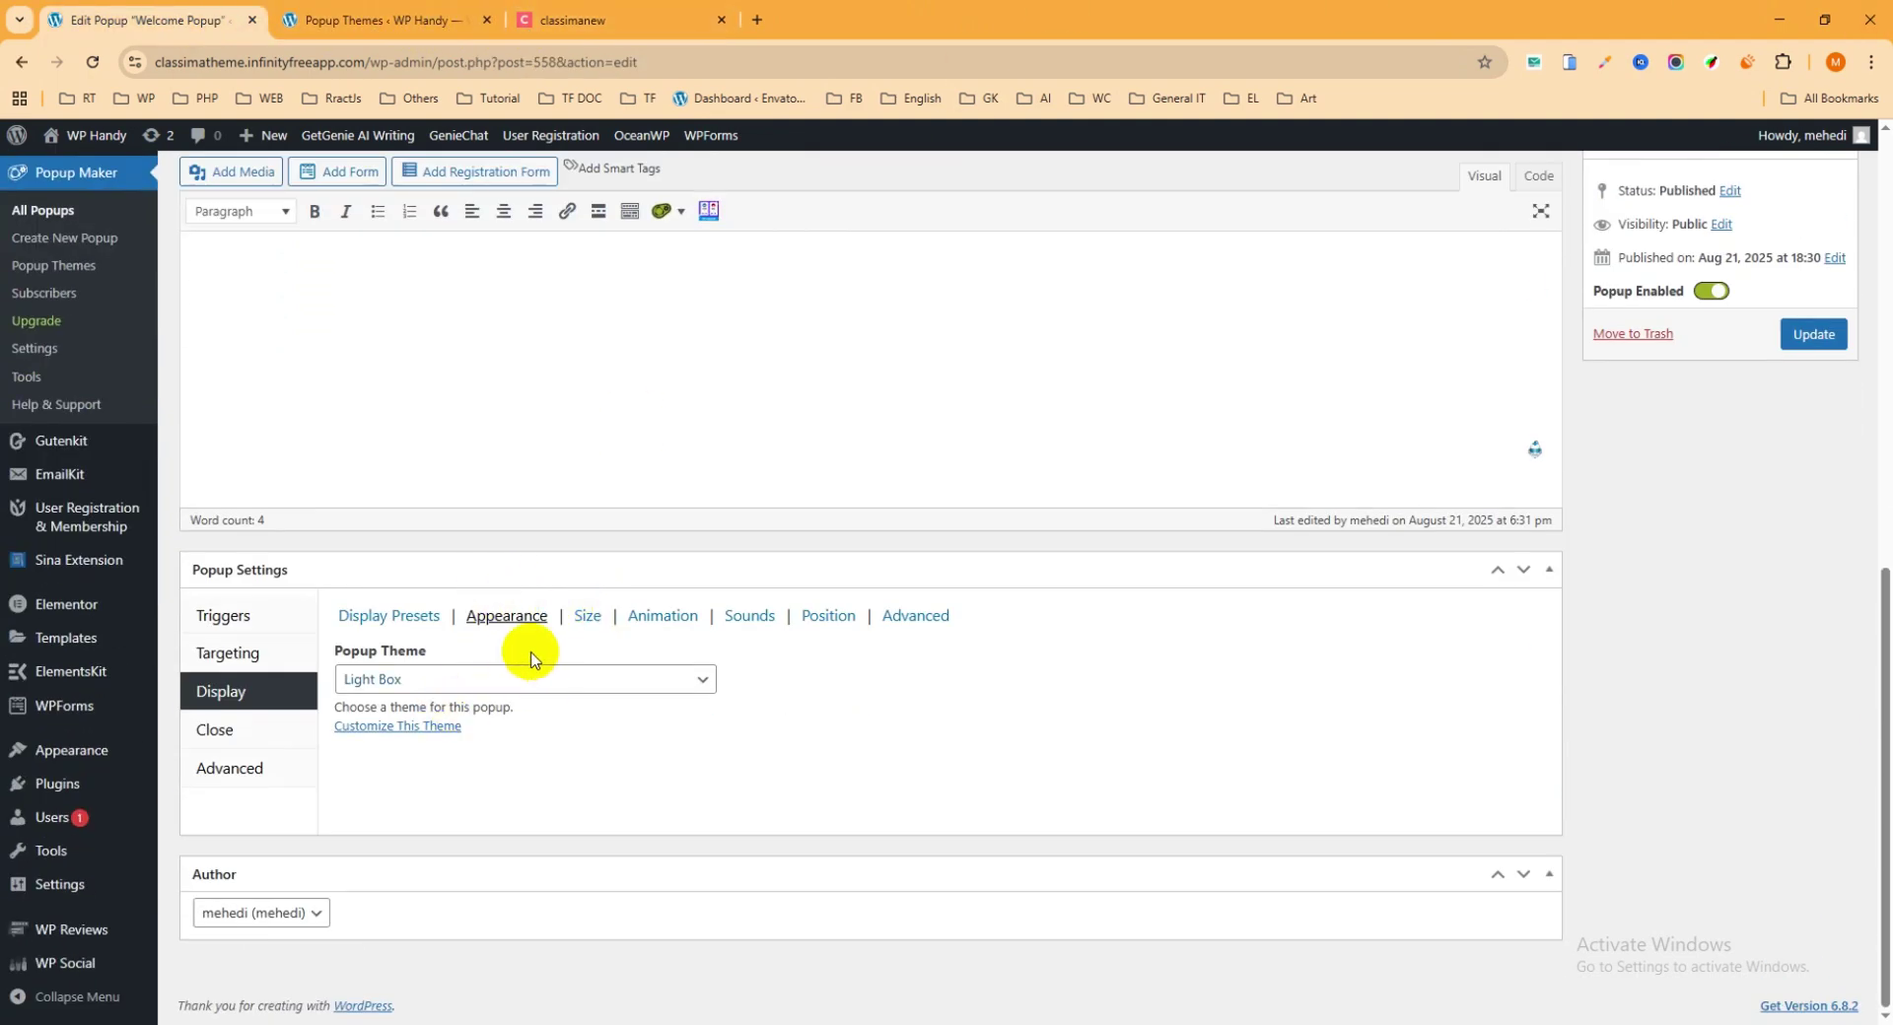
{"action": "left_click", "coordinate": [585, 617]}
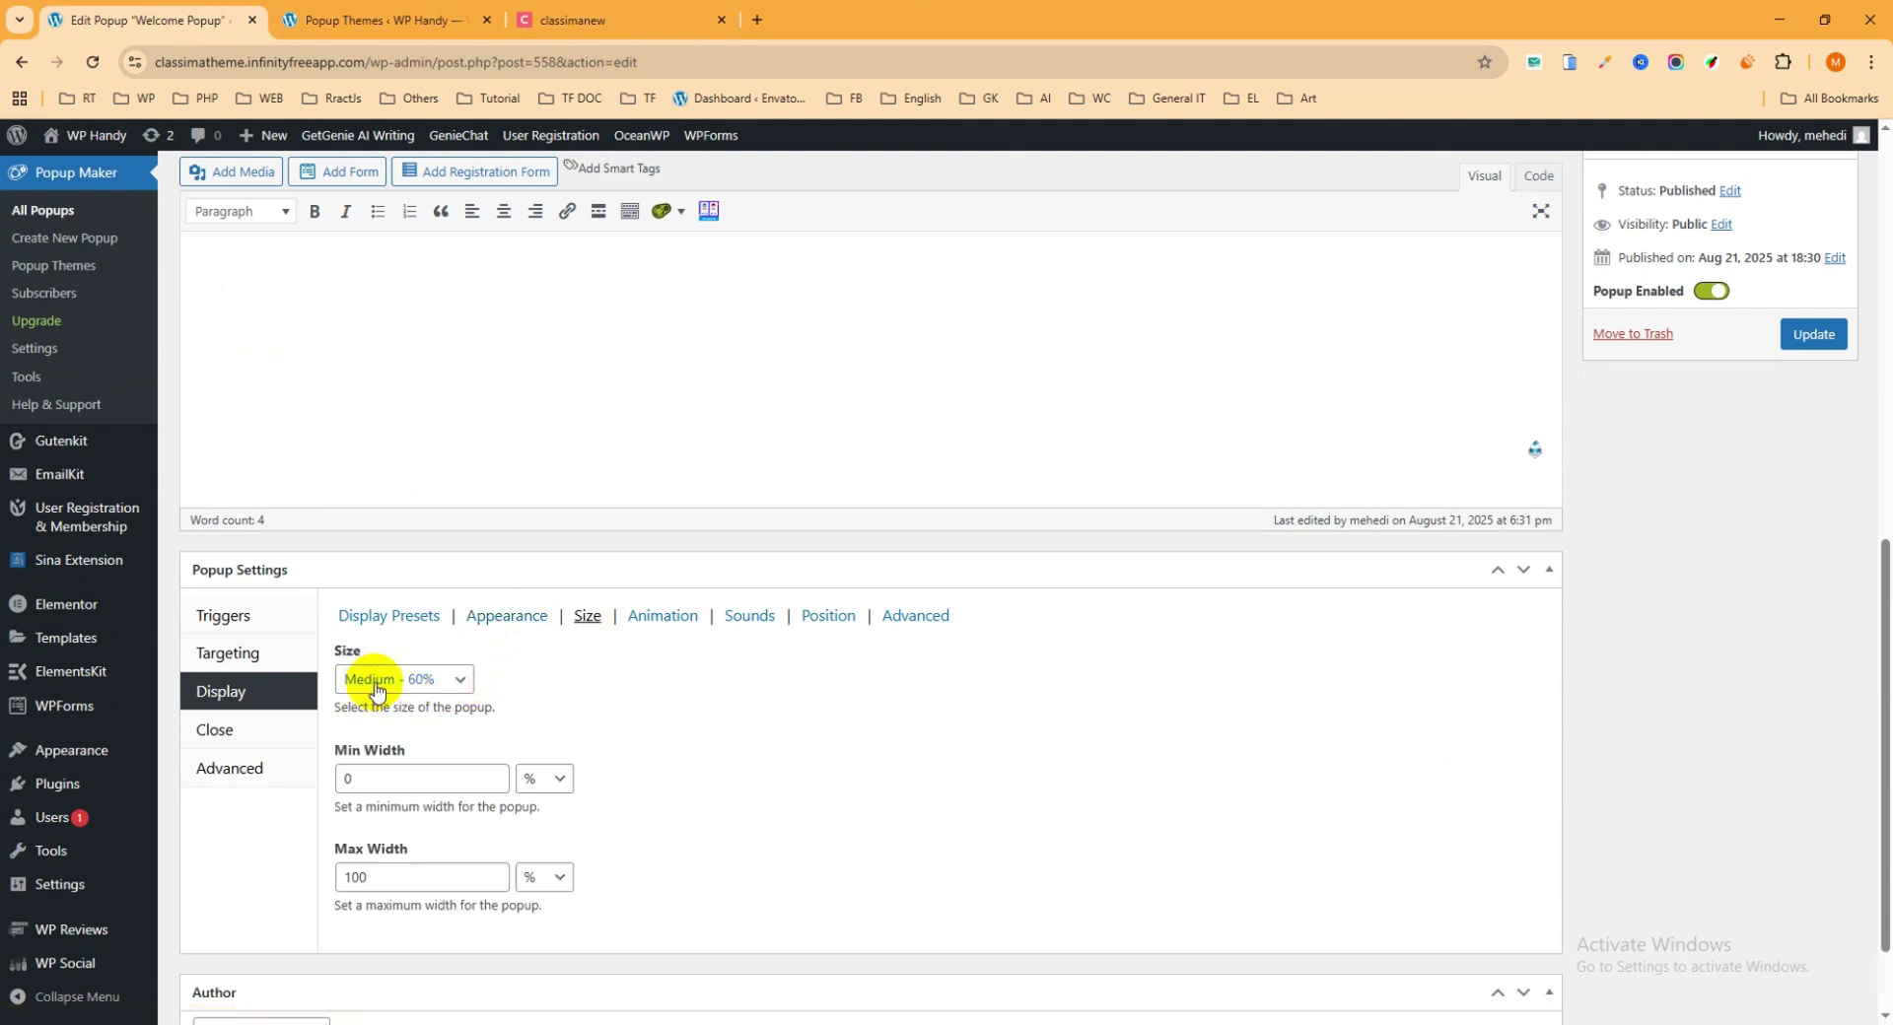
{"action": "left_click", "coordinate": [452, 672]}
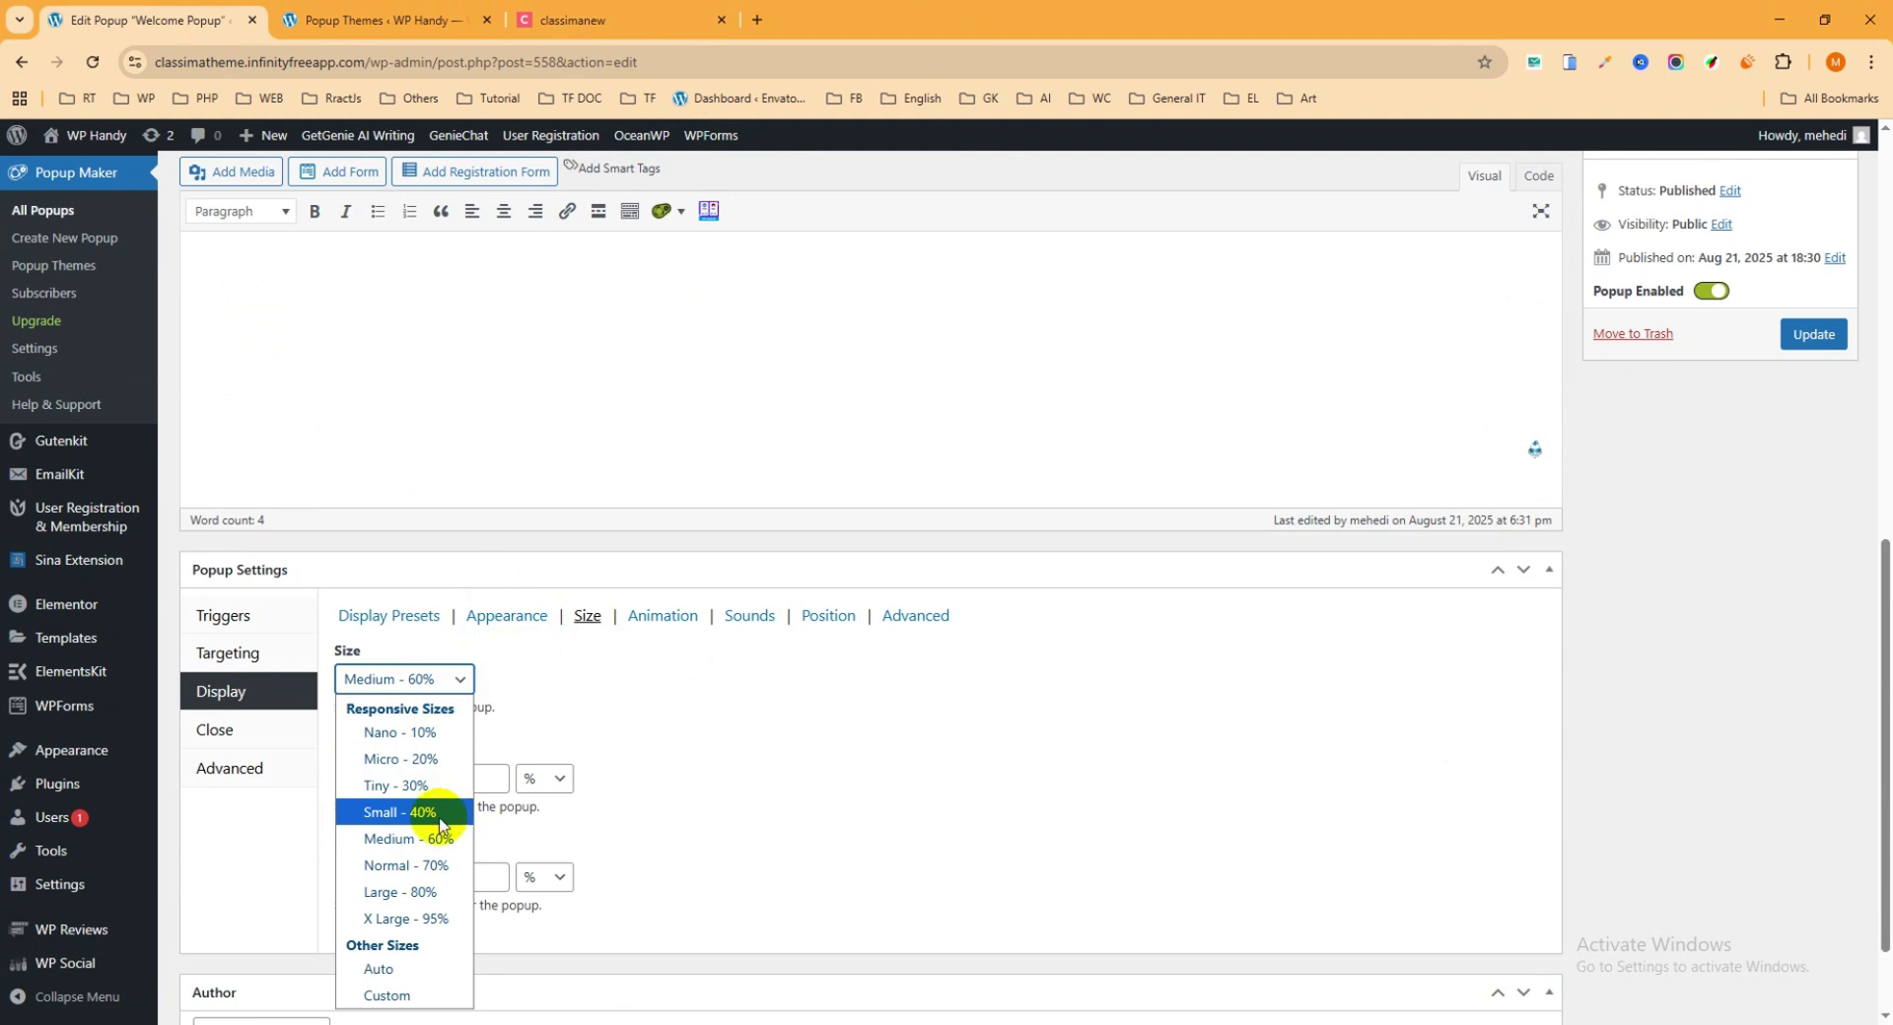
{"action": "left_click", "coordinate": [421, 839]}
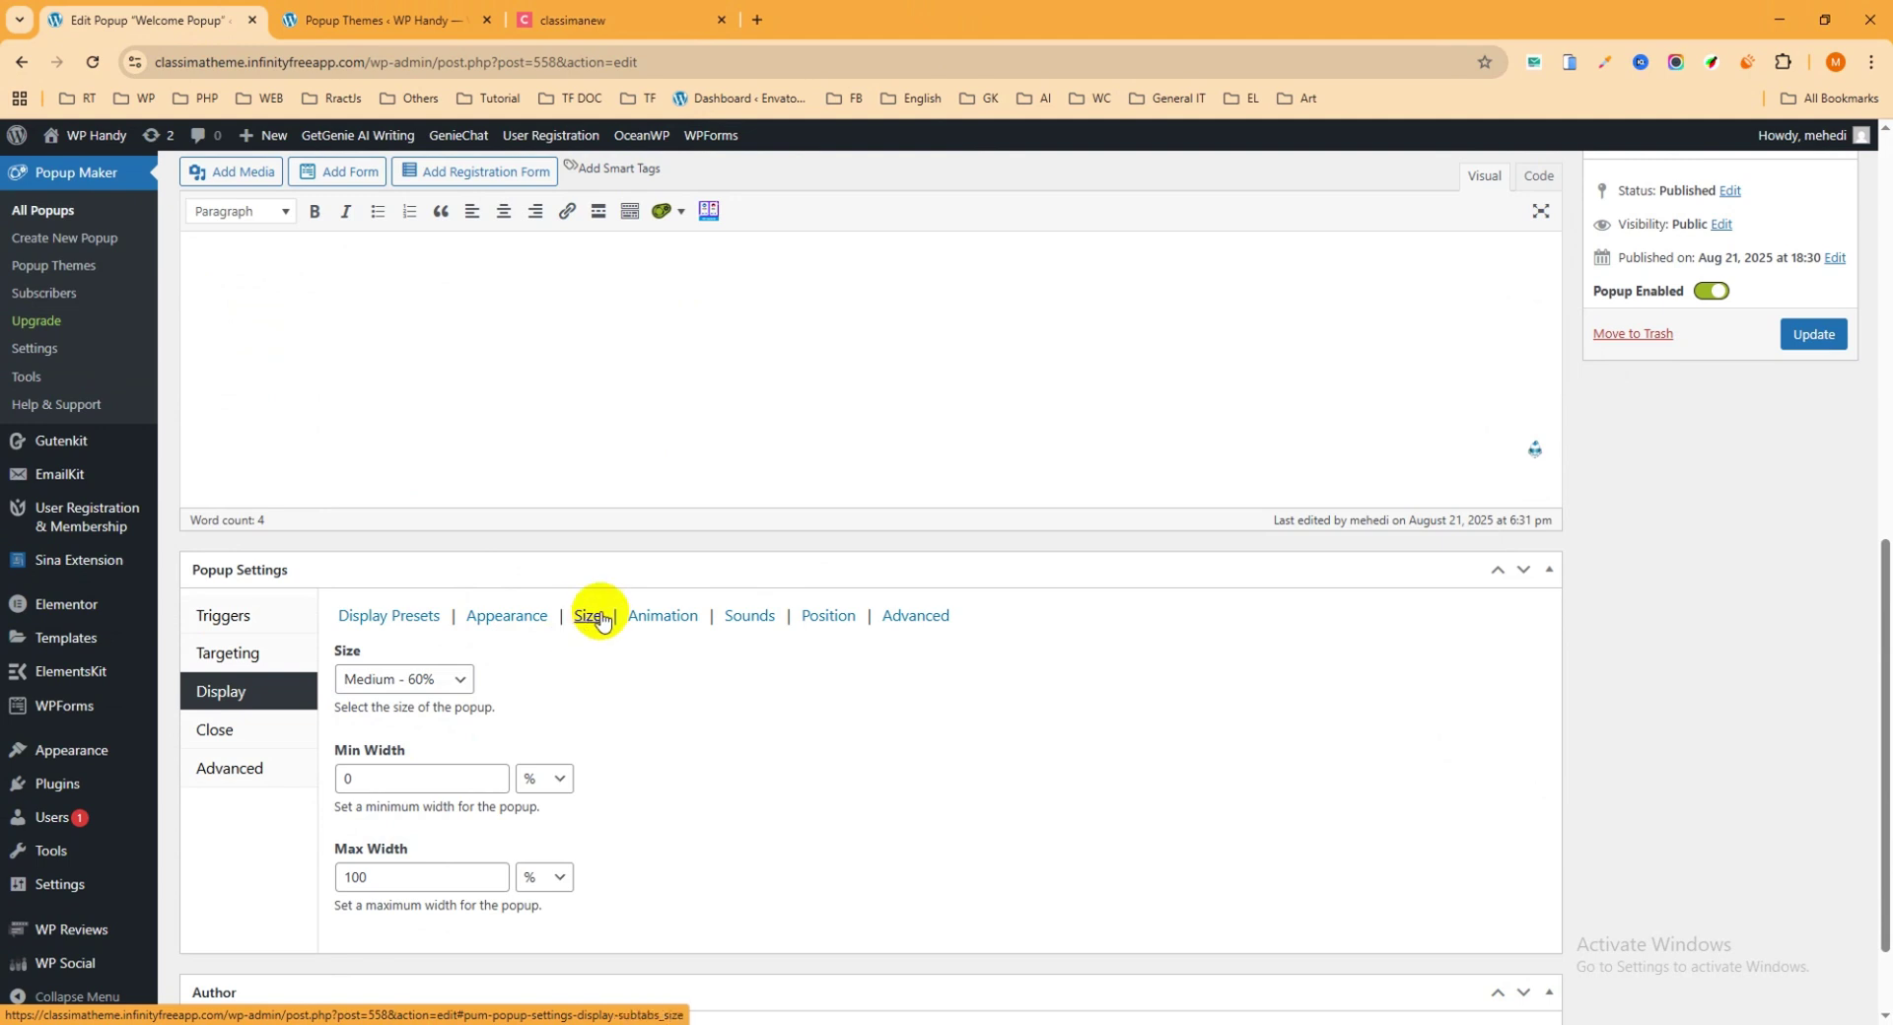
Step: Examine the available animation types in the popup's animation settings
{"action": "scroll", "coordinate": [473, 507], "scroll_direction": "down", "scroll_amount": 2}
{"action": "left_click", "coordinate": [665, 422]}
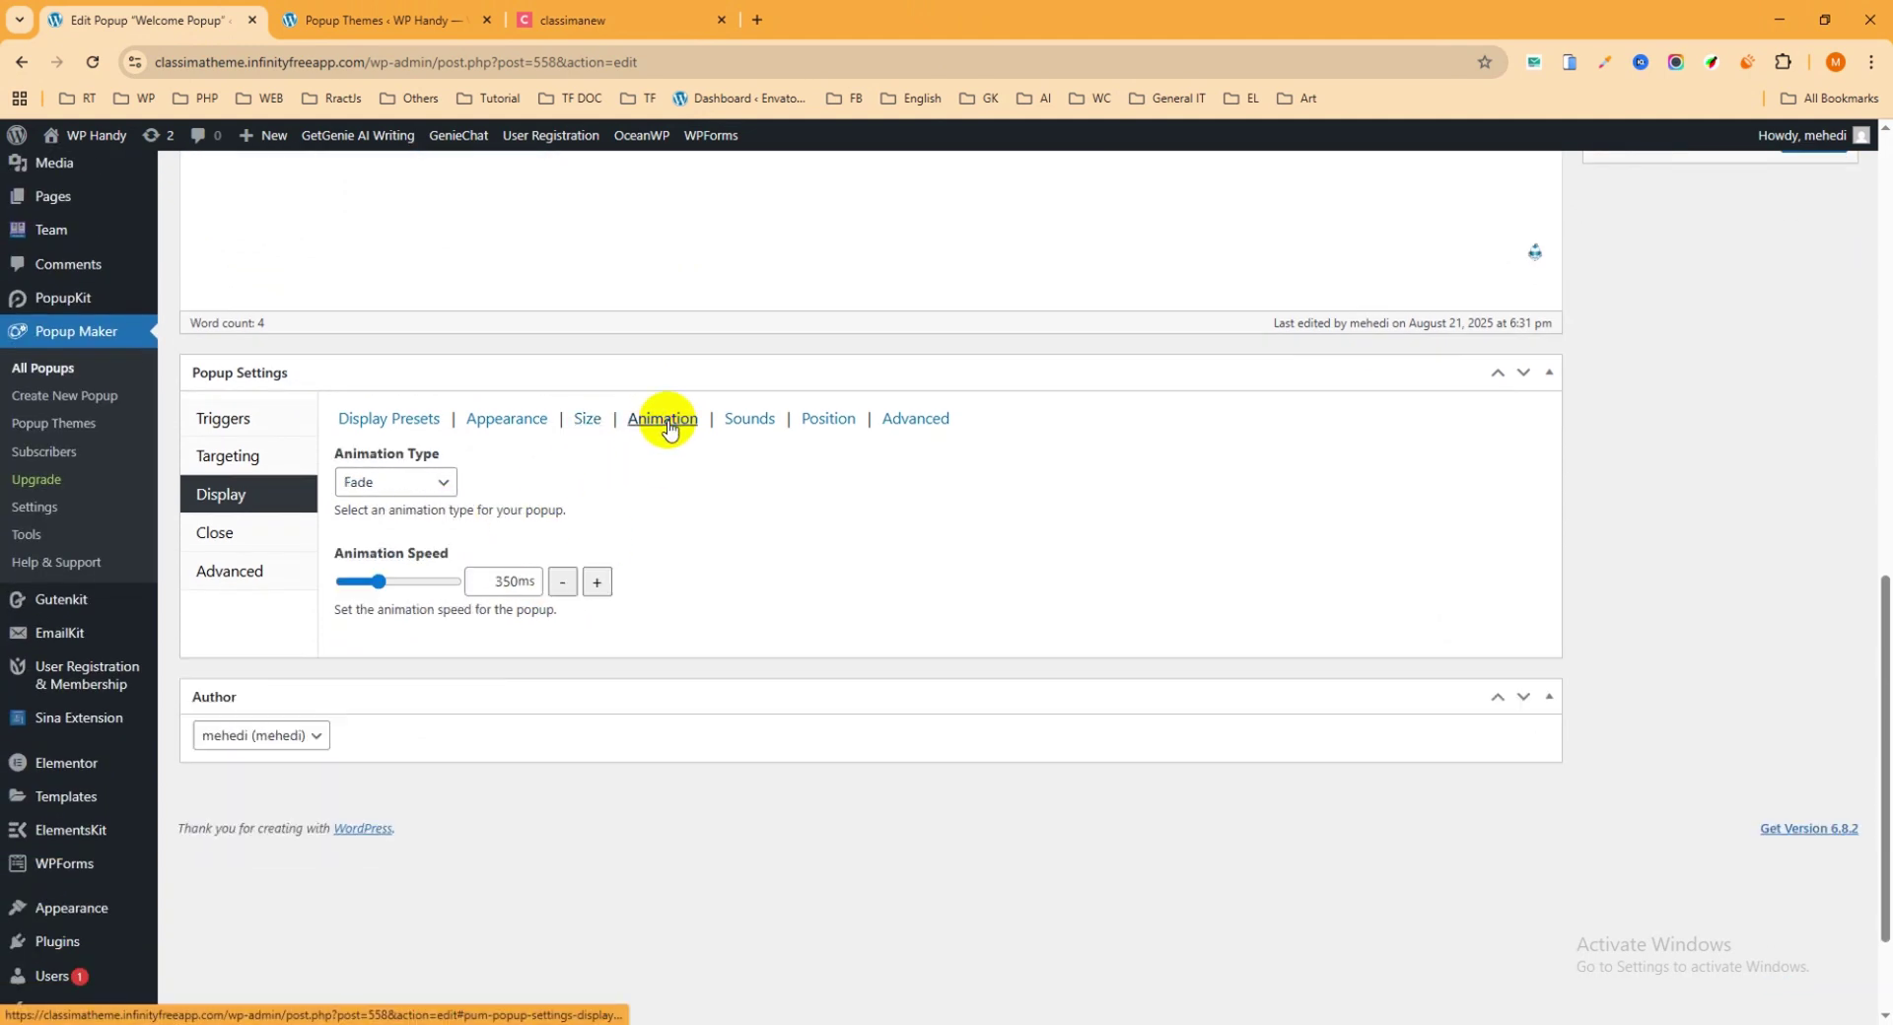
{"action": "left_click", "coordinate": [399, 481]}
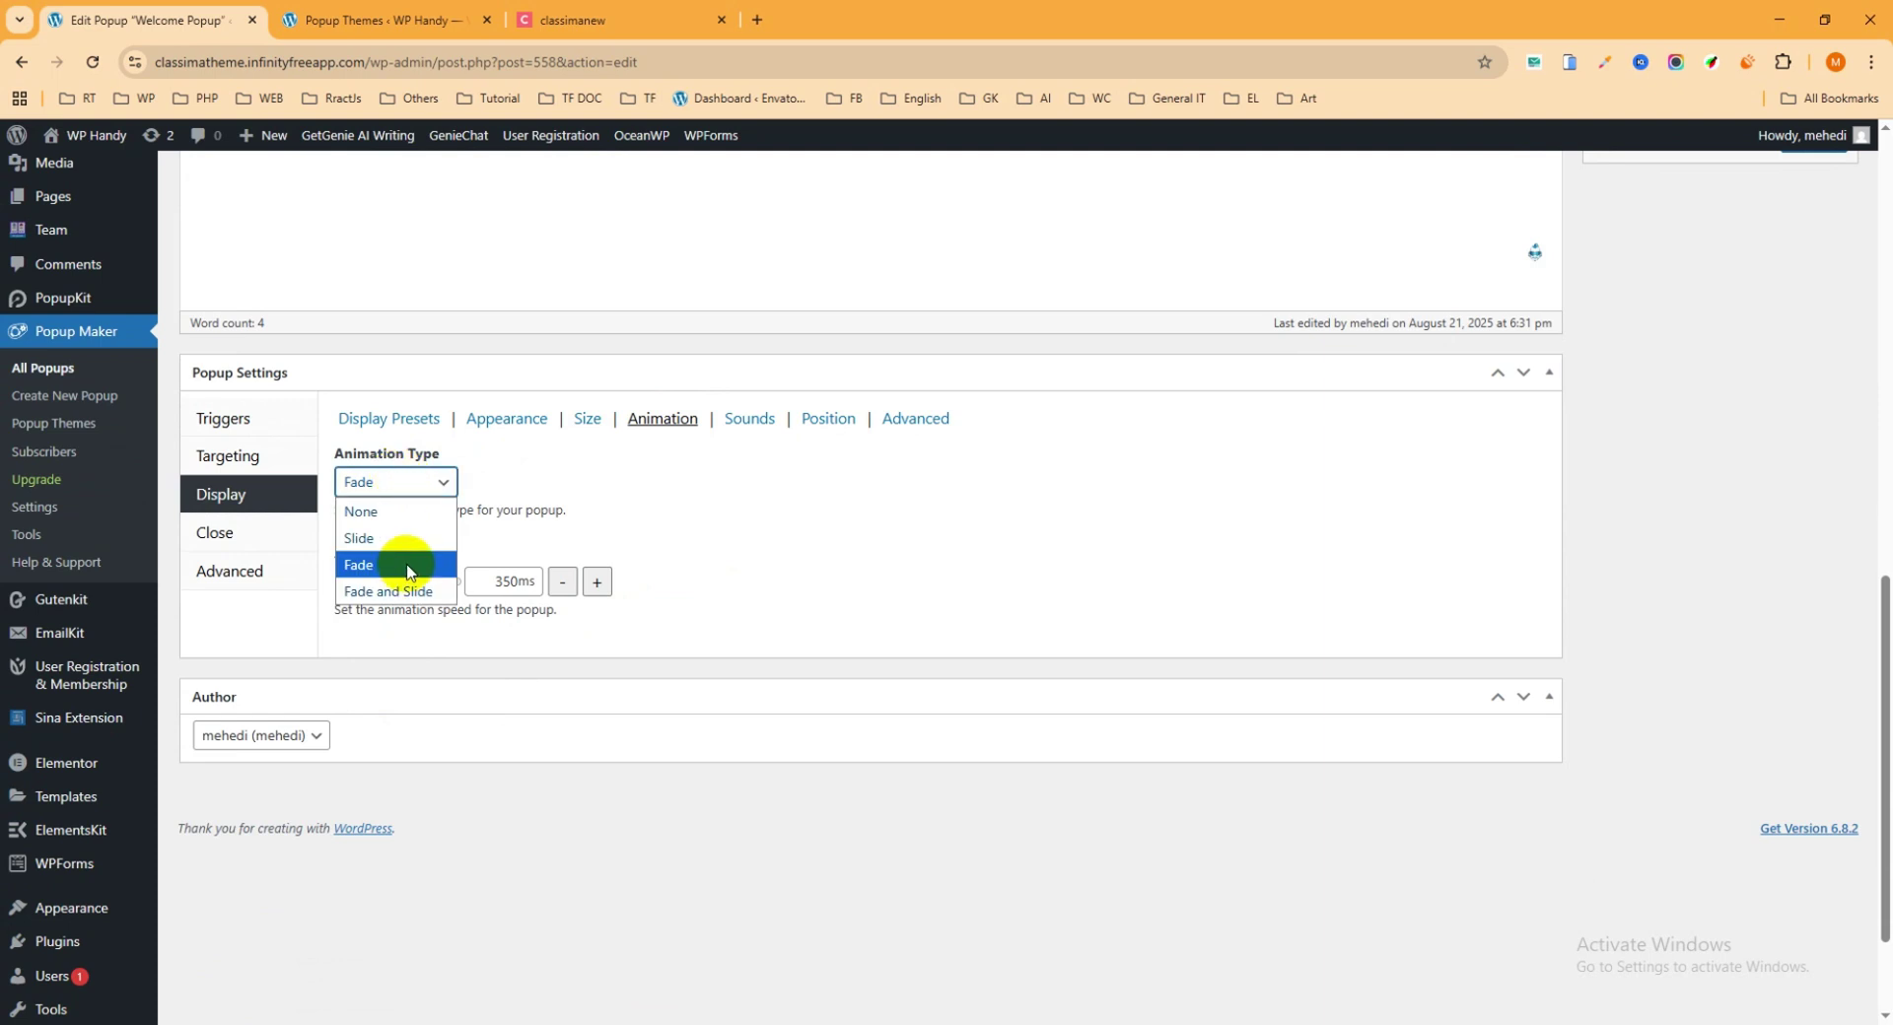
{"action": "left_click", "coordinate": [422, 483]}
Step: Set the popup's opening sound to None in its sound settings
{"action": "left_click", "coordinate": [738, 424]}
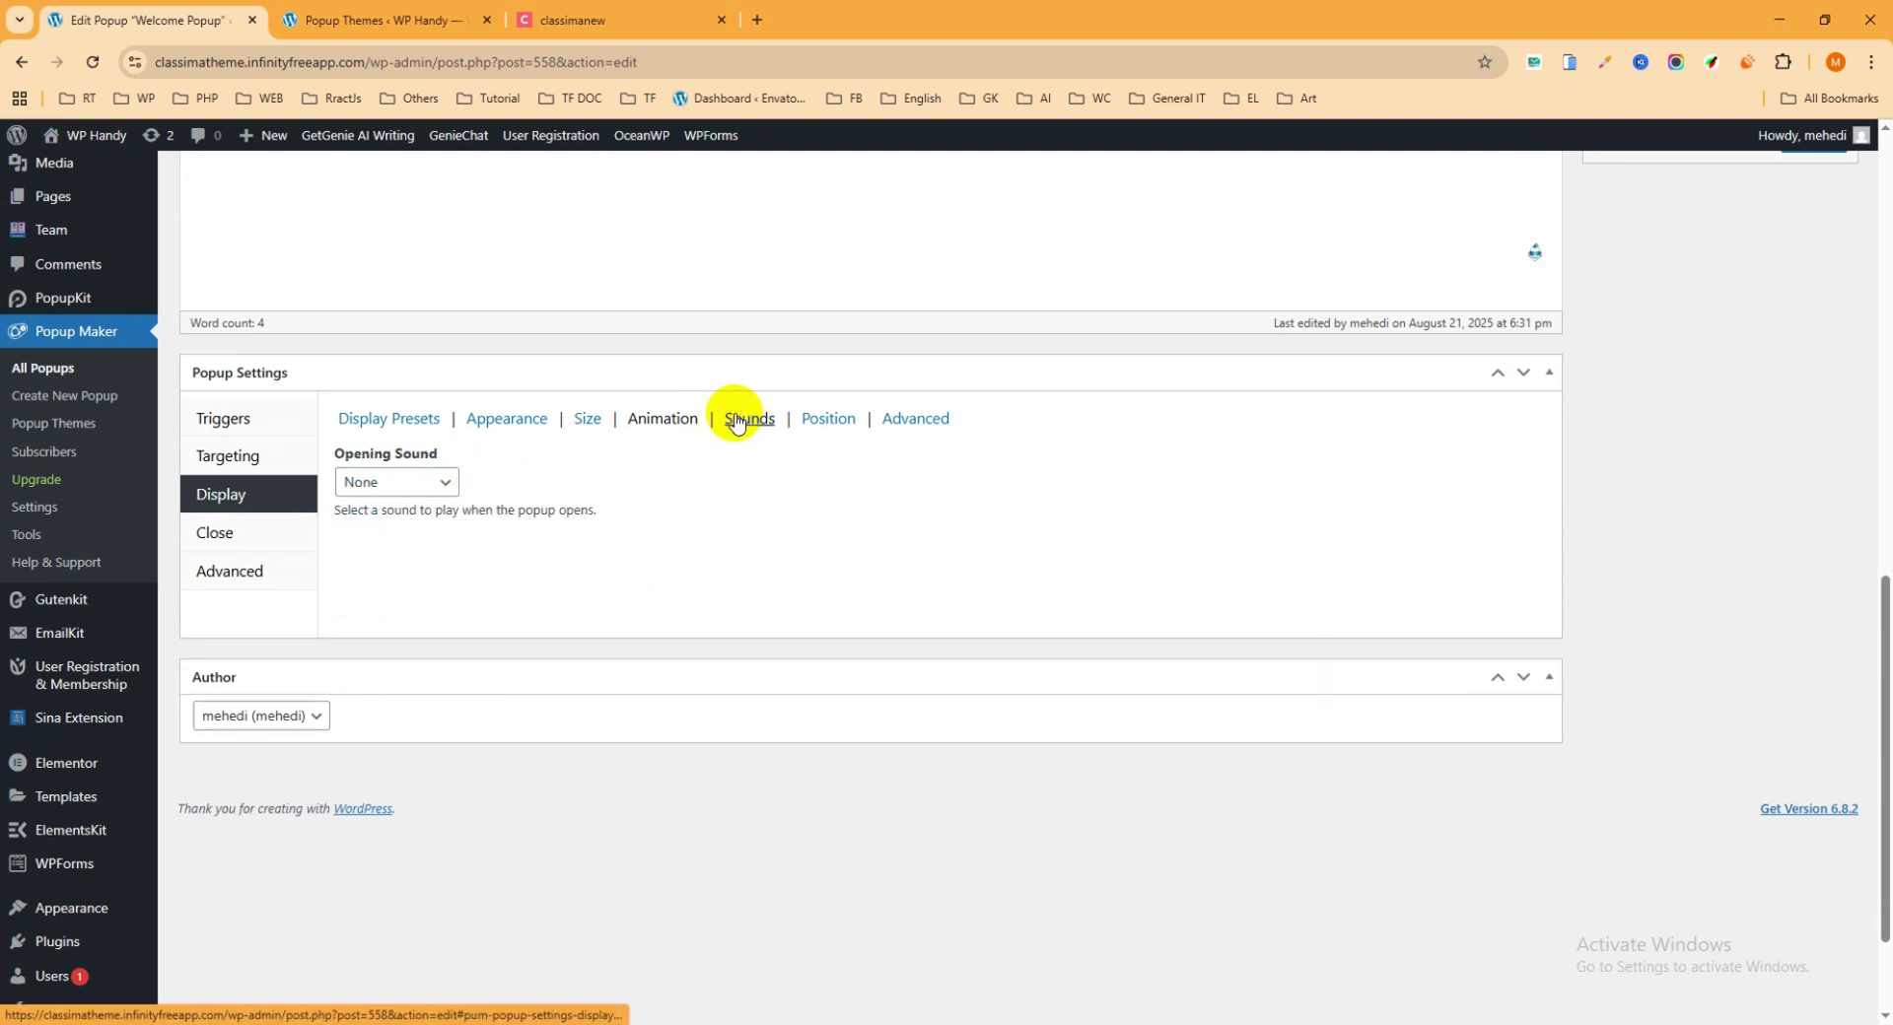
{"action": "left_click", "coordinate": [418, 481]}
{"action": "left_click", "coordinate": [430, 481]}
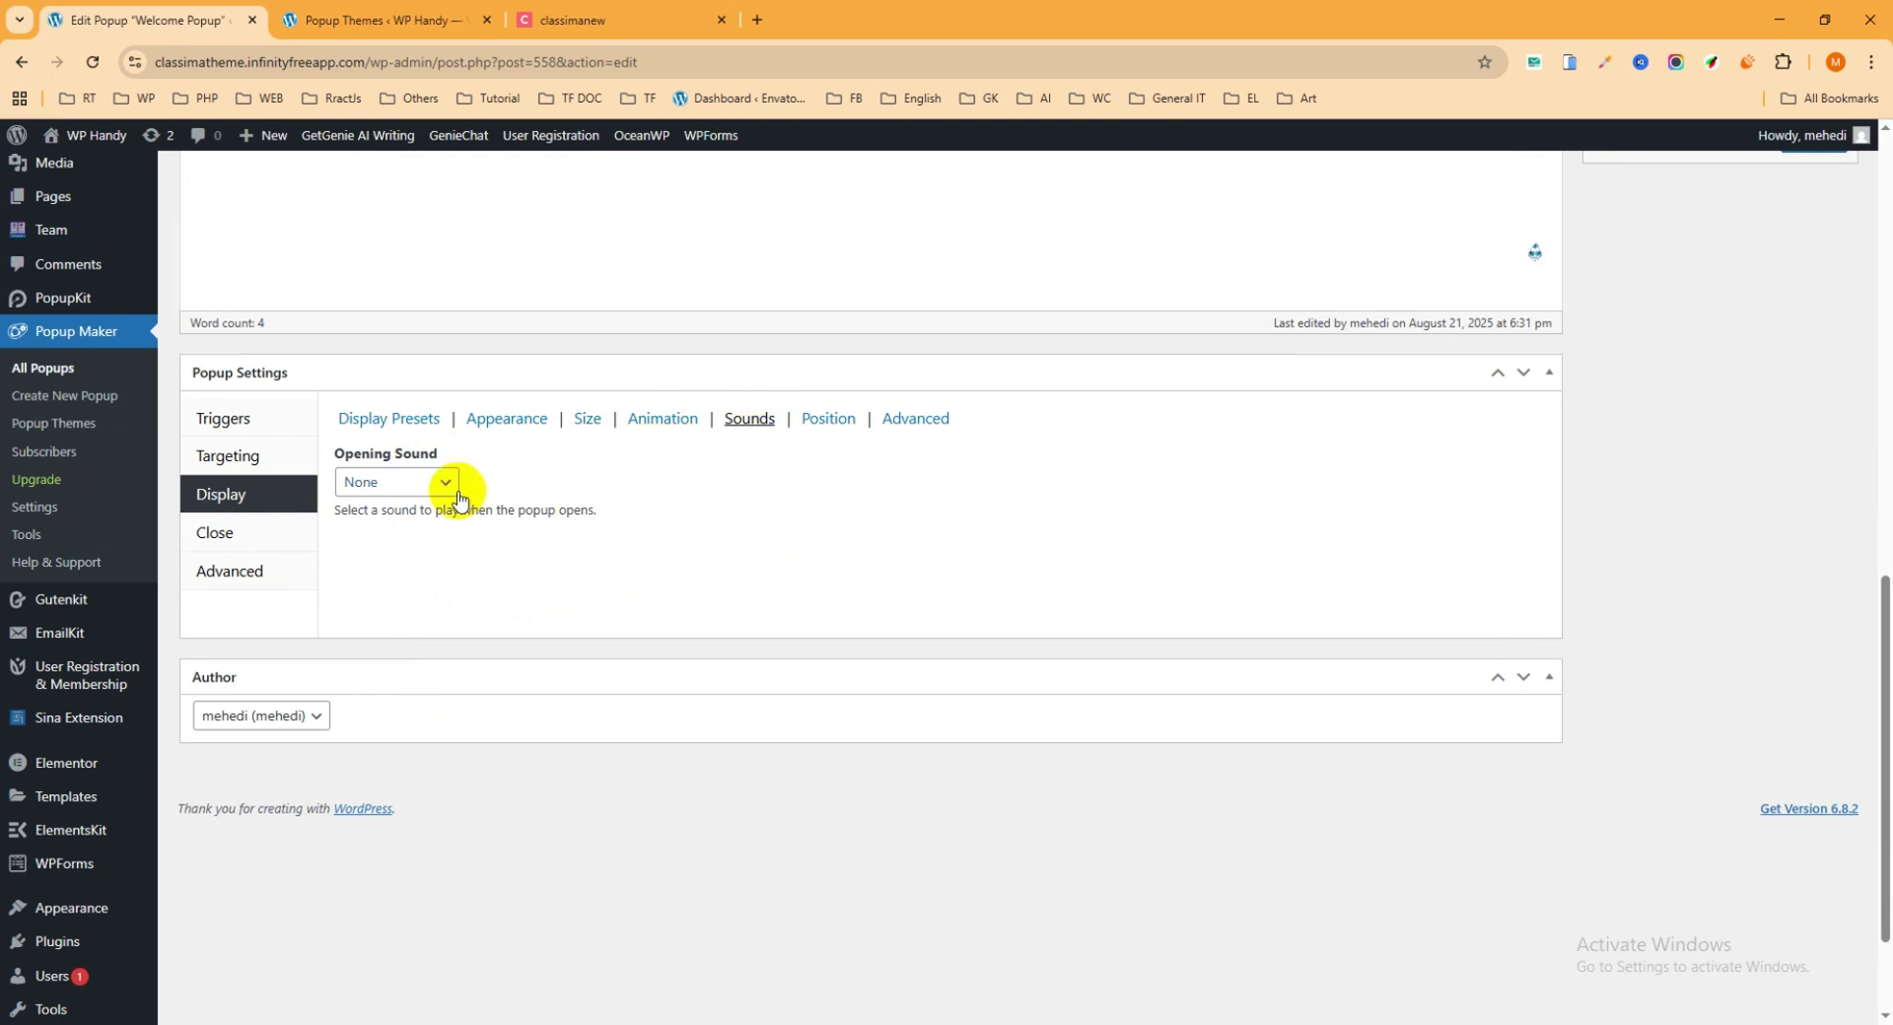
{"action": "left_click", "coordinate": [401, 479]}
{"action": "left_click", "coordinate": [384, 513]}
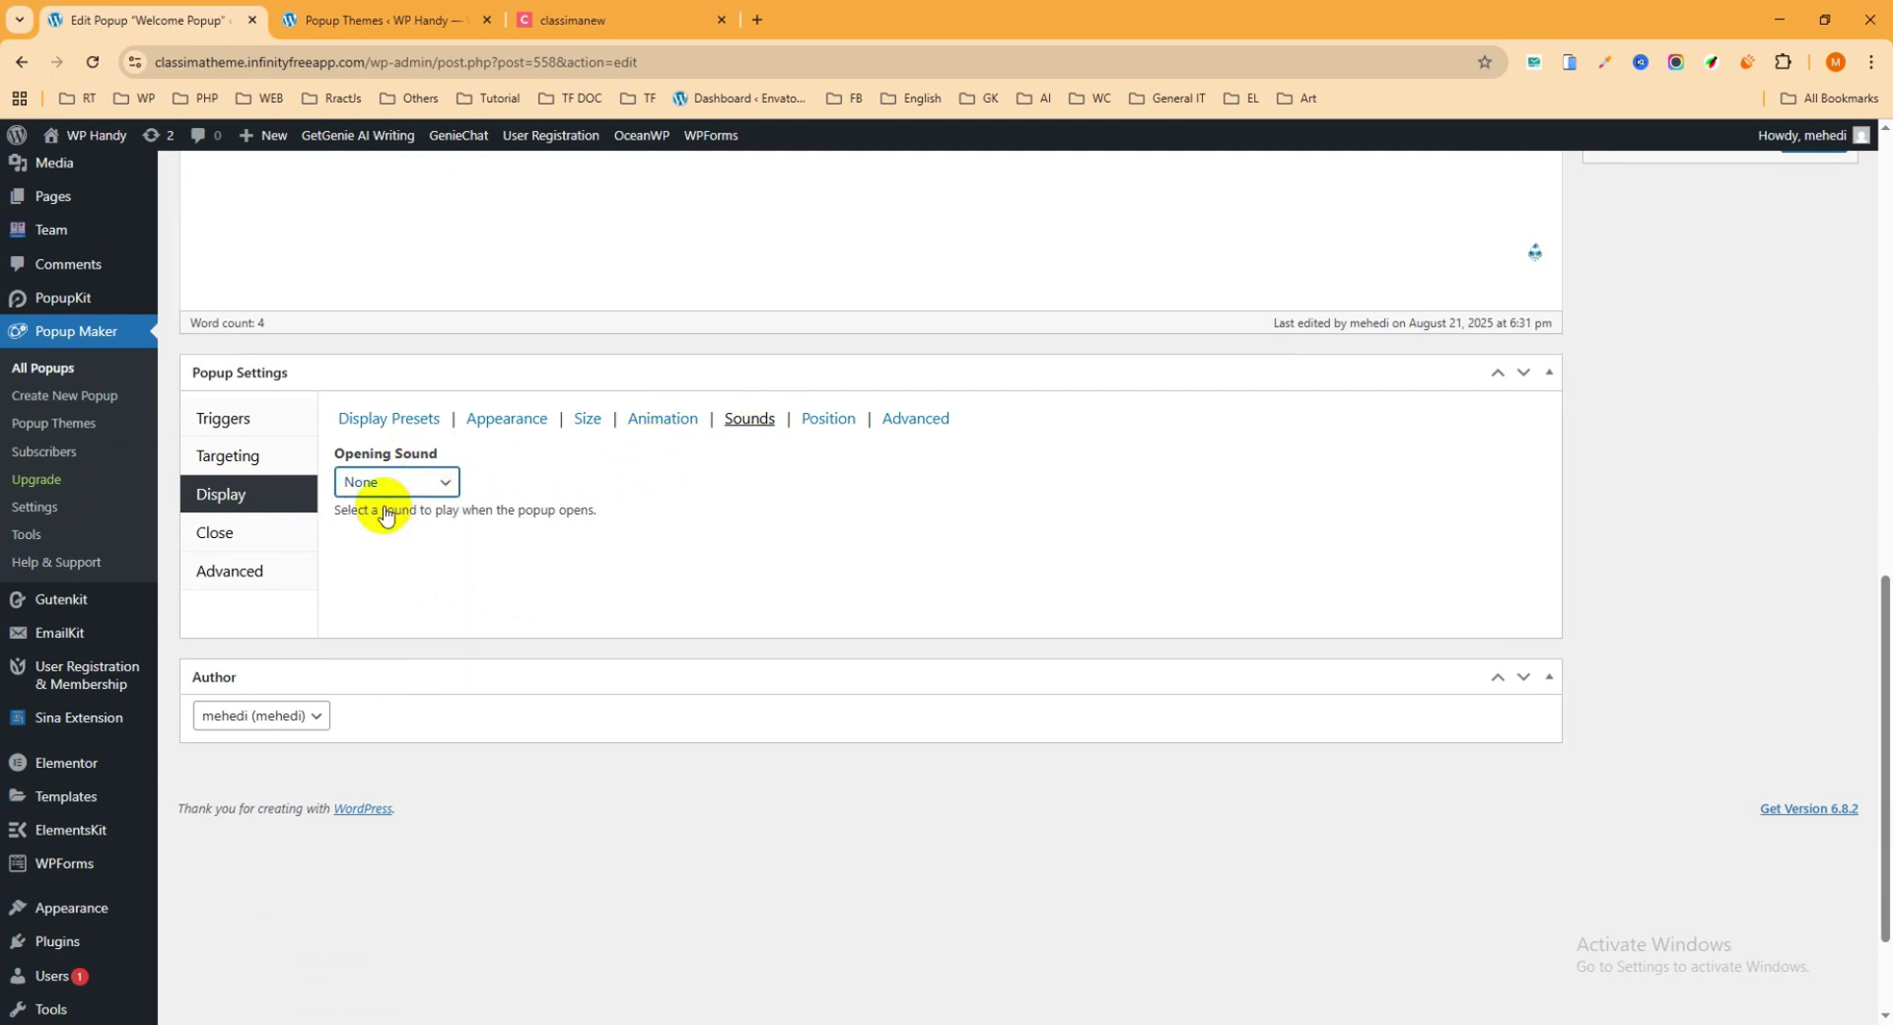
Step: Examine the available locations in the popup's position settings
{"action": "left_click", "coordinate": [823, 419]}
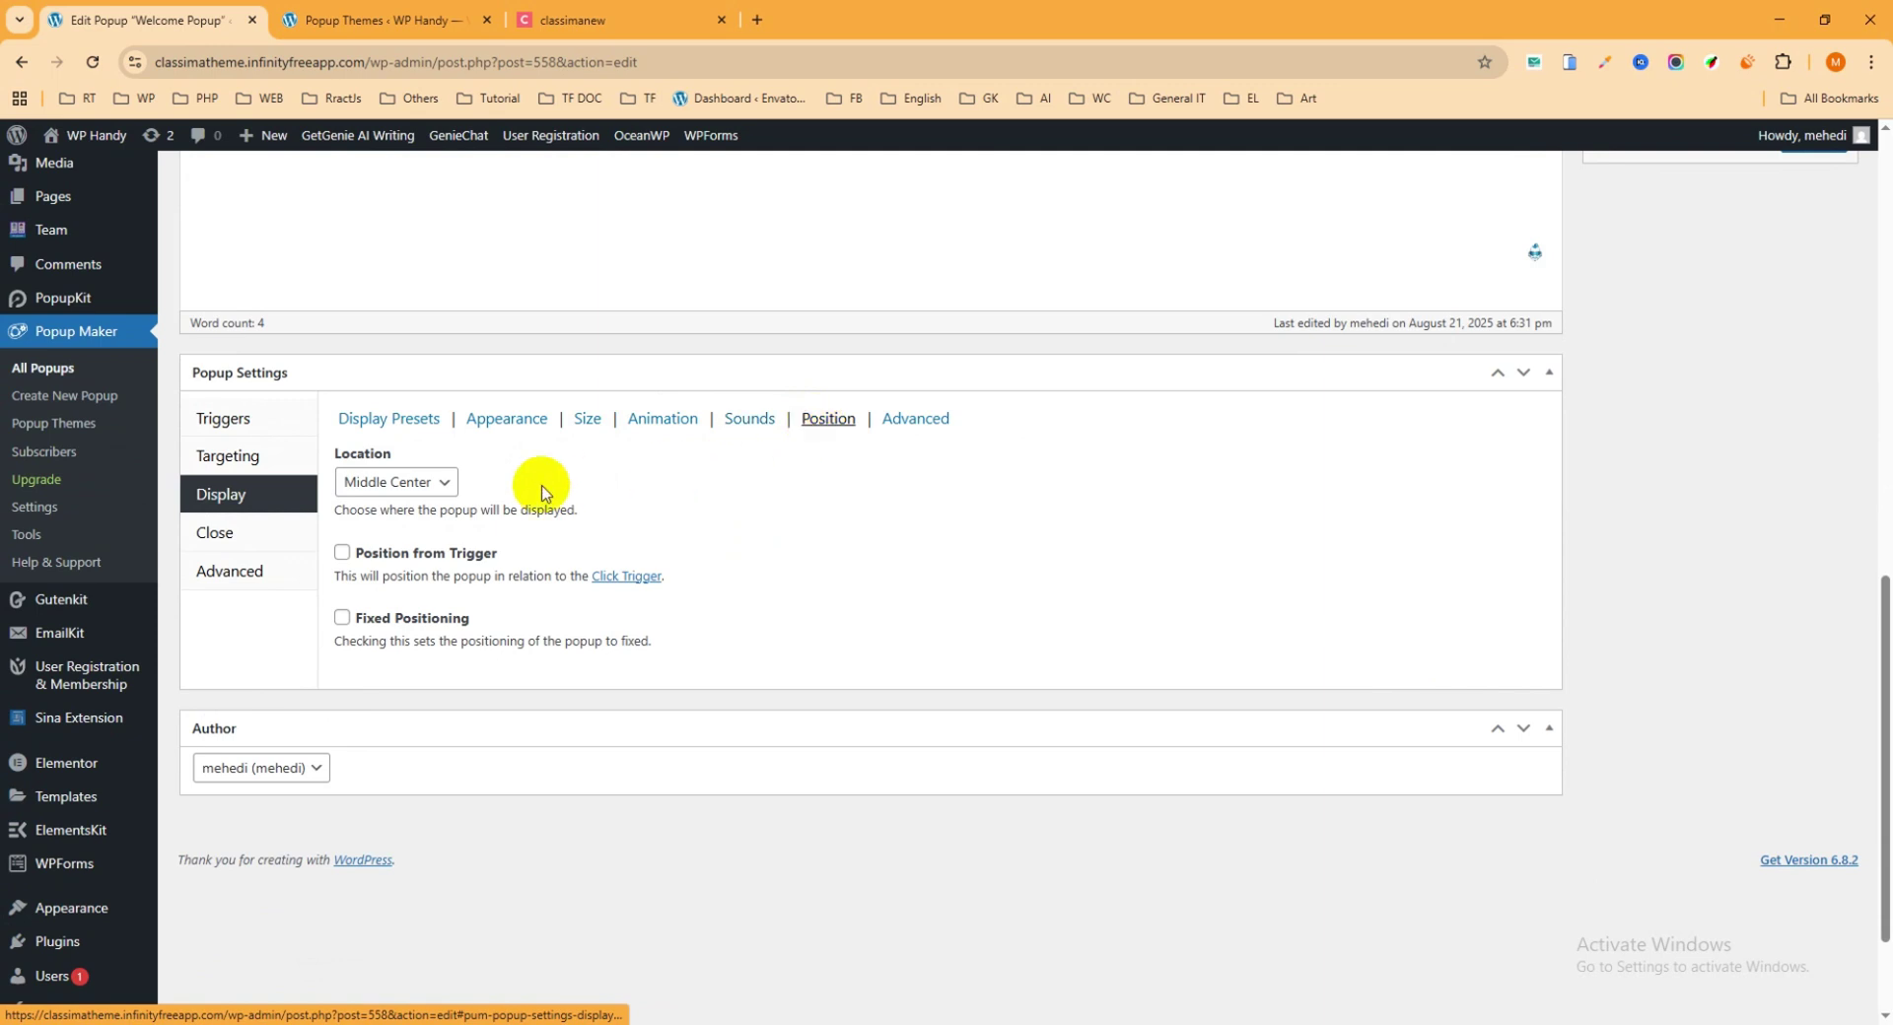
{"action": "left_click", "coordinate": [415, 491]}
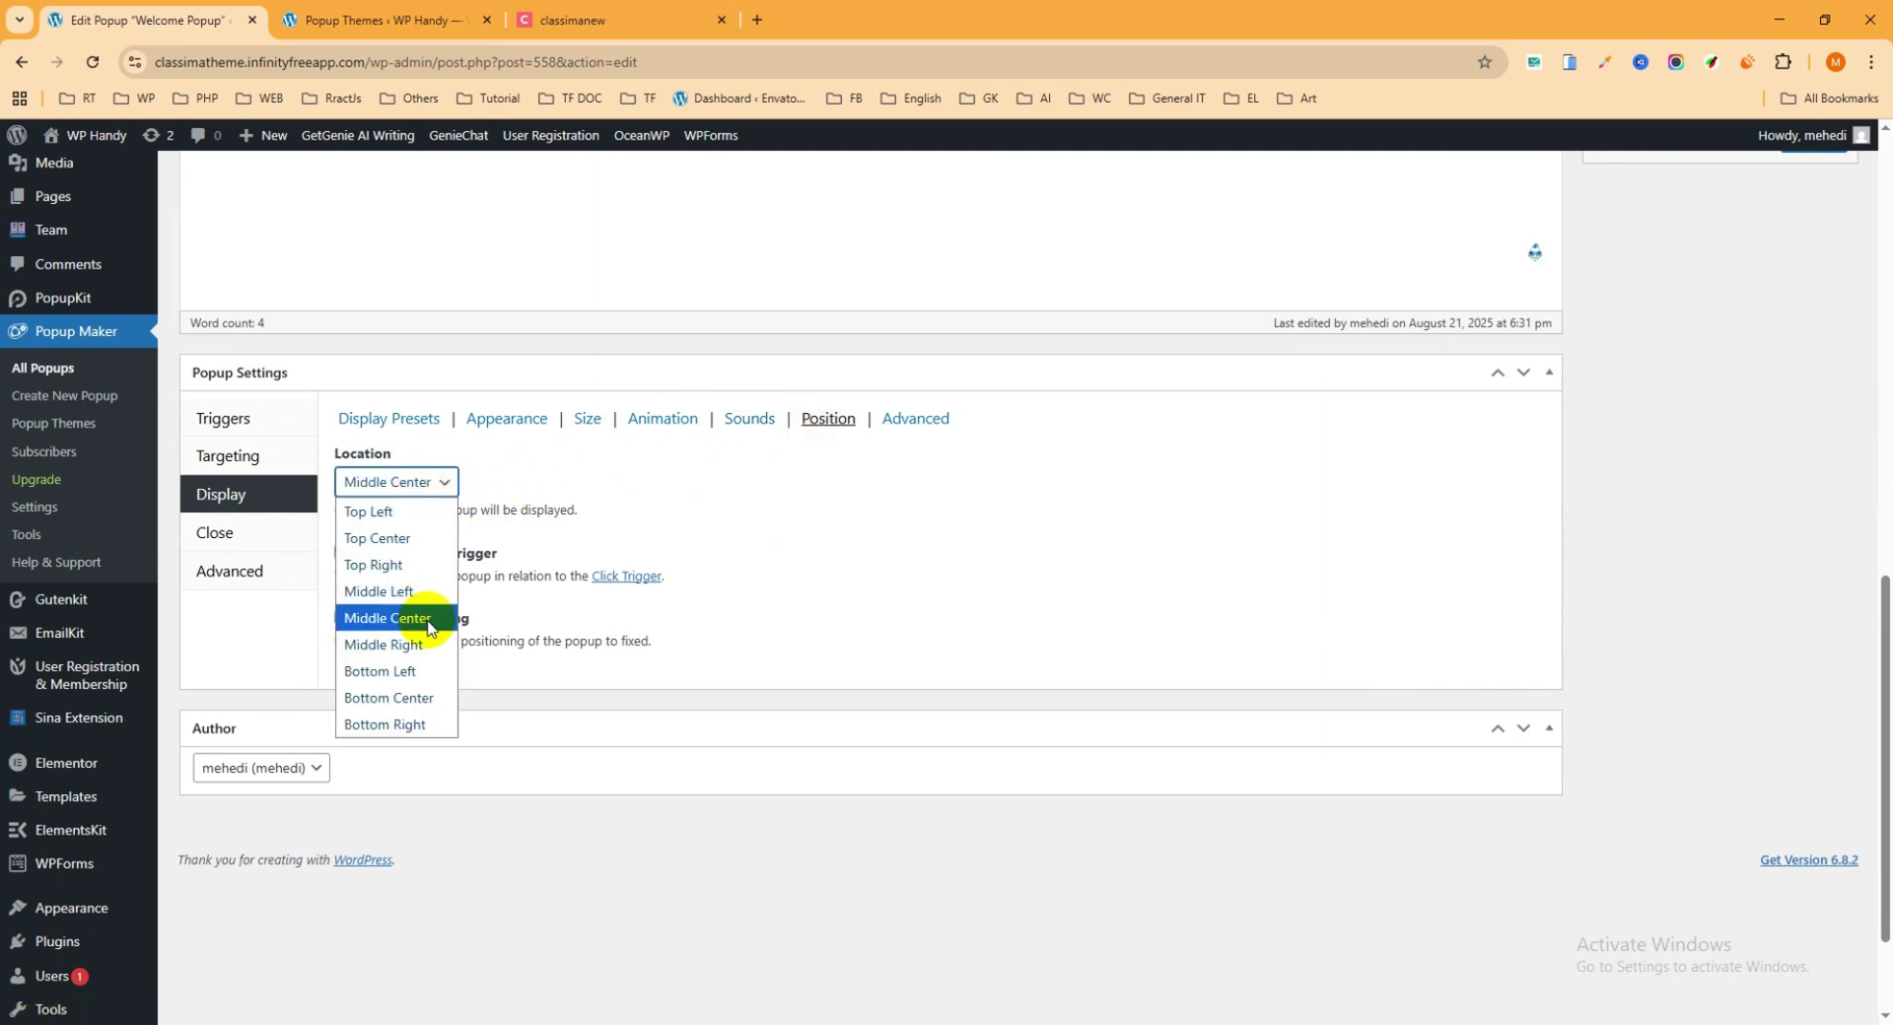
{"action": "left_click", "coordinate": [442, 481]}
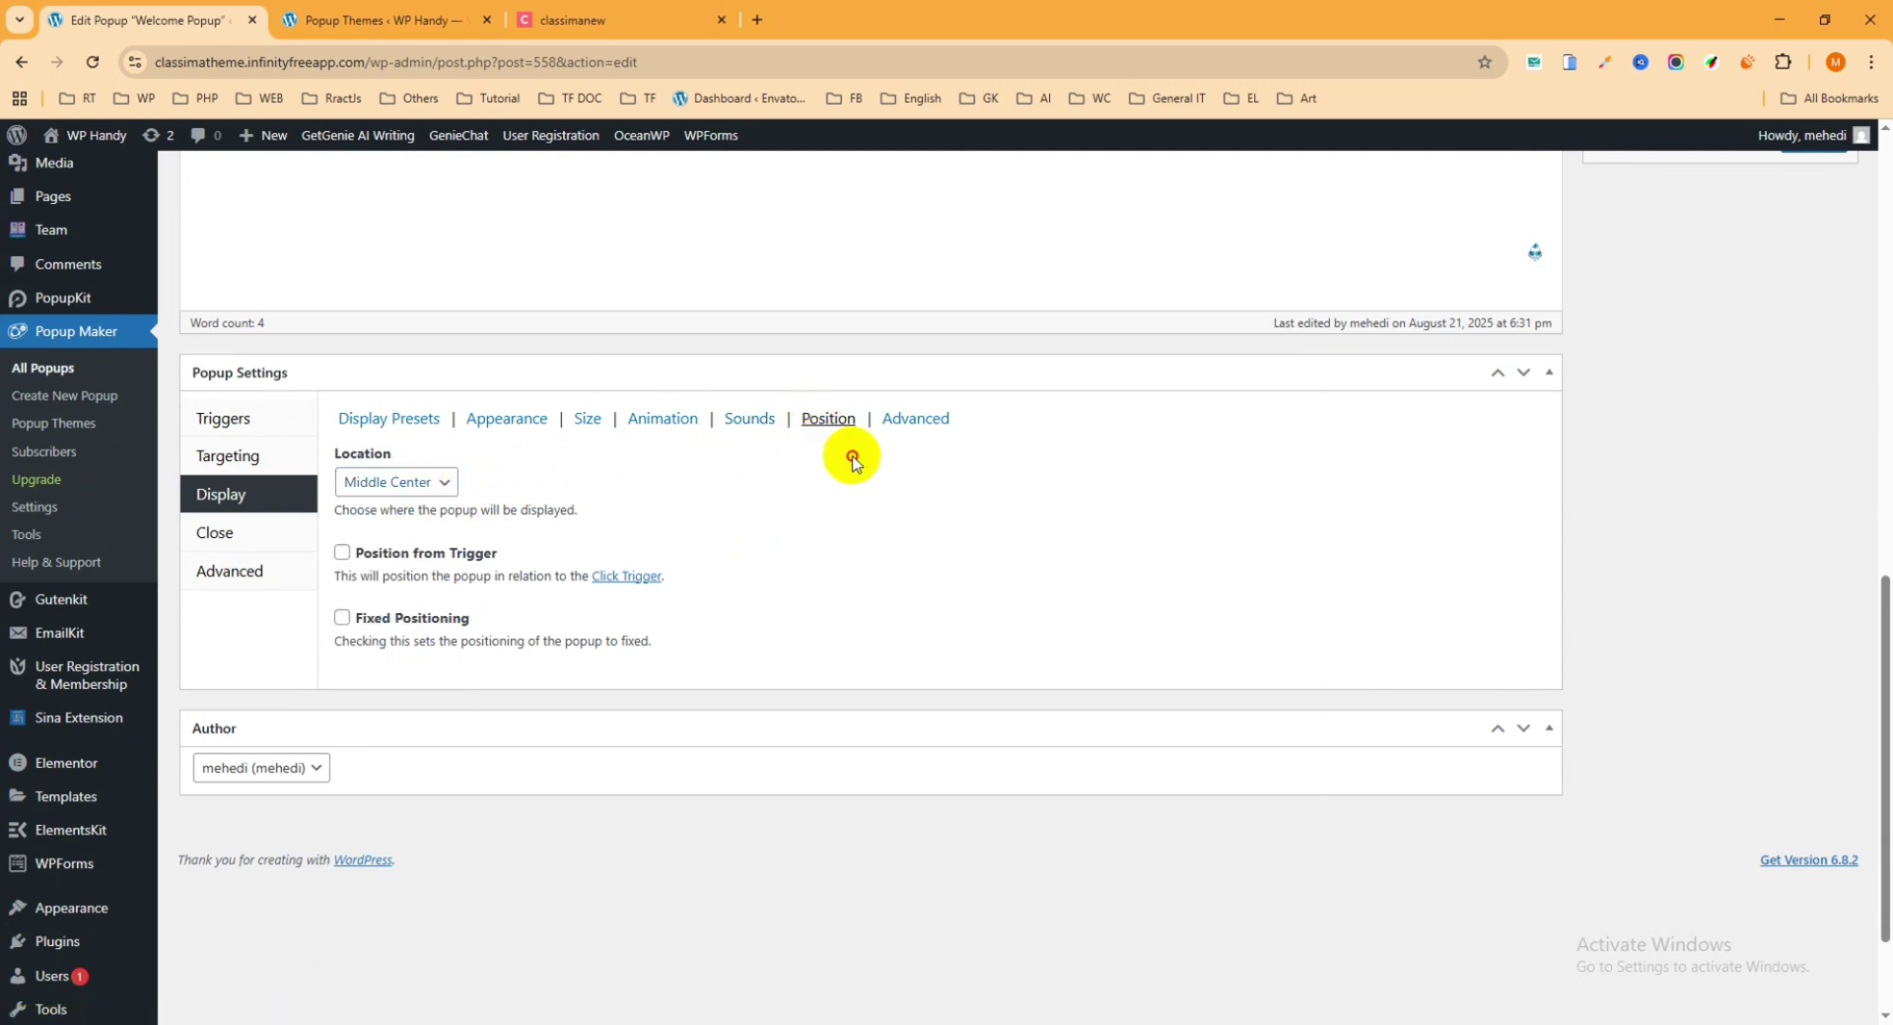
Step: Clear the Disable Overlay option in the popup's advanced display settings and inspect the Popup Z-Index value
{"action": "left_click", "coordinate": [917, 418]}
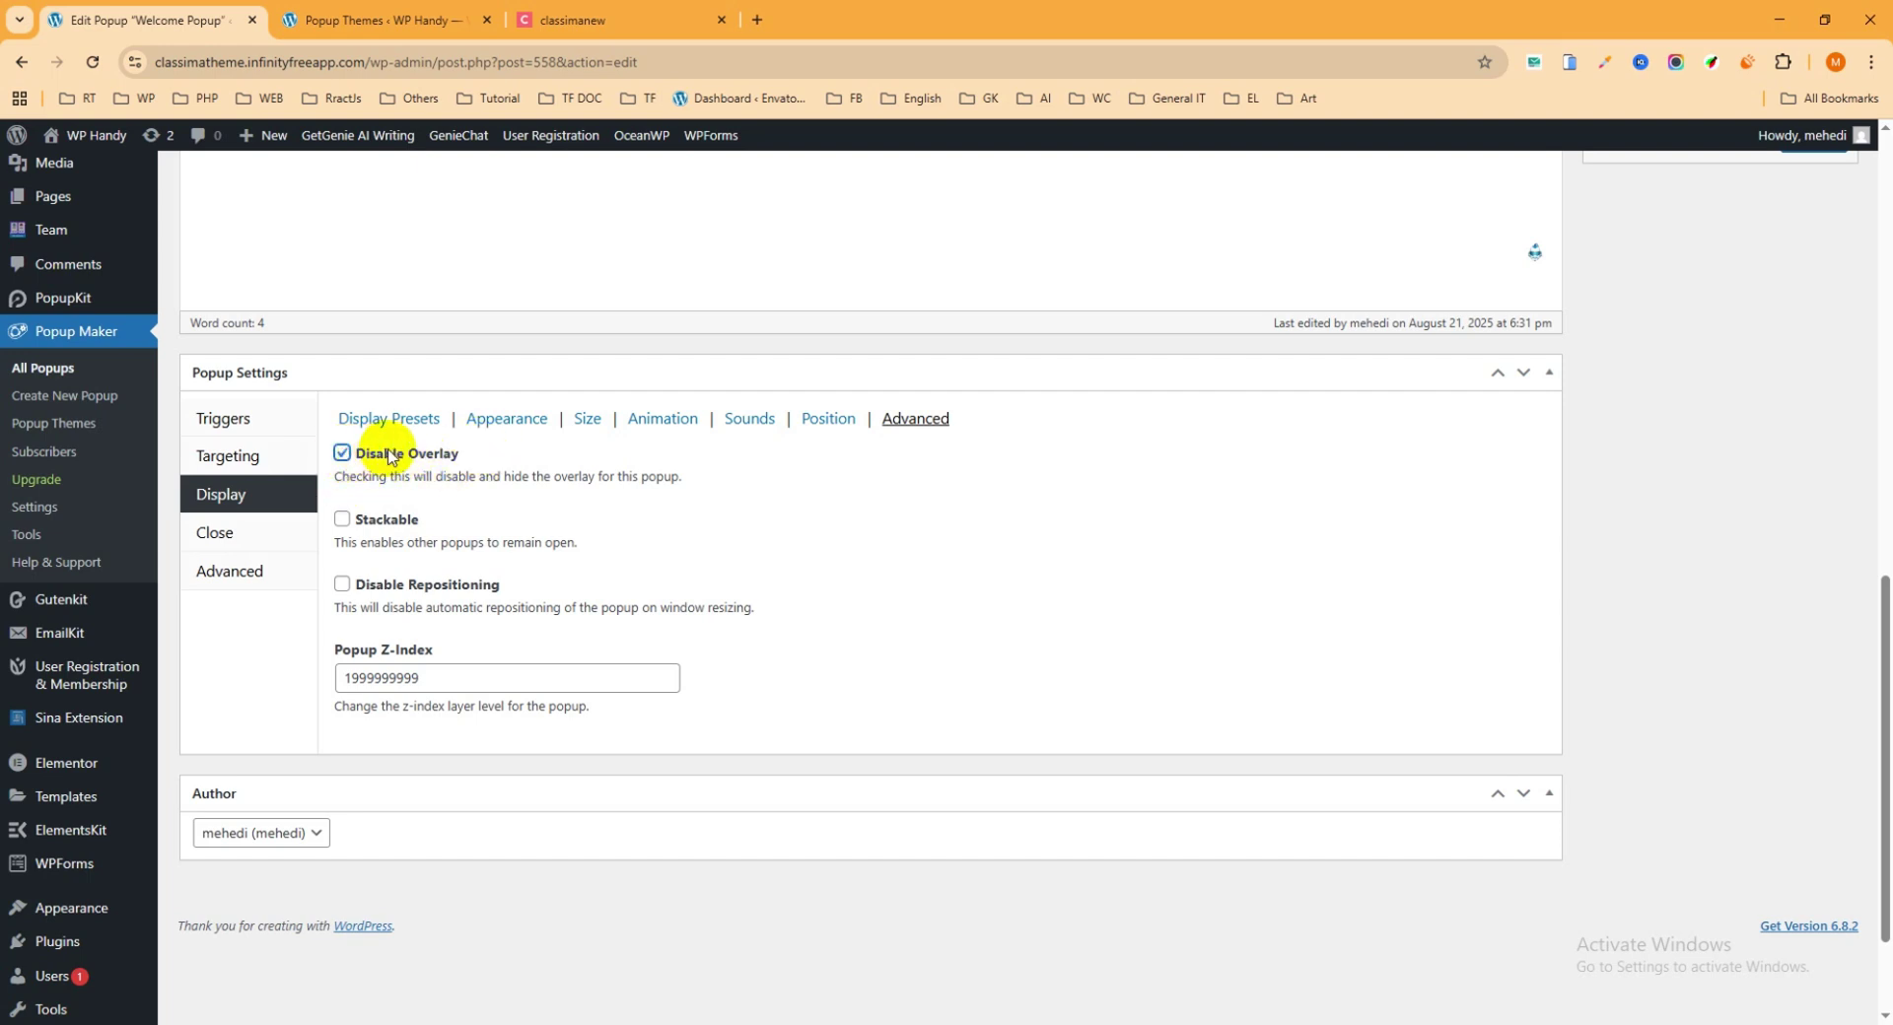
{"action": "left_click", "coordinate": [347, 457]}
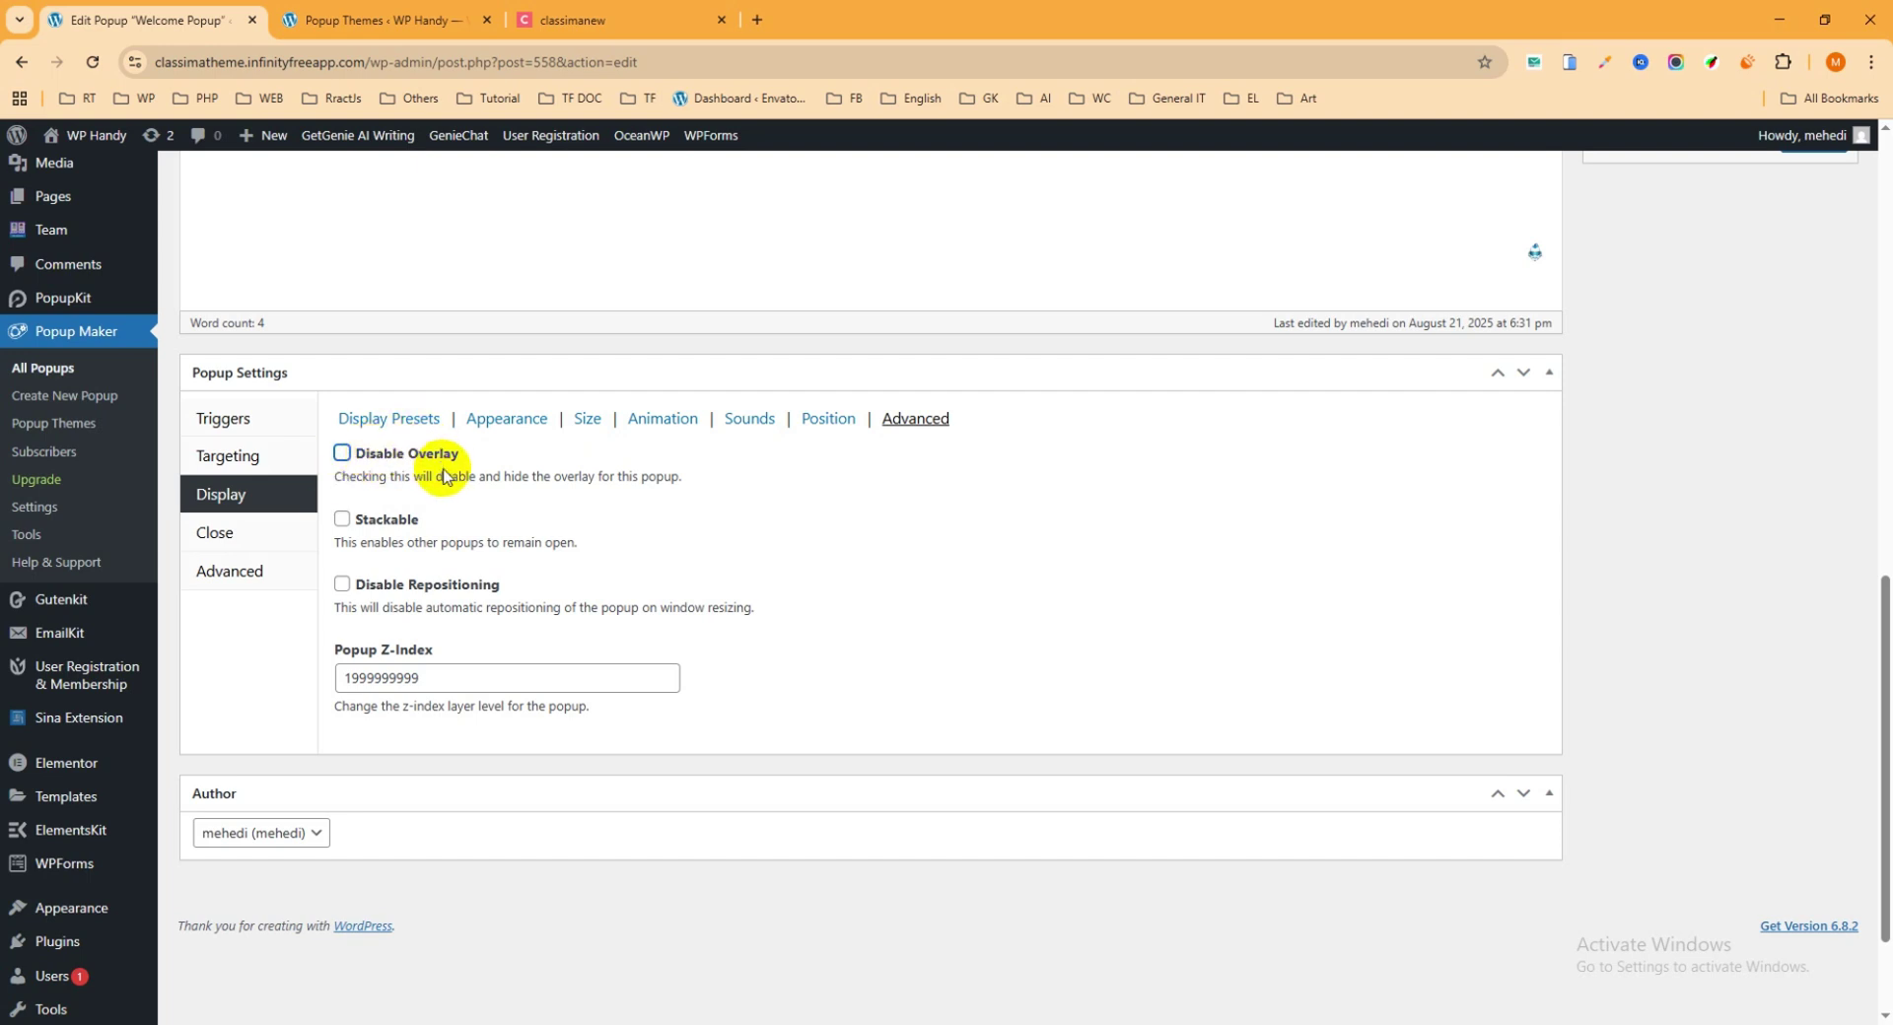
{"action": "scroll", "coordinate": [414, 532], "scroll_direction": "down", "scroll_amount": 1}
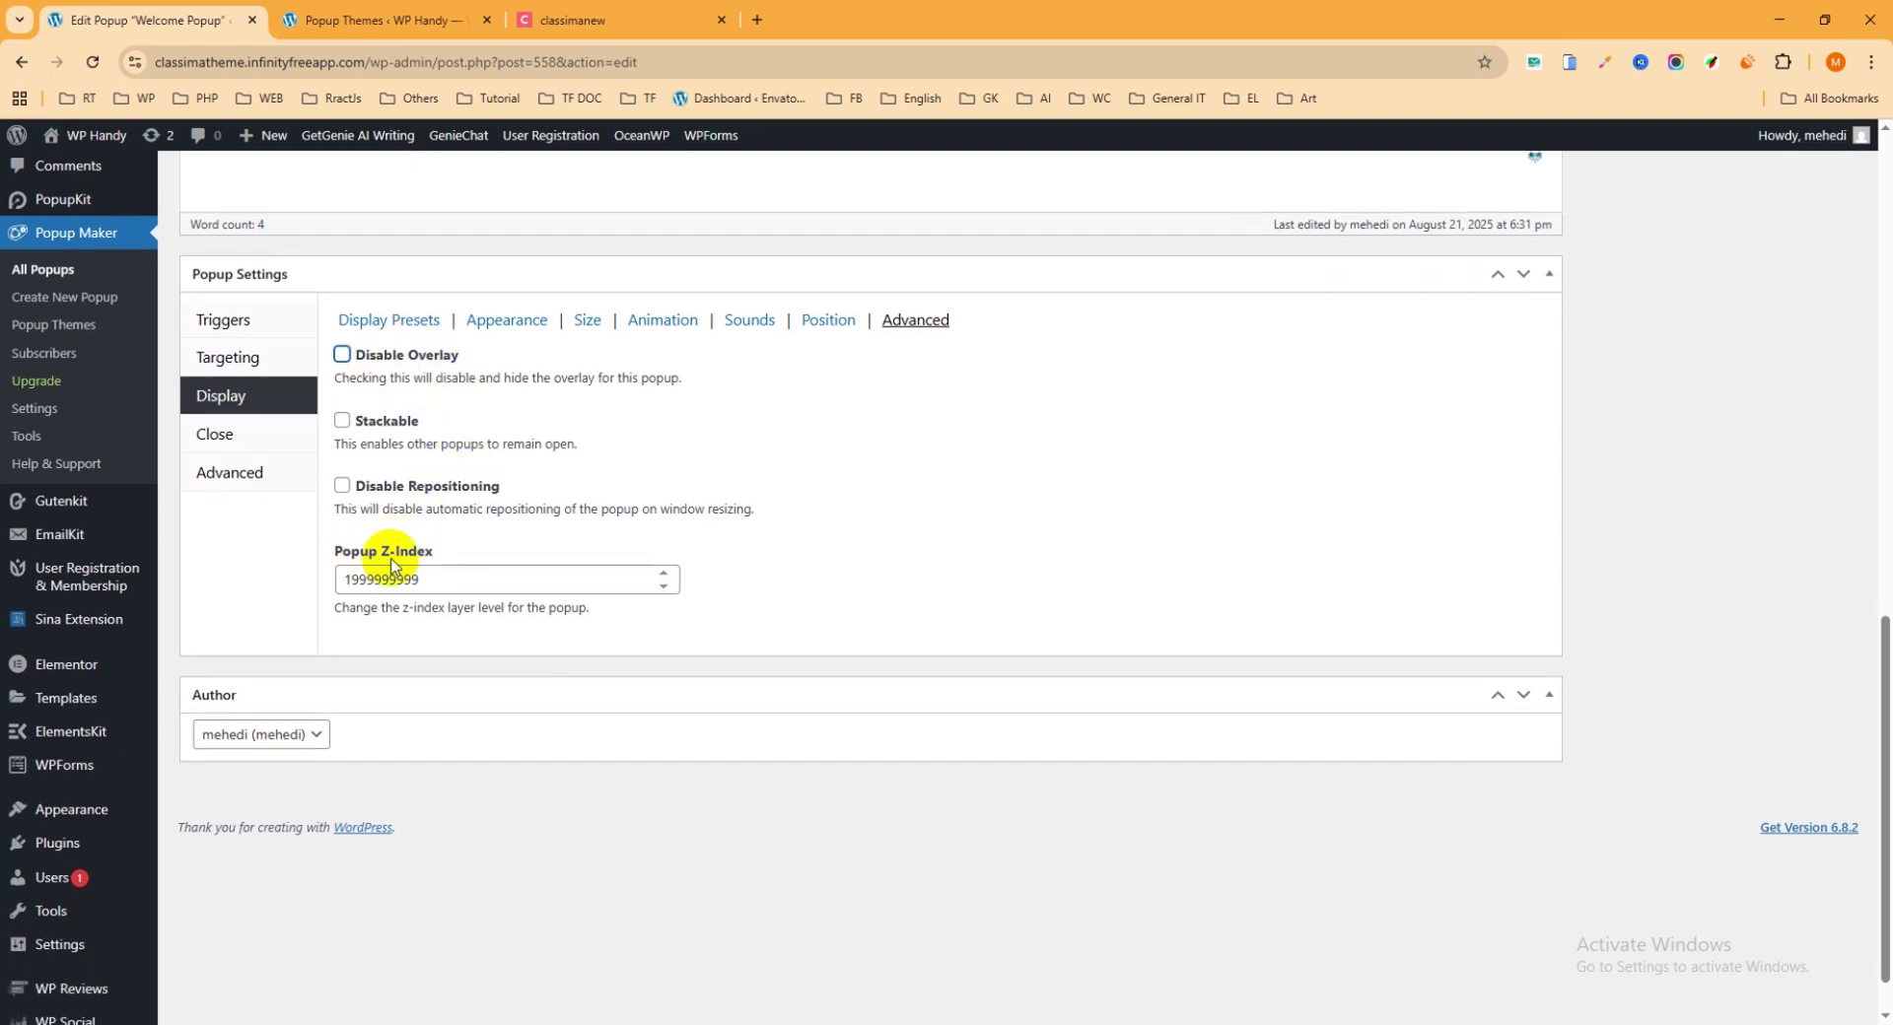
{"action": "left_click_drag", "start_coordinate": [436, 579], "coordinate": [284, 576]}
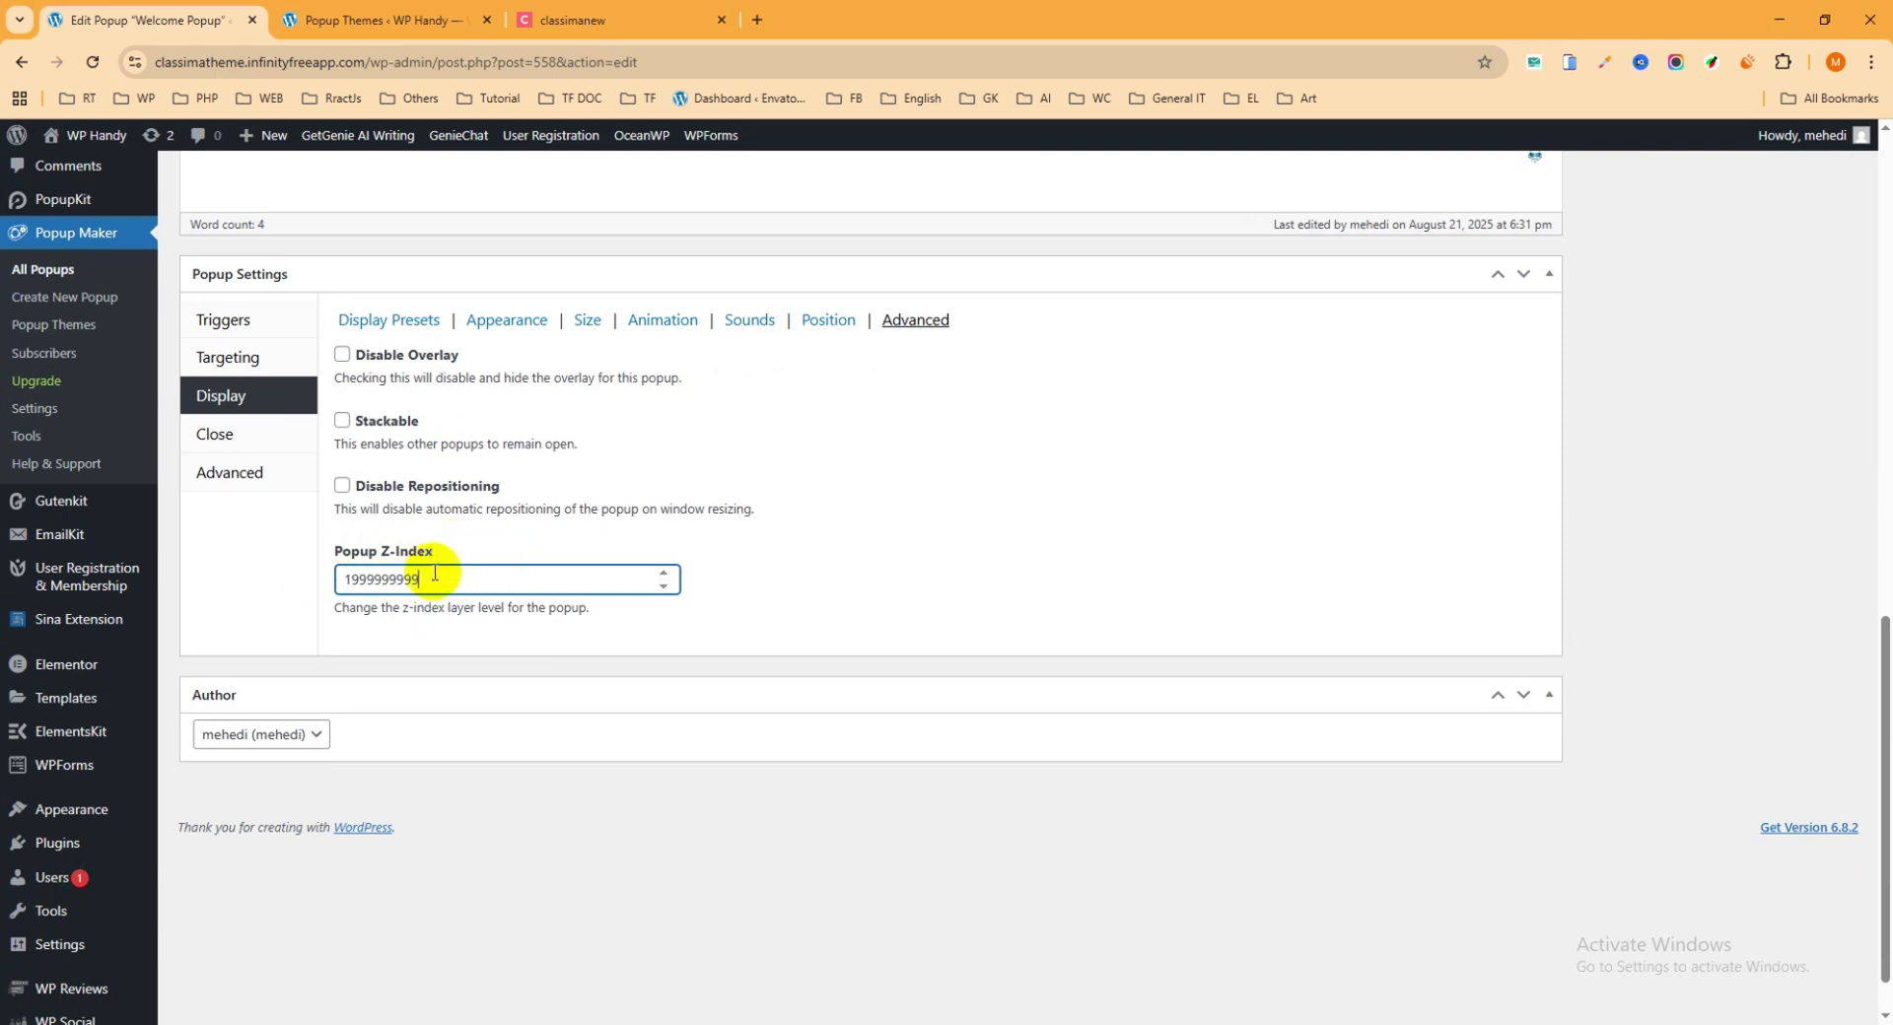
Step: Review the popup's close settings for the button, form submission and alternate methods
{"action": "left_click", "coordinate": [247, 434]}
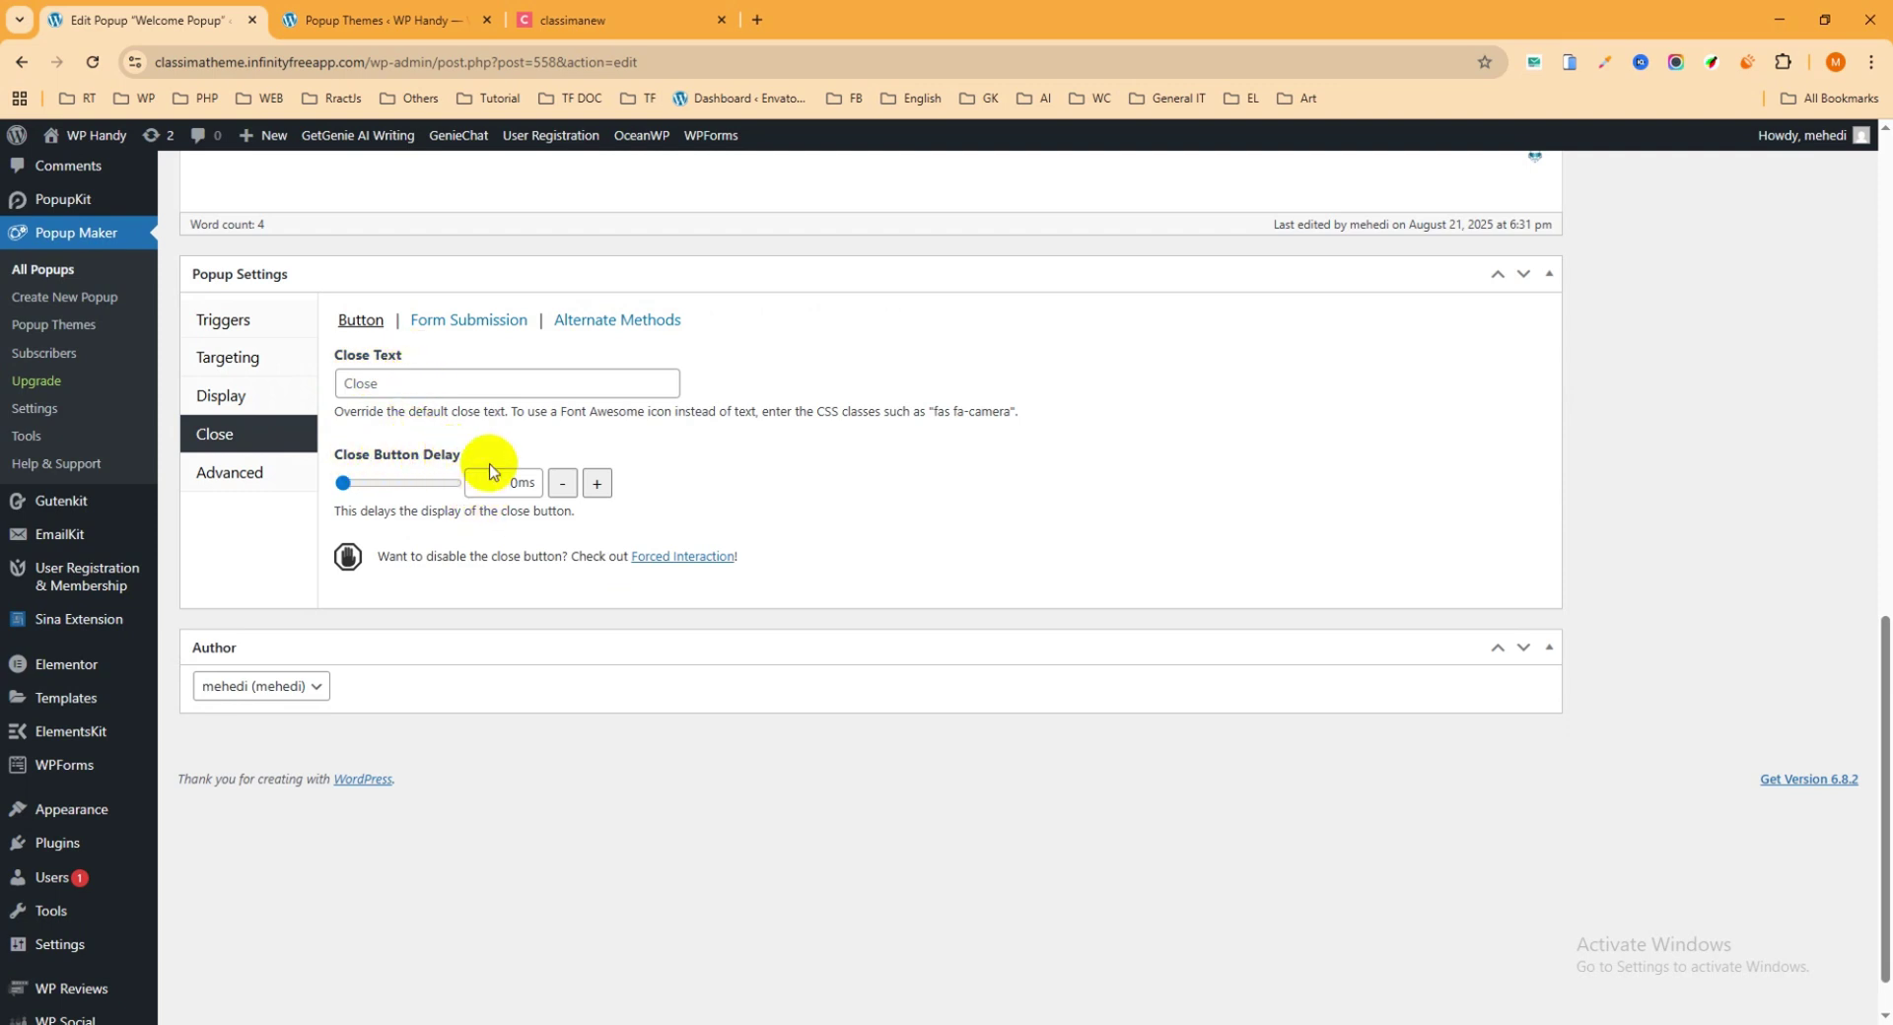
{"action": "left_click", "coordinate": [463, 320]}
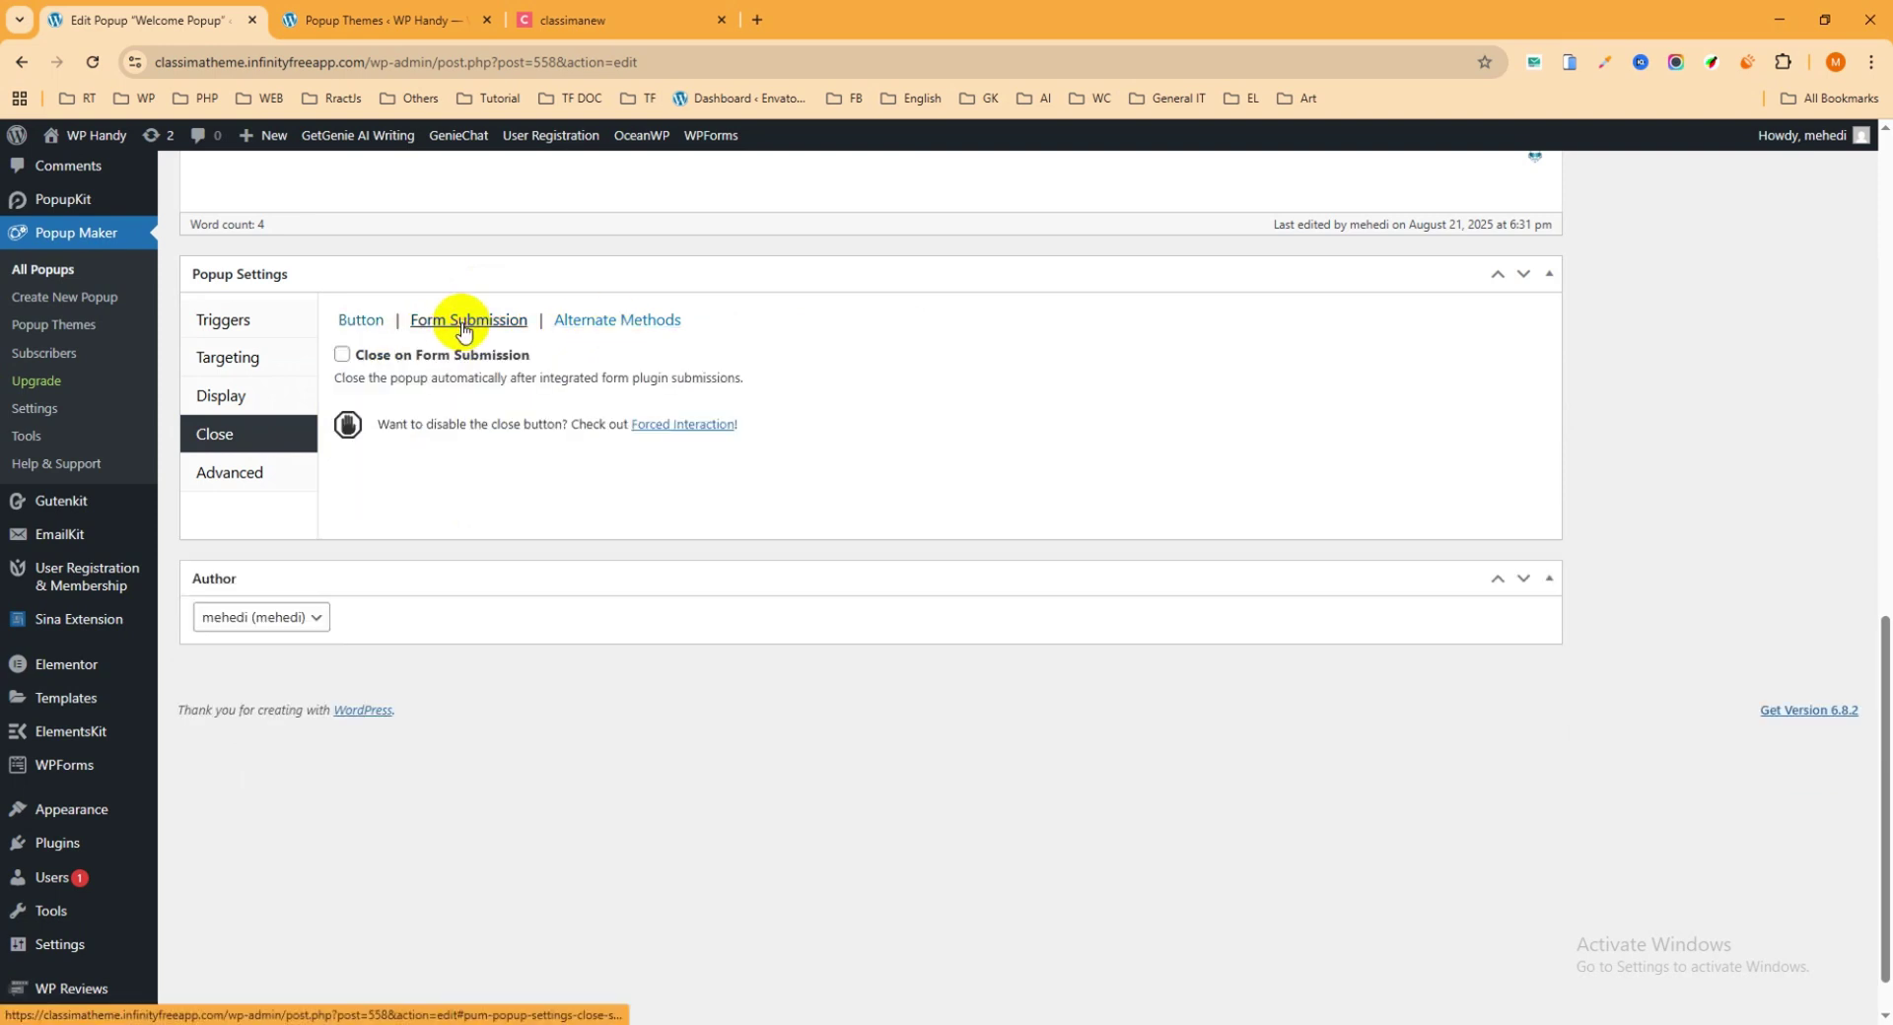
{"action": "left_click", "coordinate": [617, 321]}
{"action": "left_click", "coordinate": [466, 320]}
{"action": "left_click", "coordinate": [362, 321]}
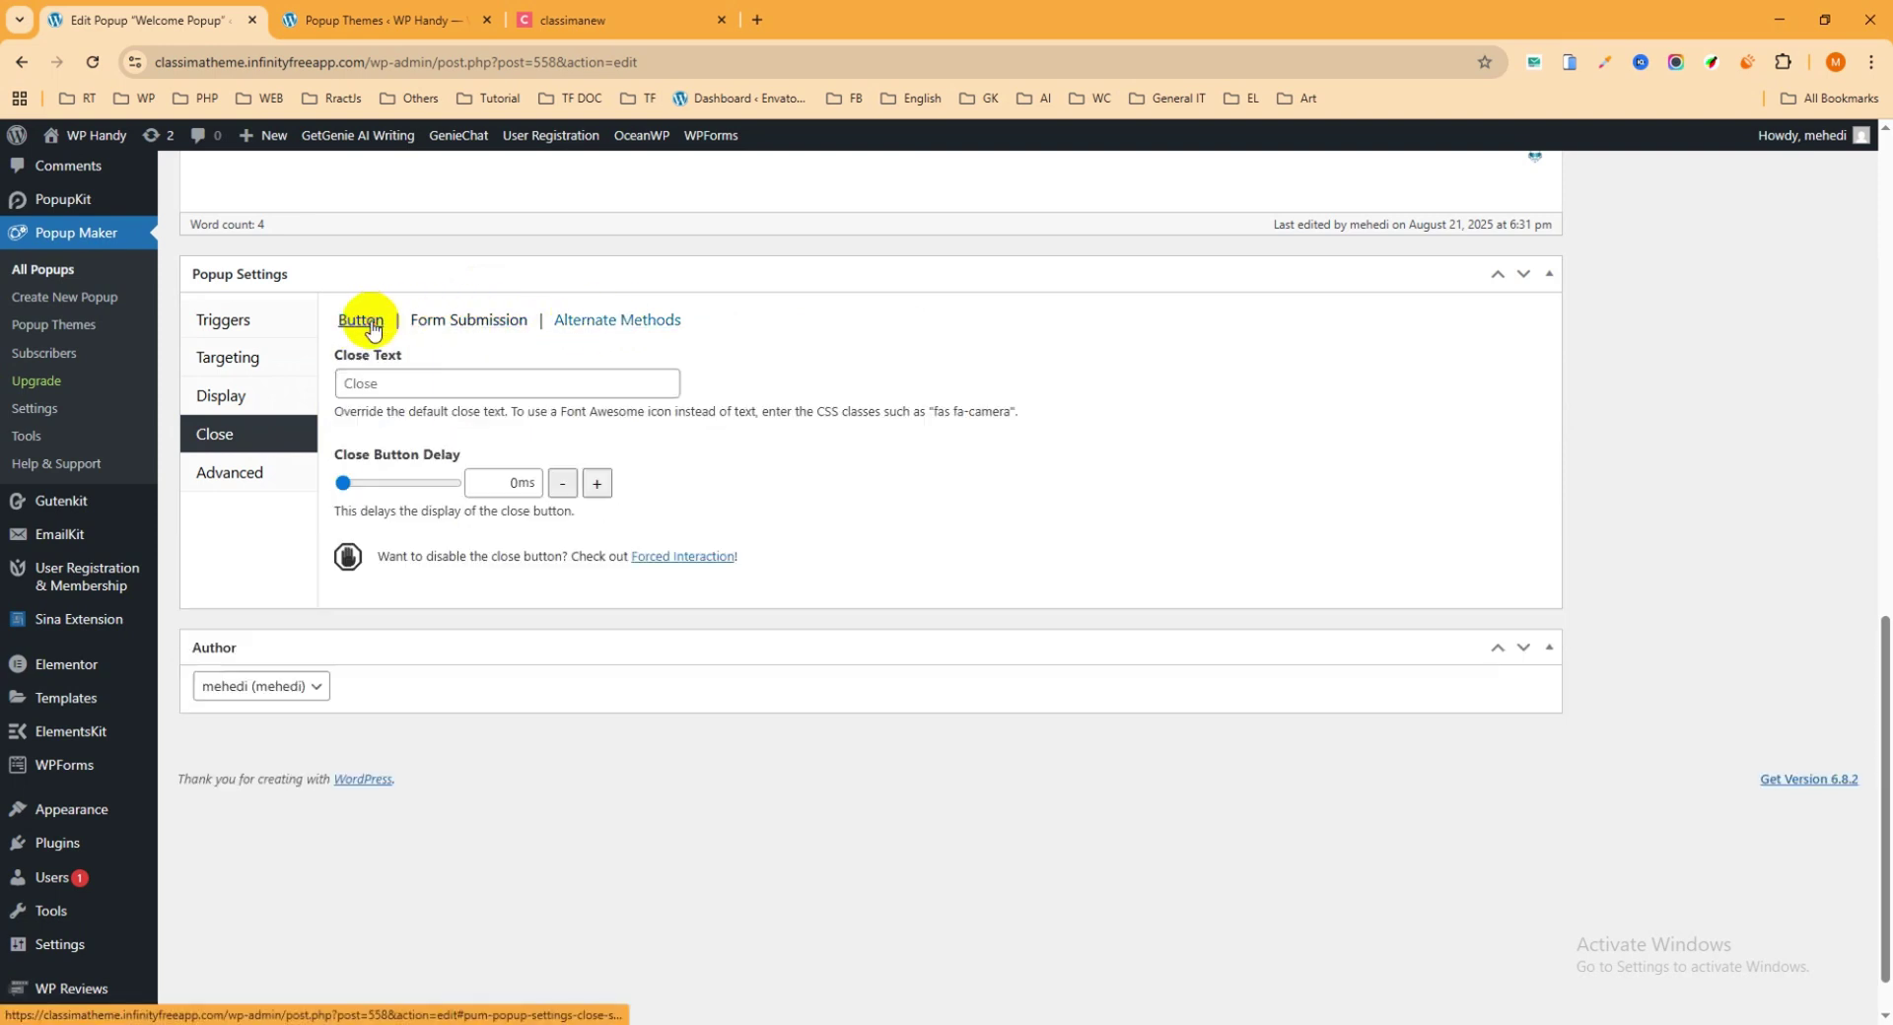
Step: Enable disabling of automatic re-triggering and of accessibility features in the popup's advanced settings, and update the popup
{"action": "left_click", "coordinate": [232, 473]}
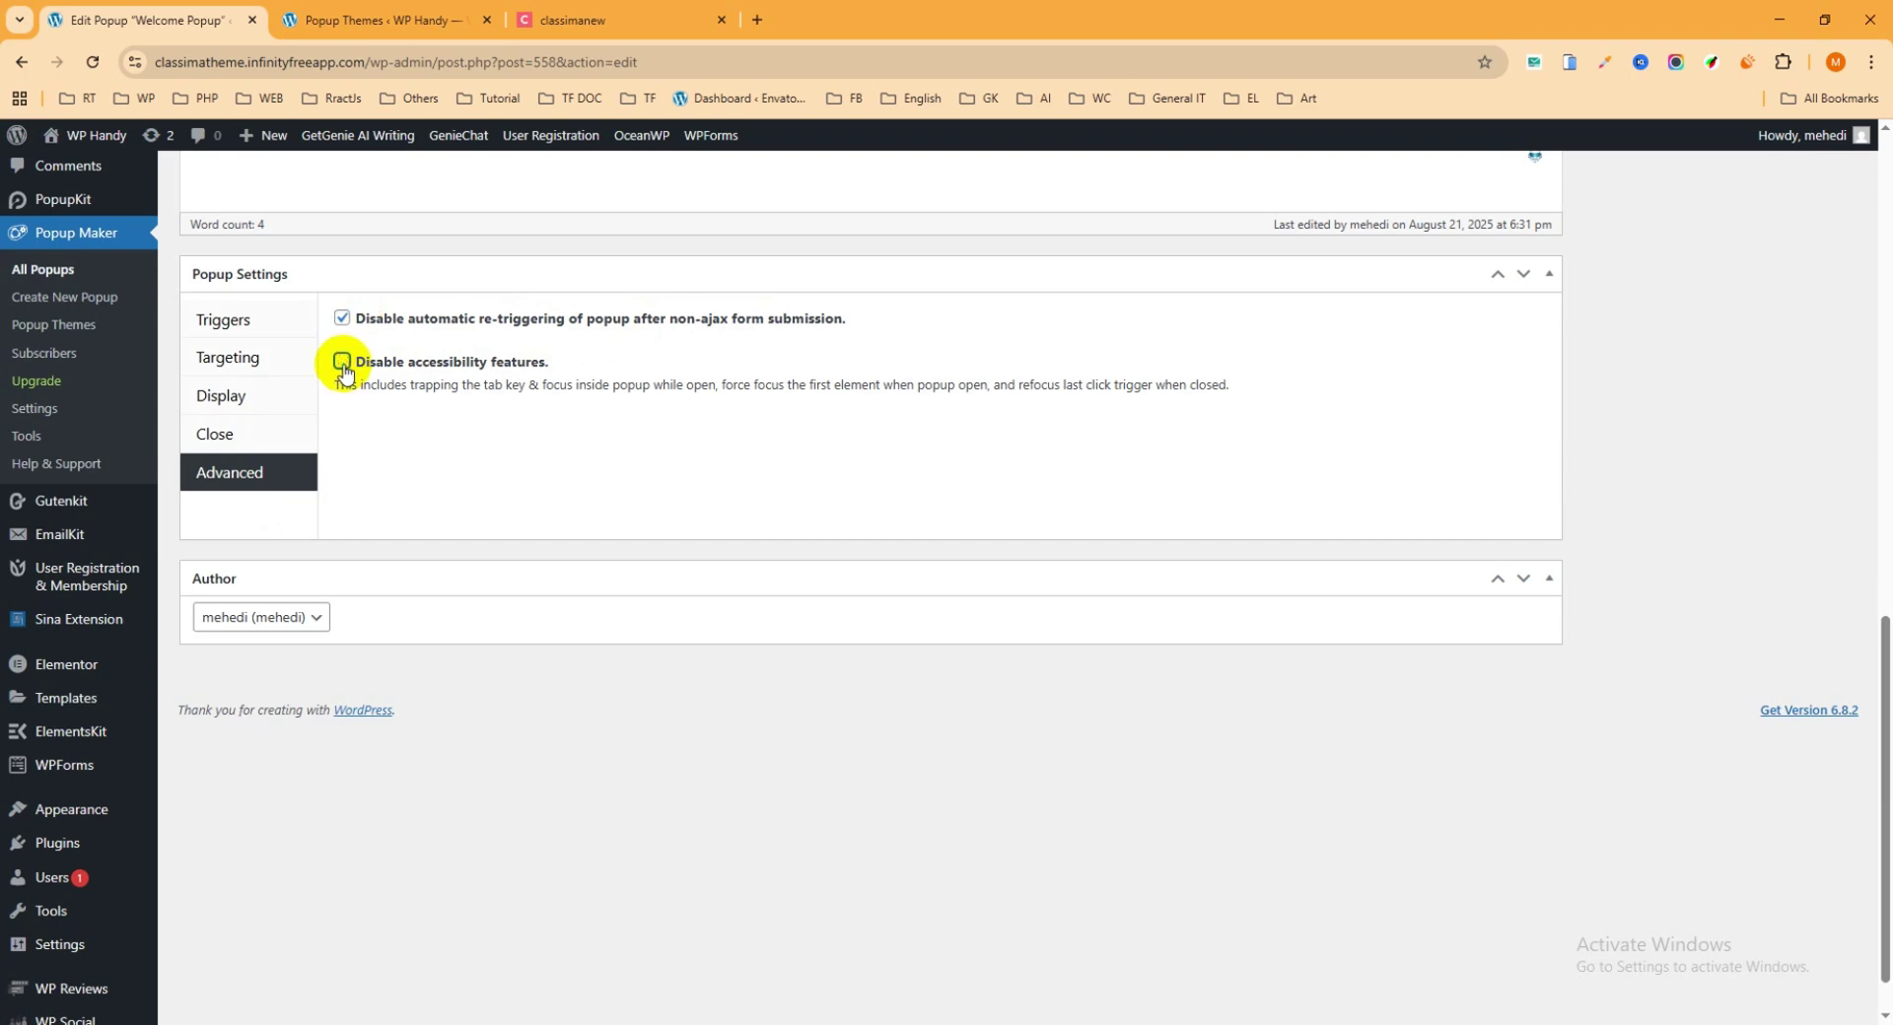
{"action": "left_click", "coordinate": [344, 362]}
{"action": "scroll", "coordinate": [1302, 474], "scroll_direction": "up", "scroll_amount": 5}
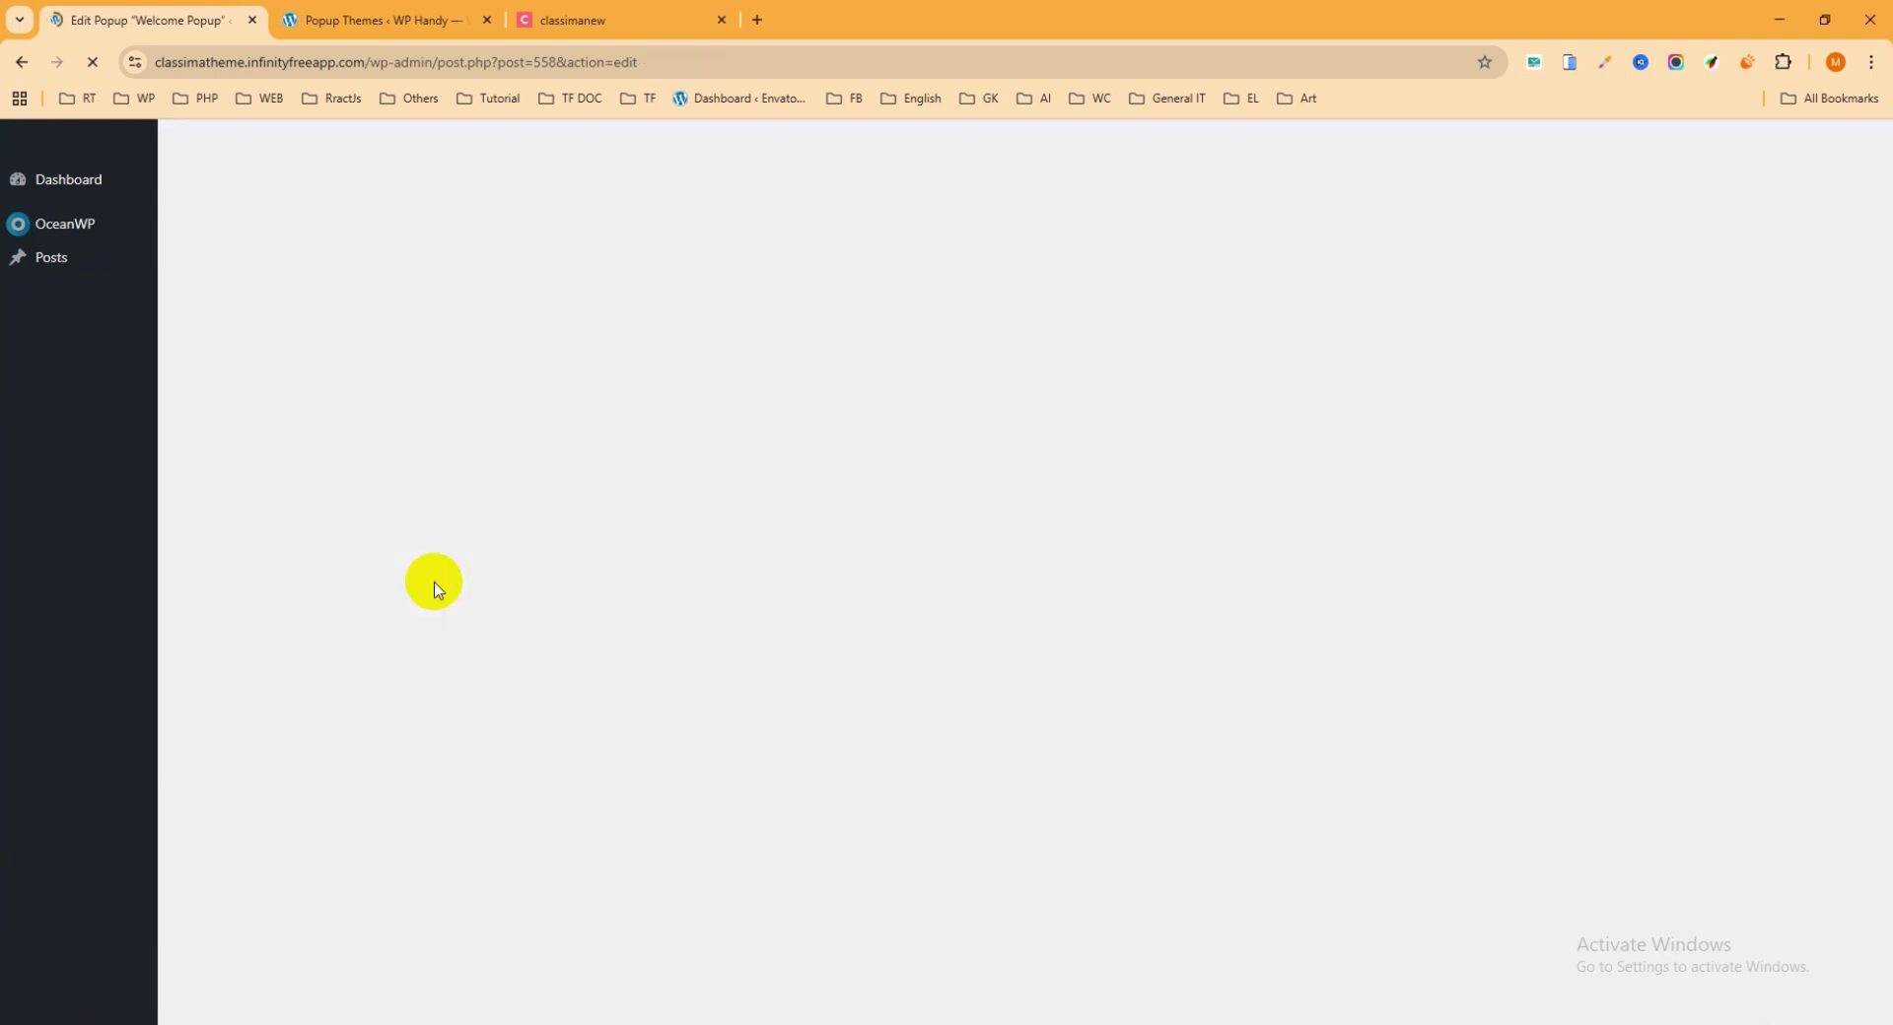
{"action": "scroll", "coordinate": [430, 539], "scroll_direction": "down", "scroll_amount": 7}
{"action": "scroll", "coordinate": [453, 539], "scroll_direction": "up", "scroll_amount": 6}
{"action": "scroll", "coordinate": [455, 545], "scroll_direction": "down", "scroll_amount": 12}
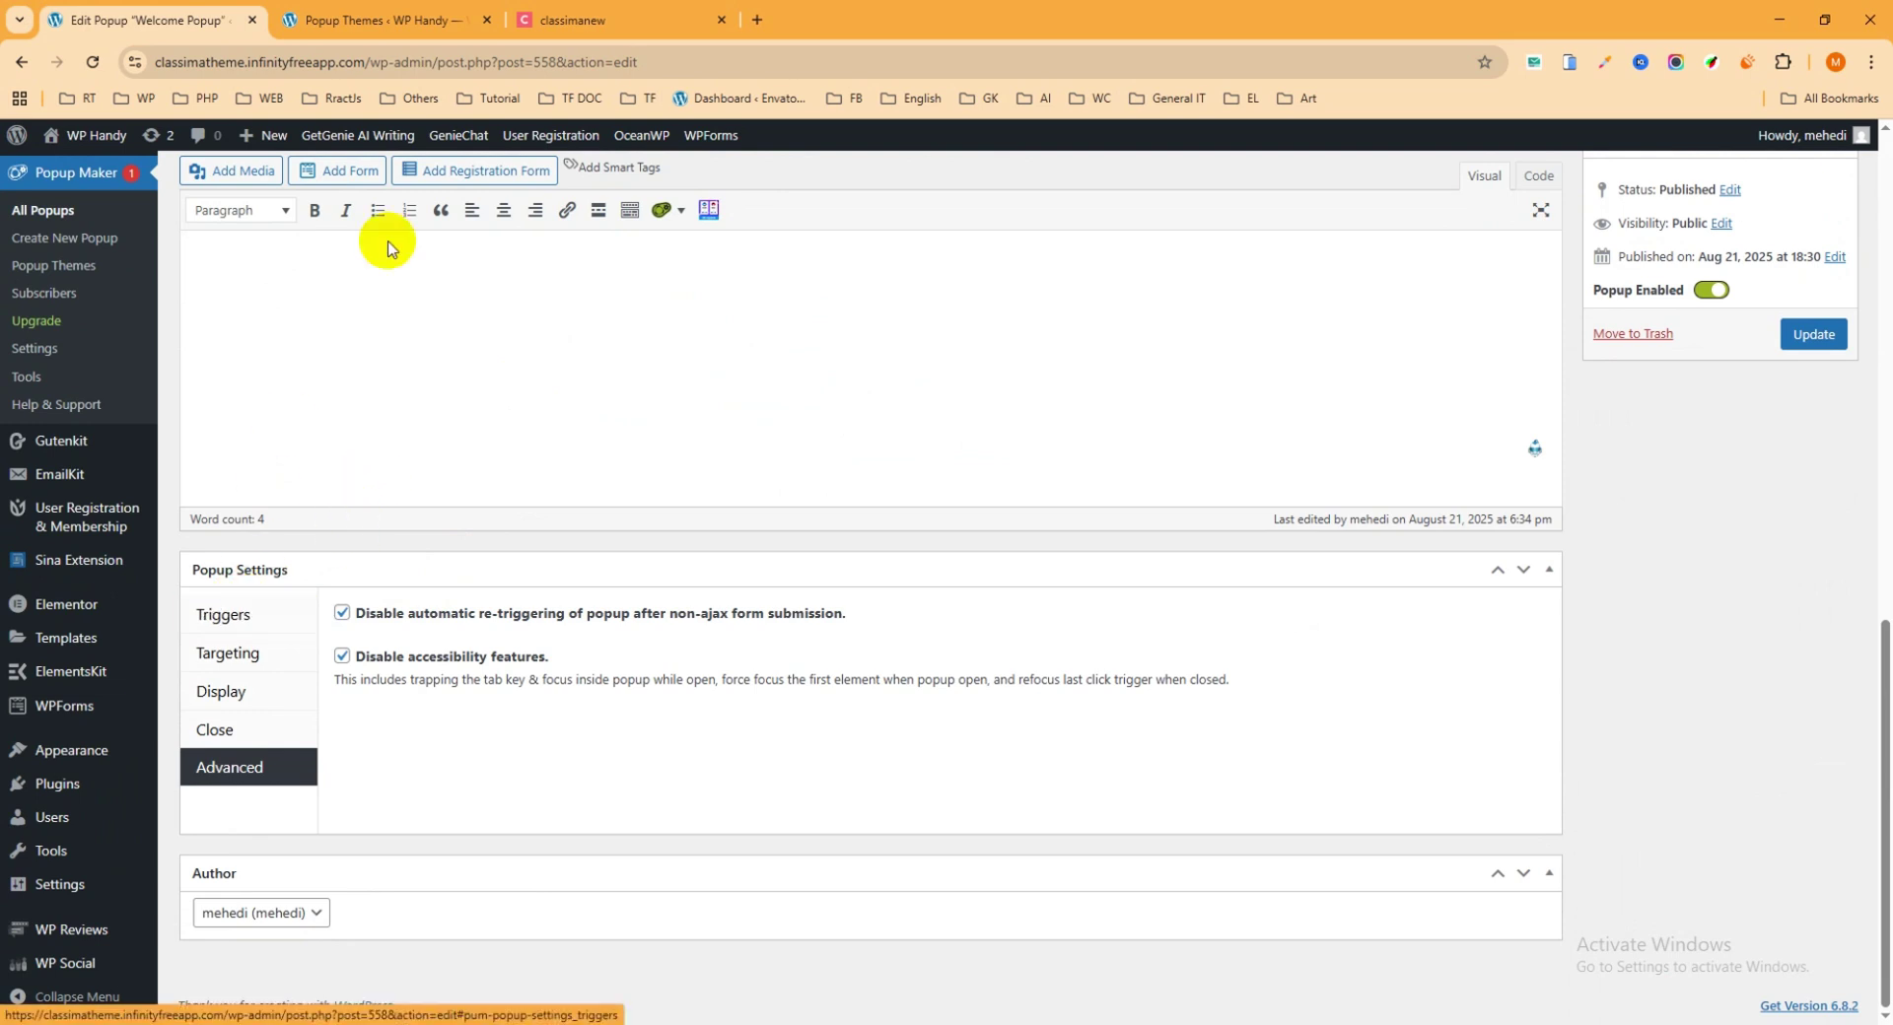
Step: Skip the guided tour and open the live site in a new tab to check the welcome popup
{"action": "scroll", "coordinate": [419, 286], "scroll_direction": "up", "scroll_amount": 3}
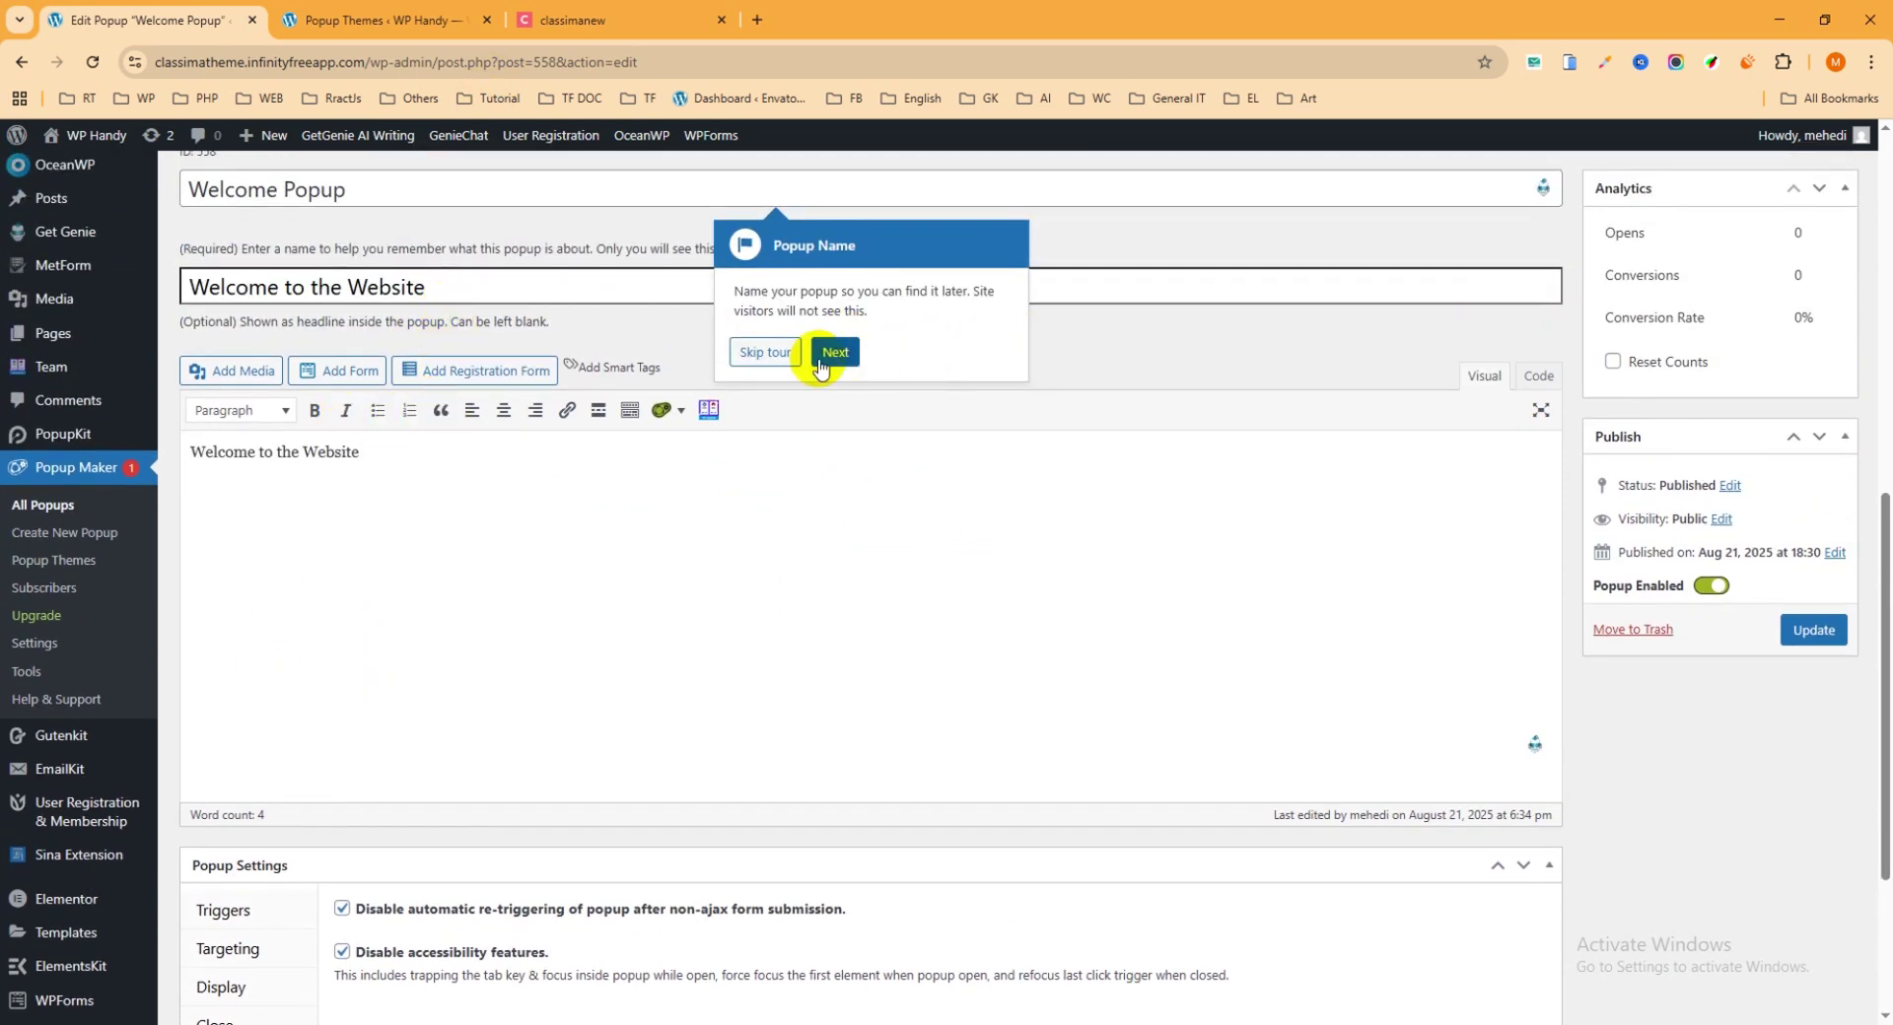
{"action": "left_click", "coordinate": [765, 351]}
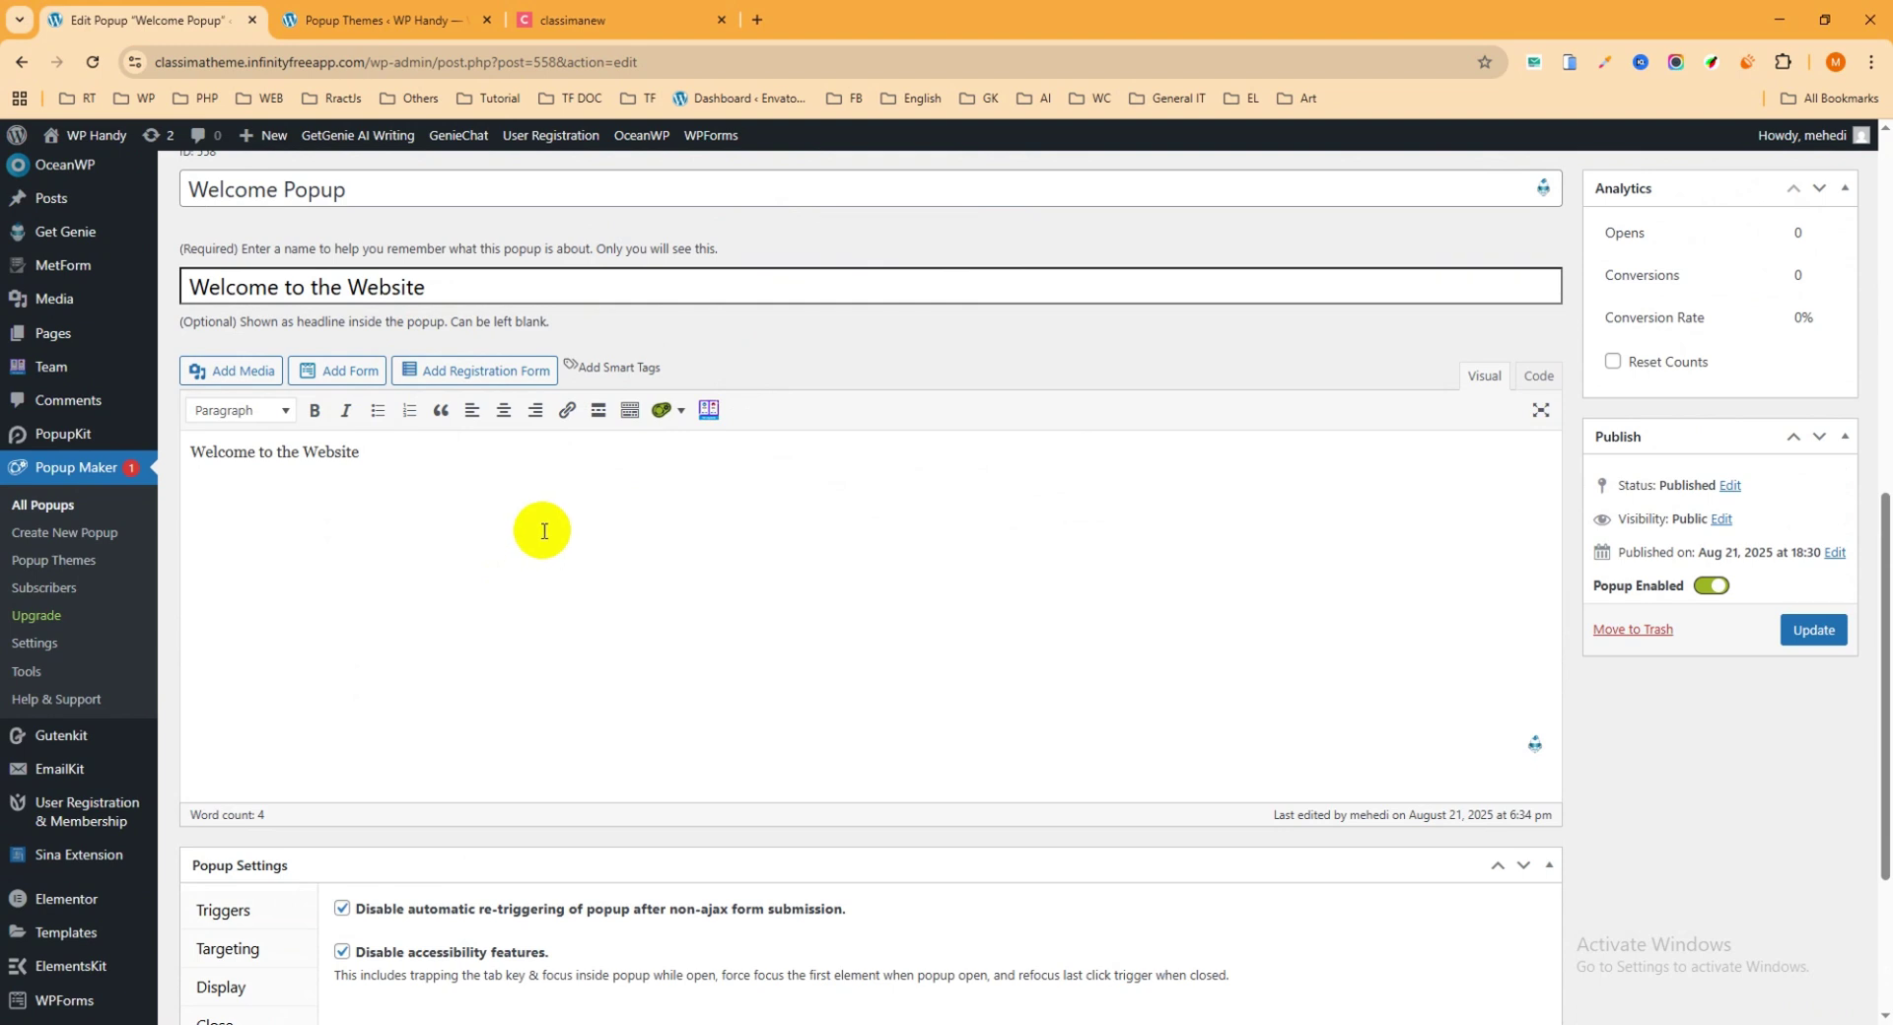
{"action": "mouse_move", "coordinate": [87, 135]}
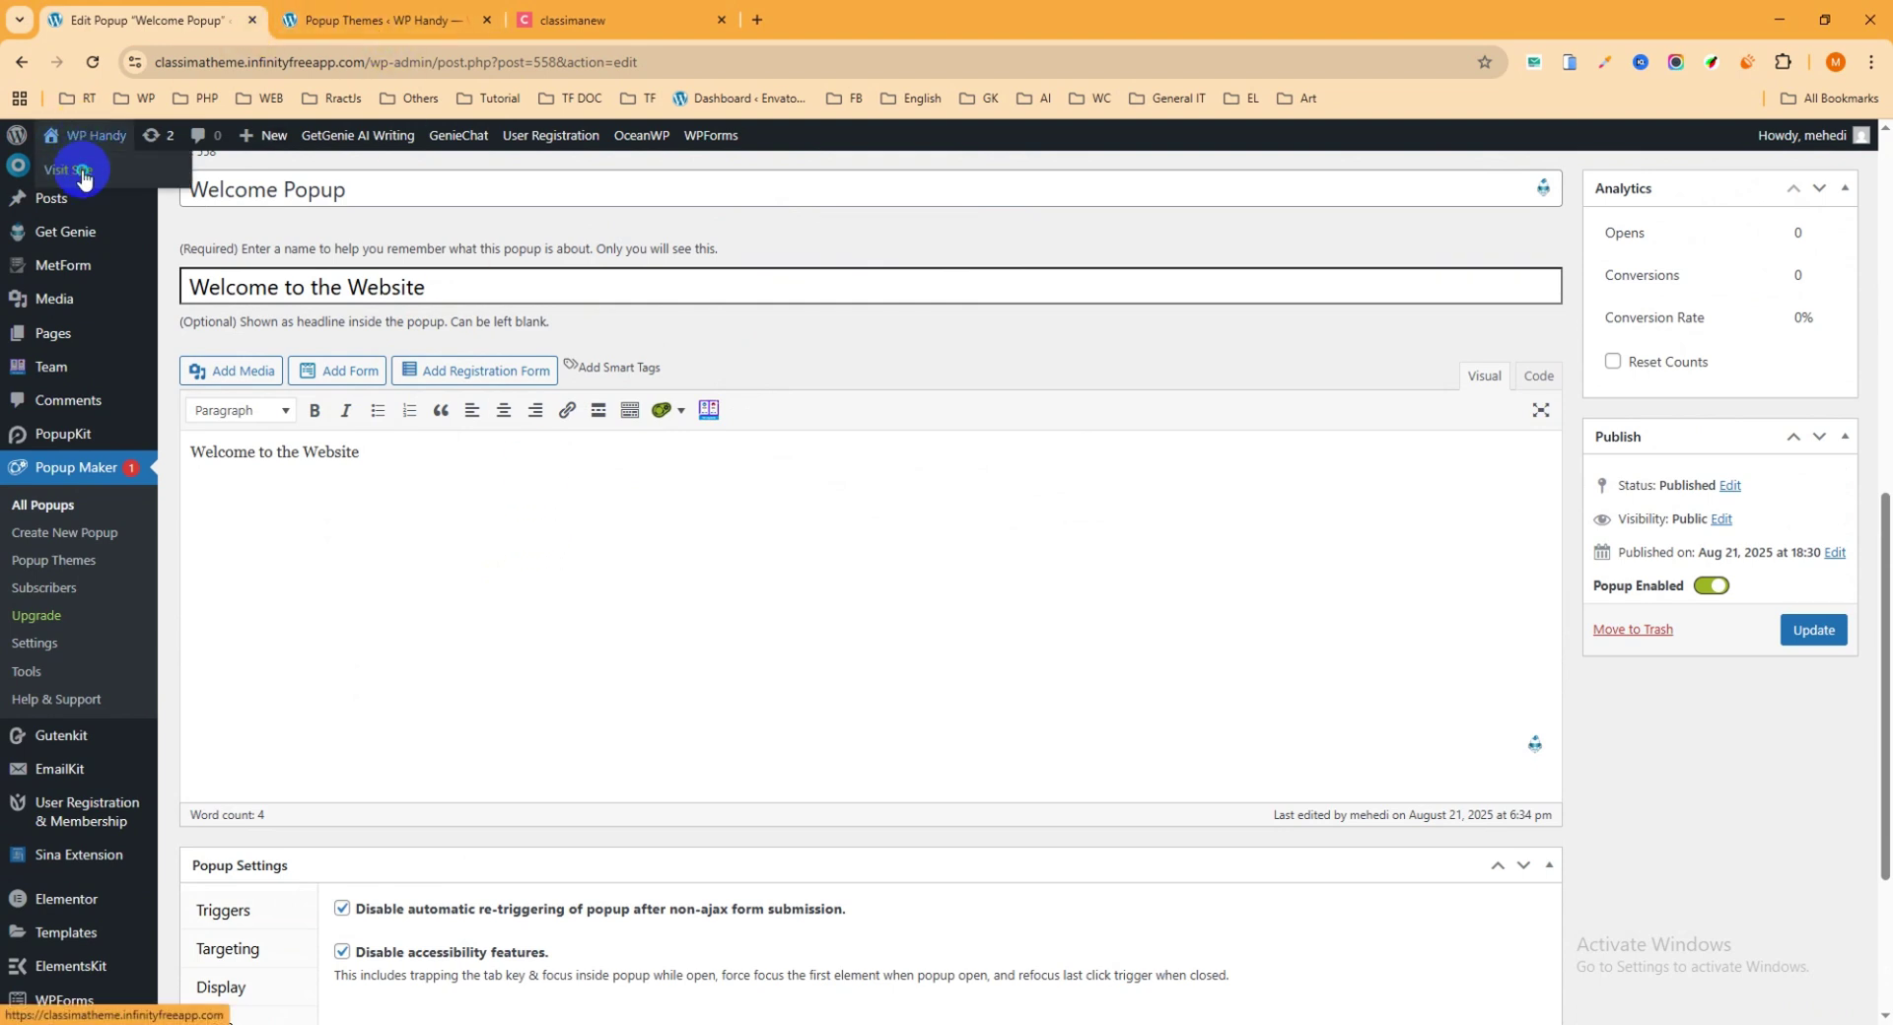
{"action": "right_click", "coordinate": [83, 176]}
{"action": "left_click", "coordinate": [129, 197]}
{"action": "left_click", "coordinate": [591, 20]}
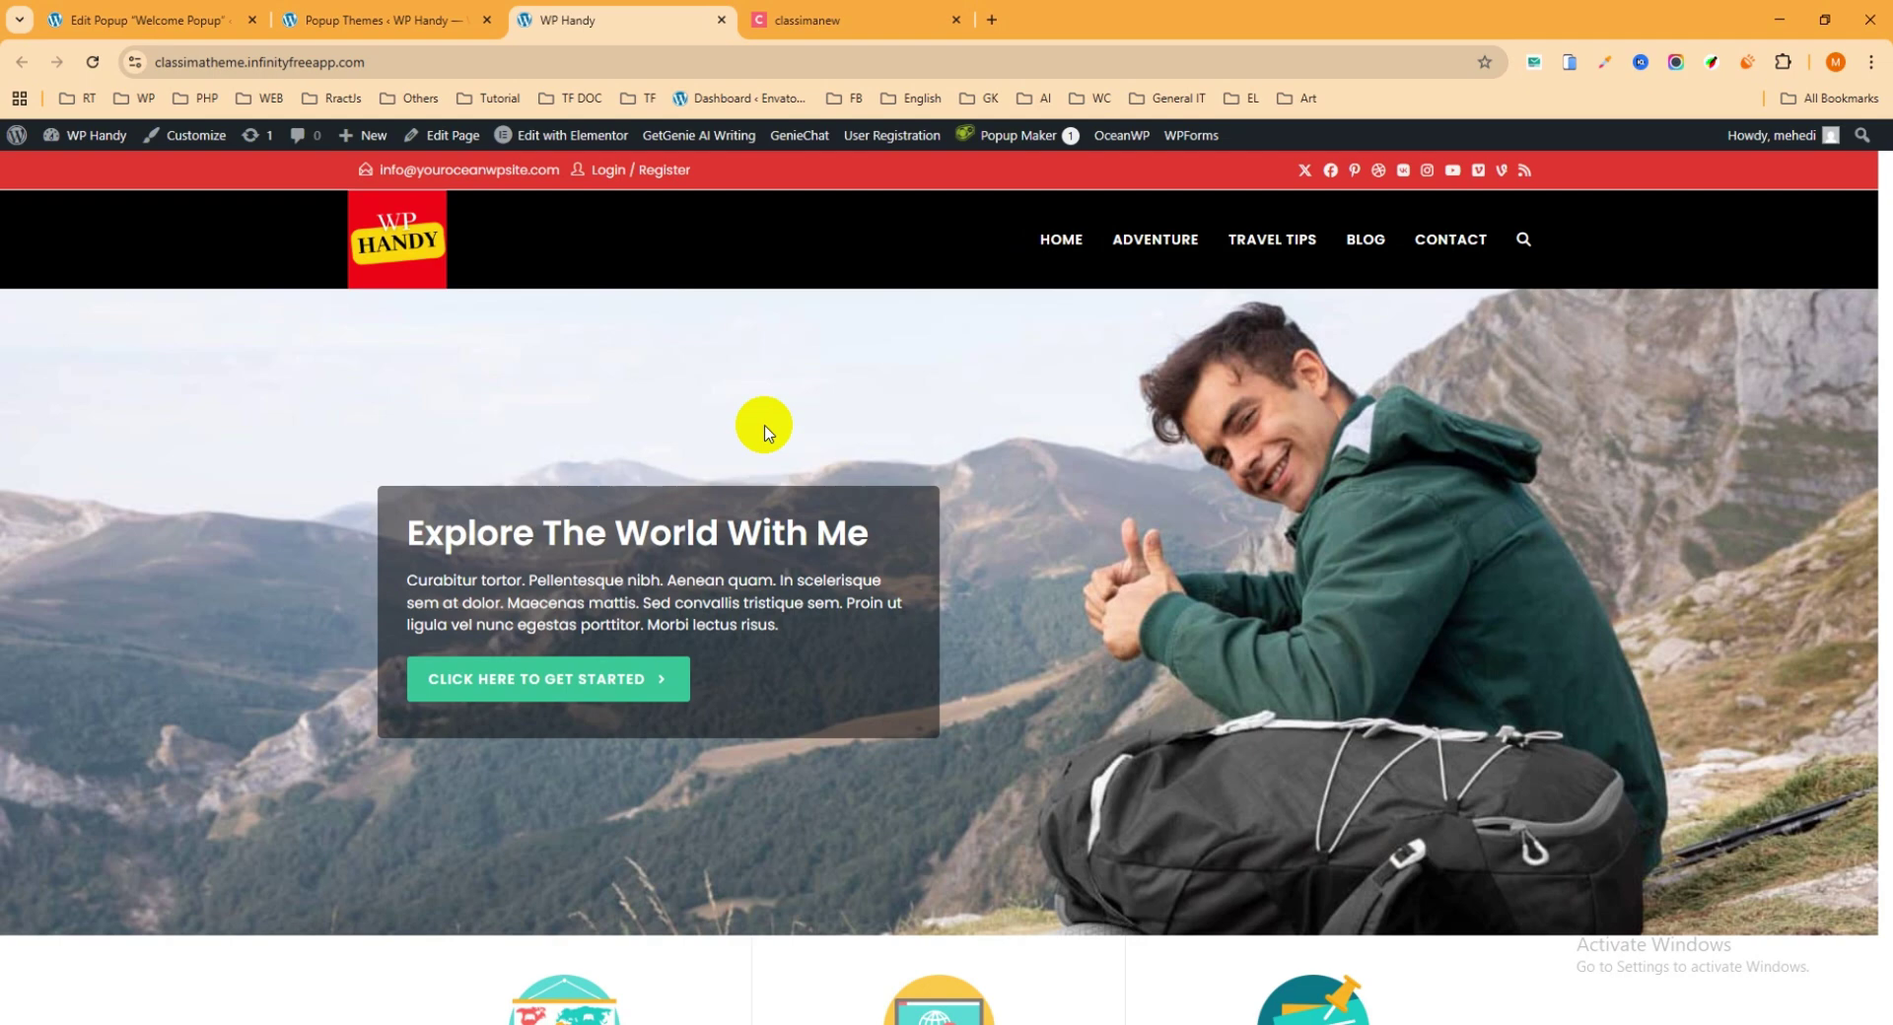
Step: Load the site address classimatheme.infinityfreeapp.com in a new incognito window to check the popup, and return to the regular browser window
{"action": "left_click", "coordinate": [360, 63]}
{"action": "key", "text": "ctrl+c"}
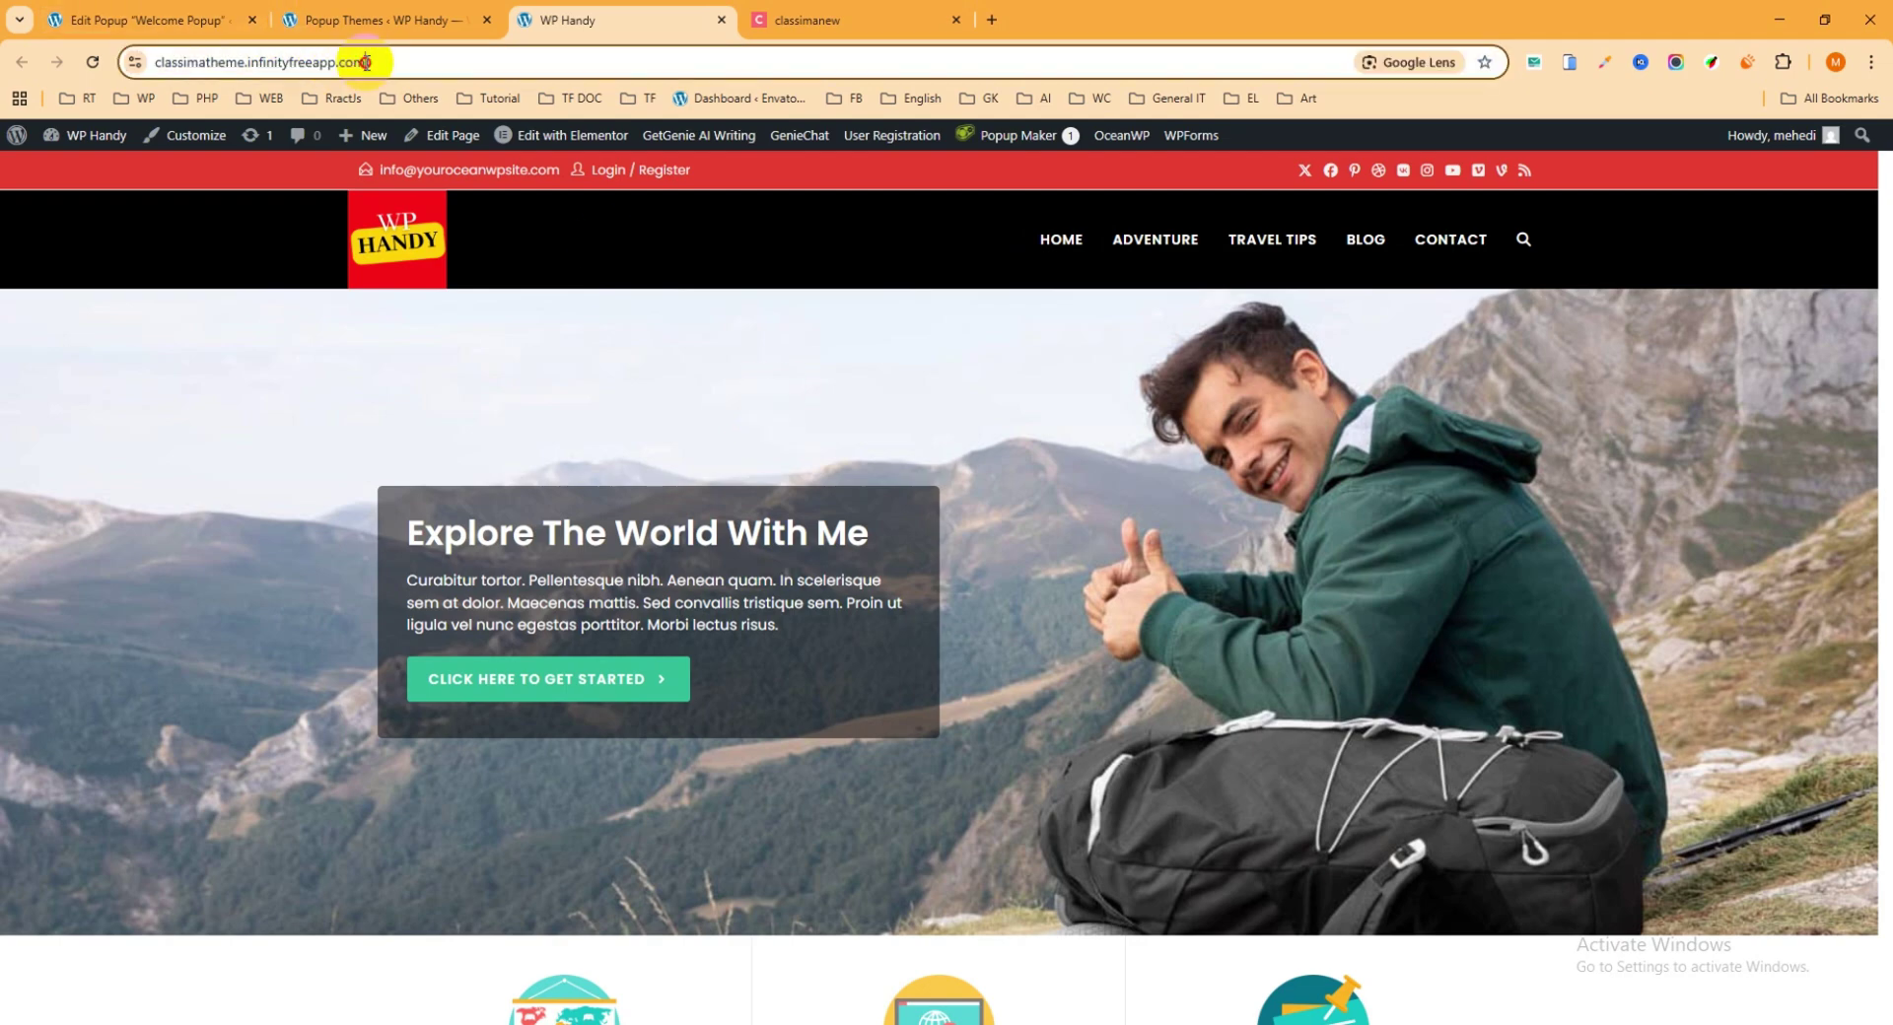
{"action": "left_click", "coordinate": [1871, 62]}
{"action": "left_click", "coordinate": [1824, 146]}
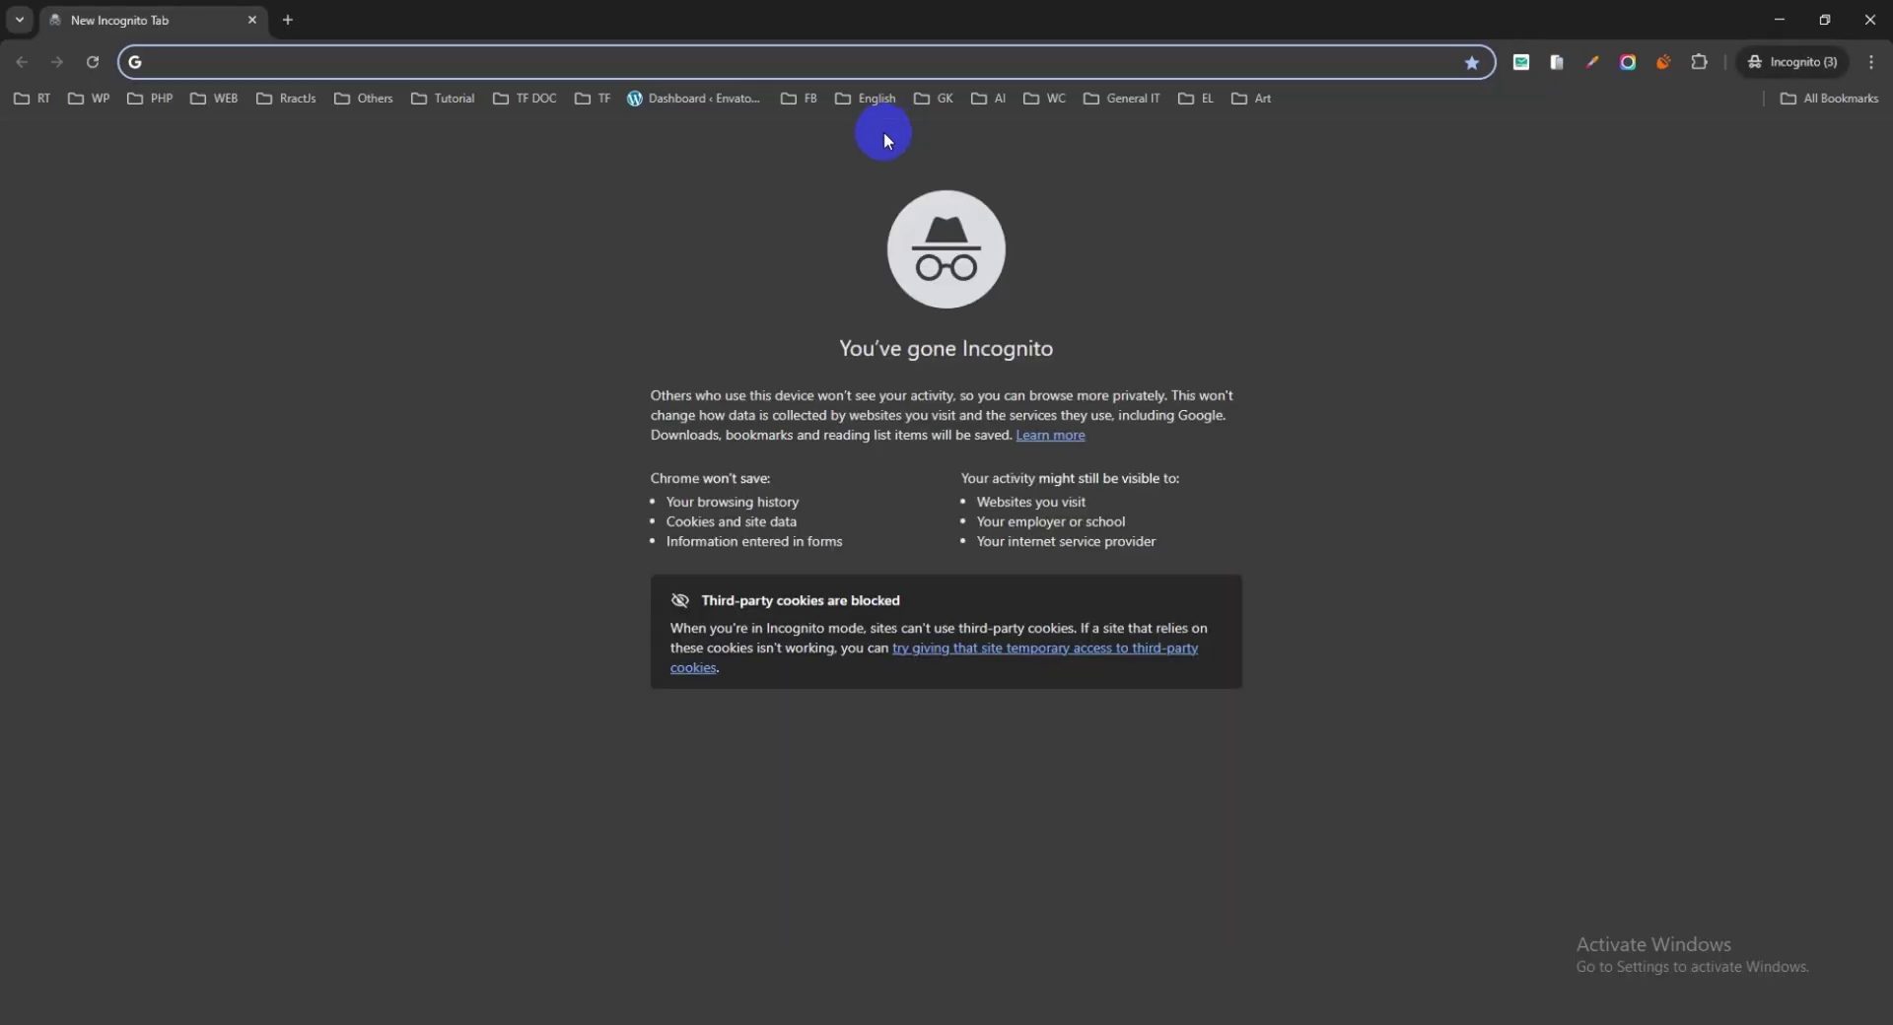
{"action": "key", "text": "ctrl+v"}
{"action": "key", "text": "Return"}
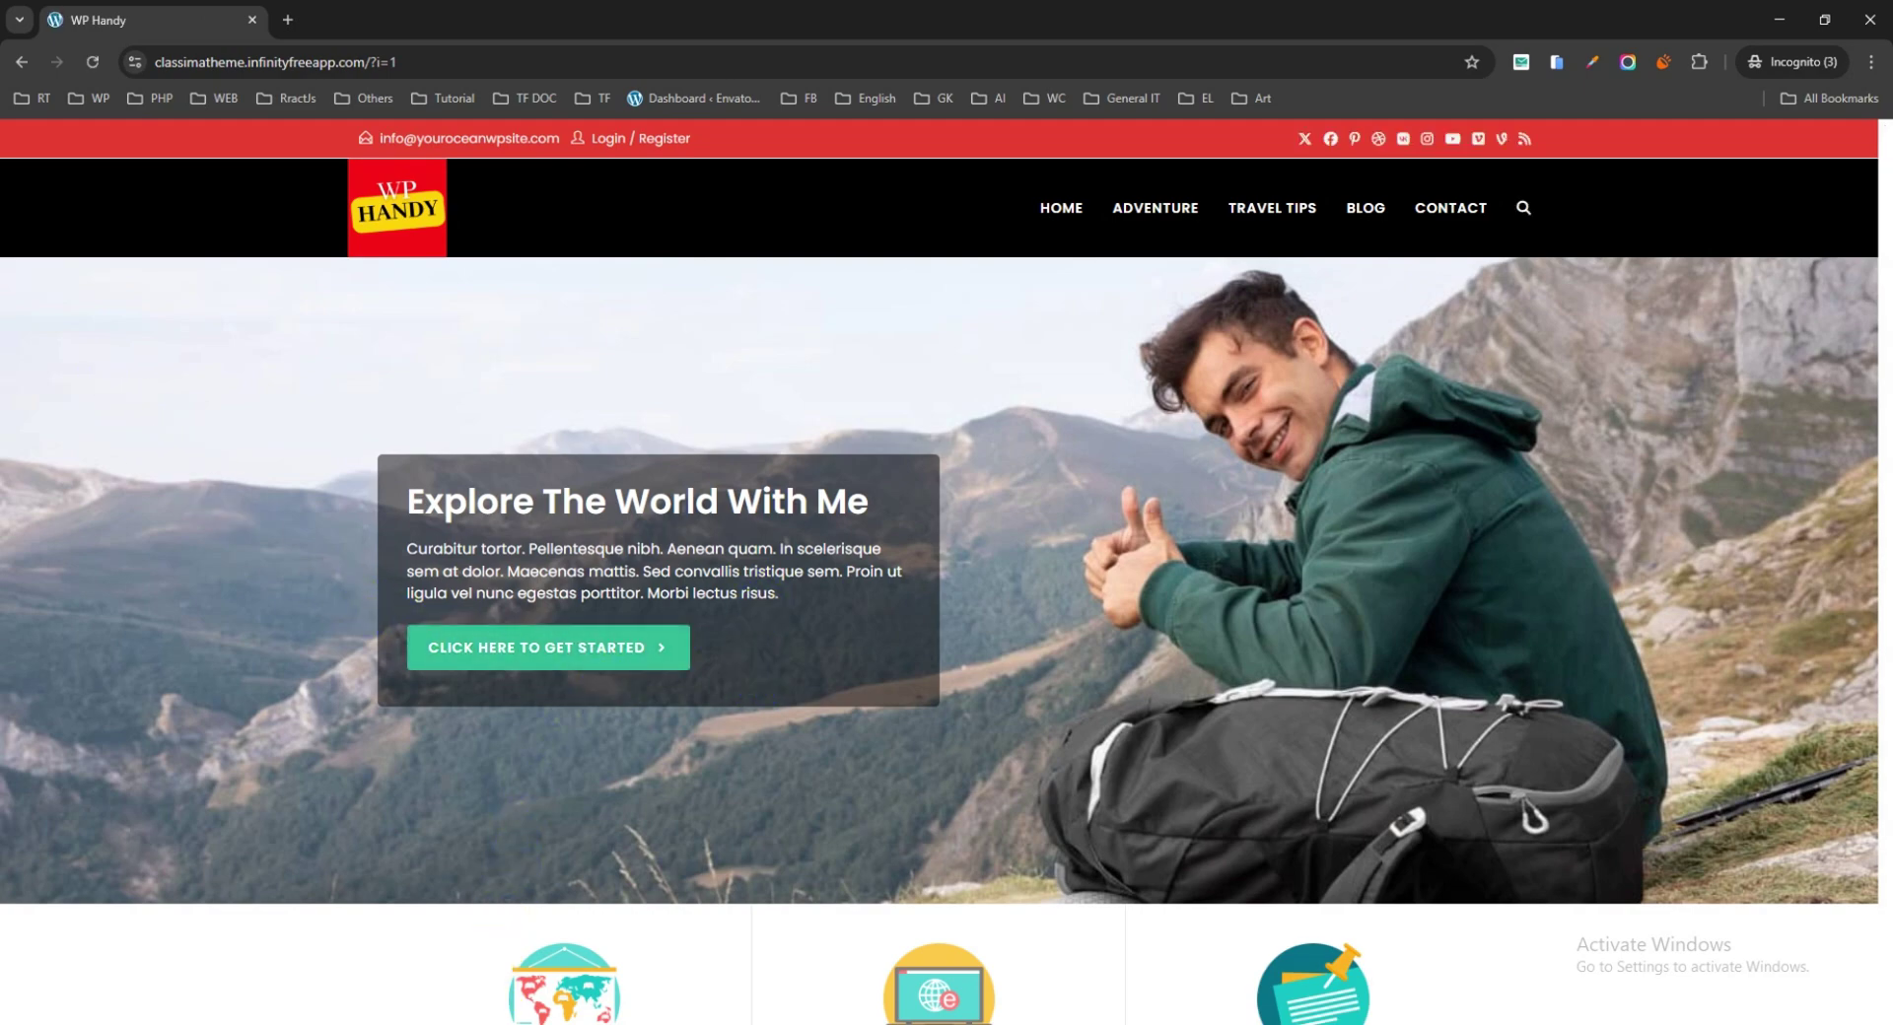
{"action": "mouse_move", "coordinate": [372, 1016]}
{"action": "left_click", "coordinate": [254, 963]}
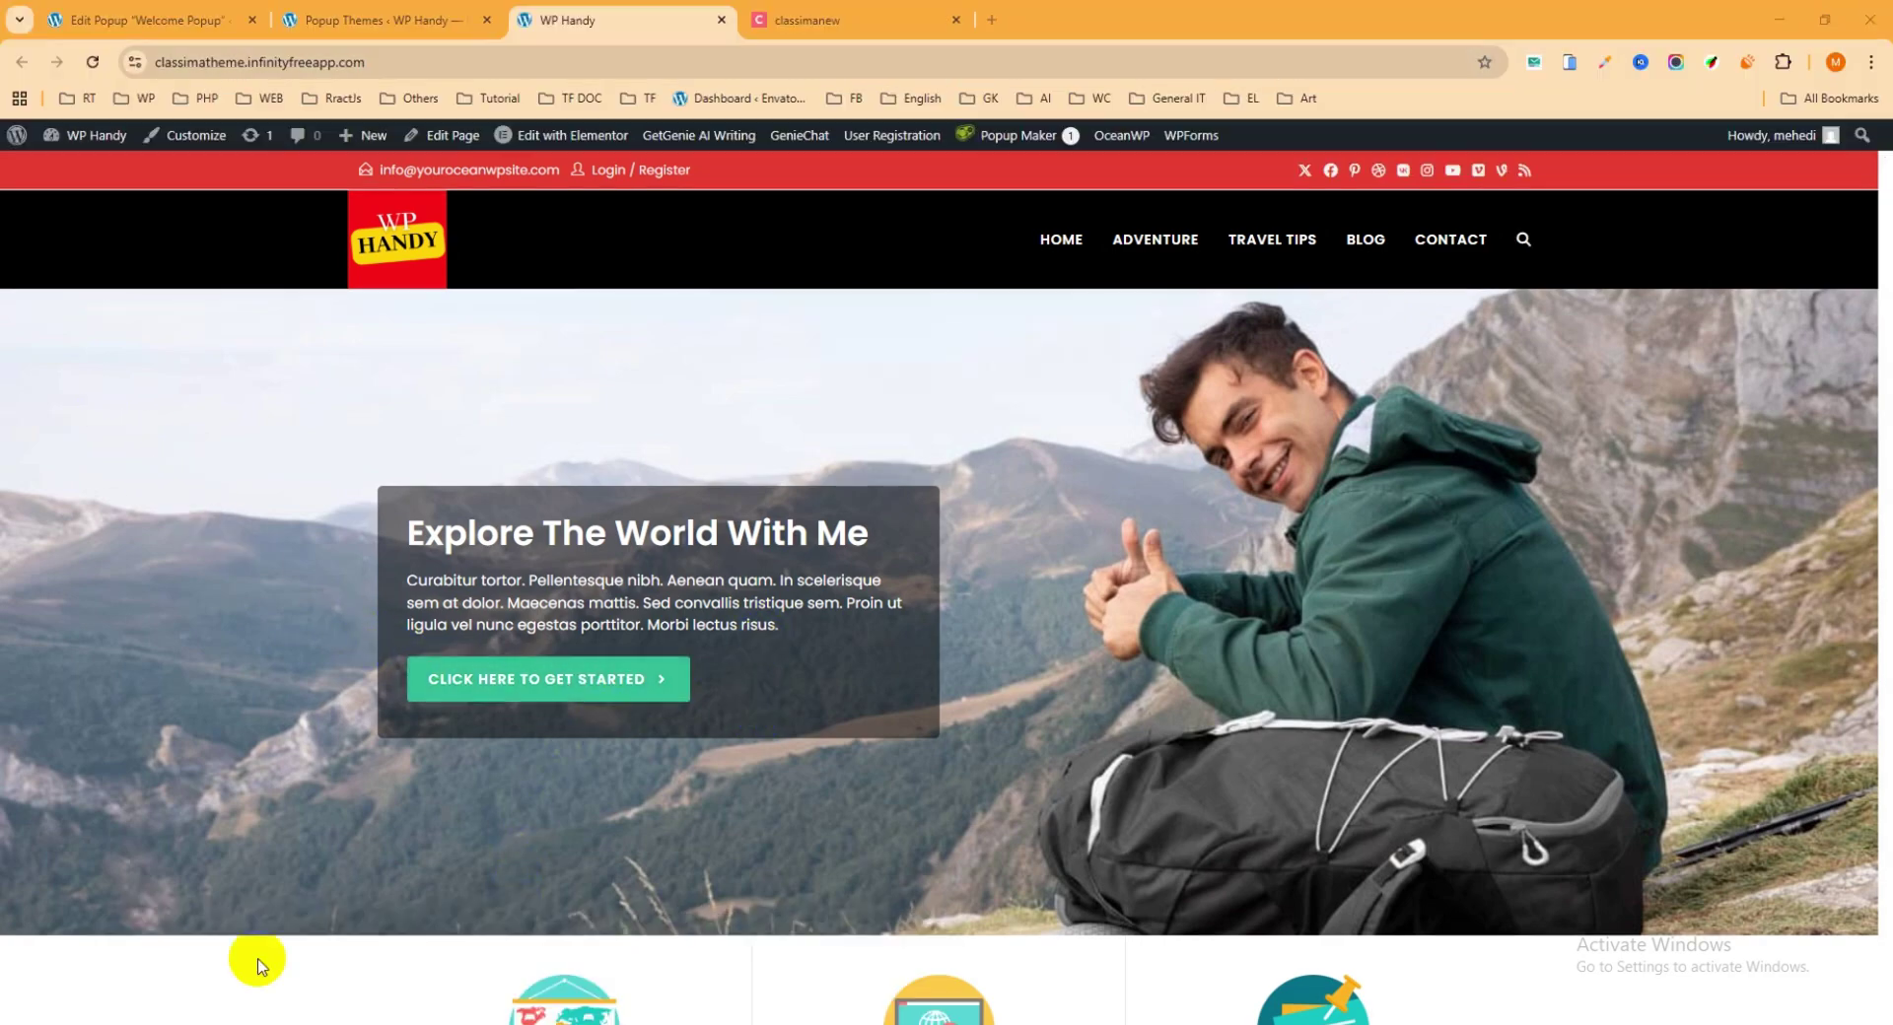
Step: Go to the list of all popups and open the Welcome Popup for editing in a new tab
{"action": "left_click", "coordinate": [148, 18]}
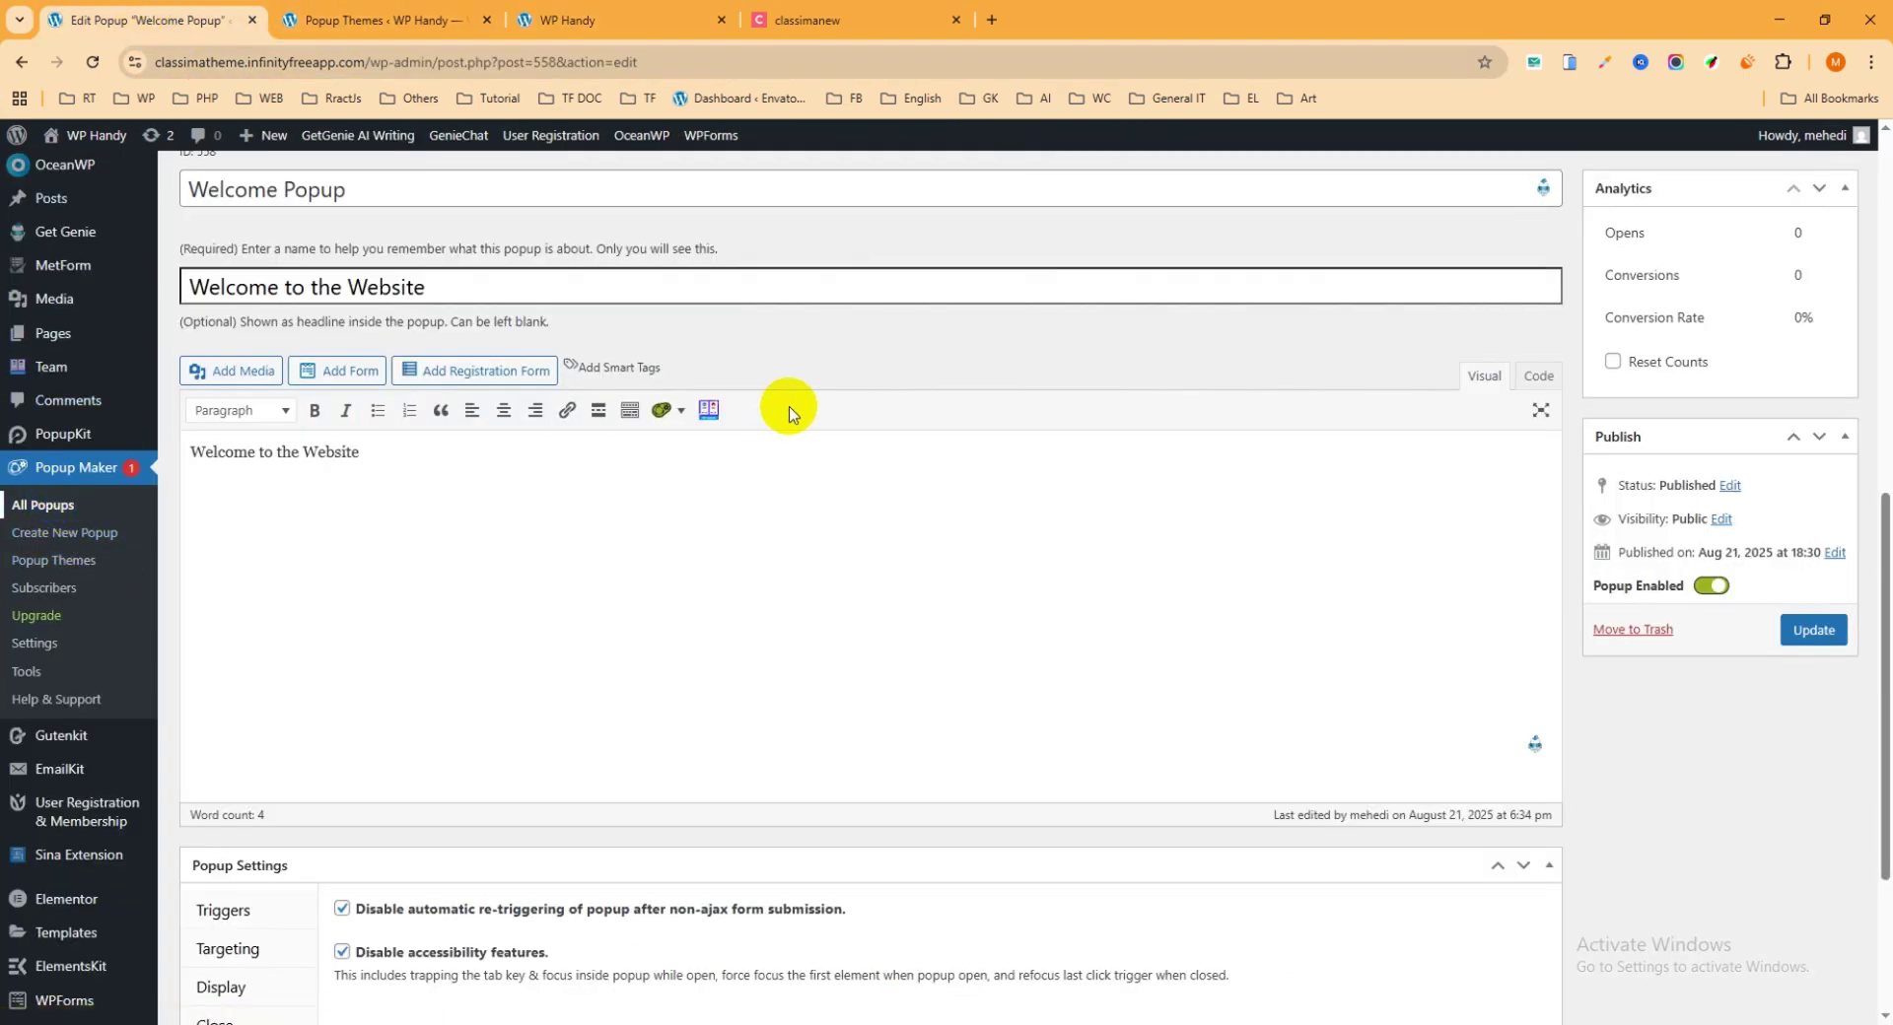
{"action": "left_click", "coordinate": [44, 505]}
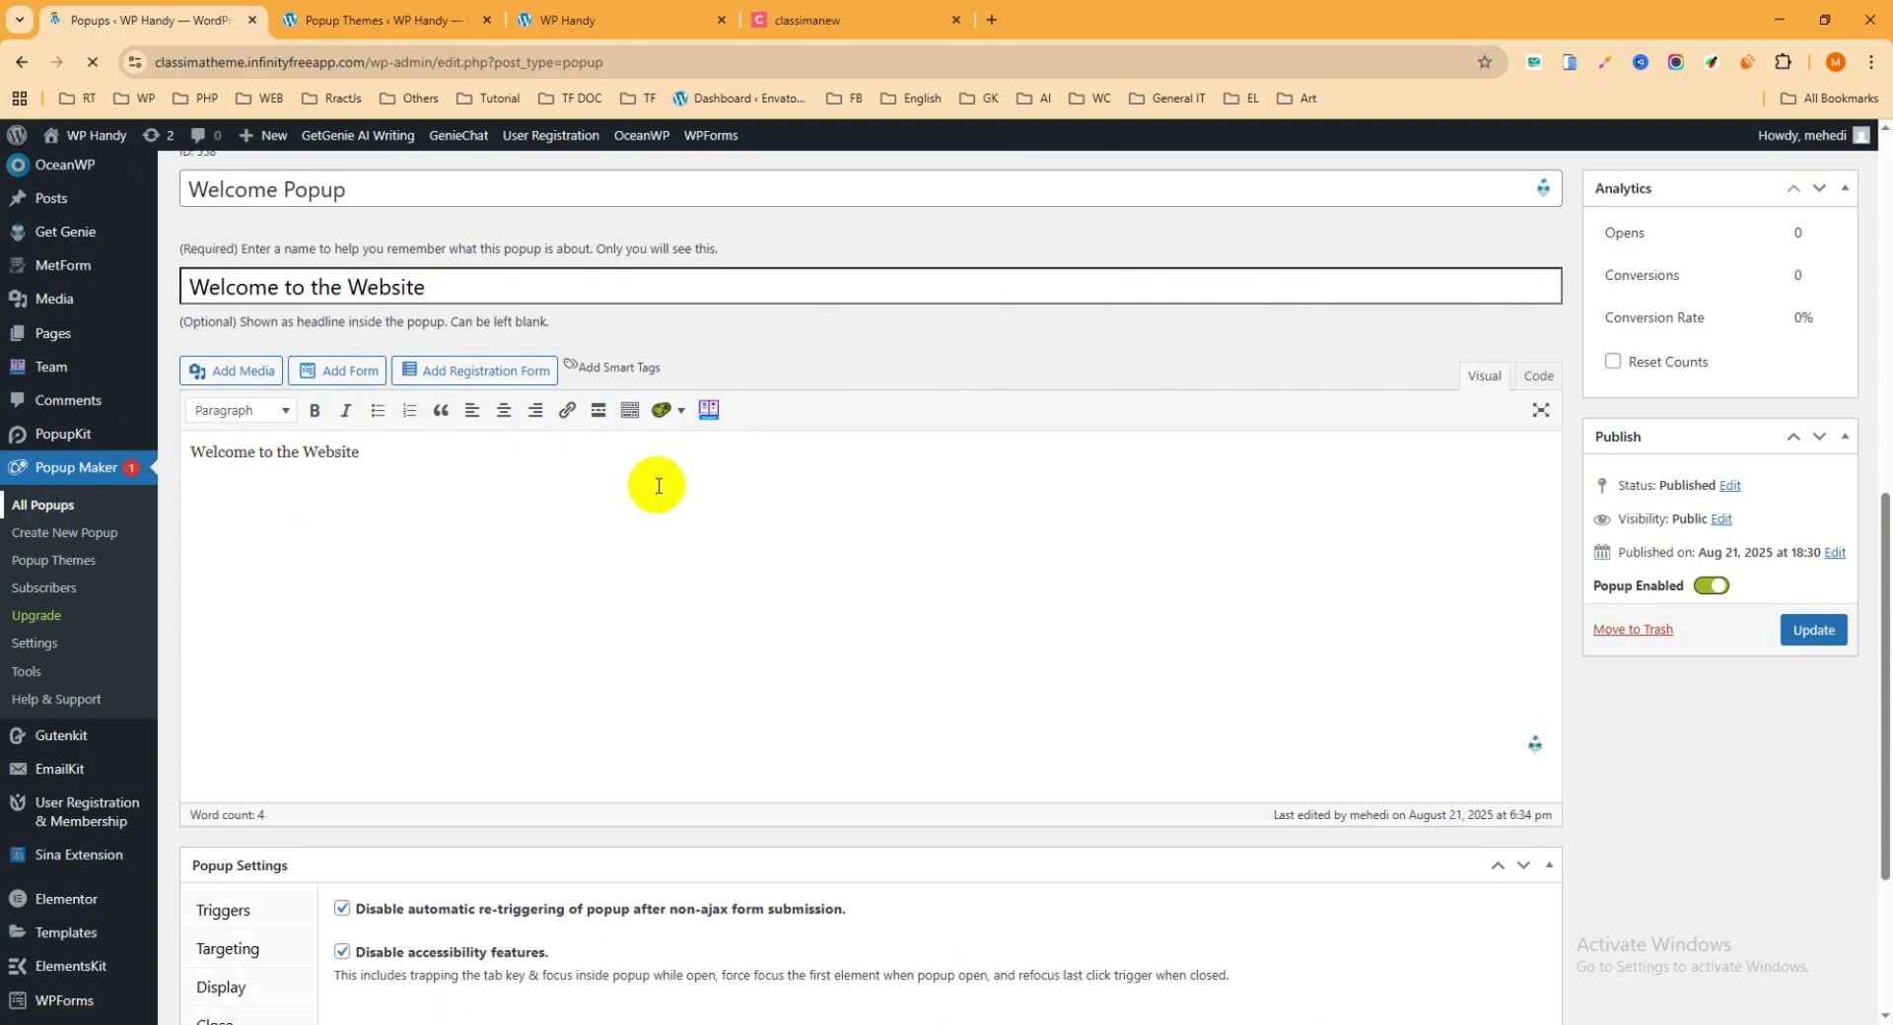
{"action": "scroll", "coordinate": [665, 492], "scroll_direction": "down", "scroll_amount": 1}
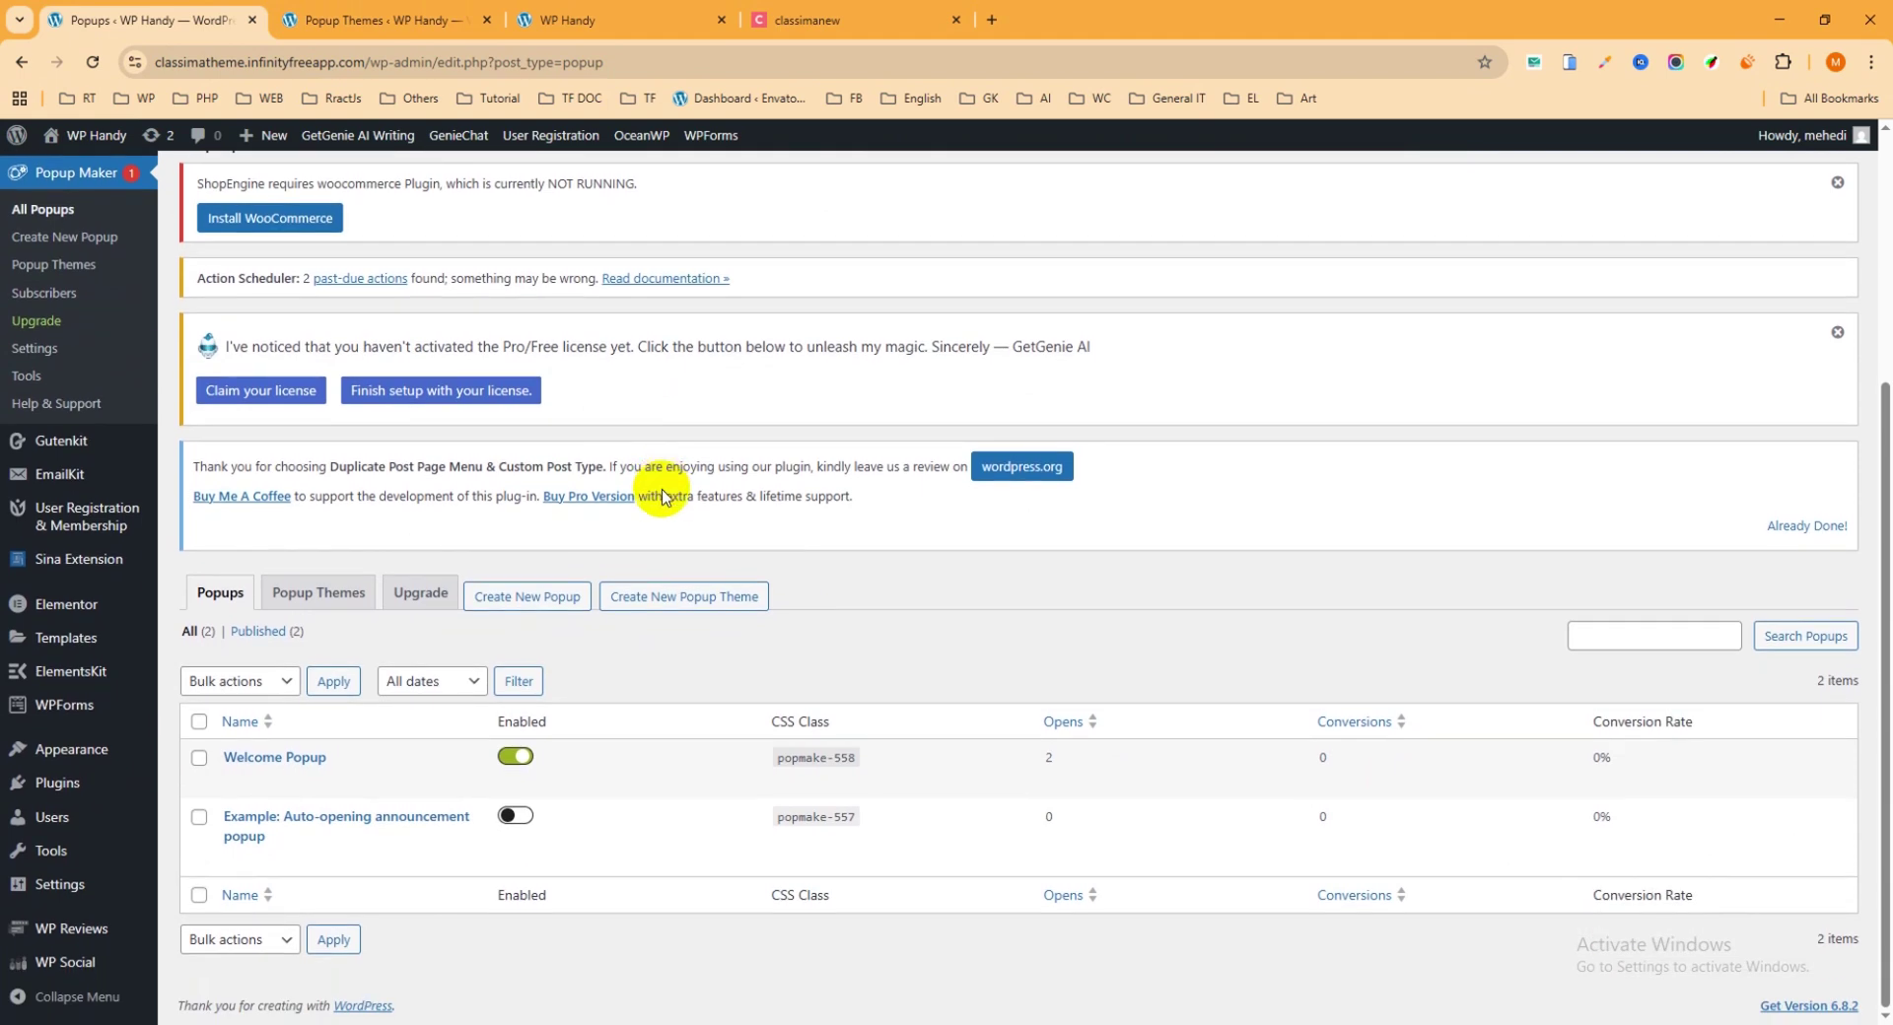
{"action": "mouse_move", "coordinate": [365, 779]}
{"action": "right_click", "coordinate": [282, 784]}
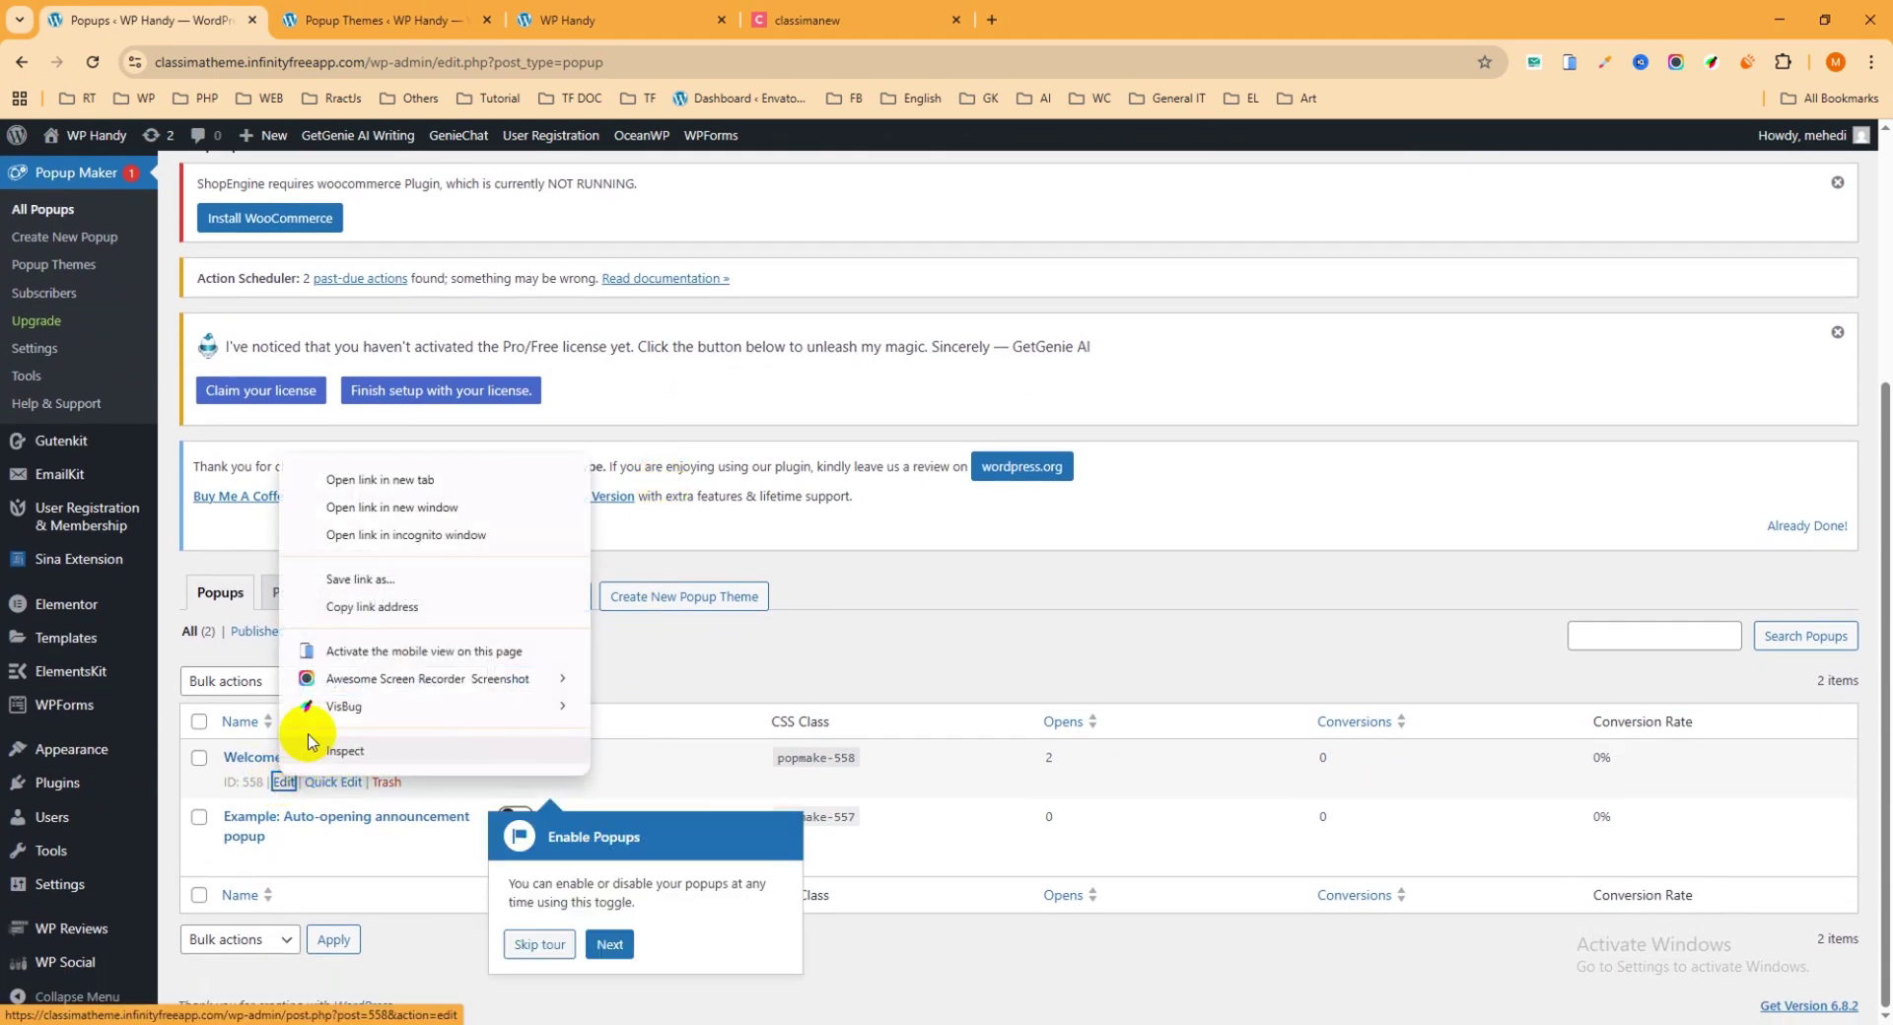
{"action": "left_click", "coordinate": [410, 482]}
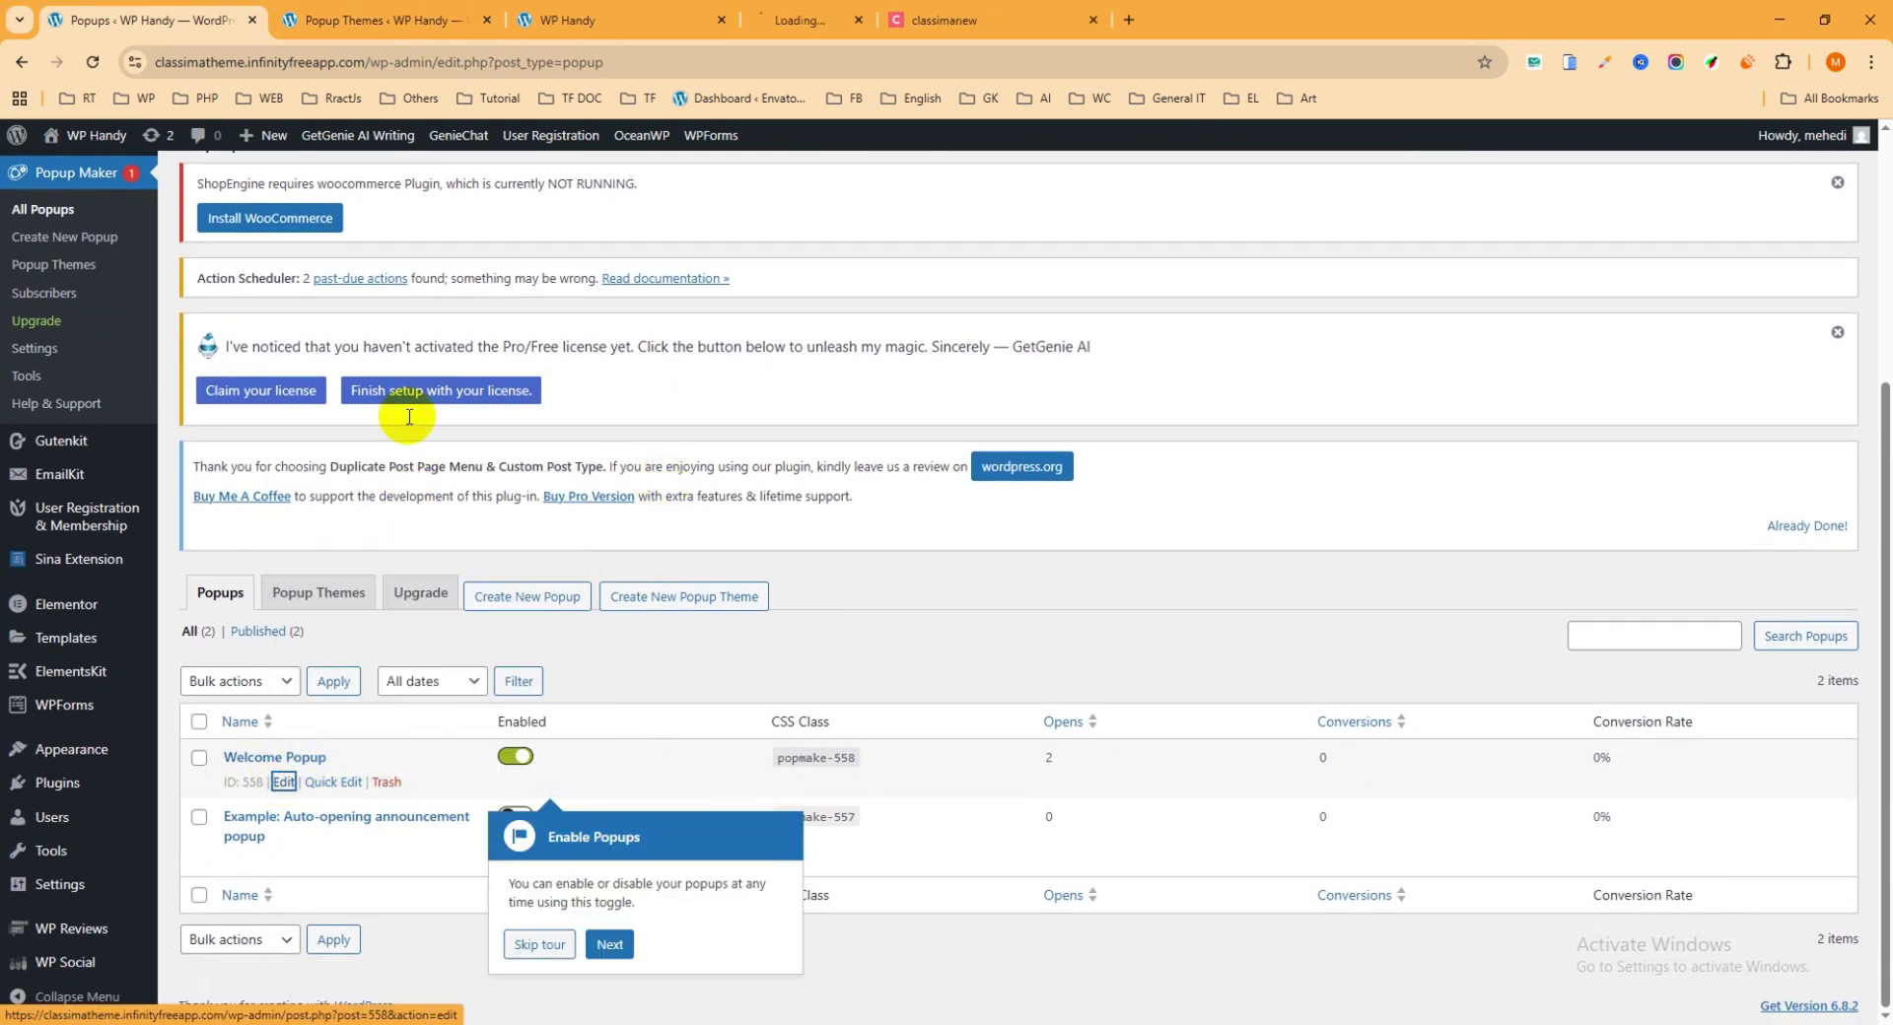
{"action": "left_click", "coordinate": [829, 20]}
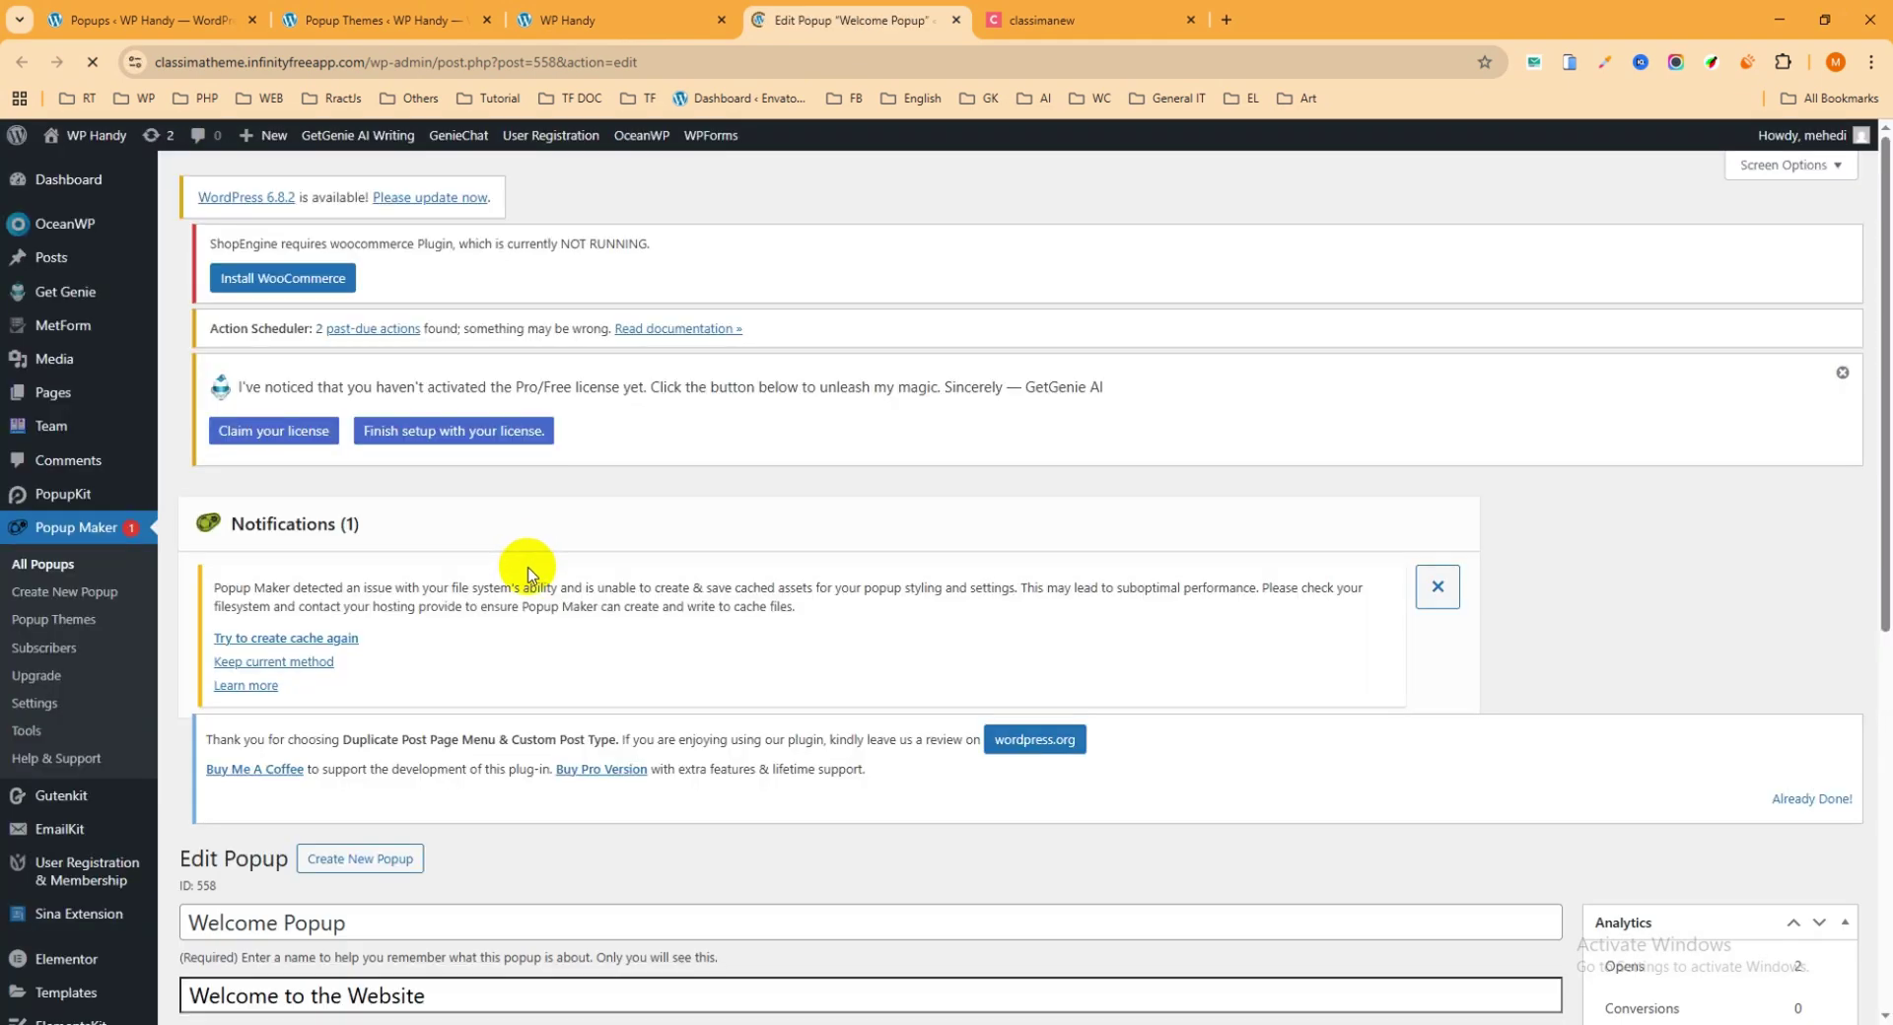
Step: Inspect the name and expiry time of the On Popup Close cookie in the popup's trigger settings
{"action": "scroll", "coordinate": [595, 591], "scroll_direction": "down", "scroll_amount": 7}
{"action": "scroll", "coordinate": [607, 613], "scroll_direction": "down", "scroll_amount": 7}
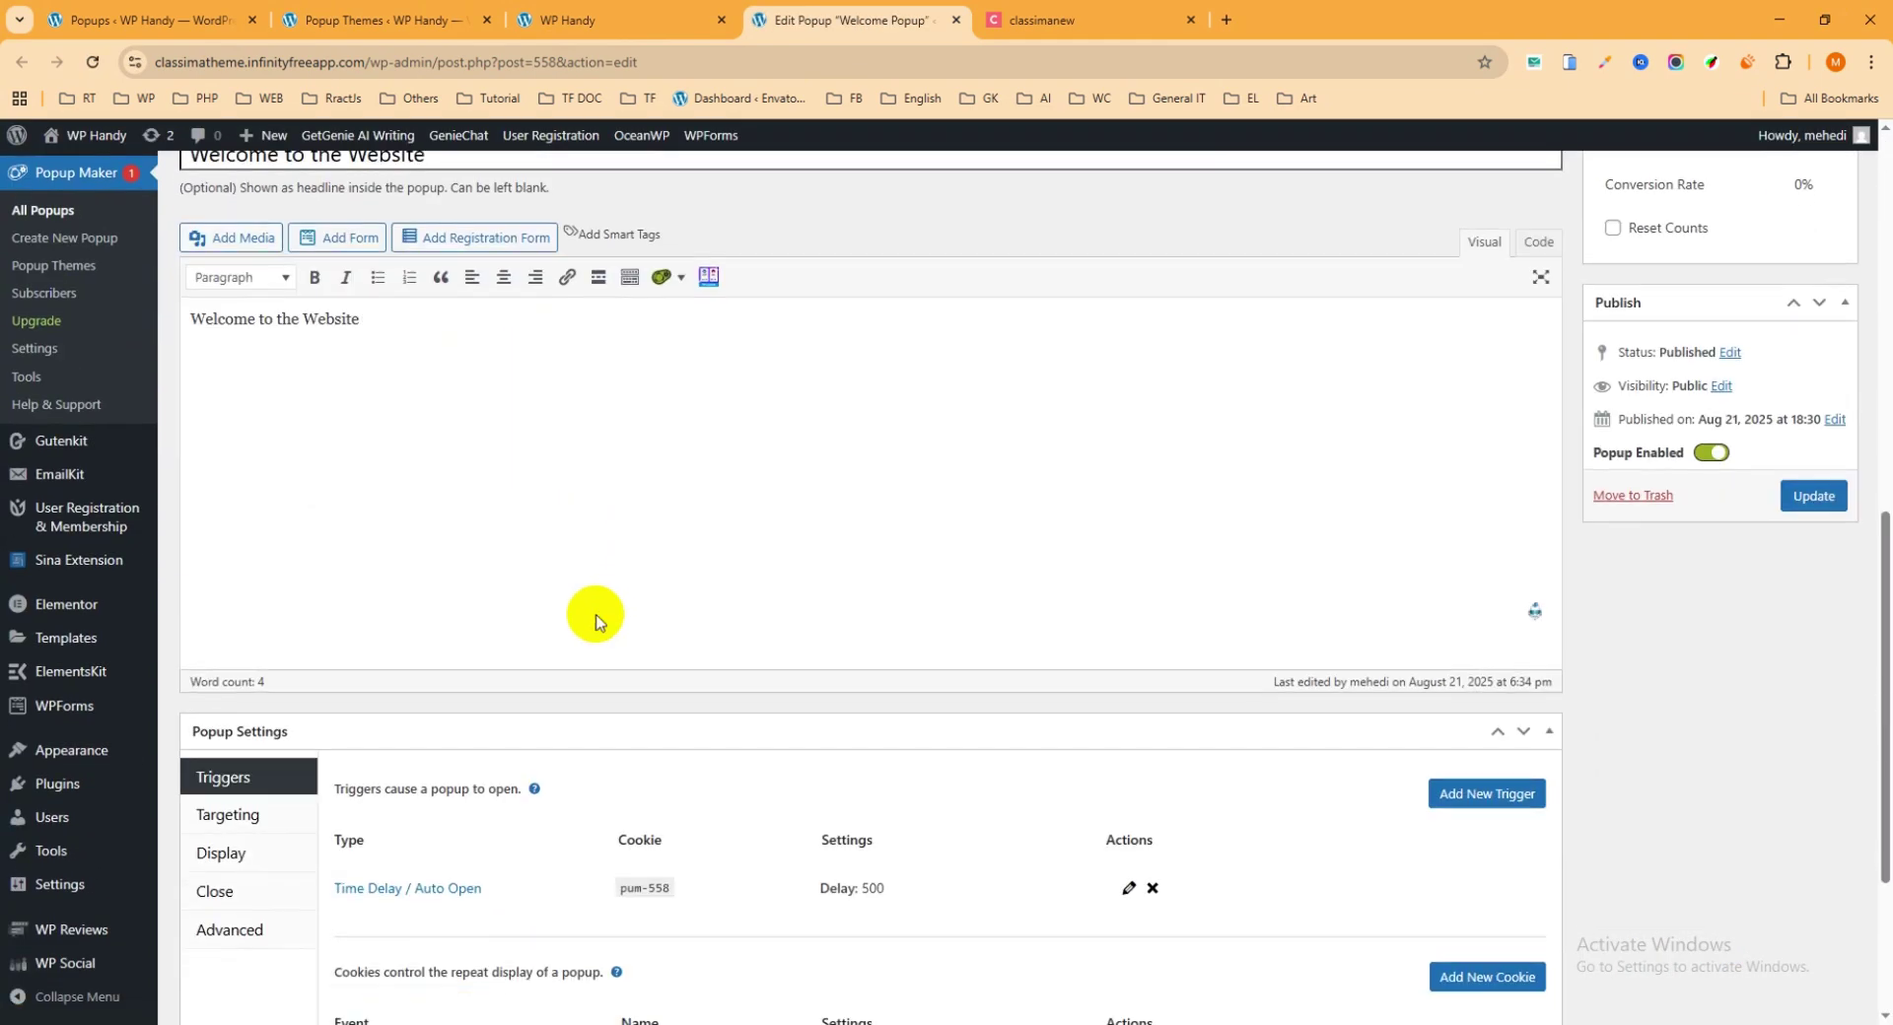
{"action": "scroll", "coordinate": [597, 625], "scroll_direction": "up", "scroll_amount": 3}
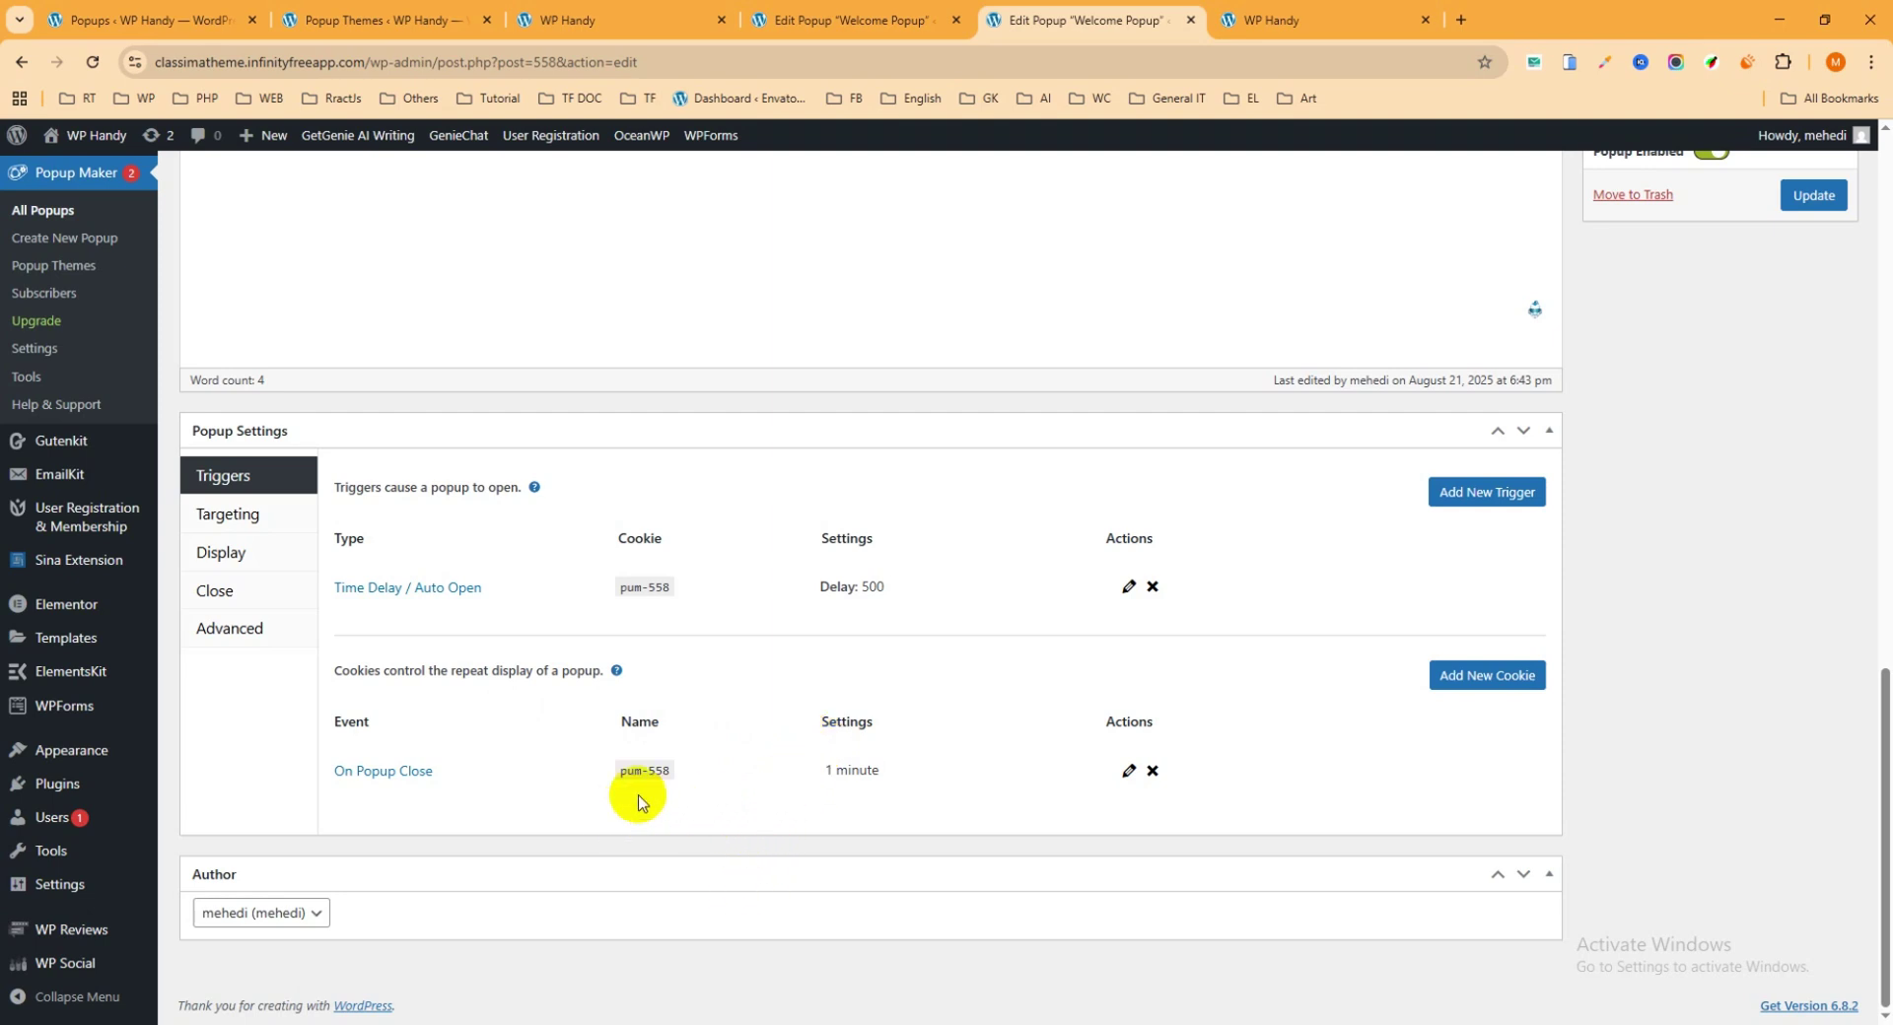
{"action": "left_click", "coordinate": [1129, 774]}
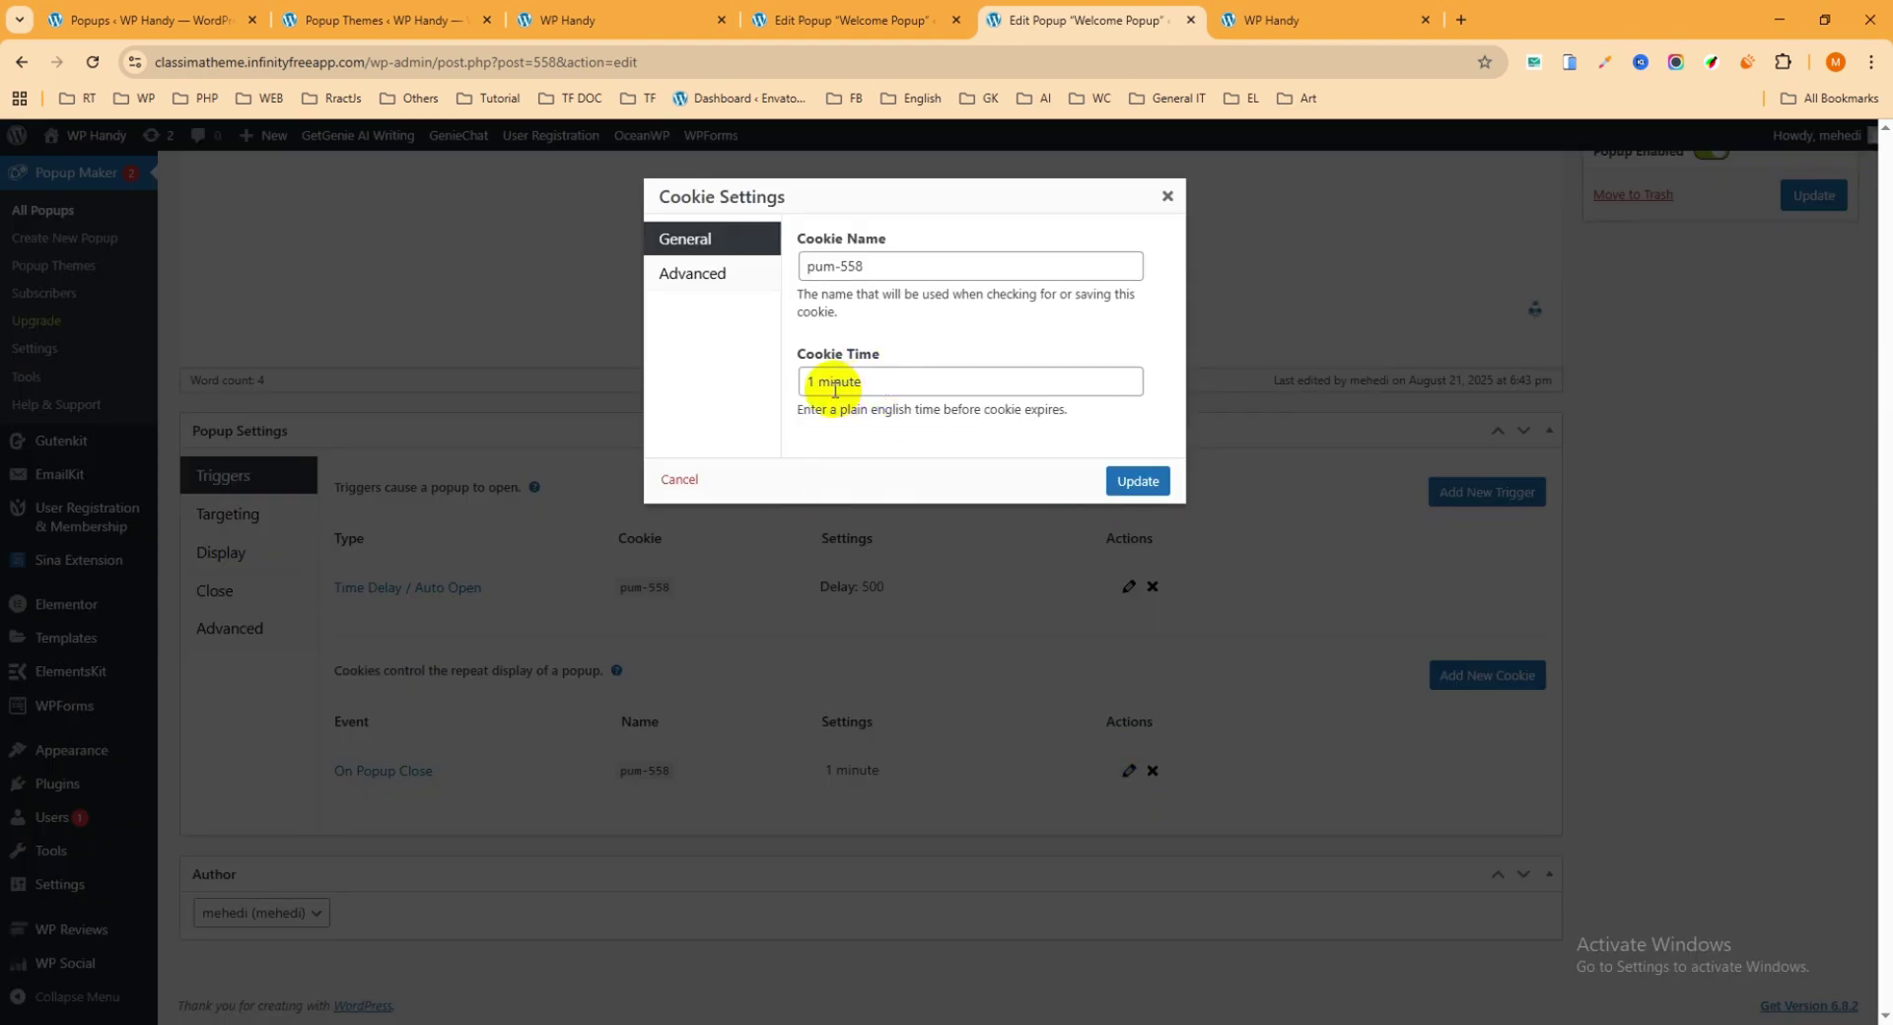
{"action": "left_click", "coordinate": [1166, 197]}
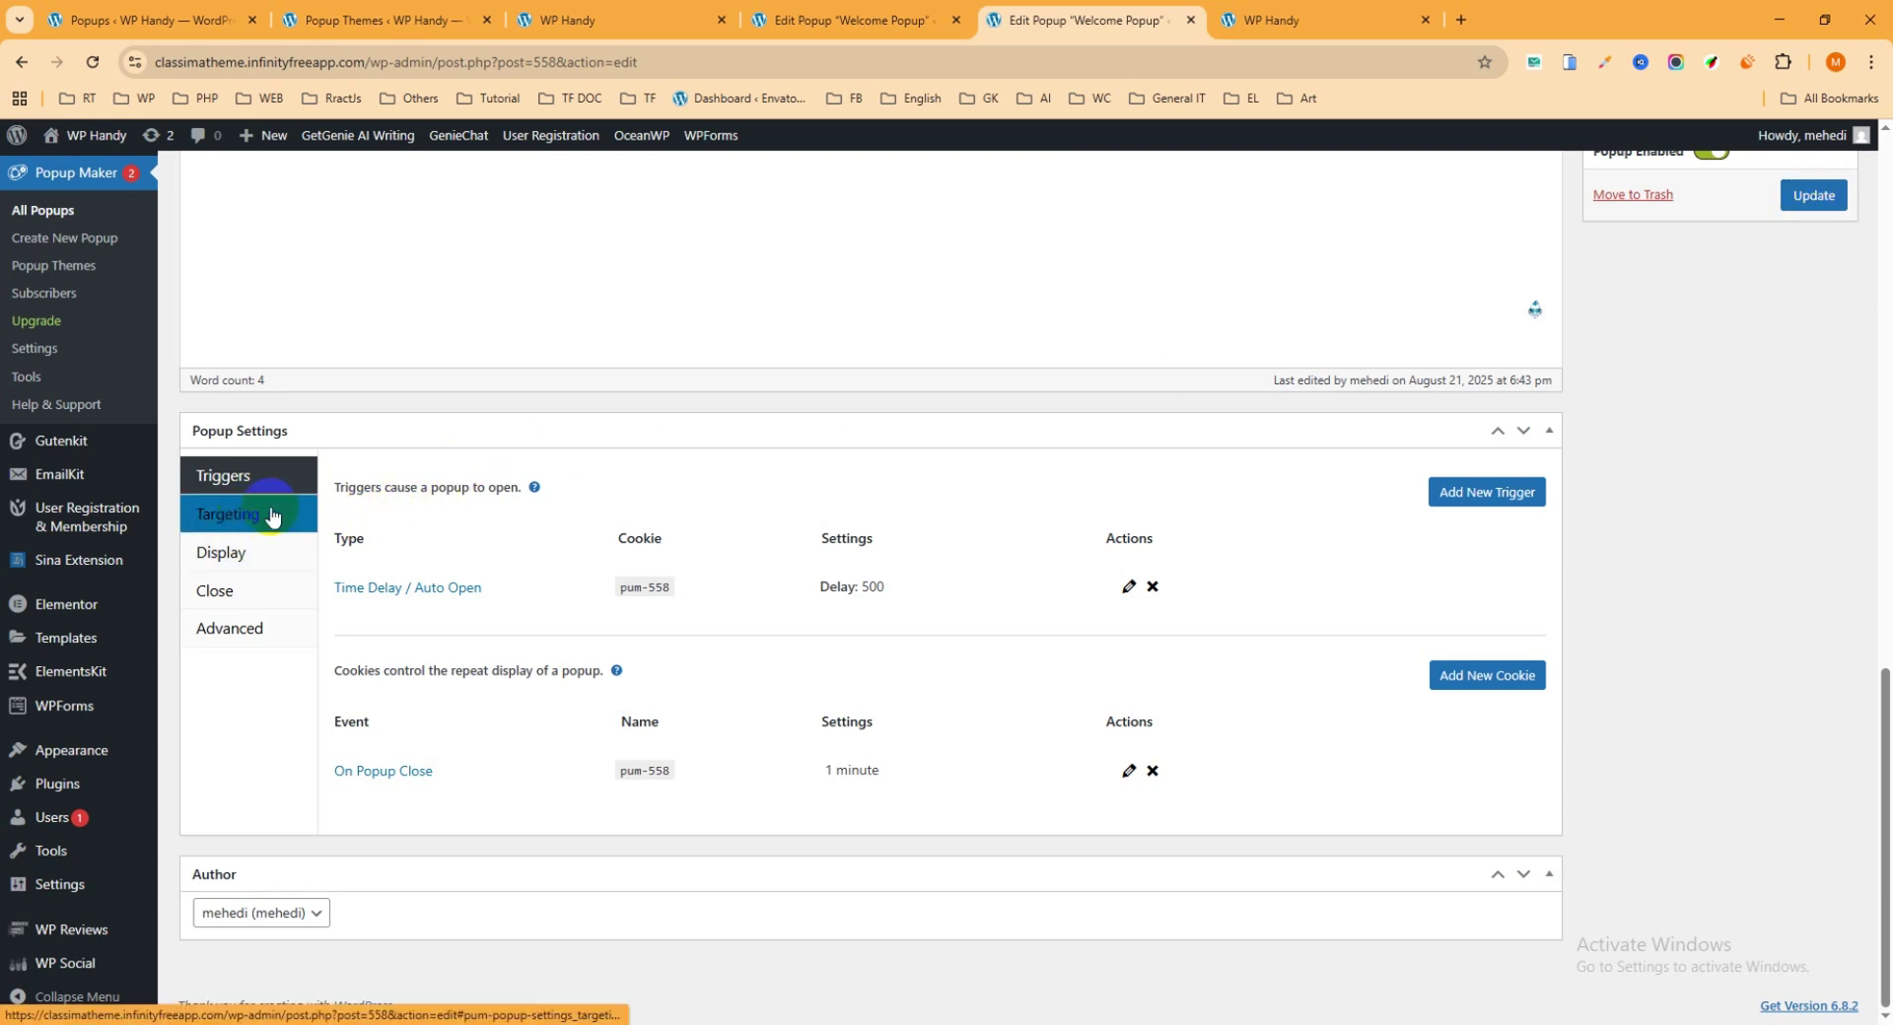
Step: Set the popup's targeting condition to Home Page and update the popup
{"action": "left_click", "coordinate": [244, 523]}
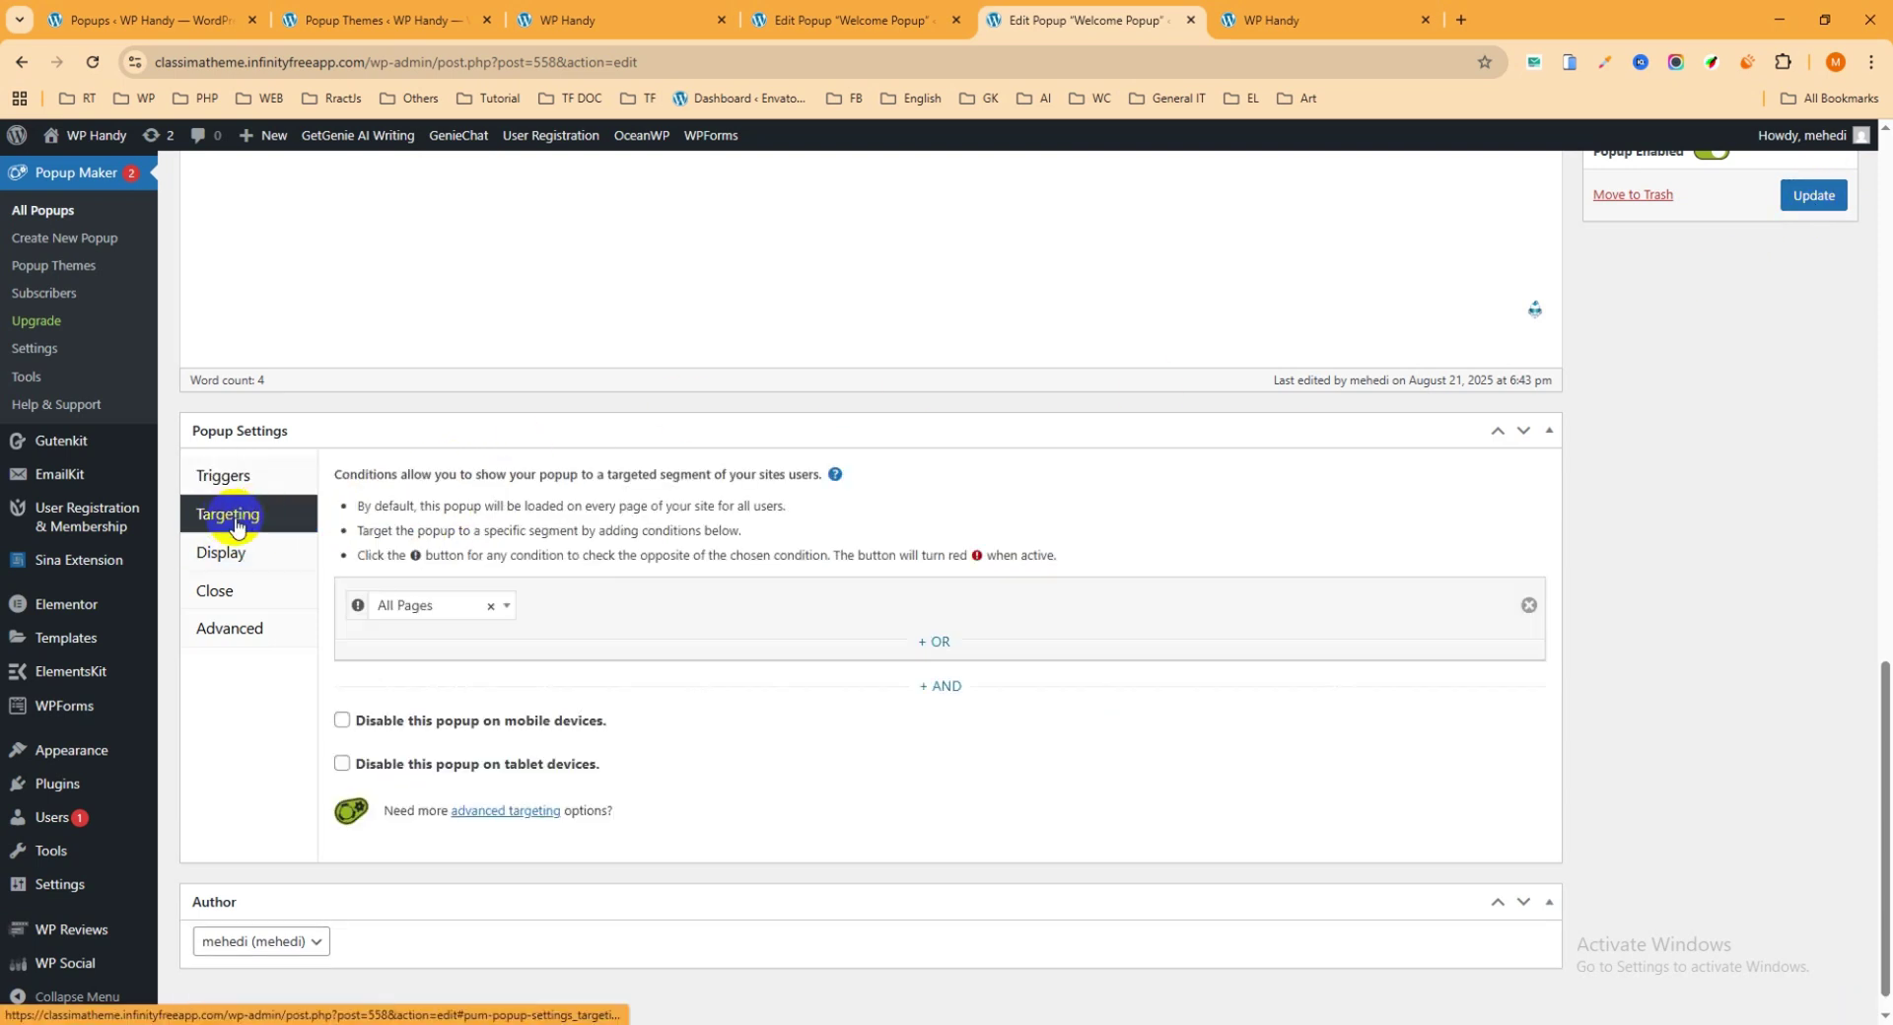
{"action": "scroll", "coordinate": [493, 542], "scroll_direction": "down", "scroll_amount": 1}
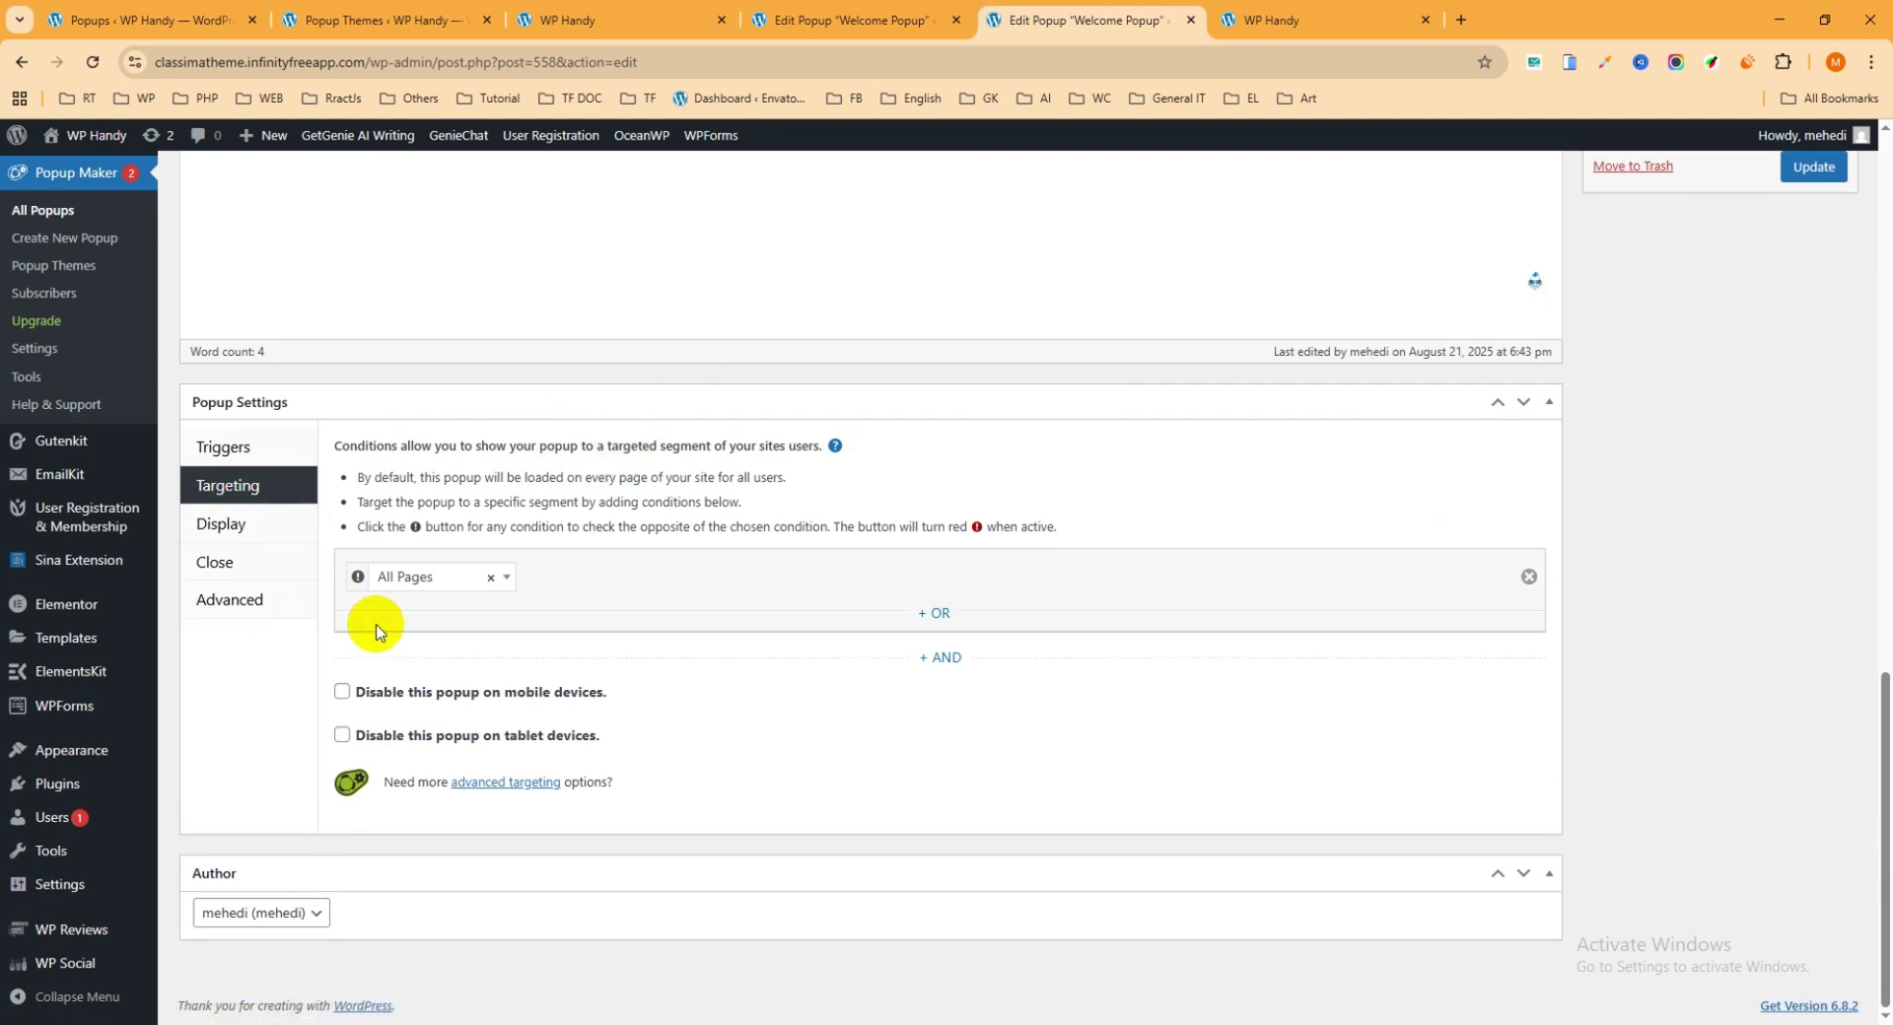
{"action": "left_click", "coordinate": [436, 581]}
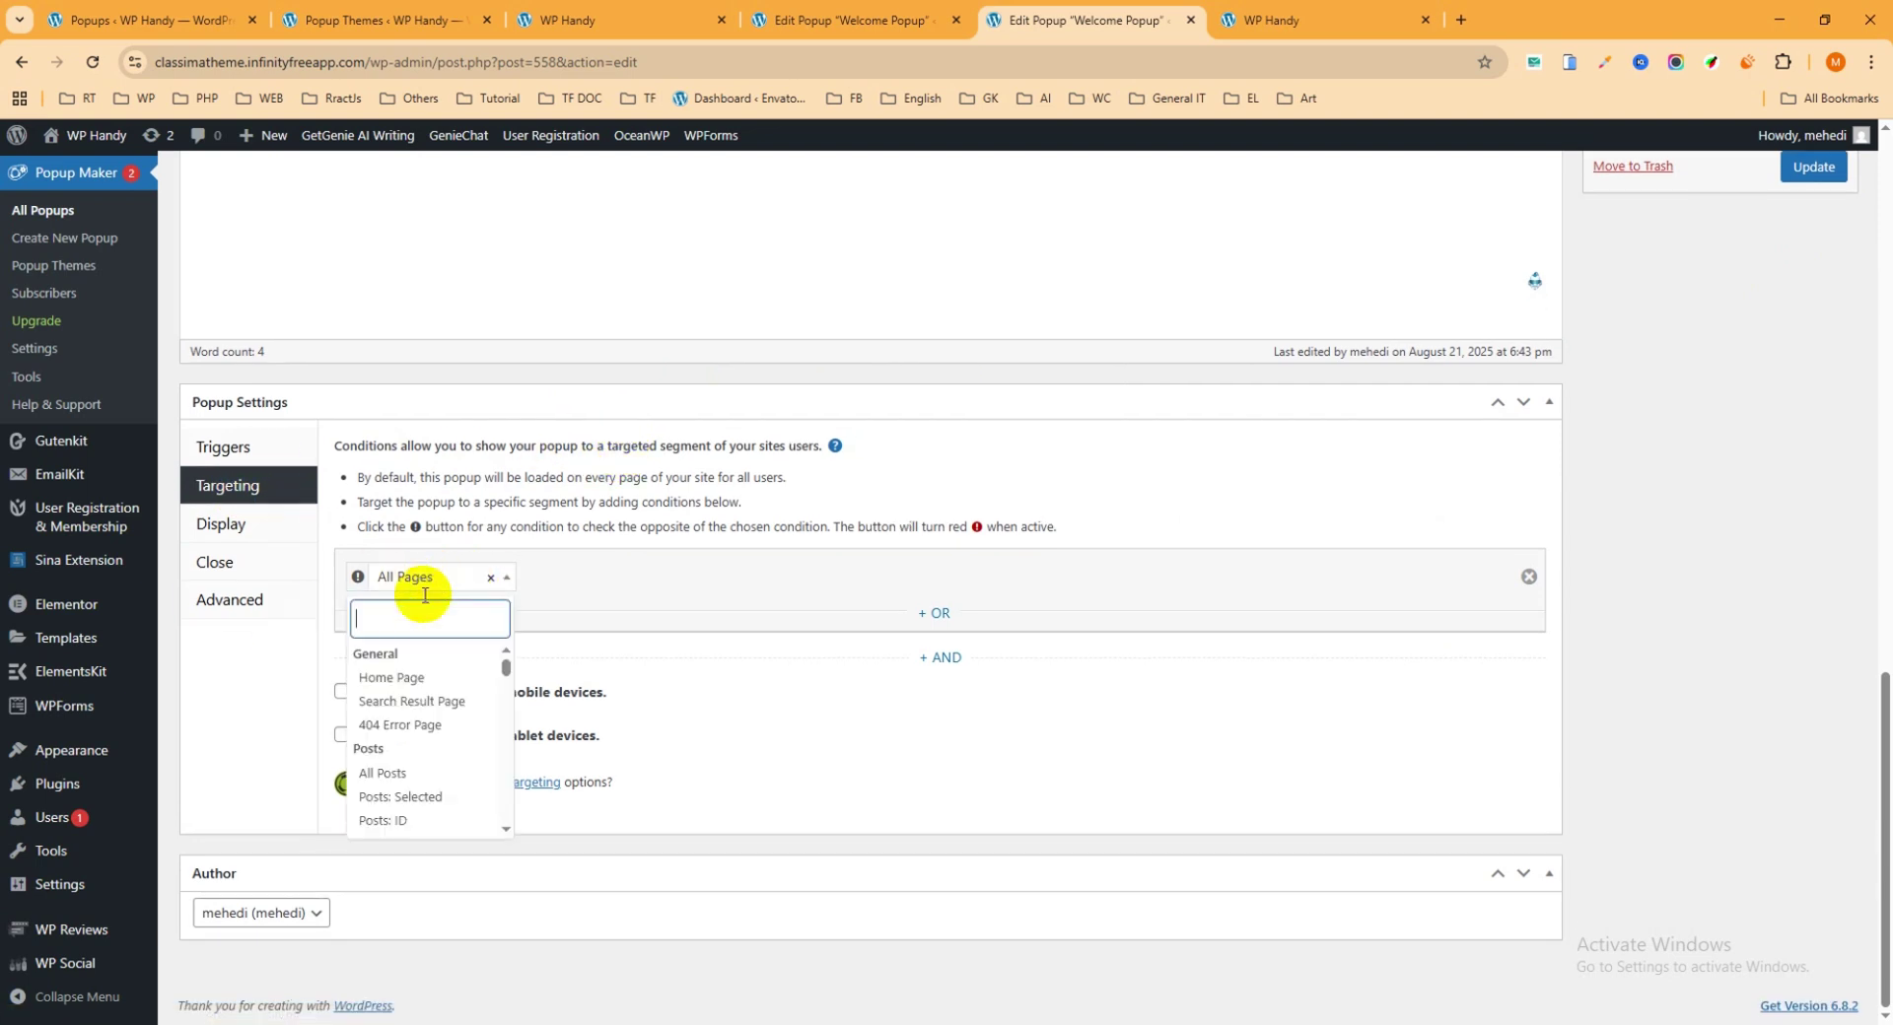
{"action": "left_click", "coordinate": [420, 680]}
{"action": "left_click", "coordinate": [1829, 170]}
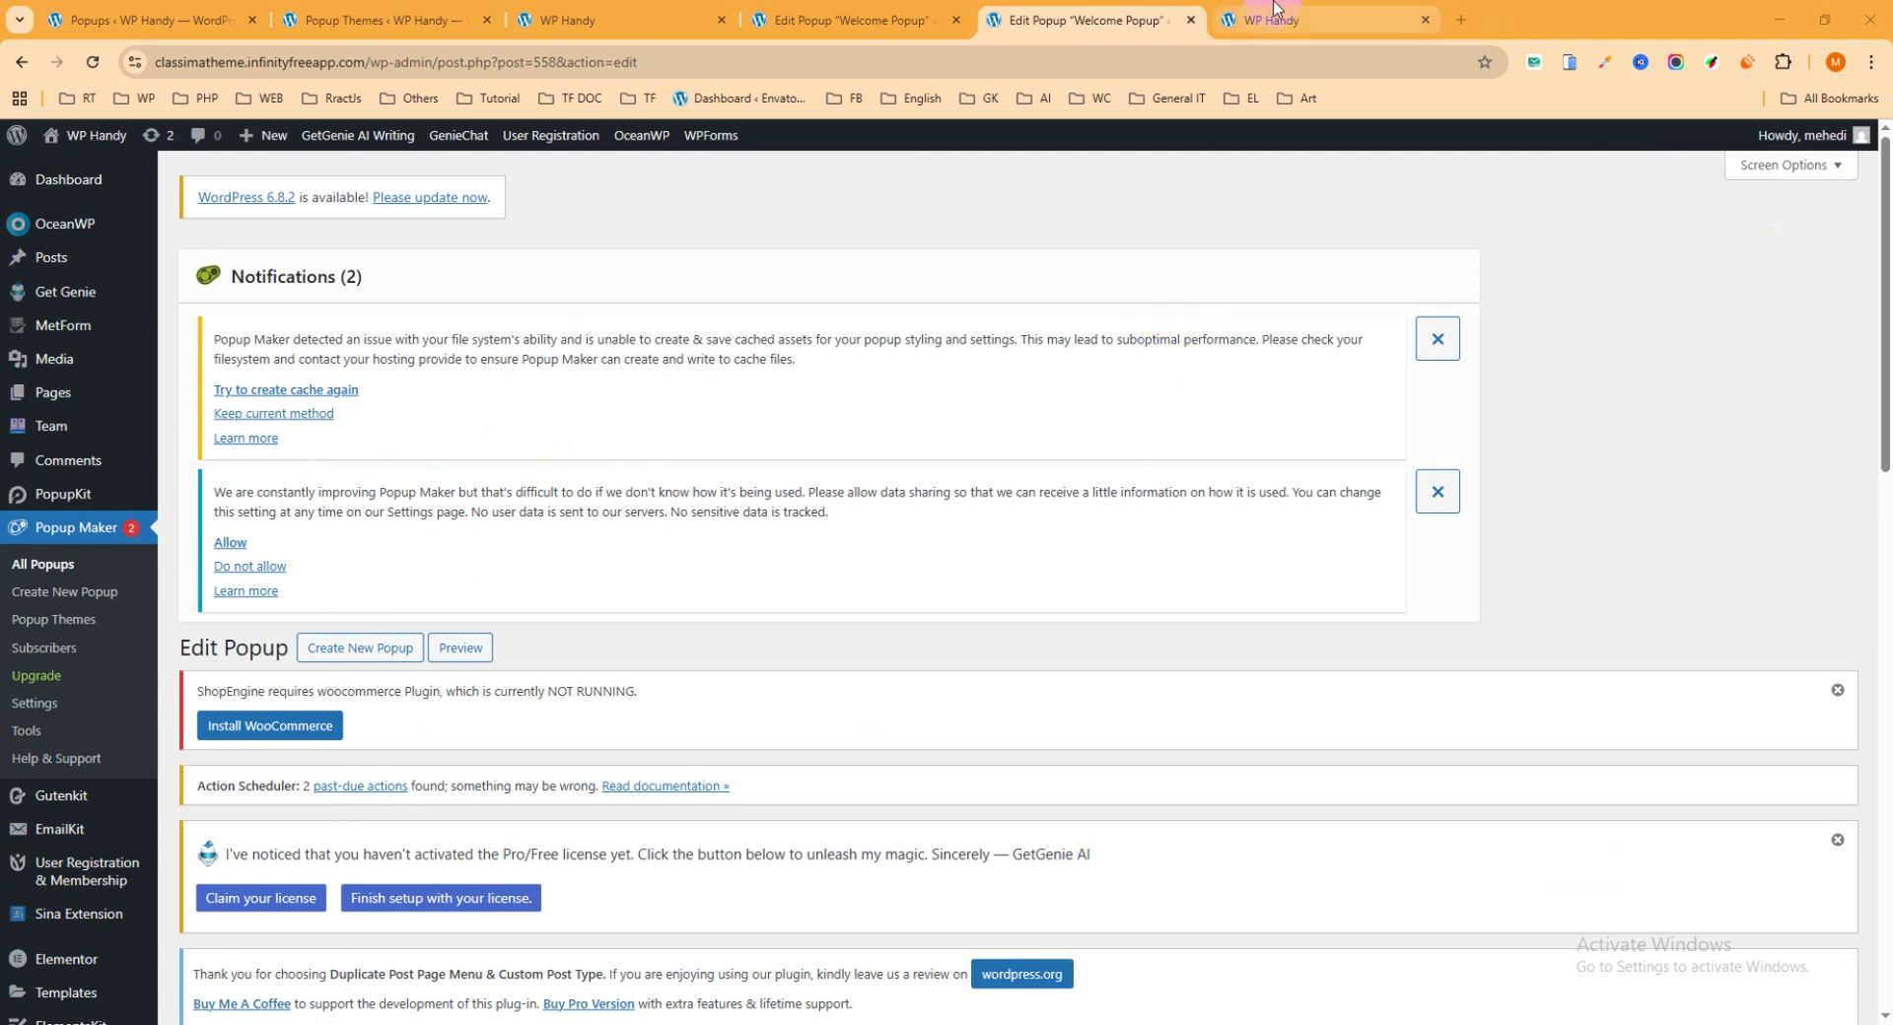
Step: Reload the live site and open its address in a fresh incognito window to test the welcome popup
{"action": "left_click", "coordinate": [1271, 20]}
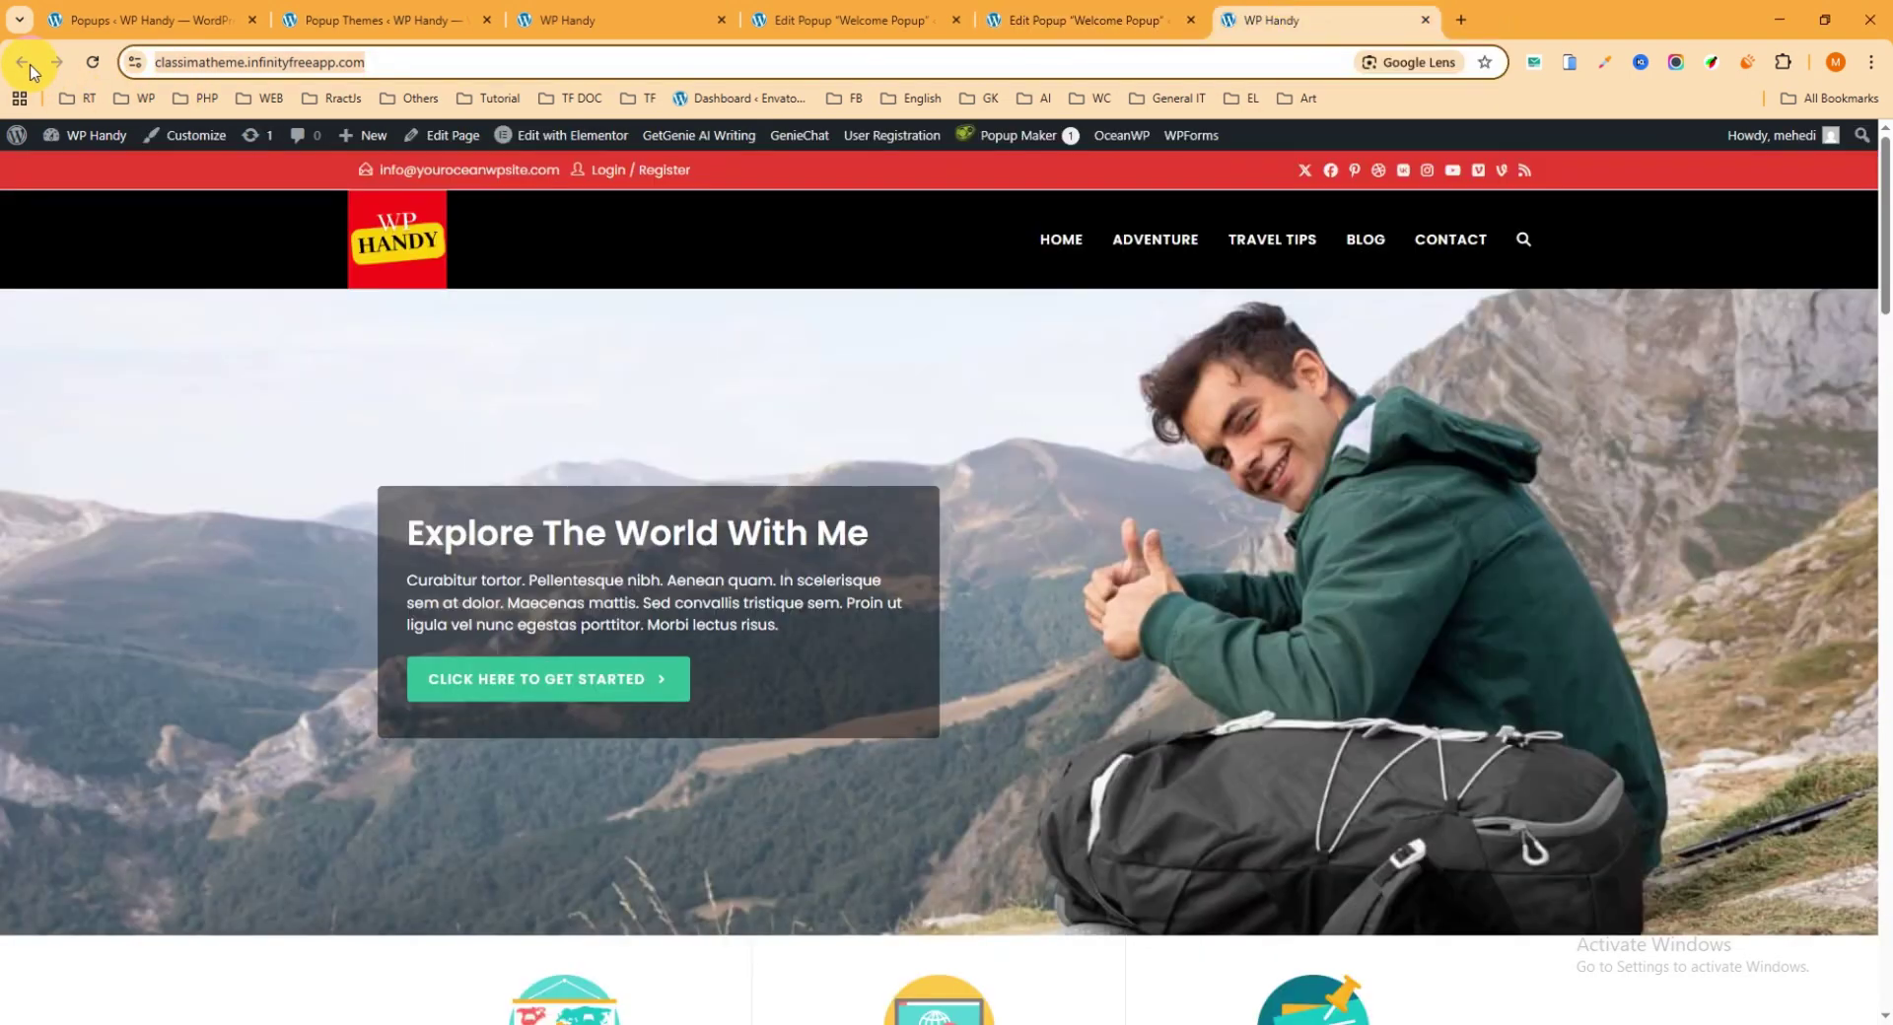
{"action": "left_click", "coordinate": [93, 62]}
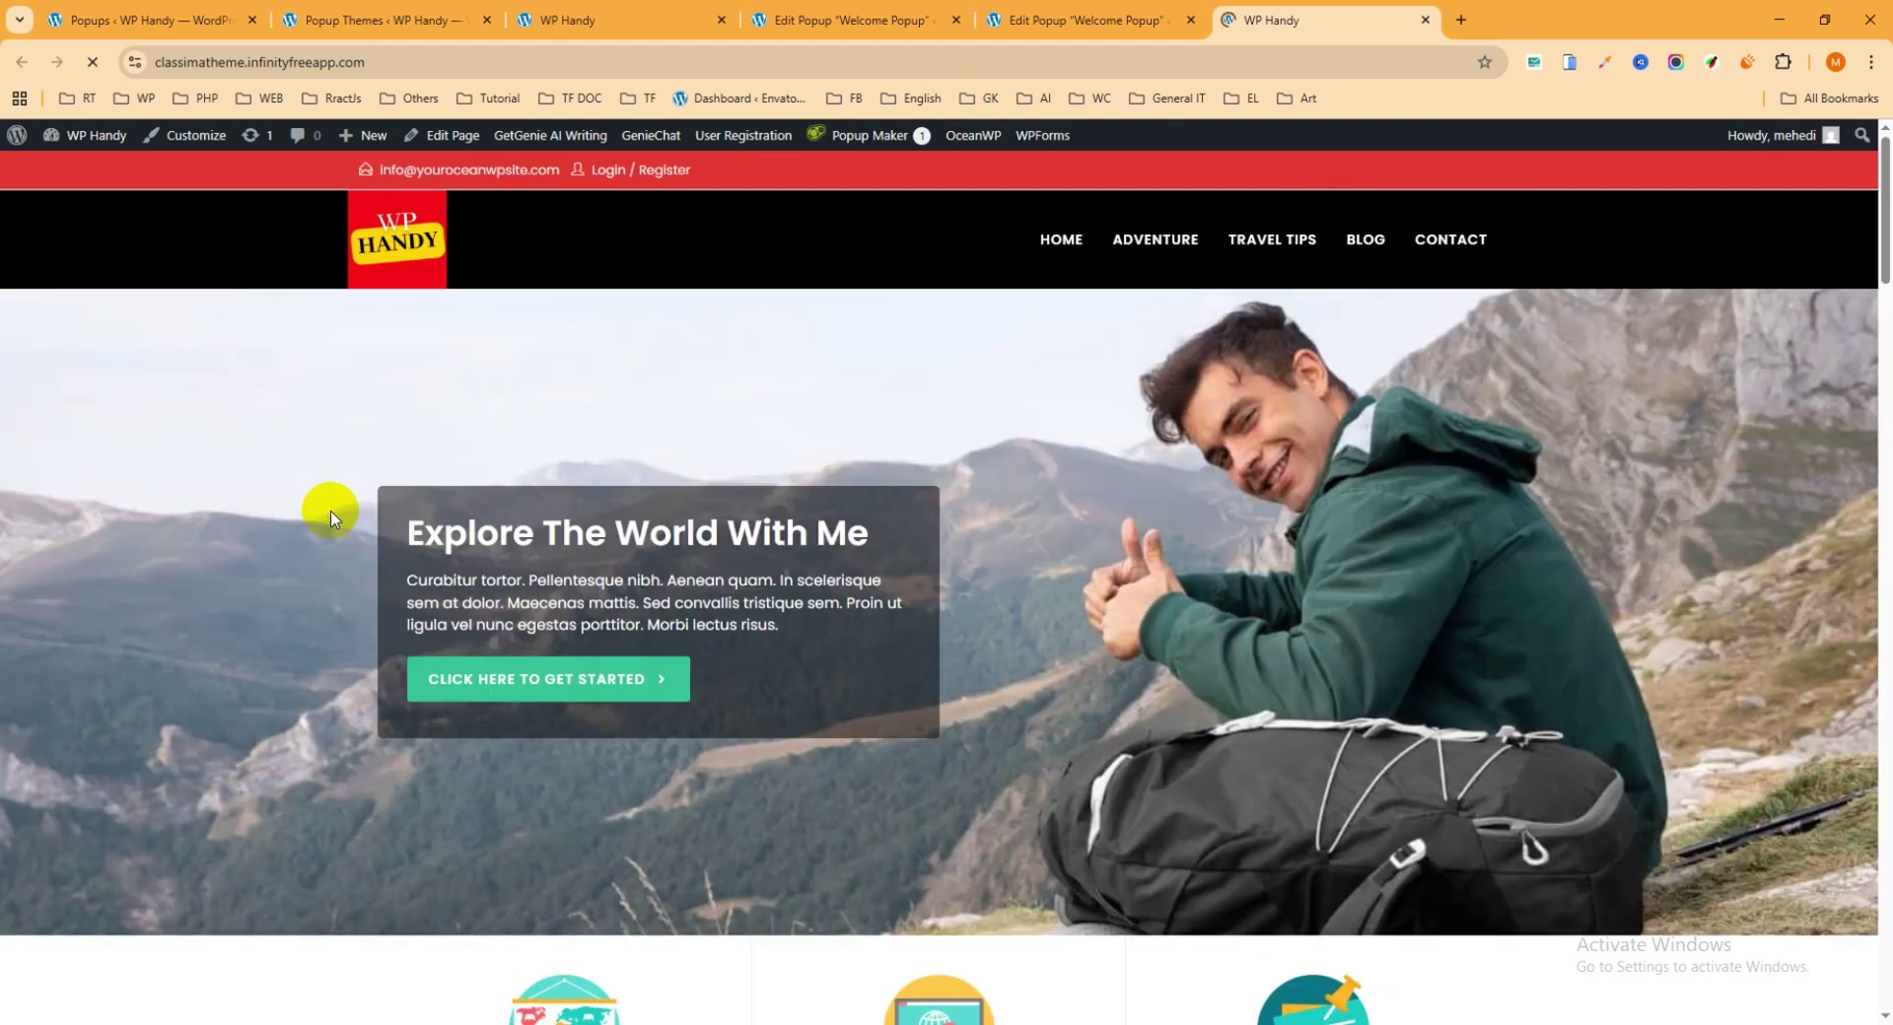
{"action": "left_click", "coordinate": [394, 61]}
{"action": "key", "text": "ctrl+c"}
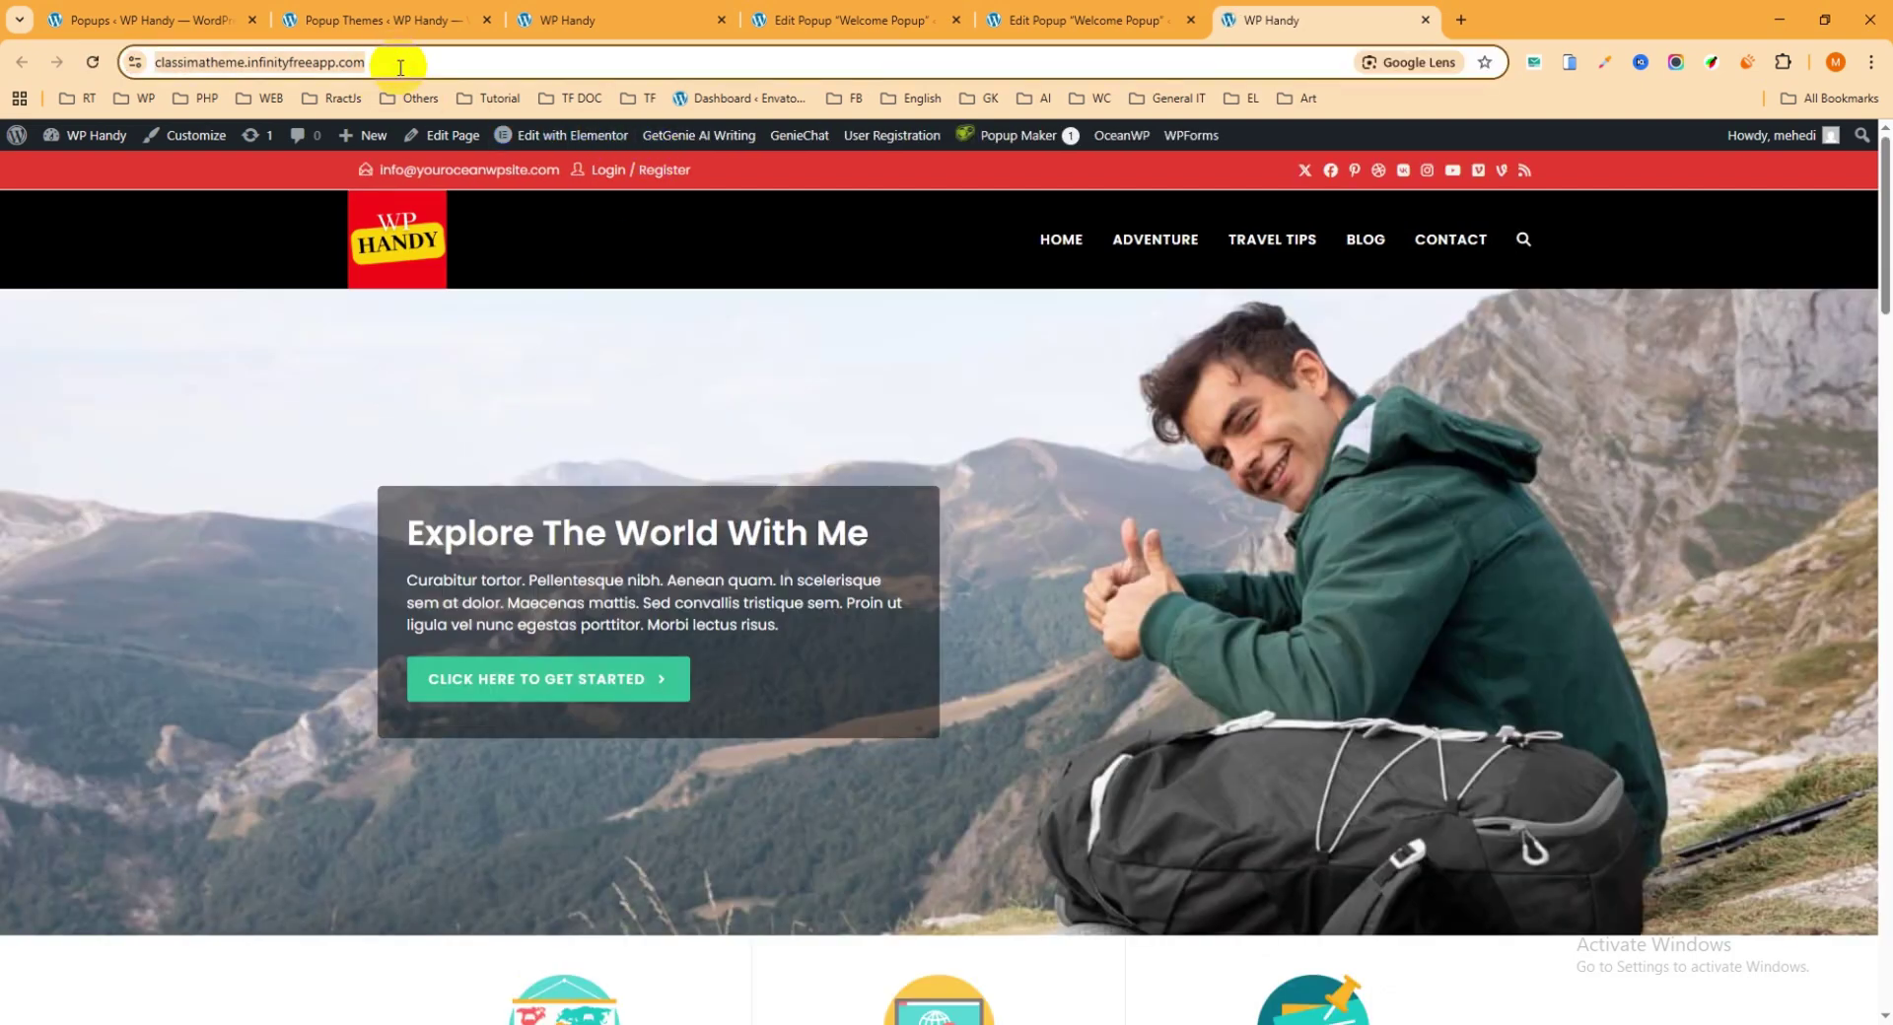
{"action": "left_click", "coordinate": [1871, 62]}
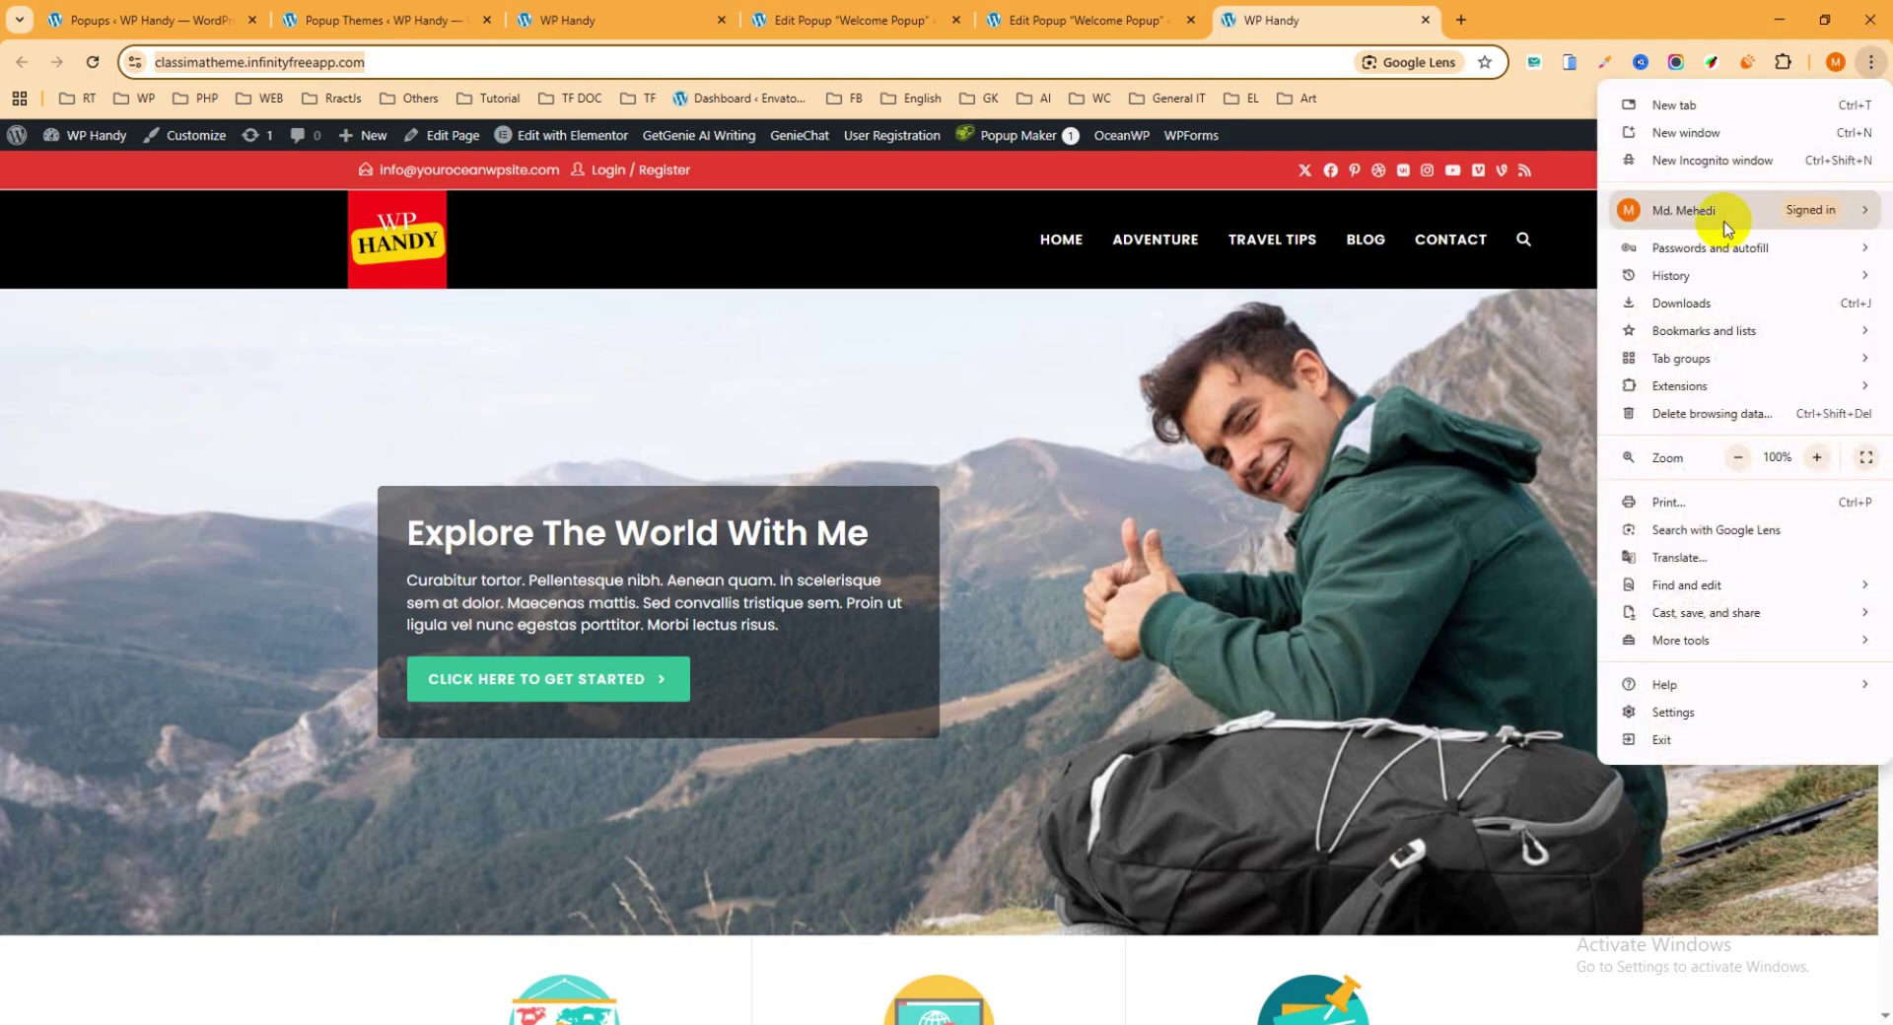
{"action": "left_click", "coordinate": [1713, 160]}
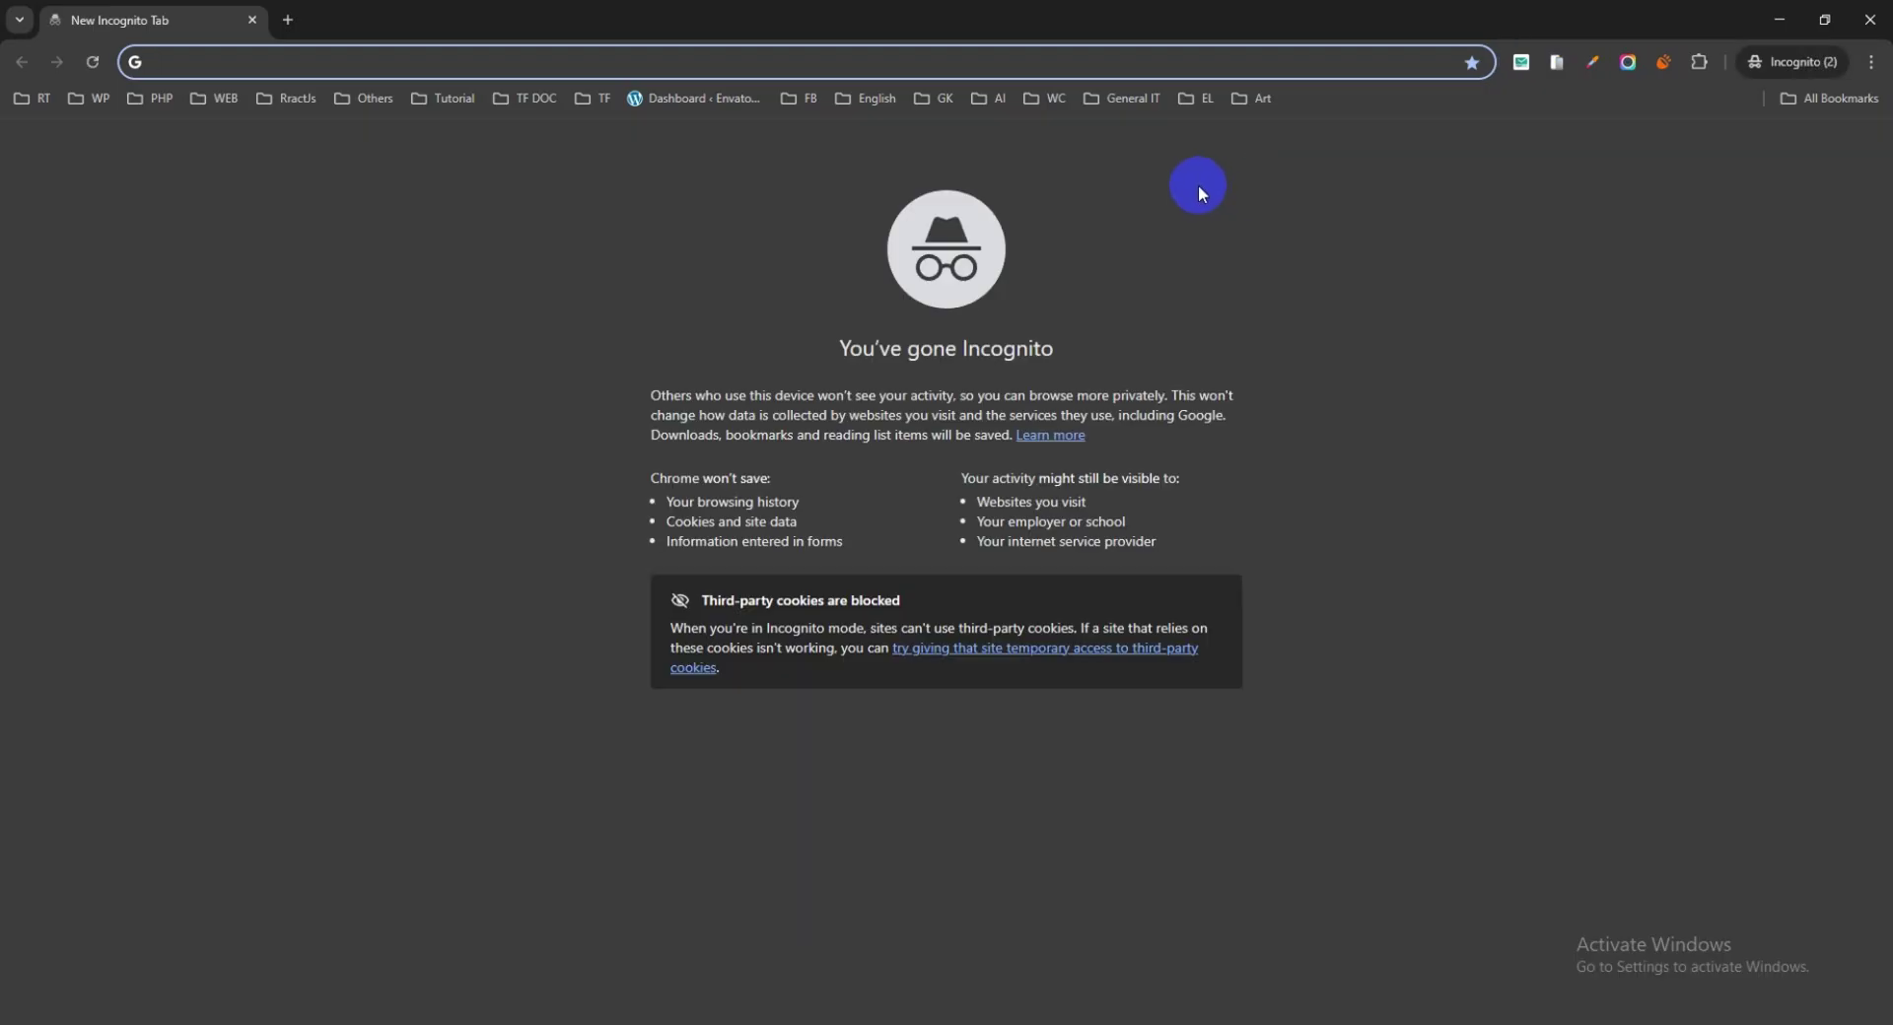
{"action": "key", "text": "ctrl+v"}
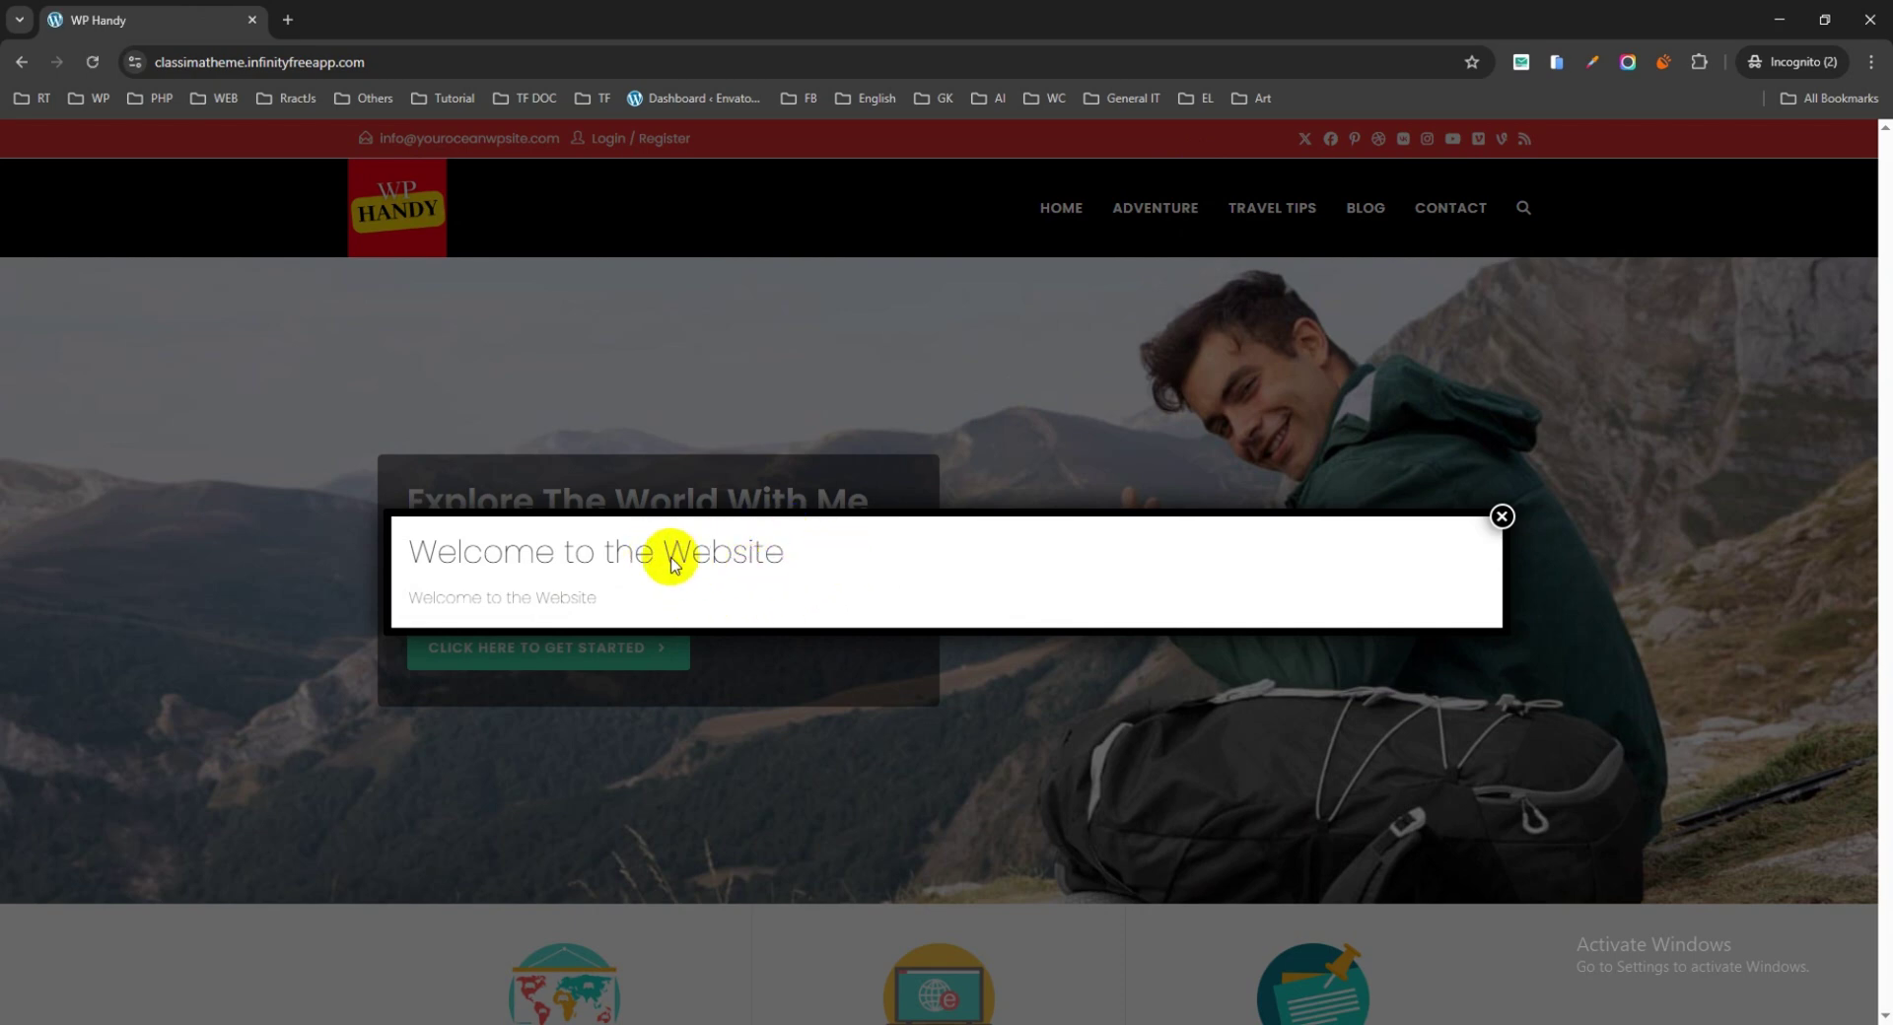
Step: Close the welcome popup on the live site and switch back to the regular browser window
{"action": "left_click", "coordinate": [518, 972]}
{"action": "mouse_move", "coordinate": [523, 1024]}
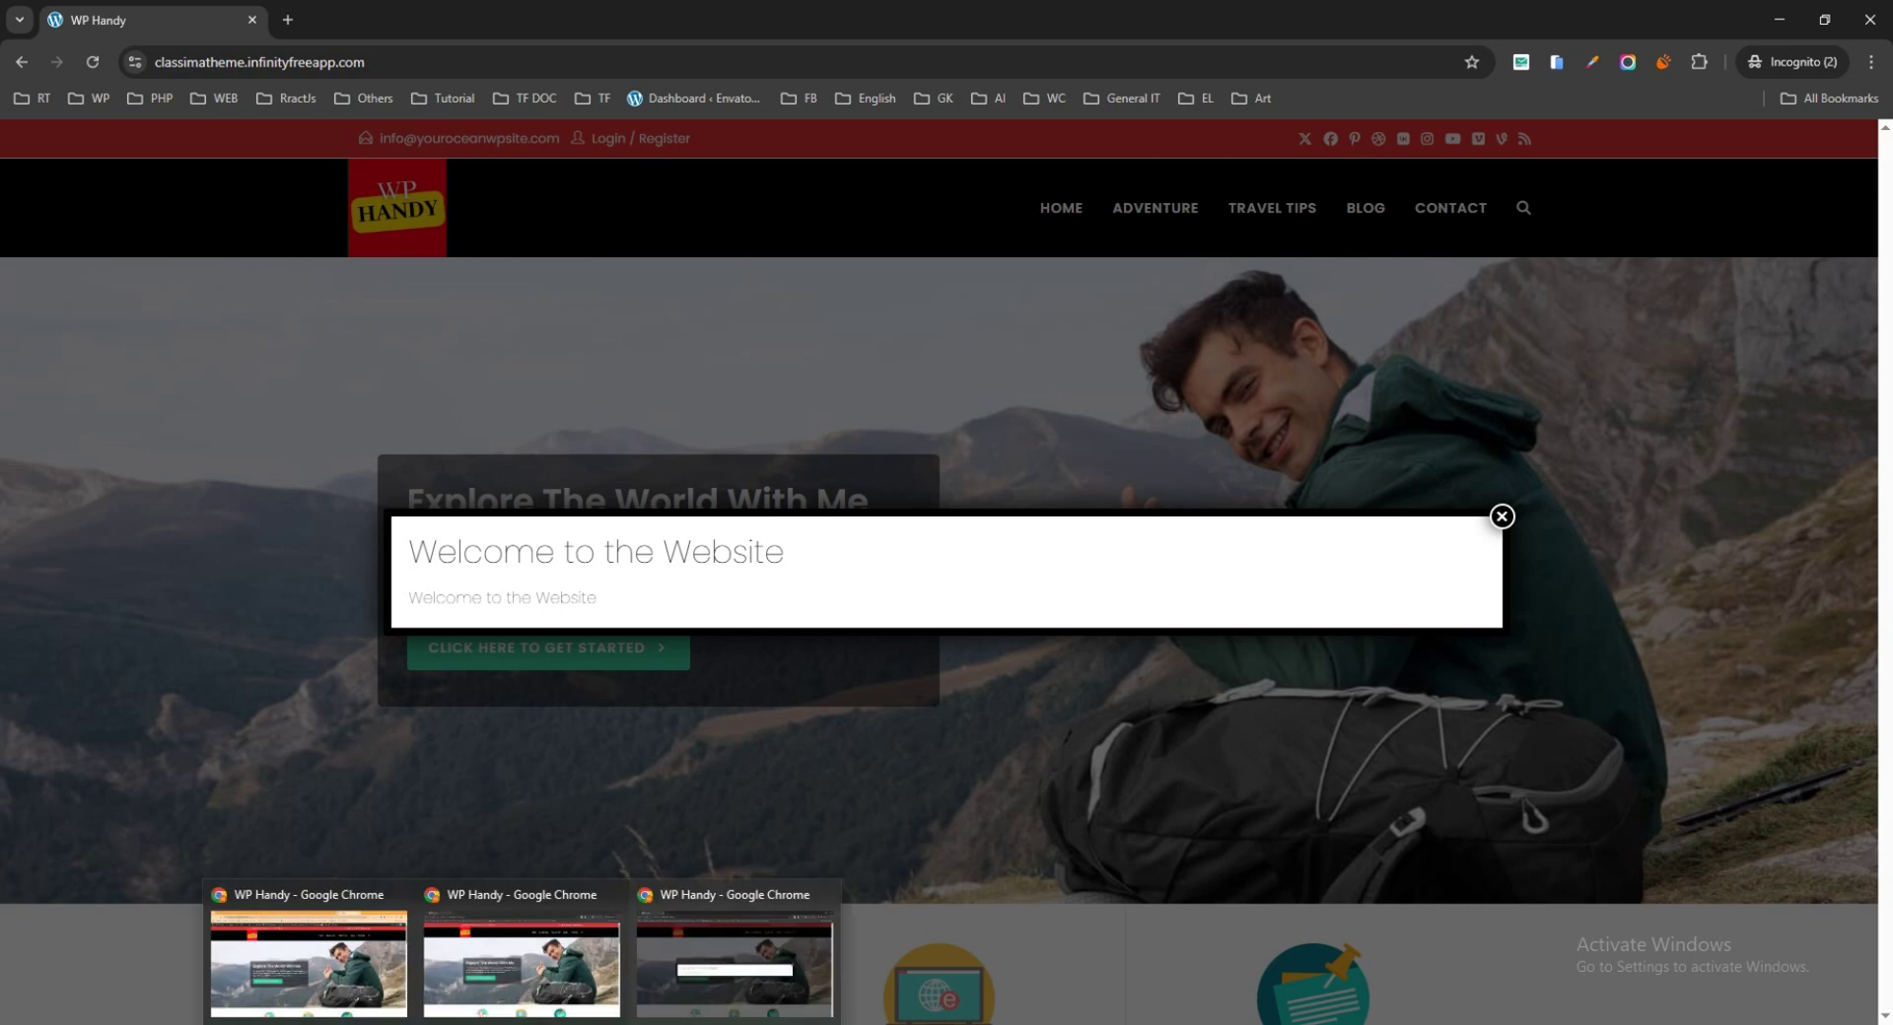
{"action": "left_click", "coordinate": [1501, 517]}
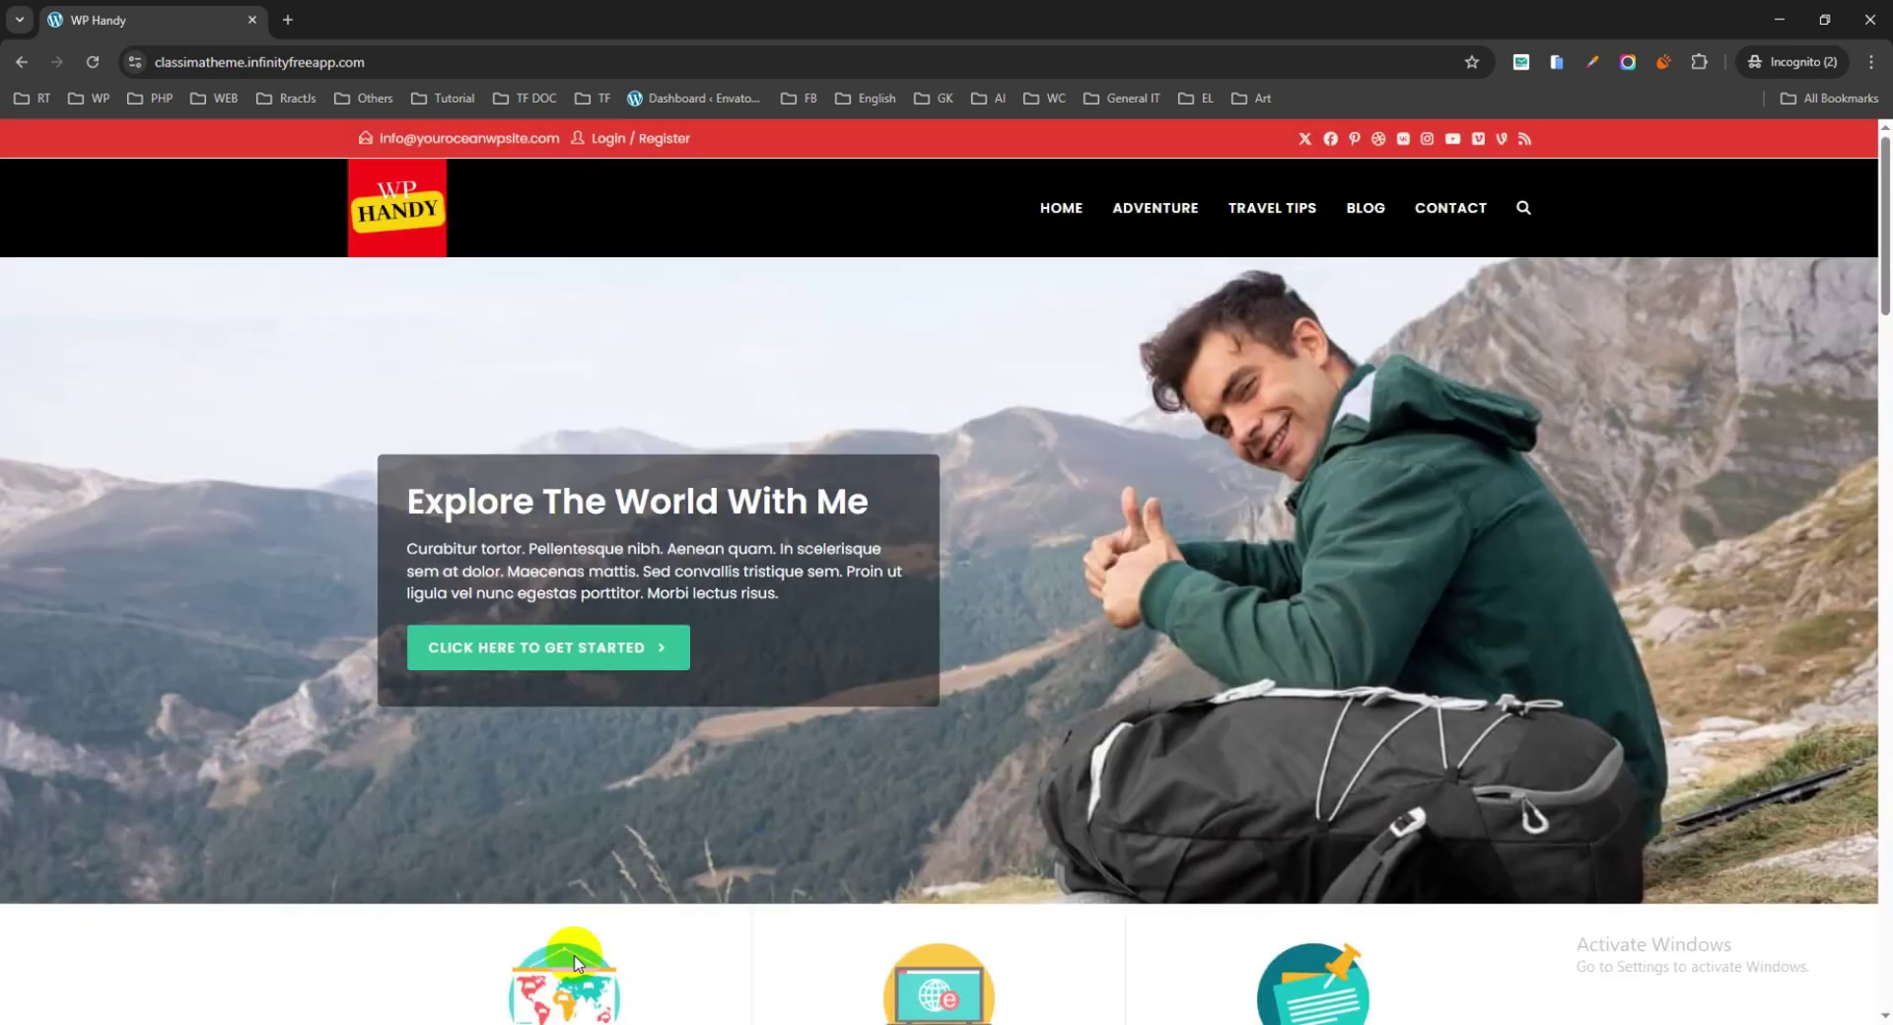
{"action": "left_click", "coordinate": [309, 952]}
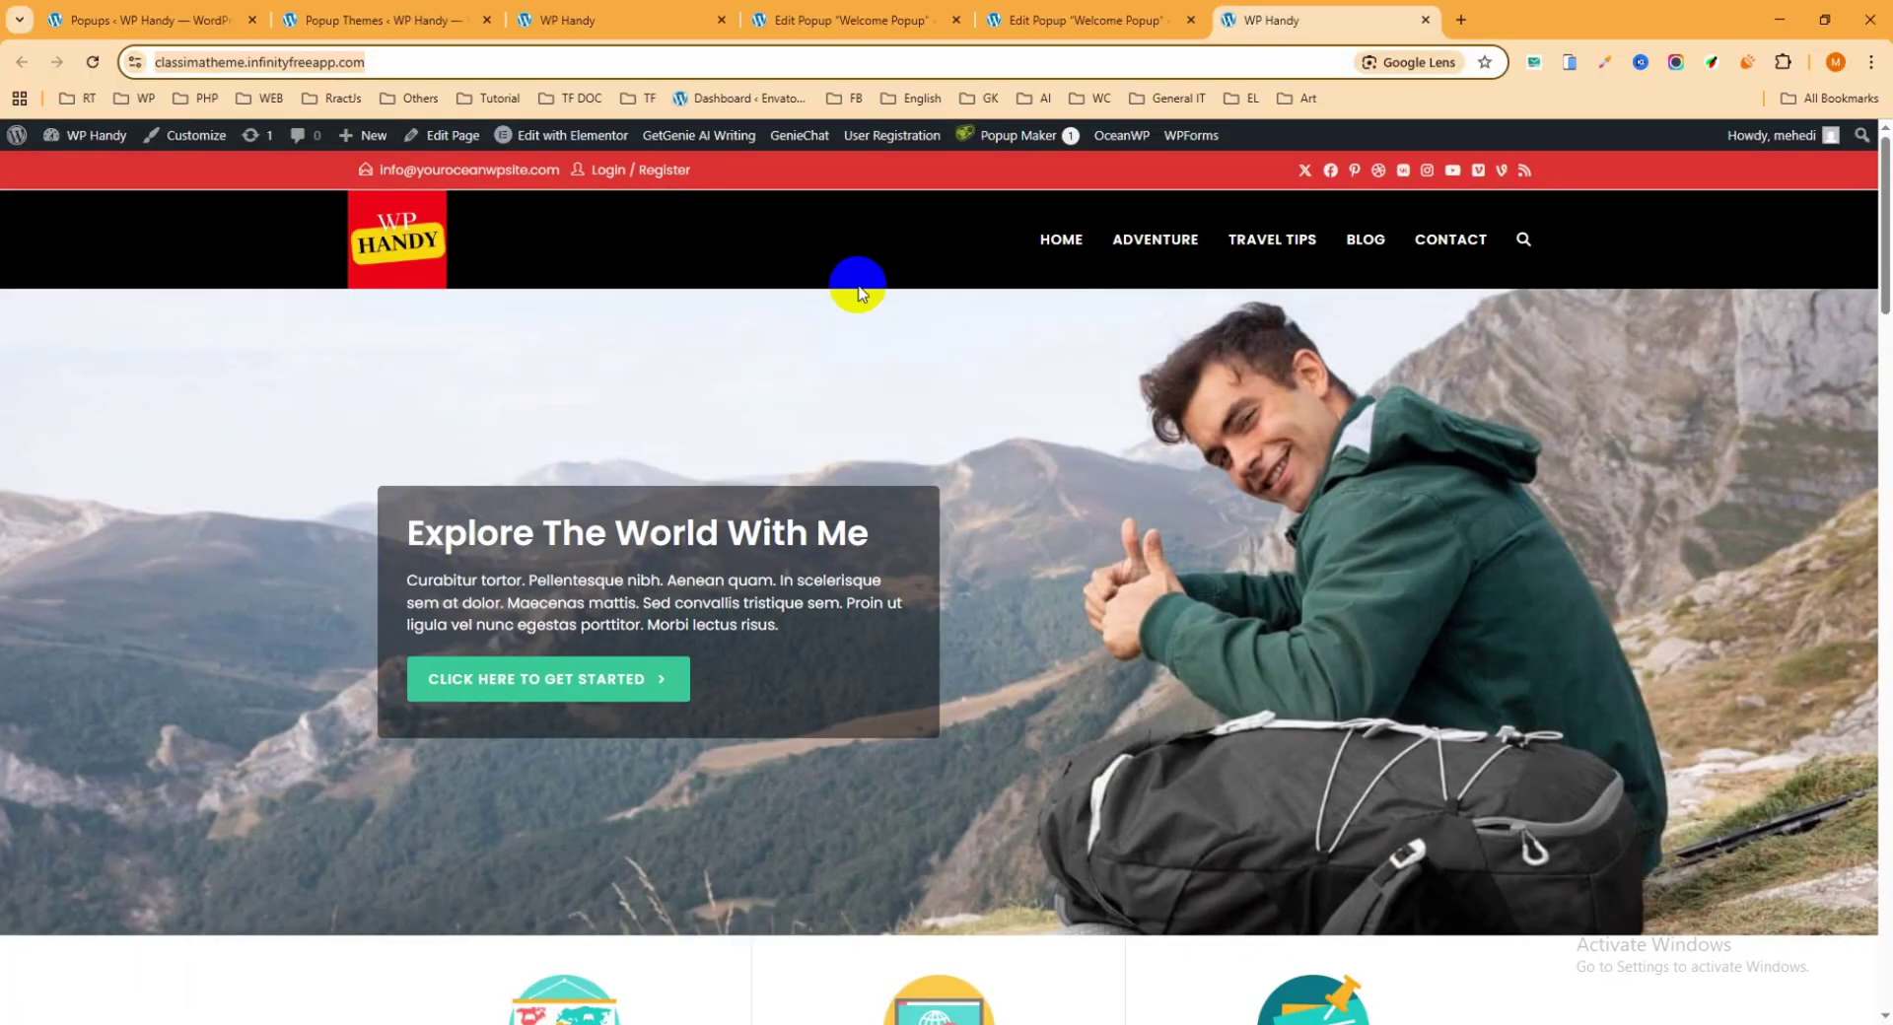
Step: Open the Light Box popup theme for customization from the Welcome Popup's display appearance settings
{"action": "left_click", "coordinate": [855, 20]}
{"action": "scroll", "coordinate": [629, 492], "scroll_direction": "down", "scroll_amount": 15}
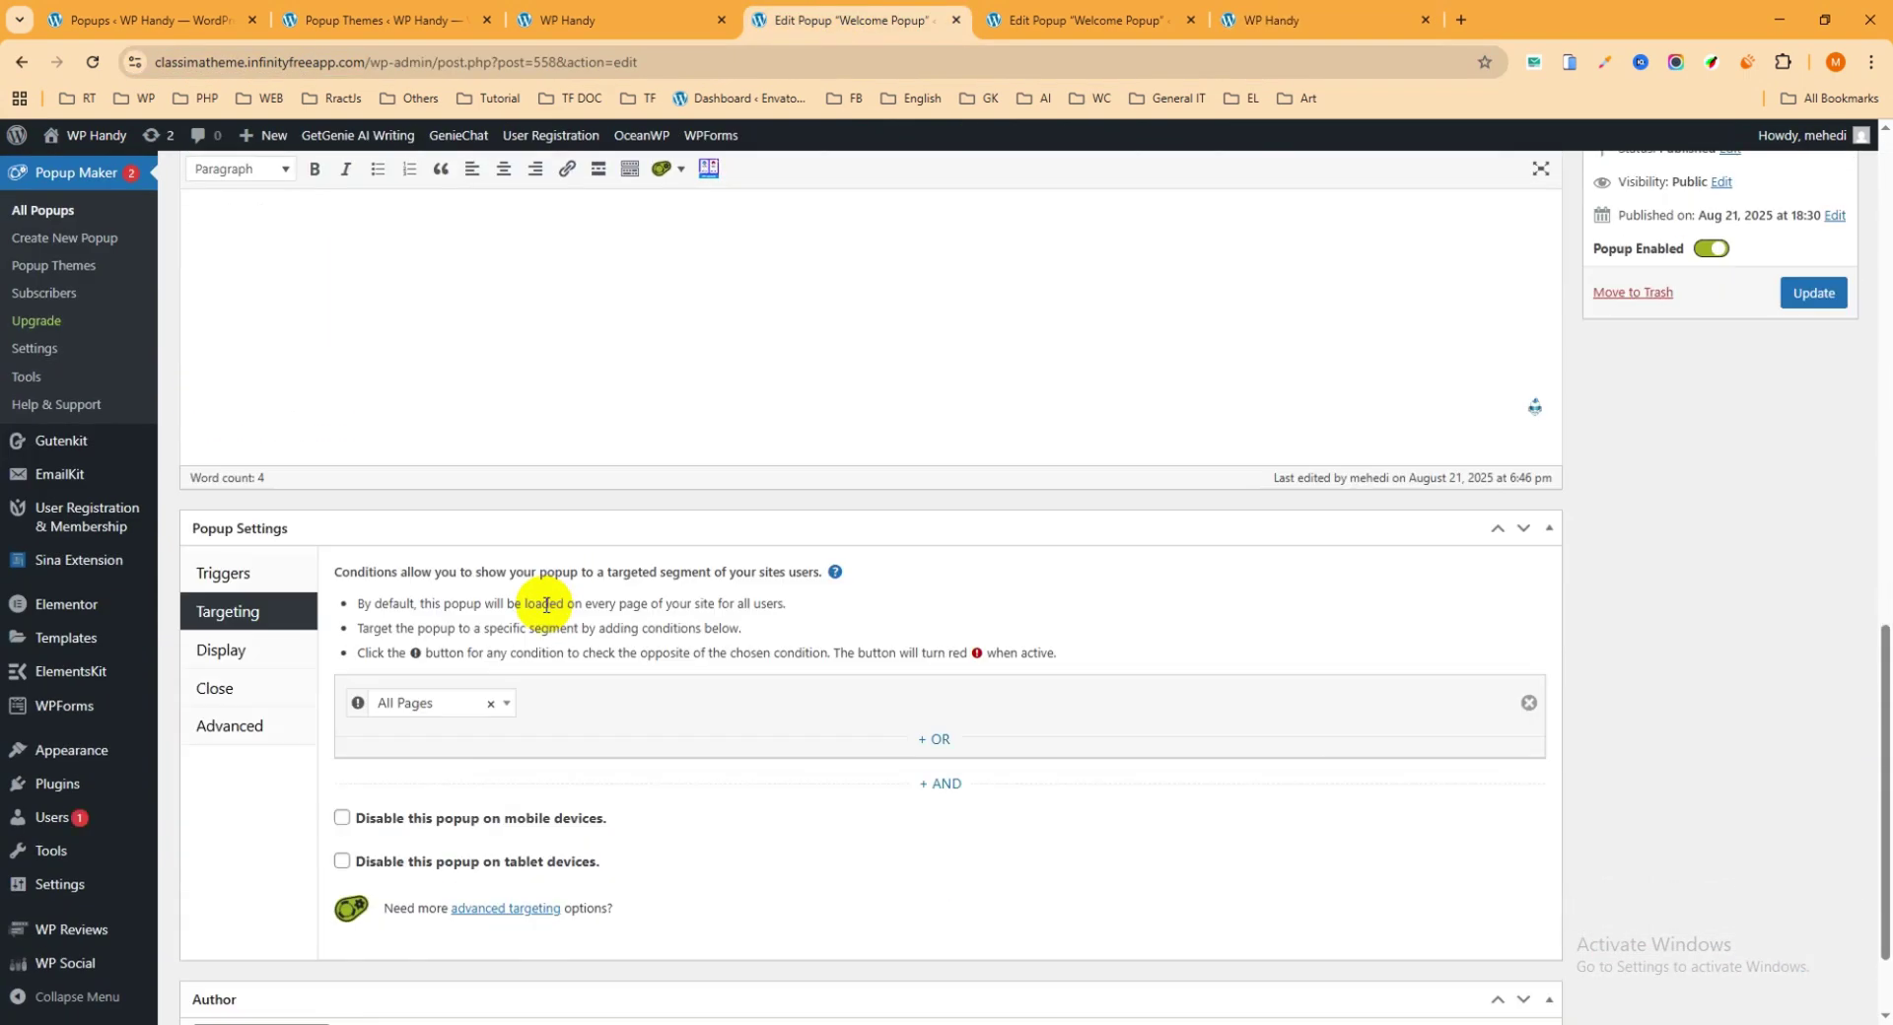
{"action": "left_click", "coordinate": [241, 611]}
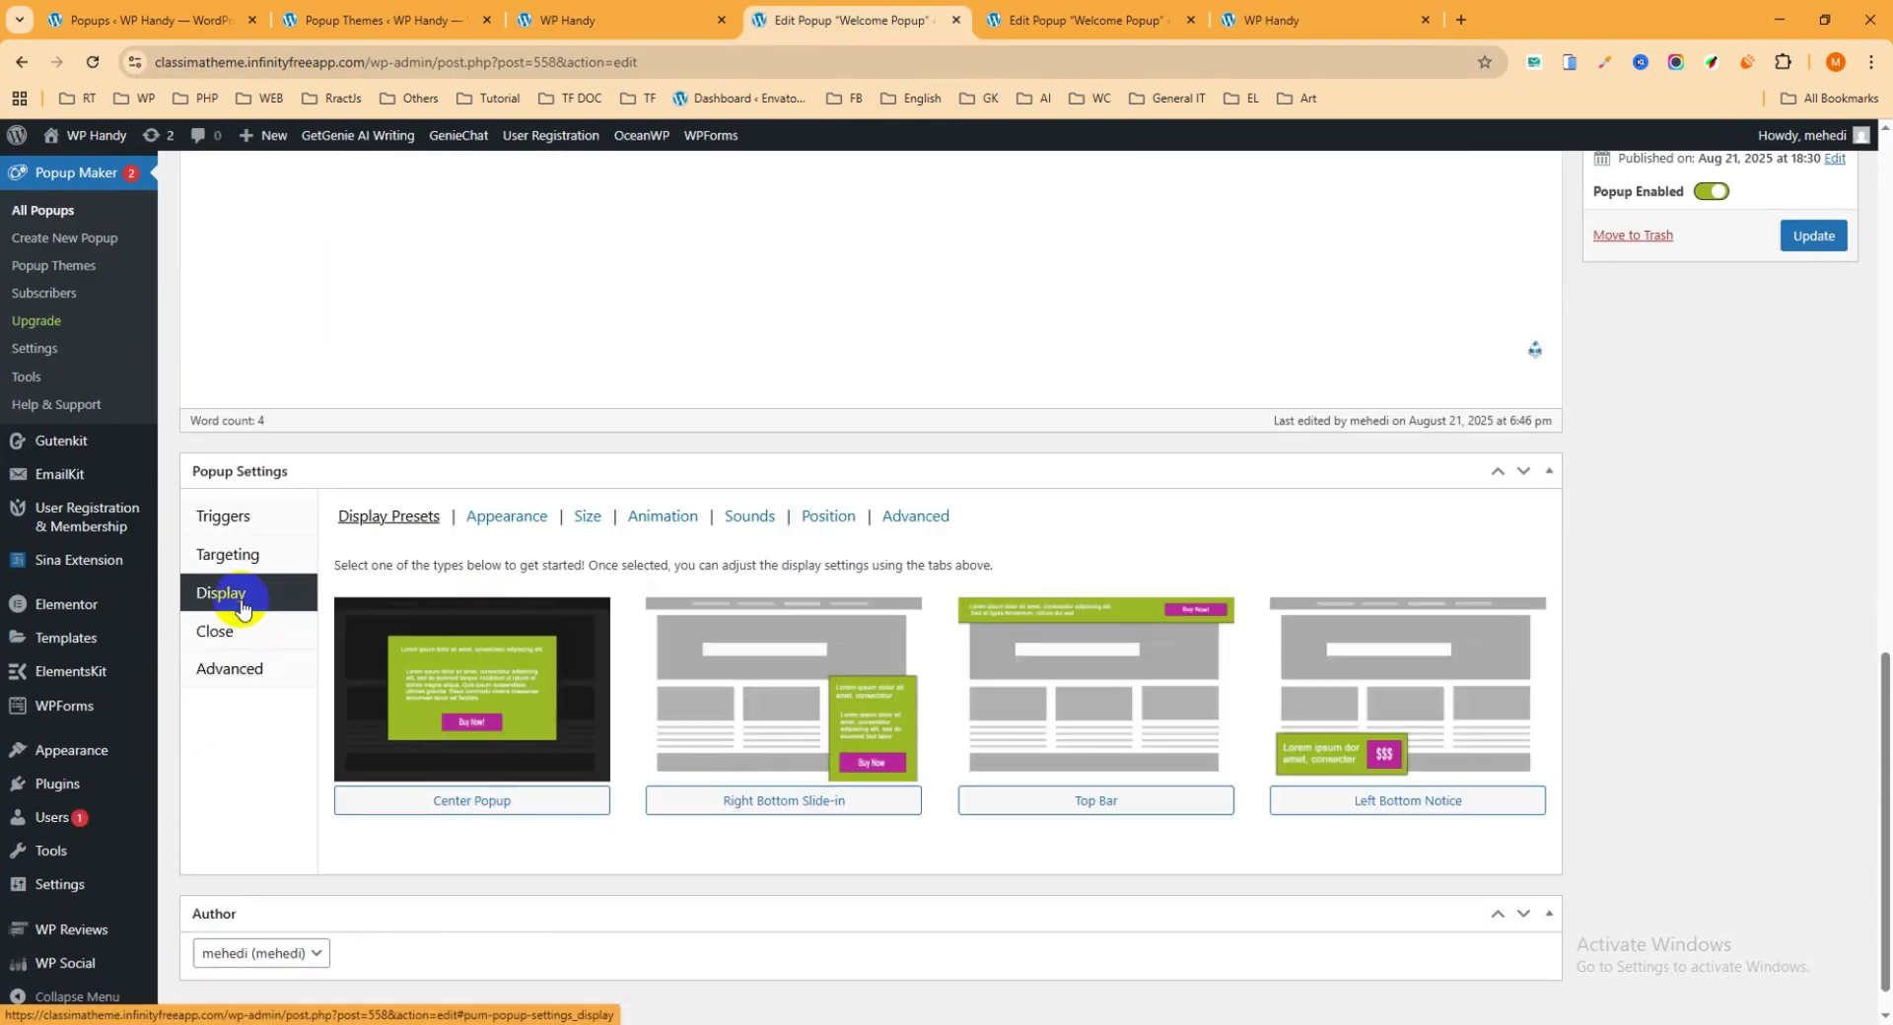
{"action": "left_click", "coordinate": [502, 520]}
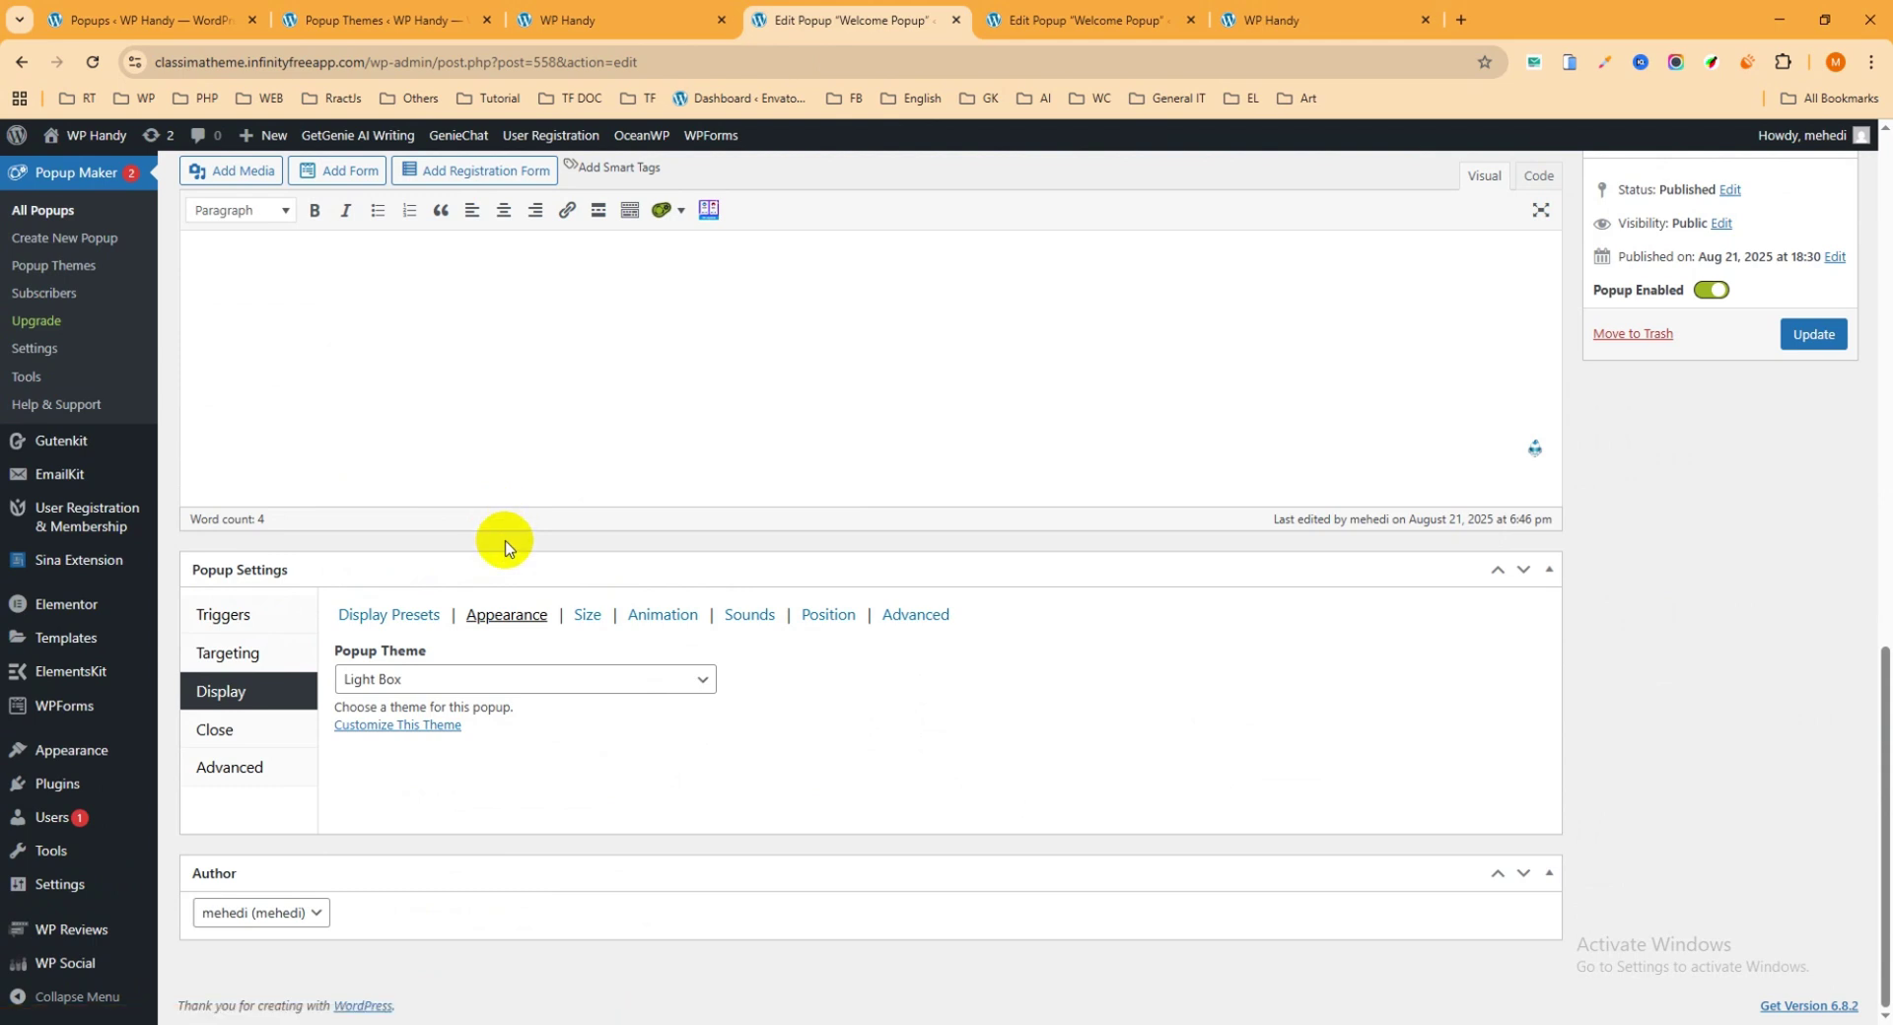
{"action": "left_click", "coordinate": [415, 728]}
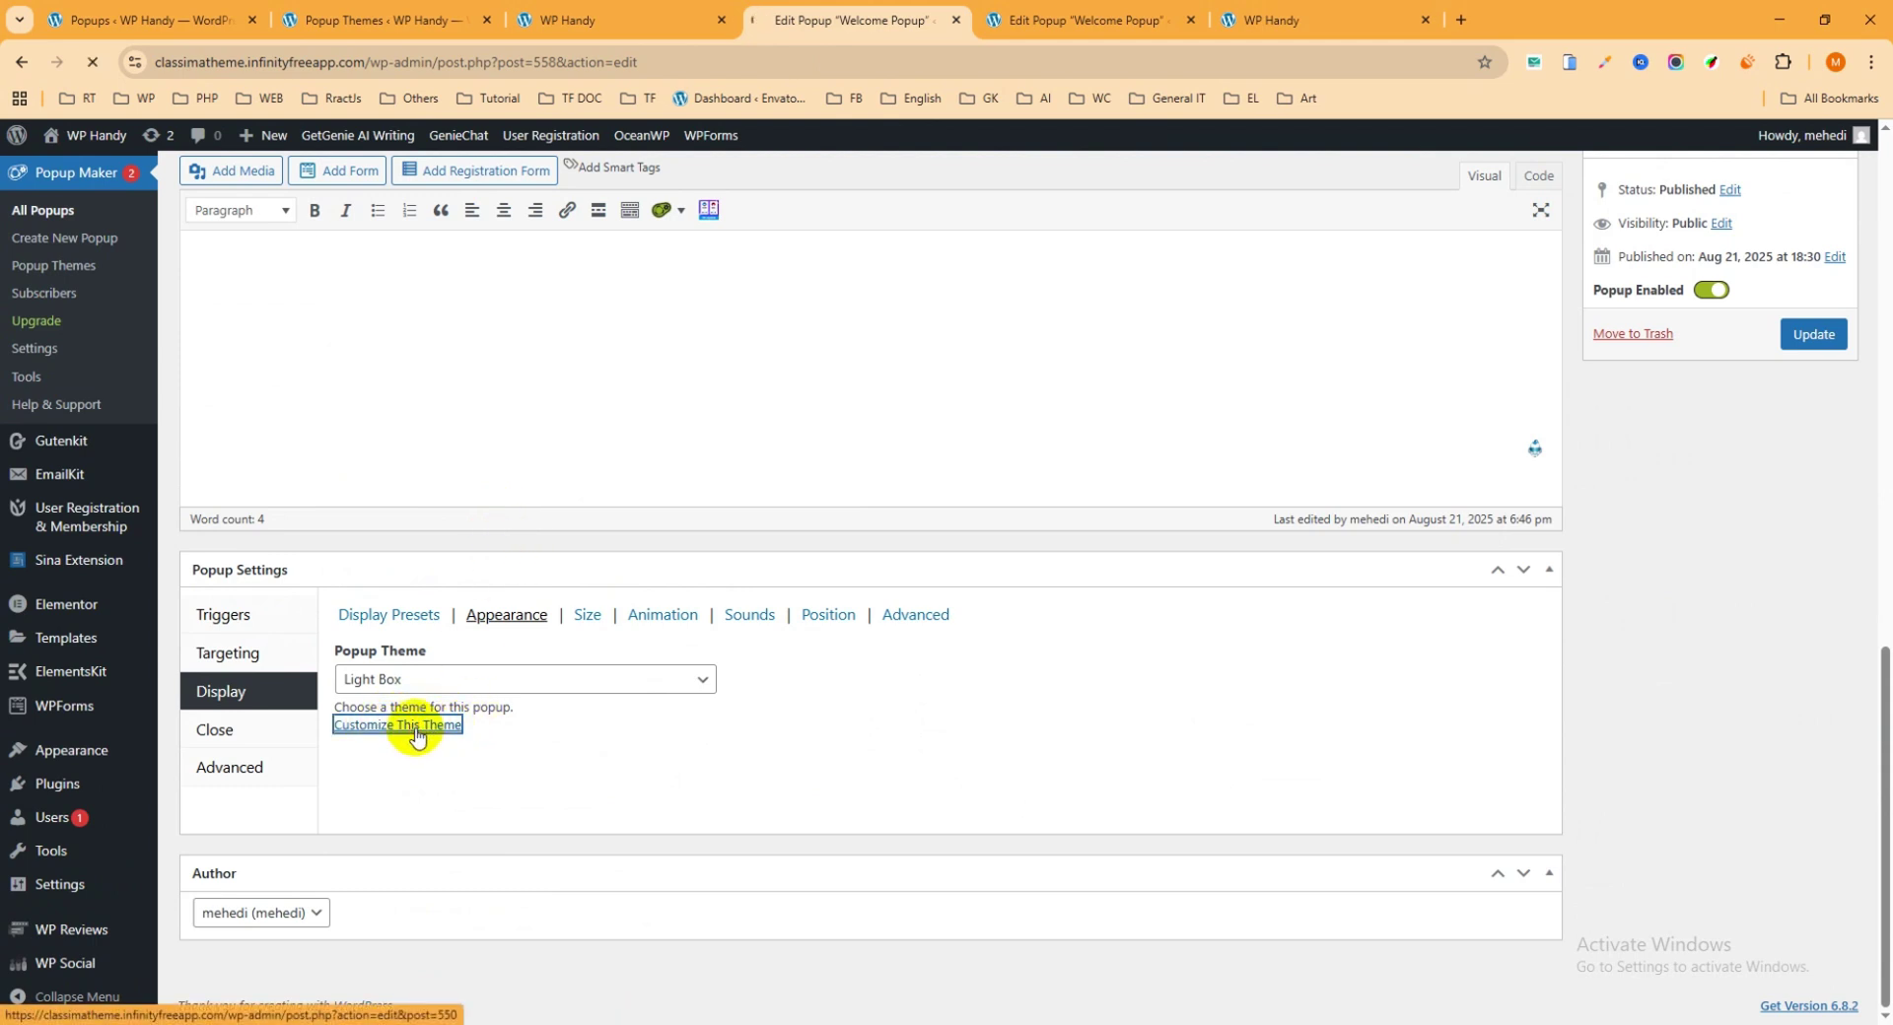
{"action": "scroll", "coordinate": [824, 497], "scroll_direction": "down", "scroll_amount": 7}
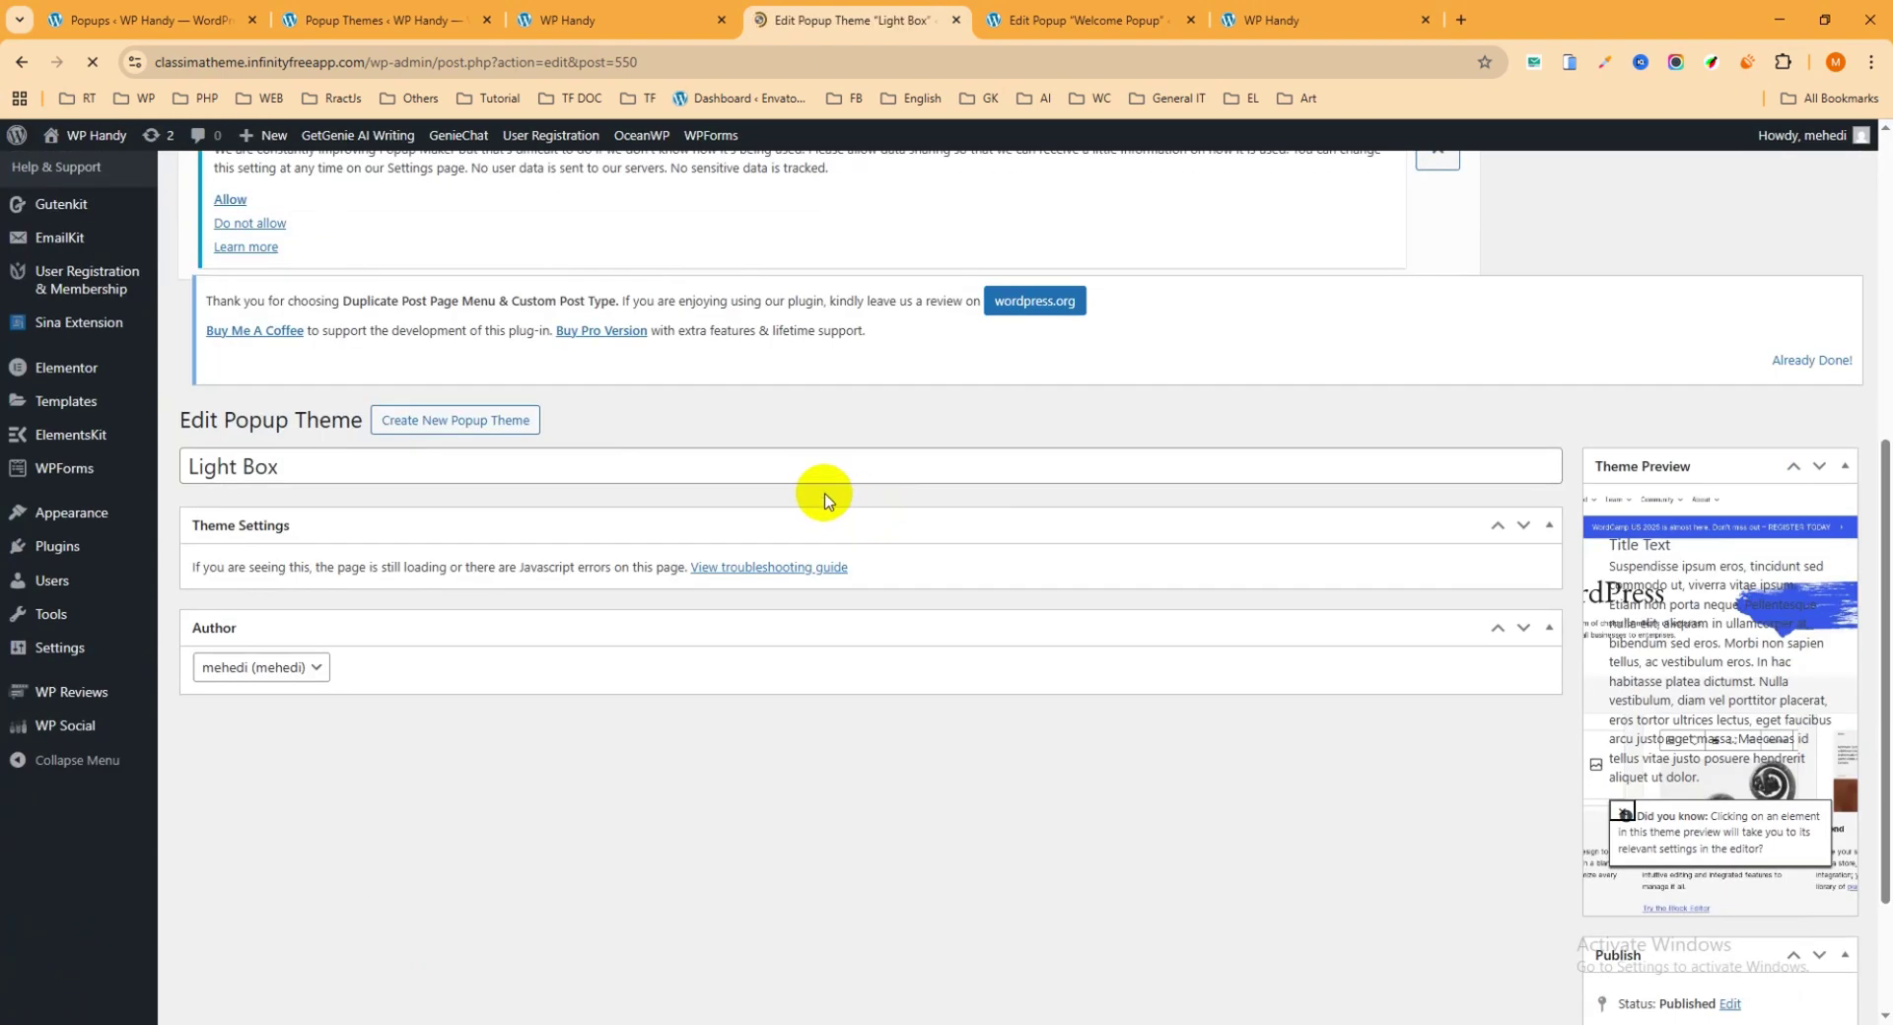
{"action": "scroll", "coordinate": [786, 508], "scroll_direction": "down", "scroll_amount": 3}
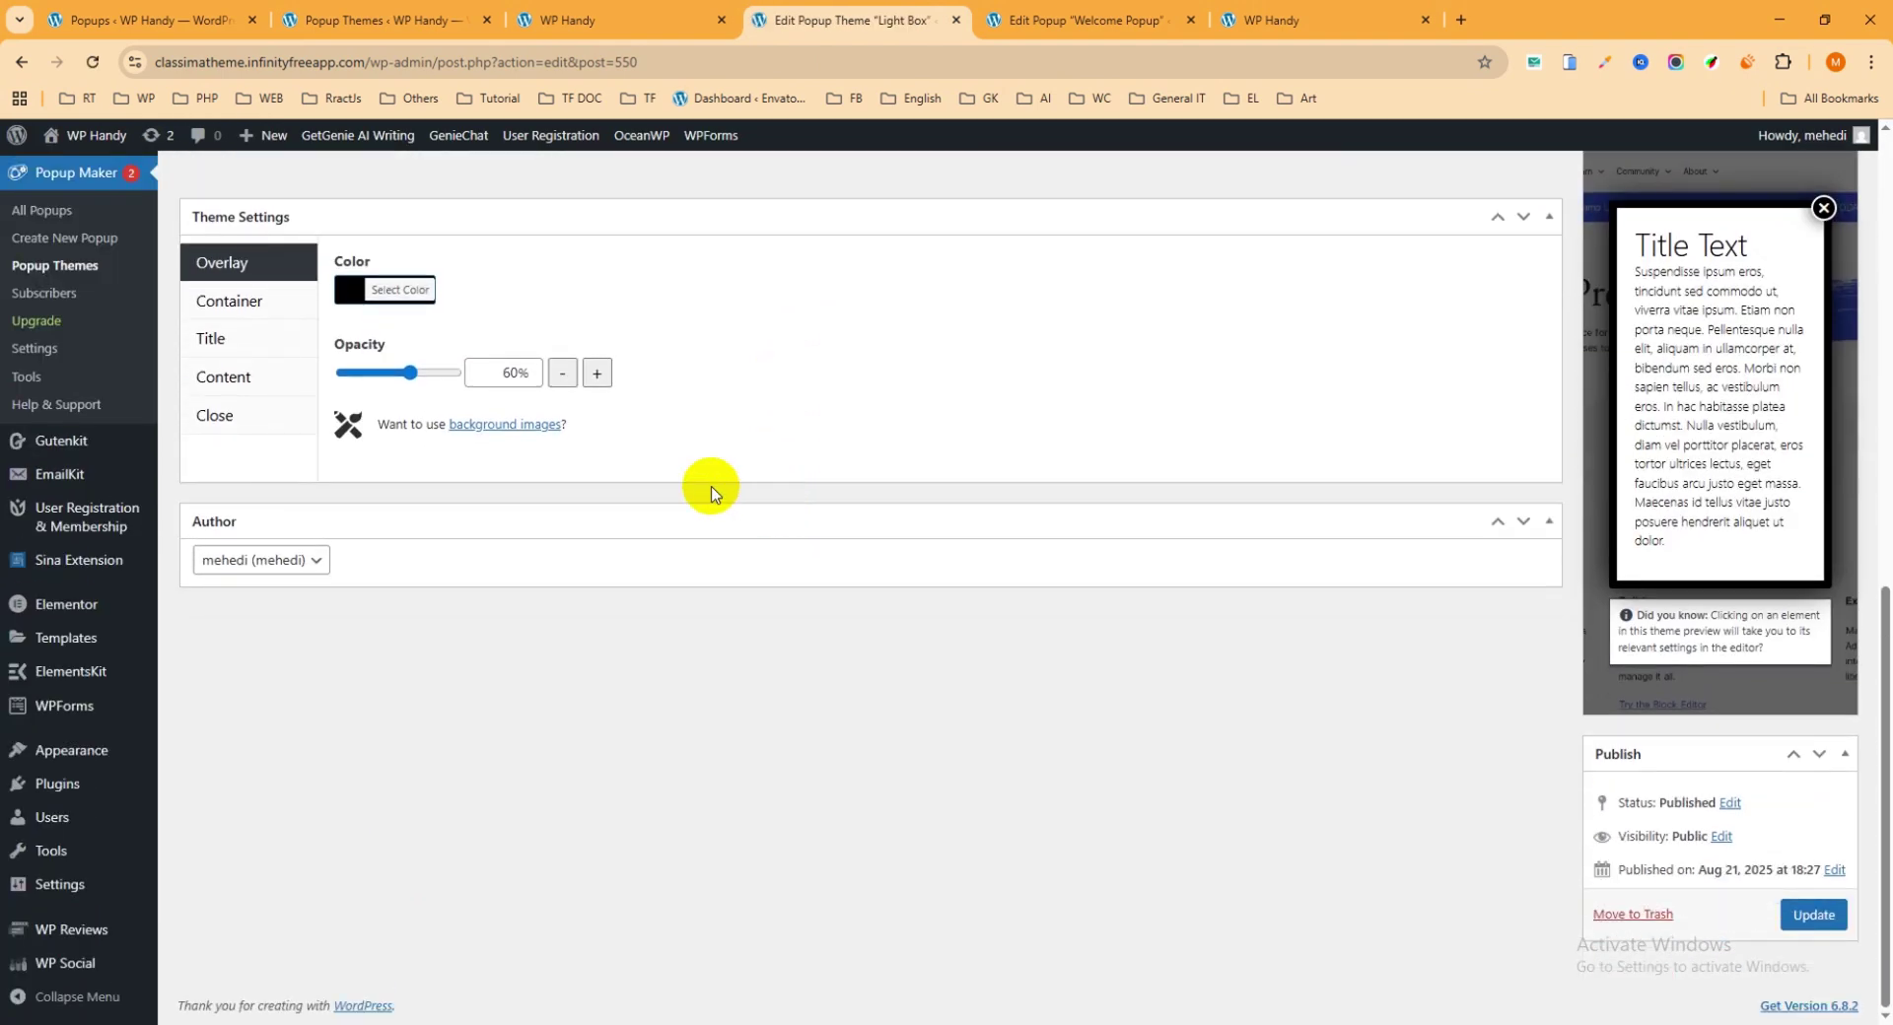
Step: Check the Light Box theme's overlay color options and set the container background color to the purple swatch
{"action": "left_click", "coordinate": [351, 294]}
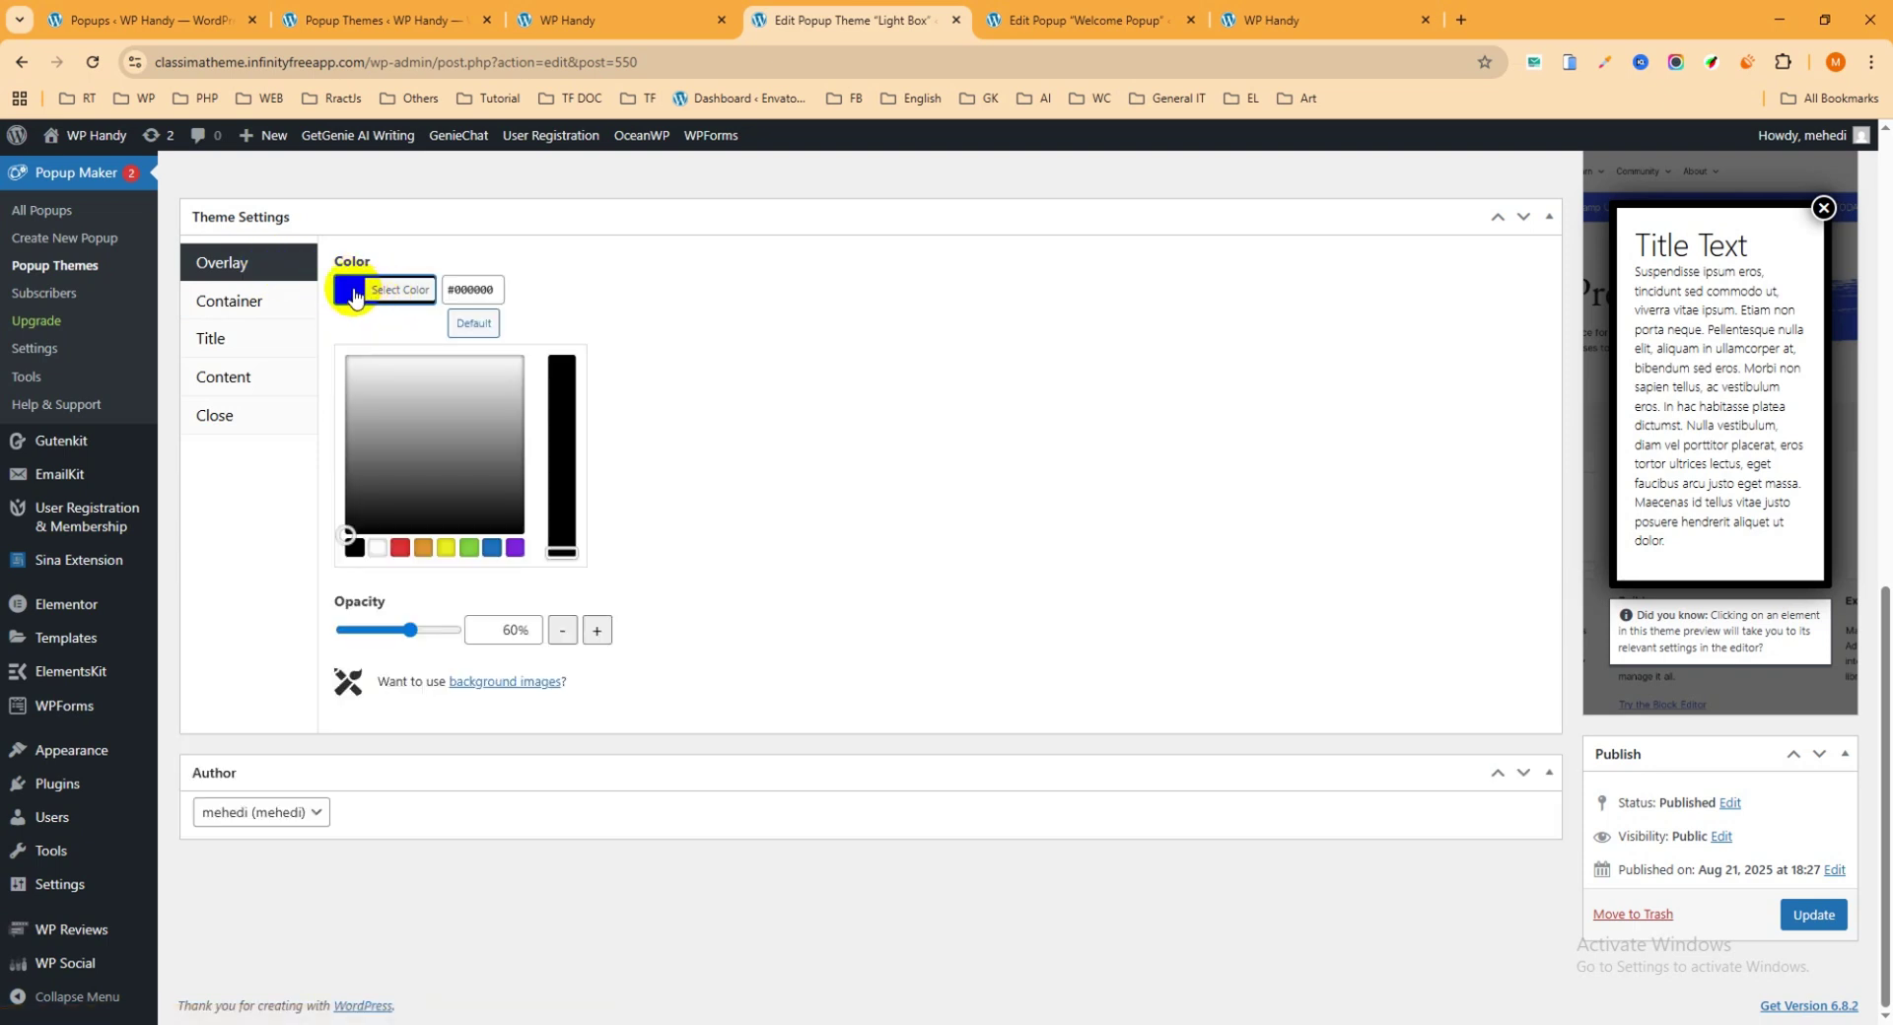
{"action": "left_click", "coordinate": [353, 292]}
{"action": "left_click", "coordinate": [245, 302]}
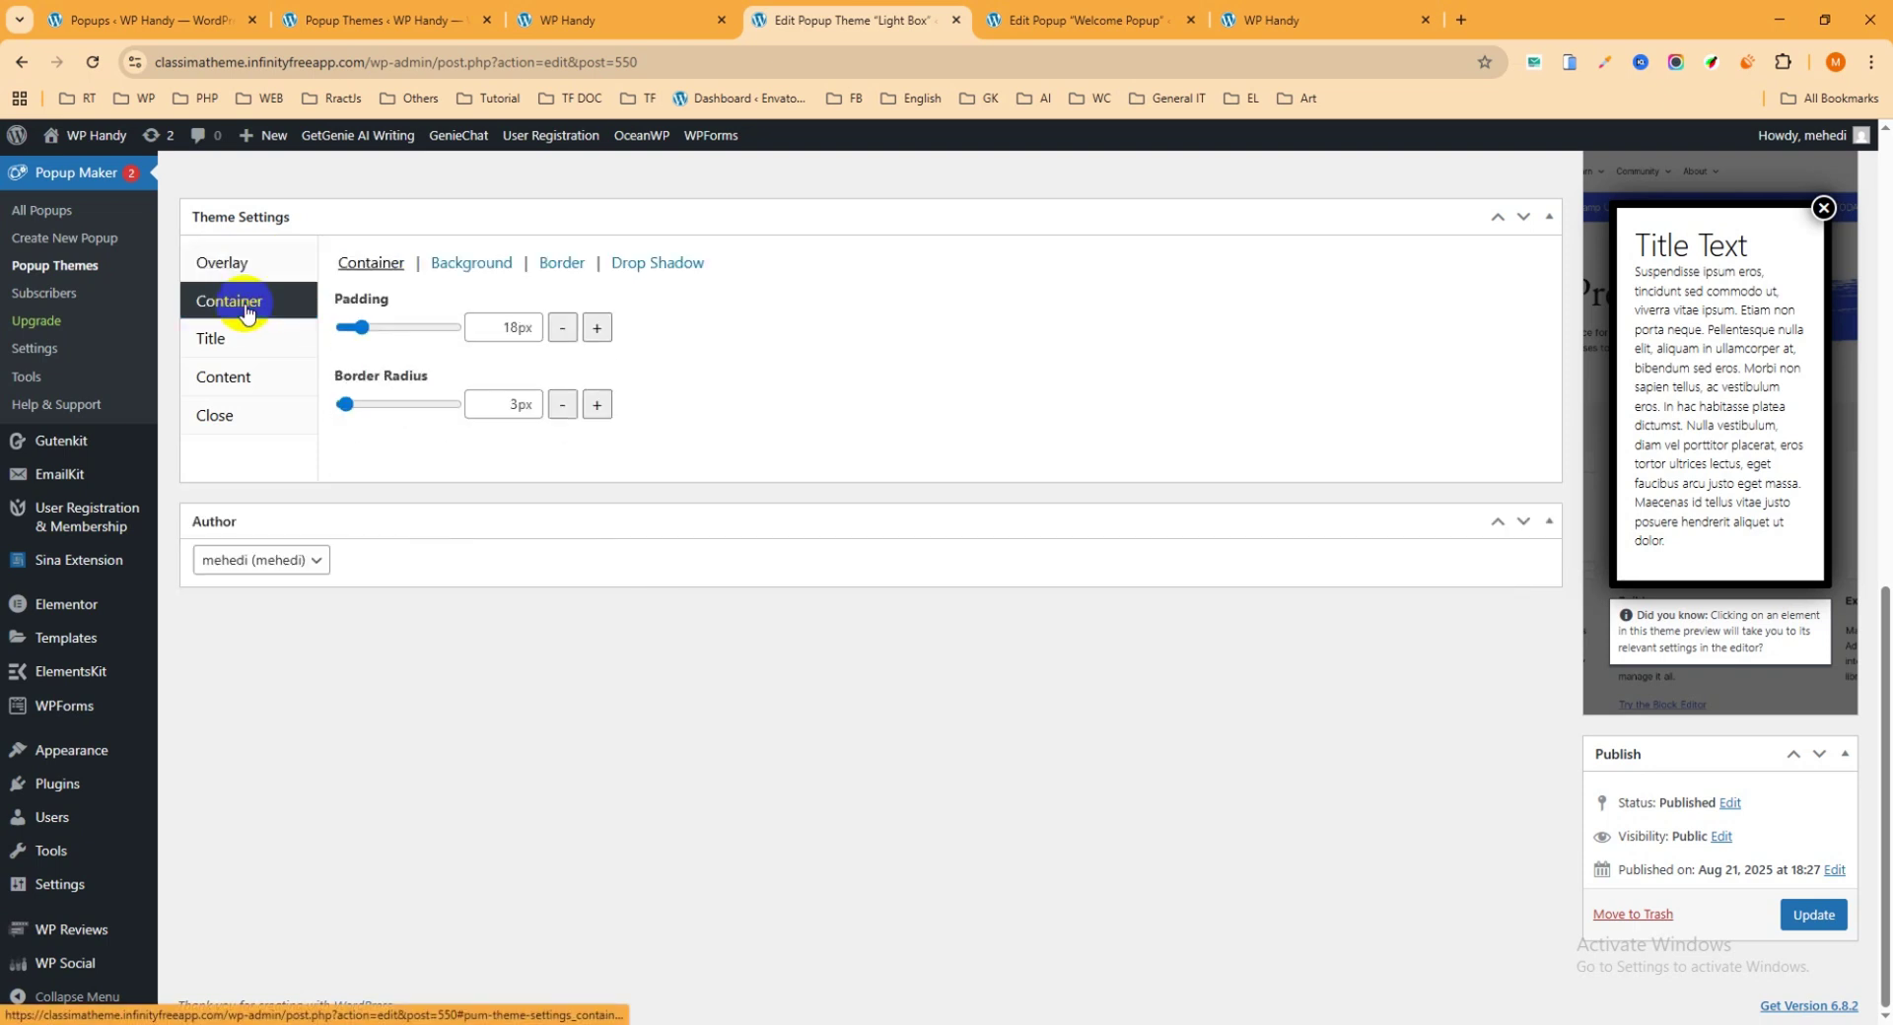
{"action": "left_click", "coordinate": [465, 264]}
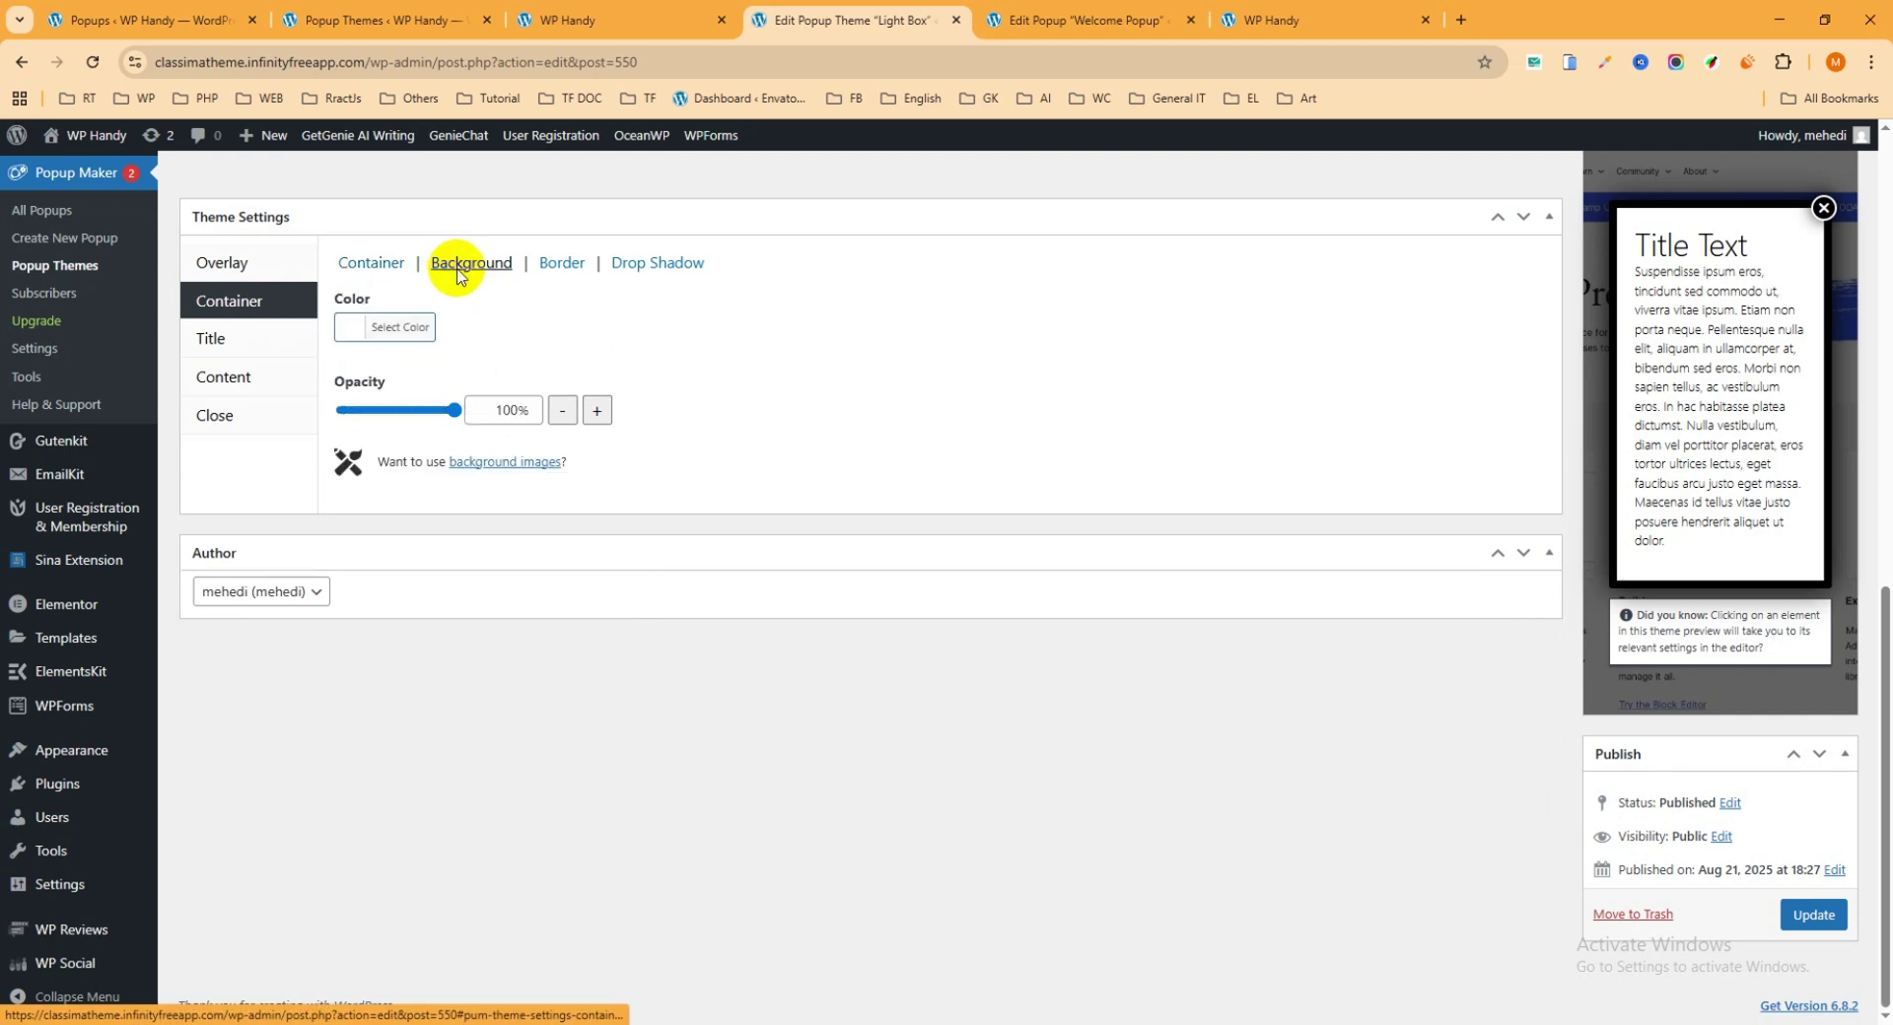
{"action": "left_click", "coordinate": [365, 330]}
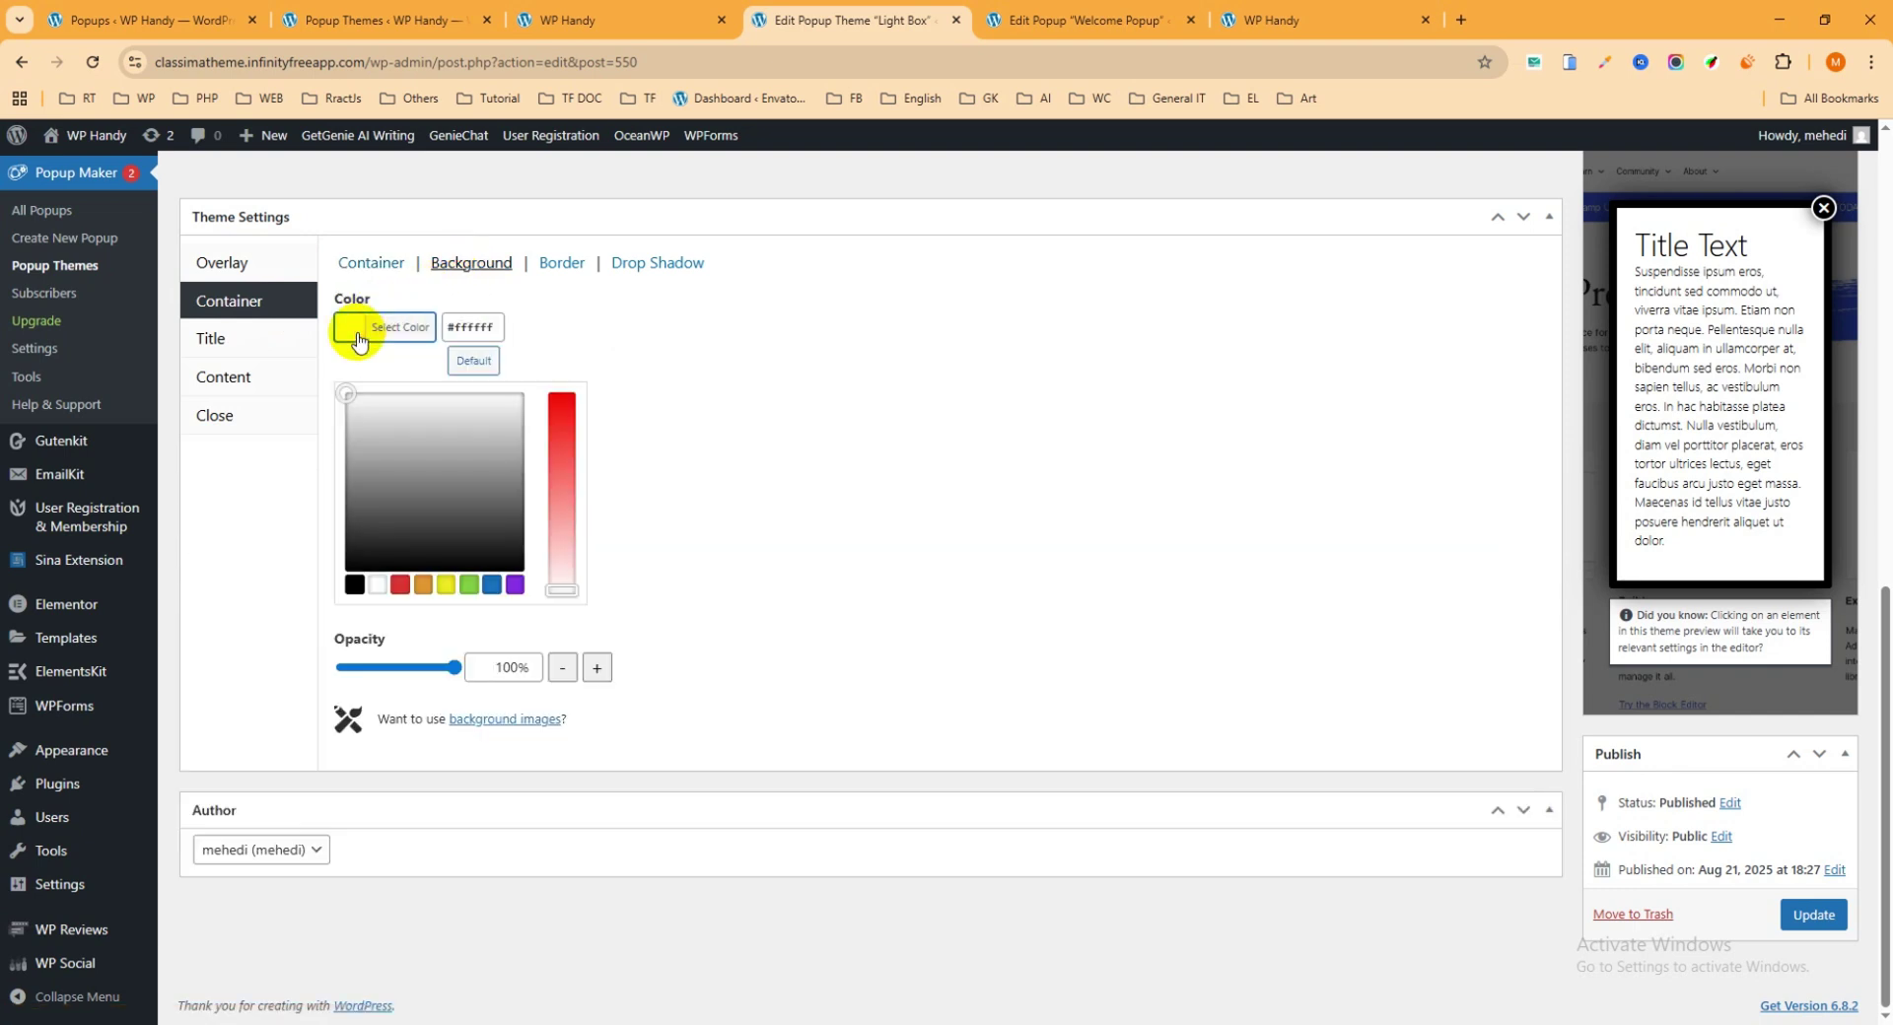
{"action": "left_click", "coordinate": [513, 586]}
{"action": "left_click", "coordinate": [644, 329]}
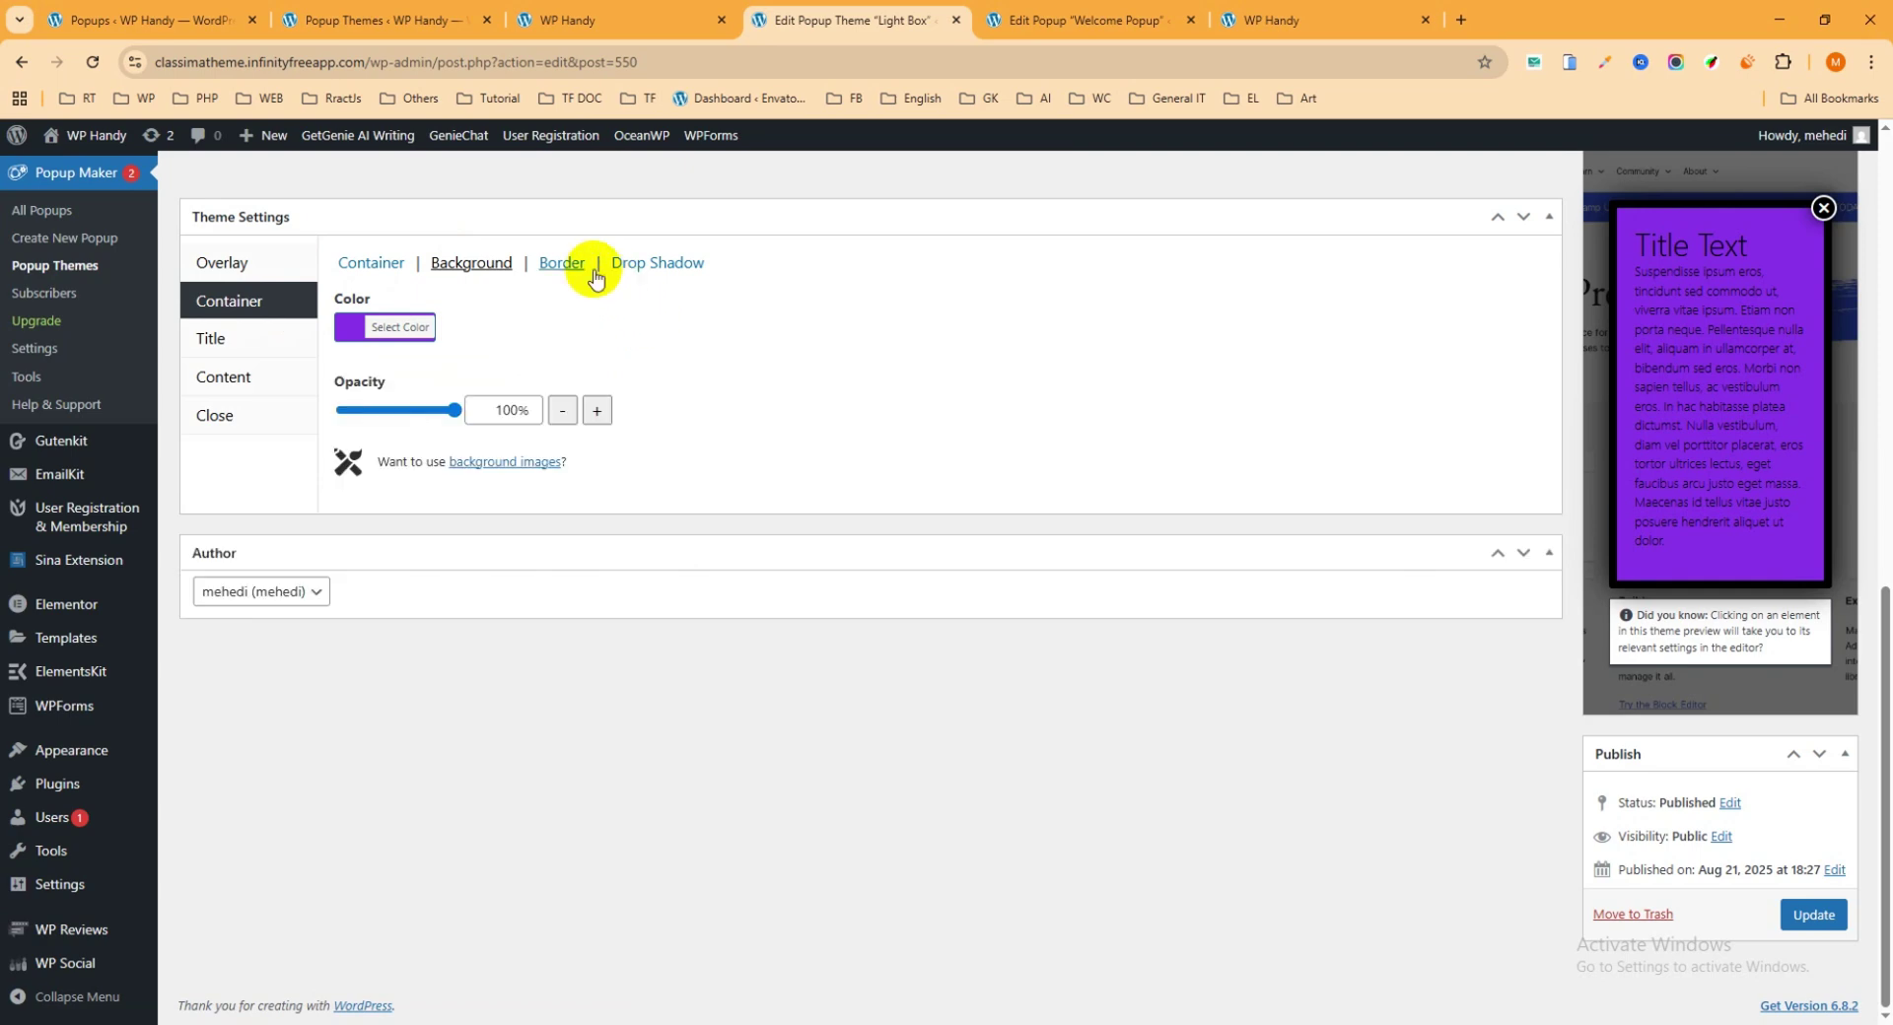
Step: Set the container's border color to the yellow swatch
{"action": "left_click", "coordinate": [556, 268]}
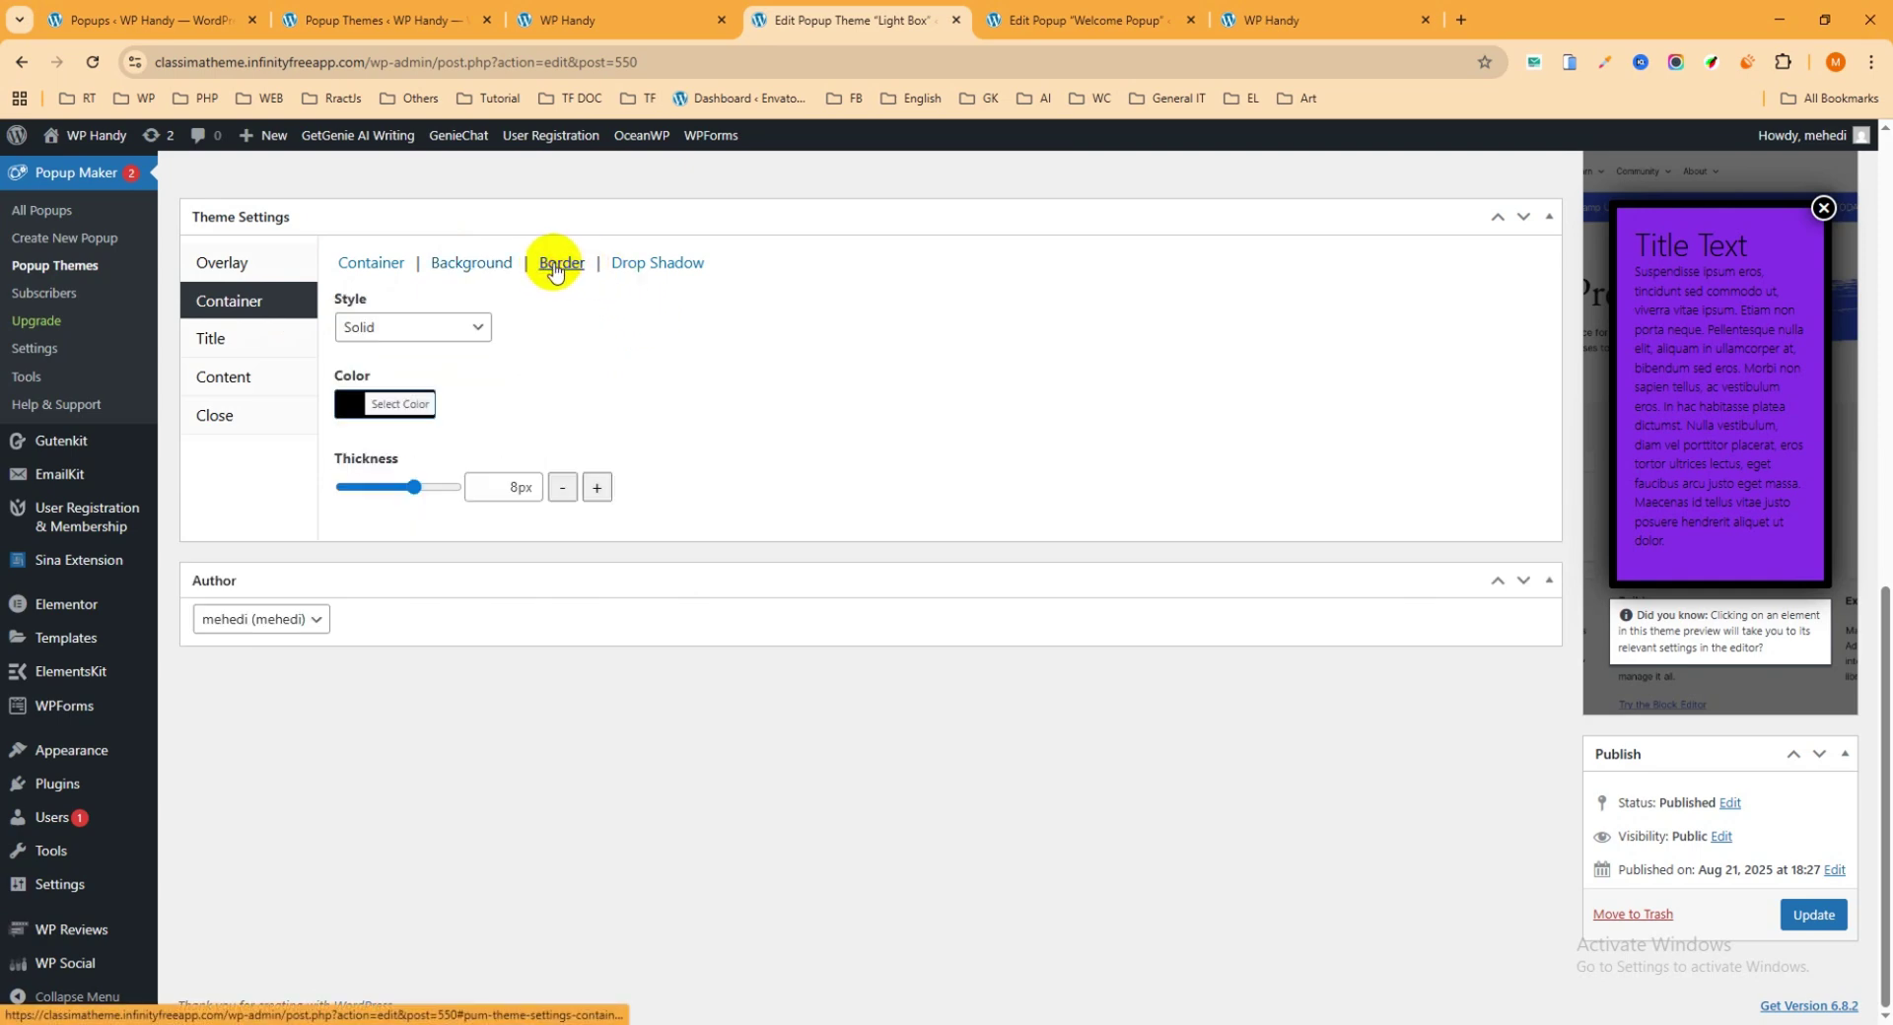
{"action": "left_click", "coordinate": [360, 404]}
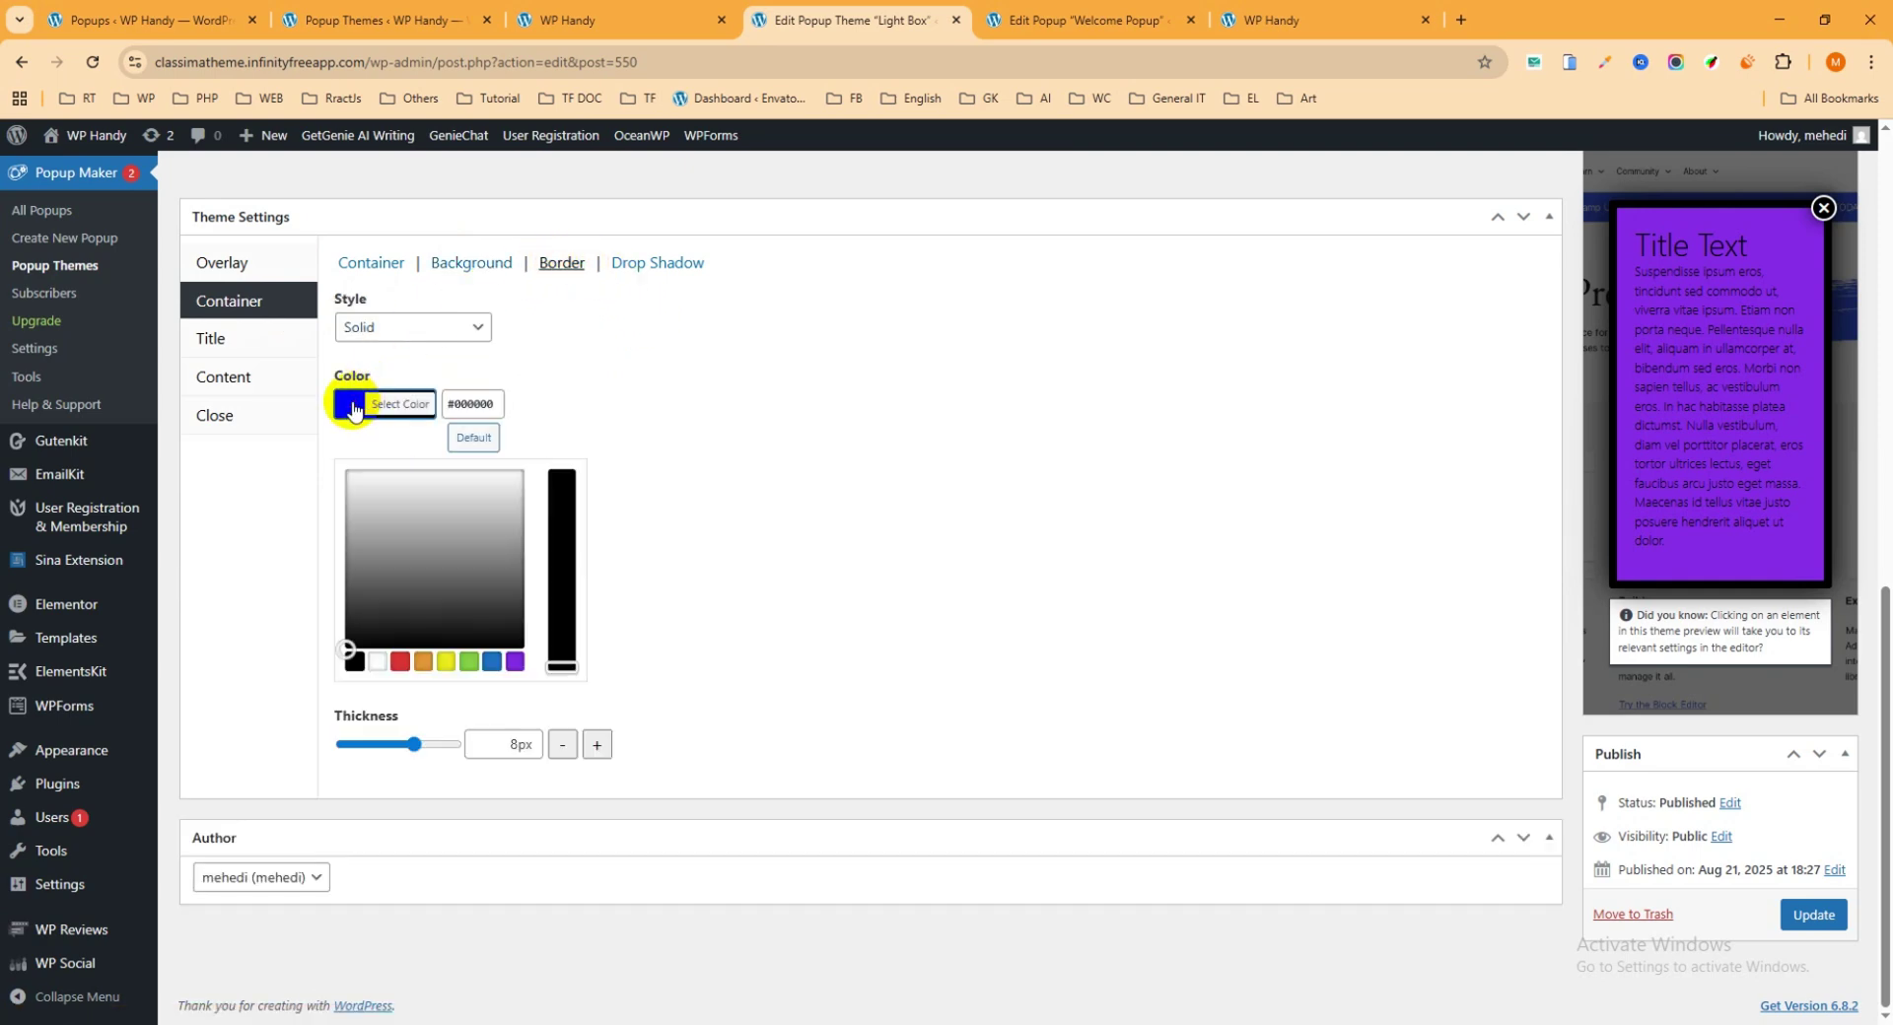
{"action": "left_click", "coordinate": [446, 660]}
{"action": "left_click", "coordinate": [706, 317]}
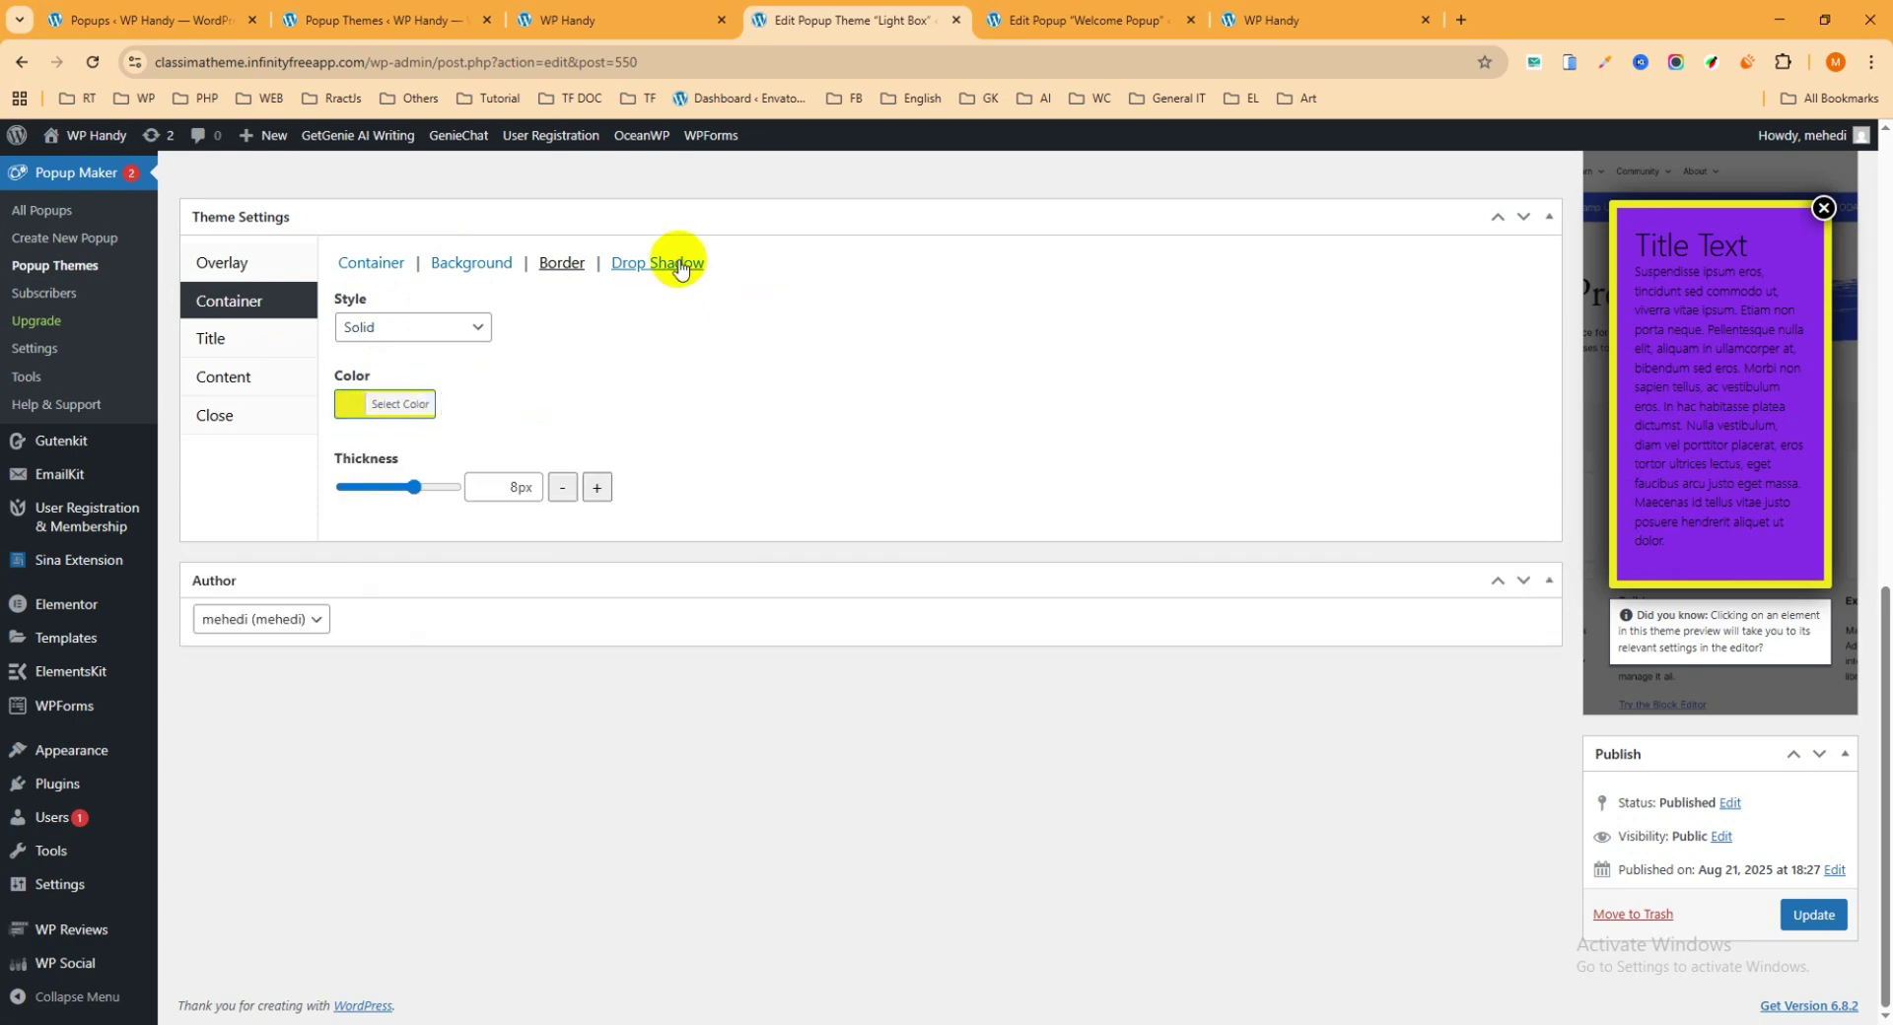
Step: Review the theme's container drop shadow, title font and content text settings
{"action": "left_click", "coordinate": [679, 268]}
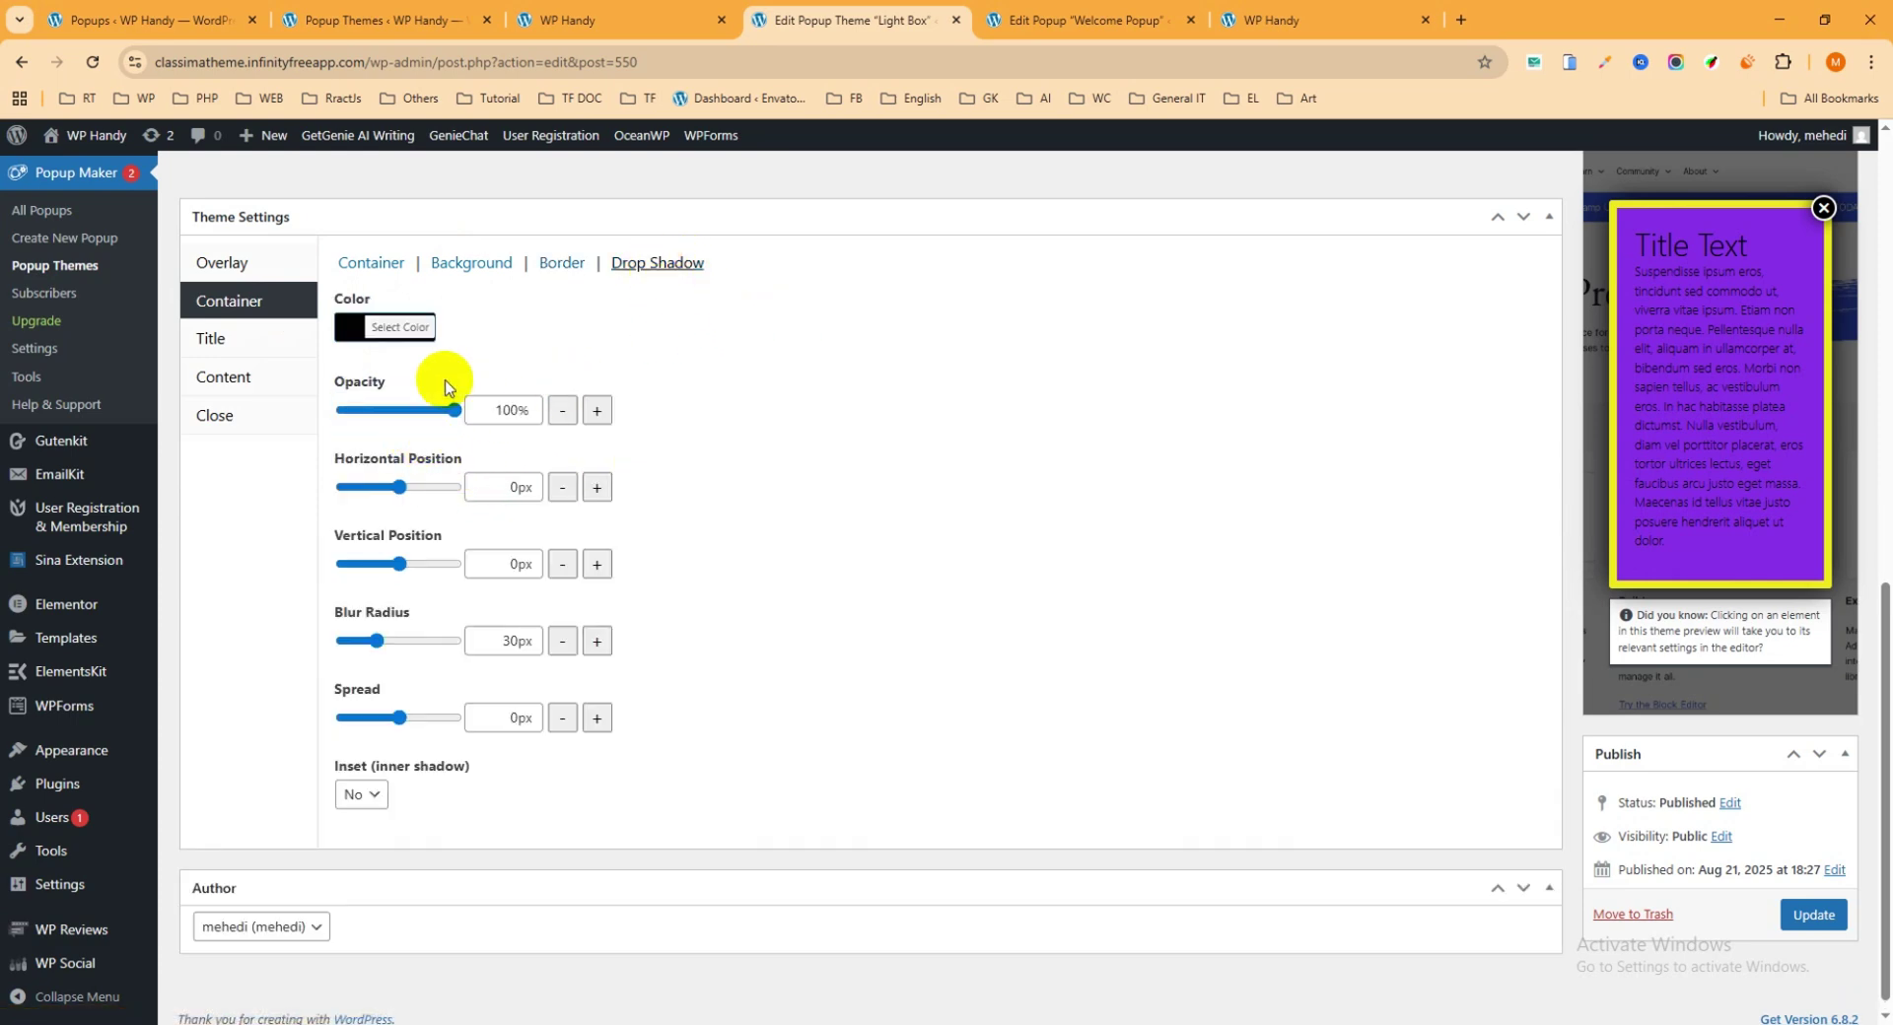
{"action": "left_click", "coordinate": [235, 340]}
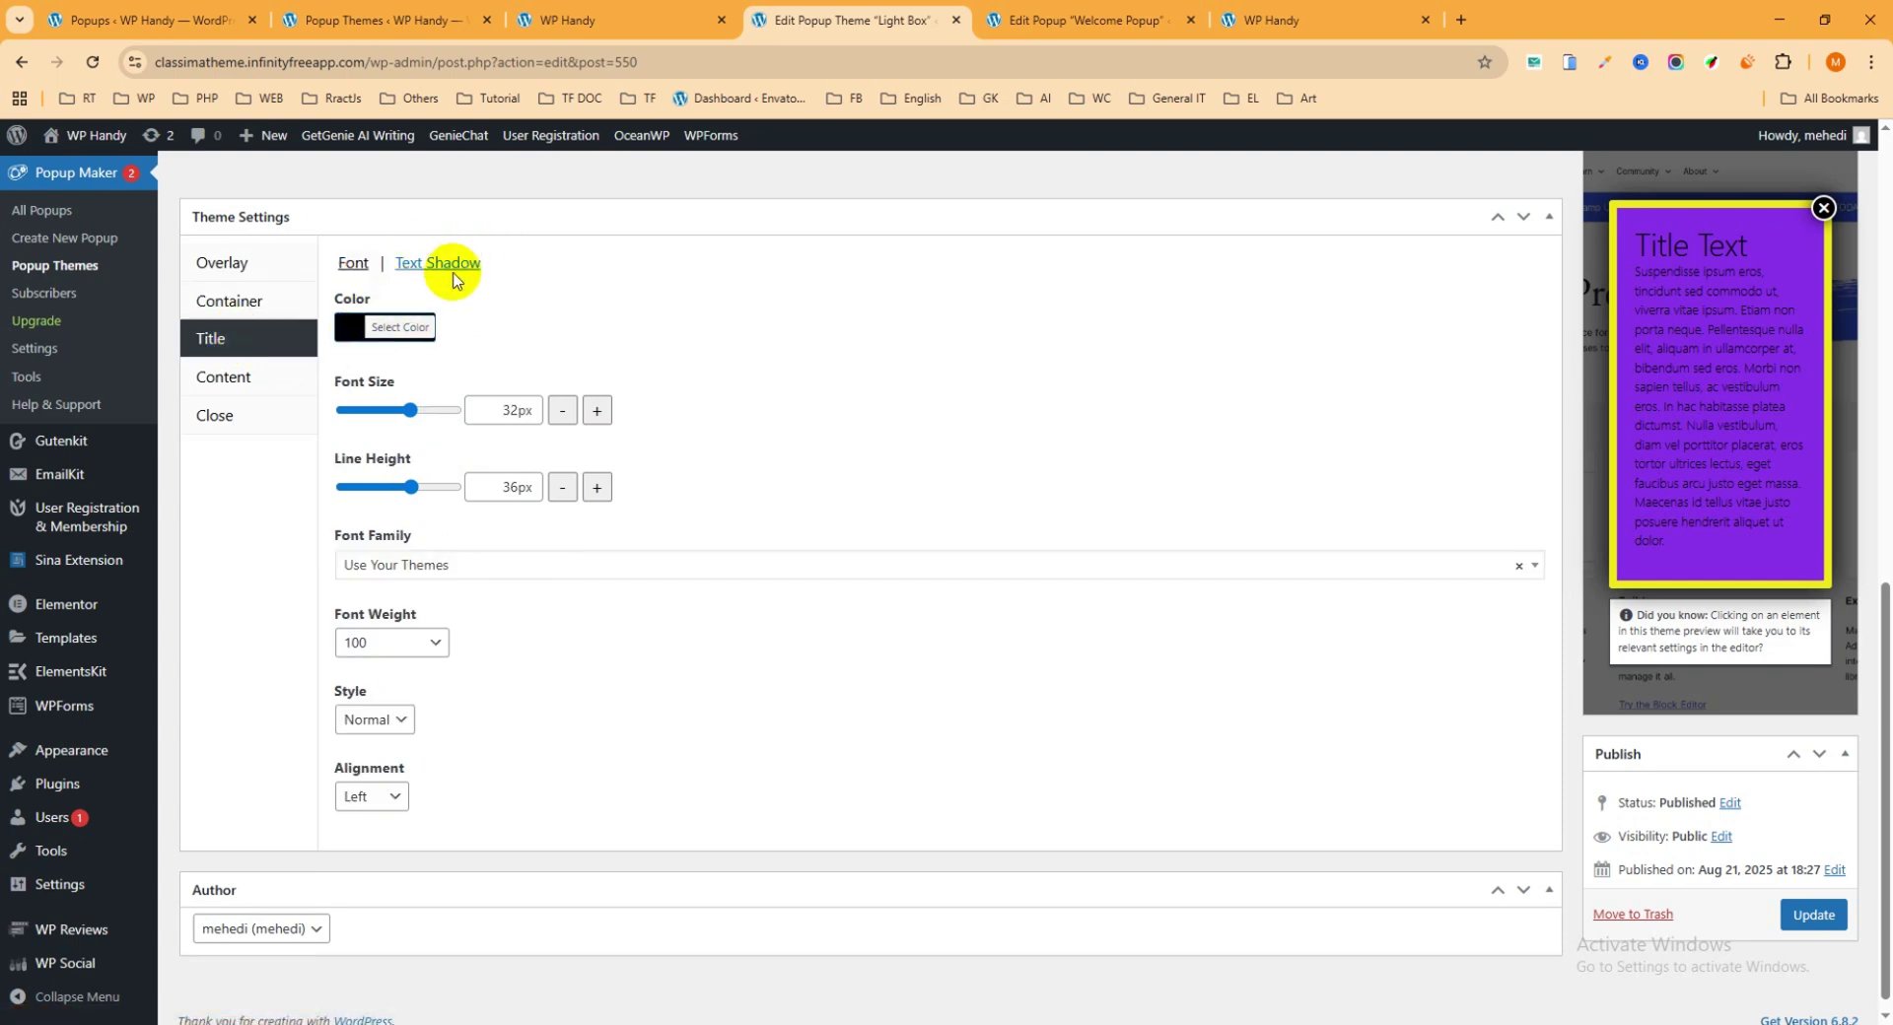
{"action": "scroll", "coordinate": [424, 493], "scroll_direction": "down", "scroll_amount": 1}
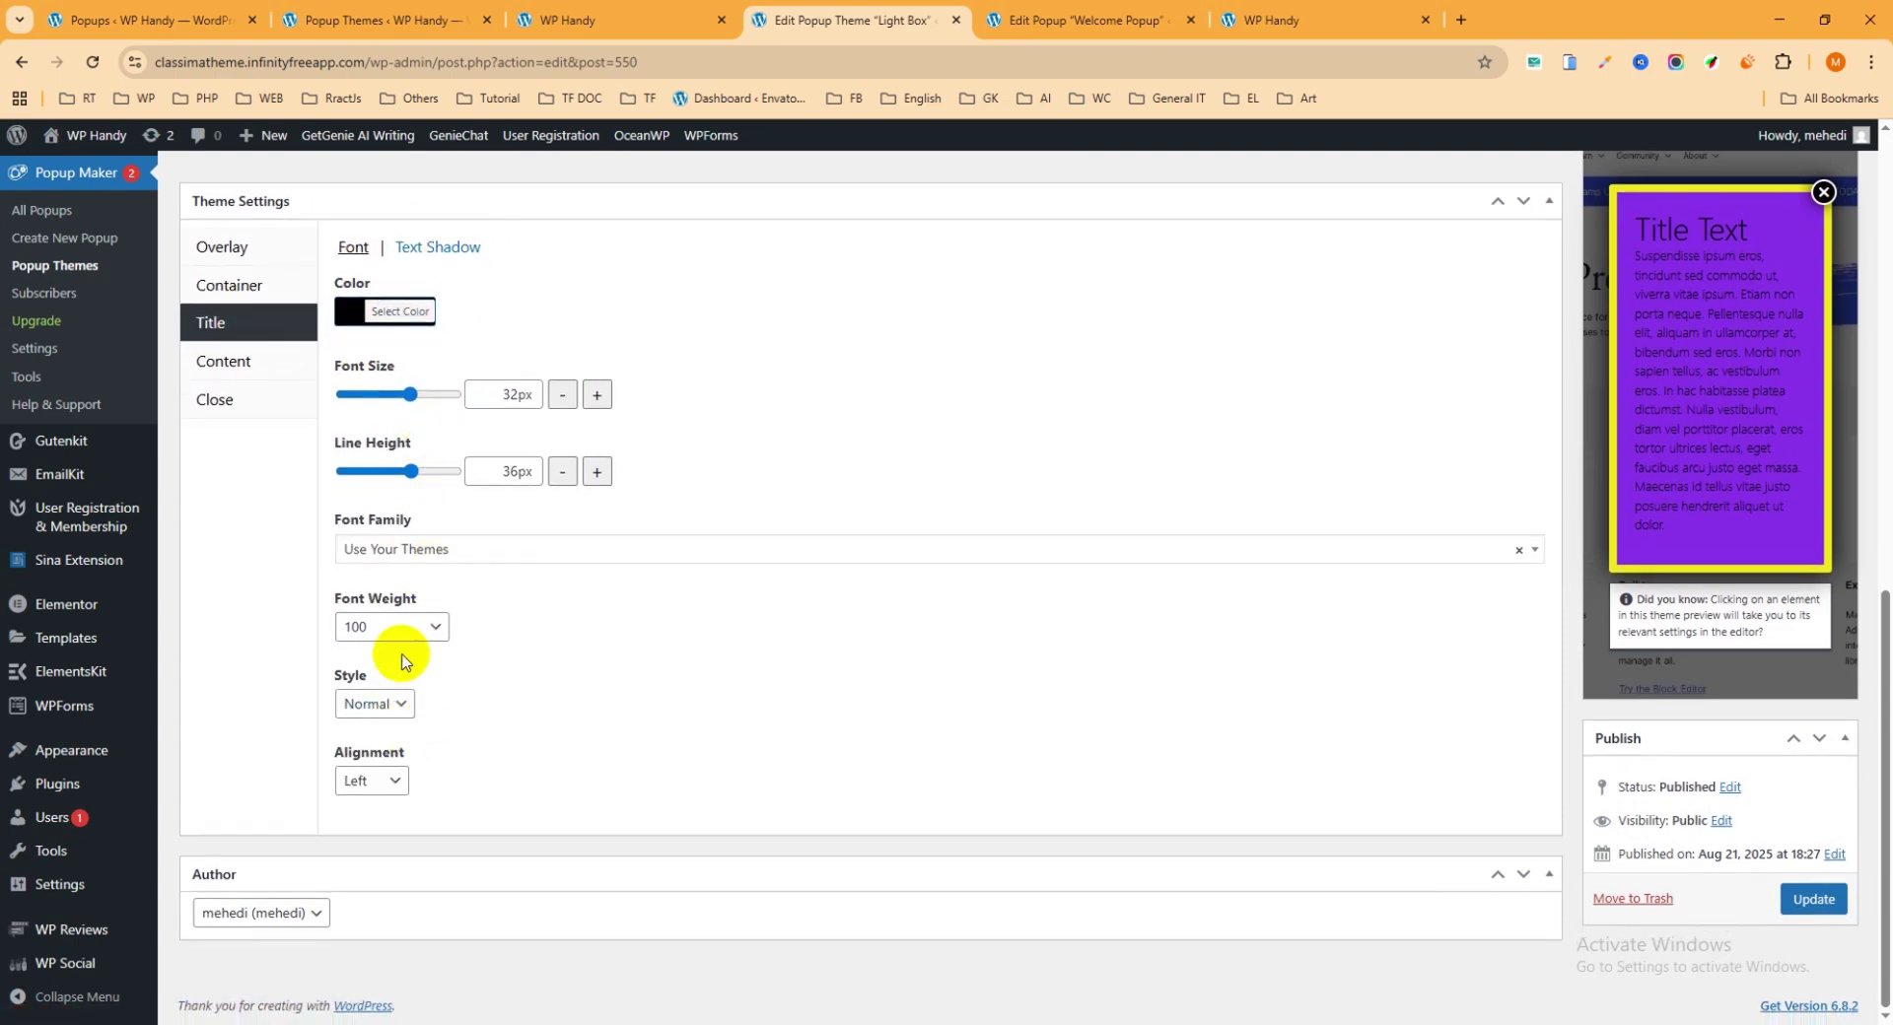
{"action": "left_click", "coordinate": [400, 708]}
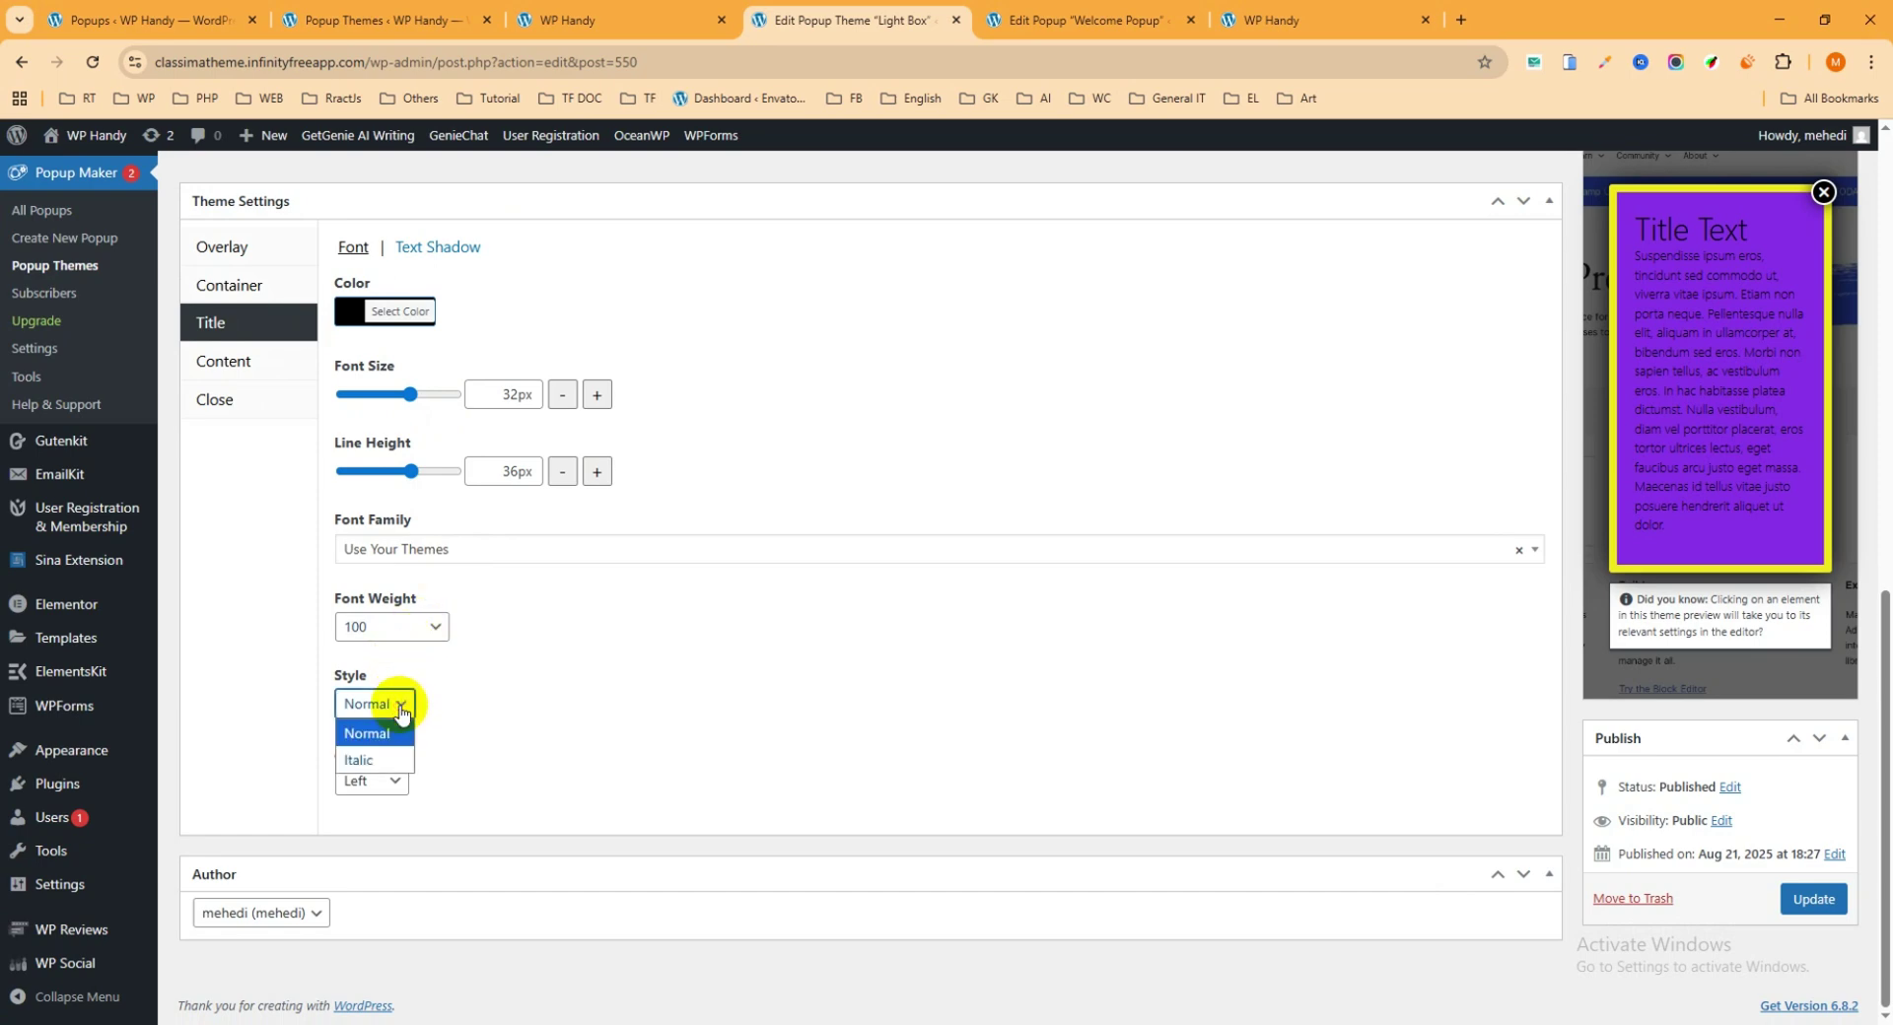
{"action": "left_click", "coordinate": [247, 365]}
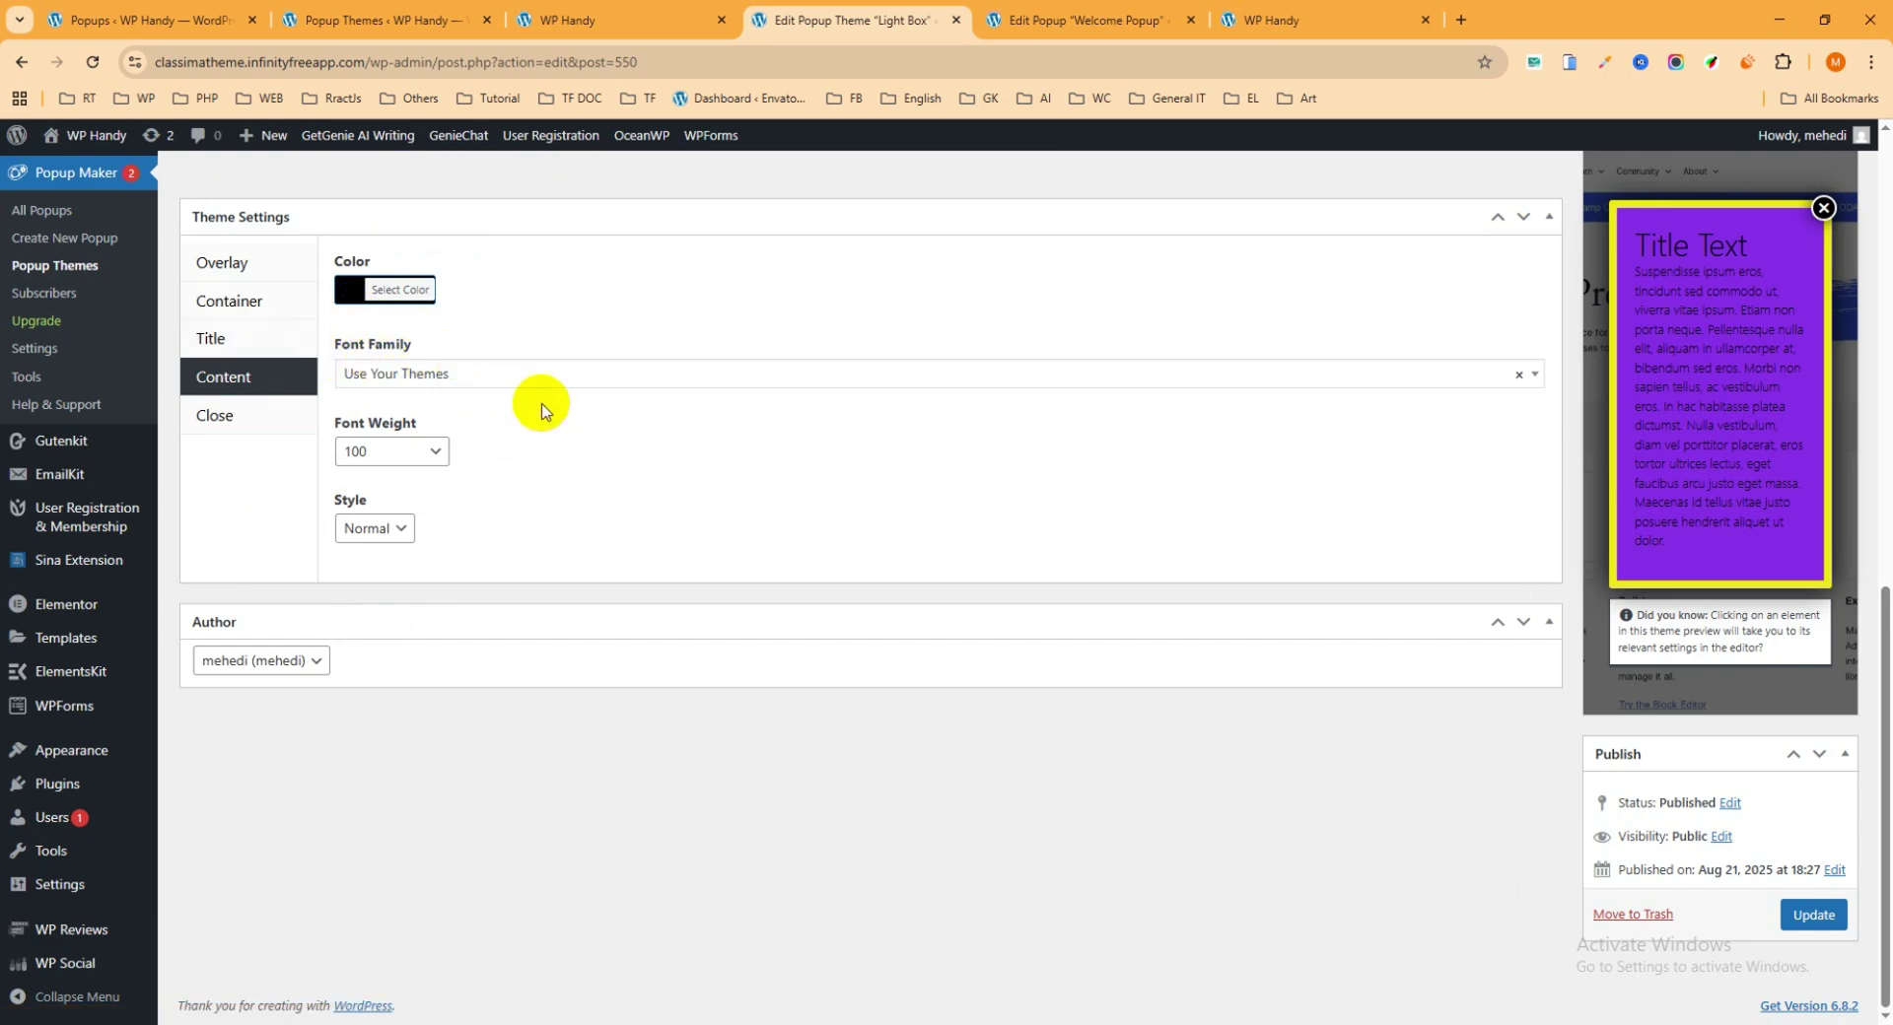
{"action": "scroll", "coordinate": [542, 405], "scroll_direction": "up", "scroll_amount": 5}
{"action": "scroll", "coordinate": [499, 456], "scroll_direction": "down", "scroll_amount": 3}
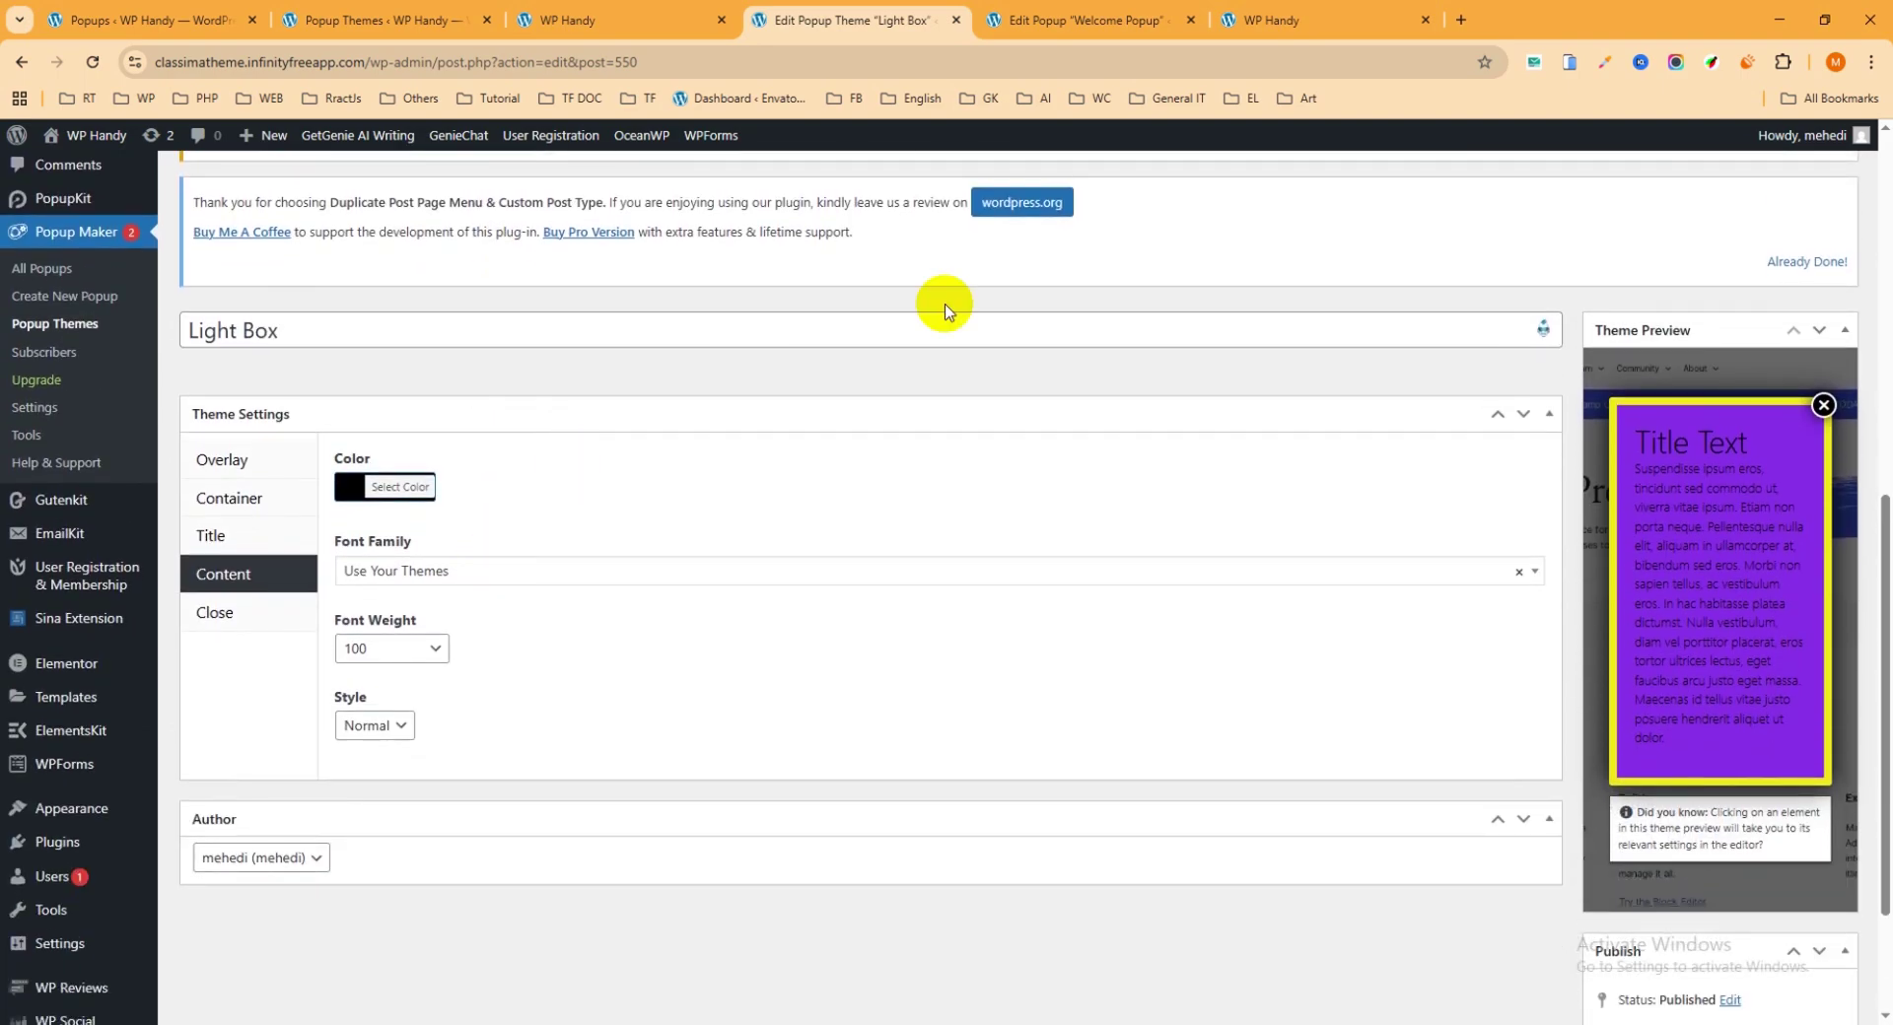
{"action": "scroll", "coordinate": [1243, 350], "scroll_direction": "up", "scroll_amount": 5}
{"action": "scroll", "coordinate": [1016, 424], "scroll_direction": "down", "scroll_amount": 7}
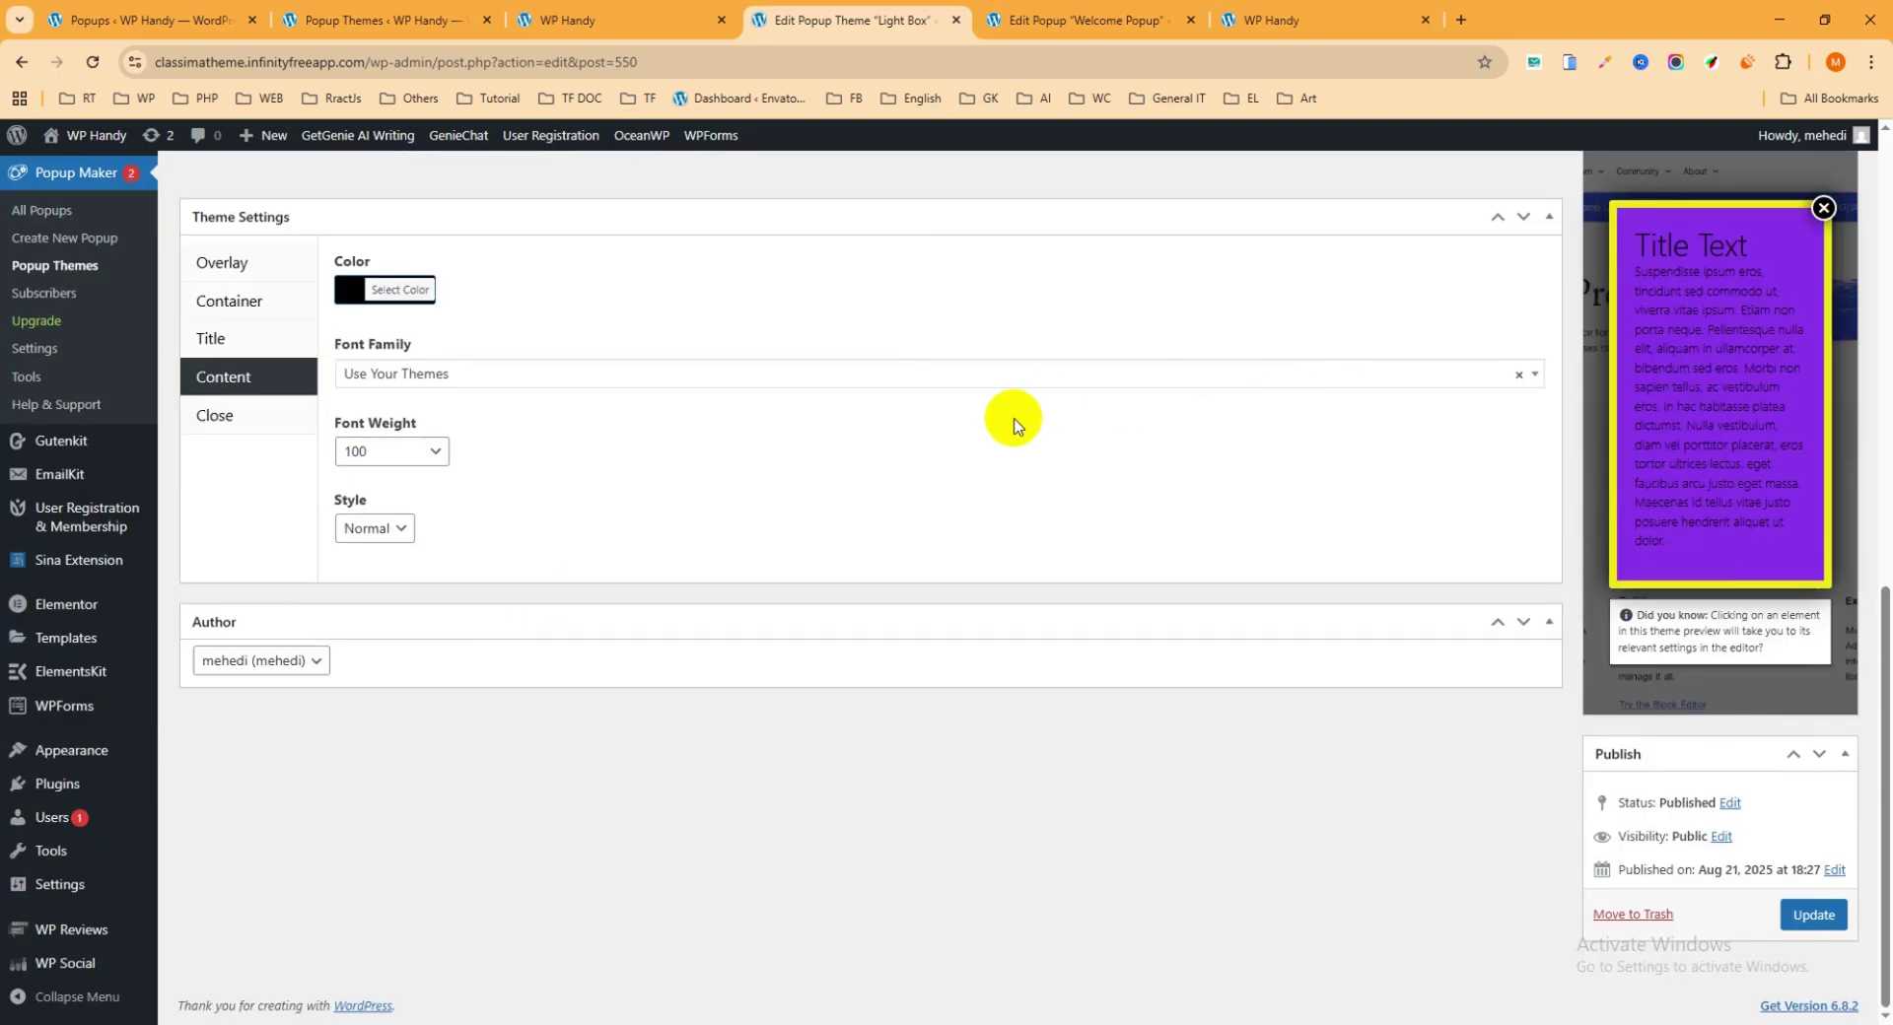
Step: Update the Light Box theme and reload the live site in the incognito window to test the popup
{"action": "left_click", "coordinate": [1817, 915]}
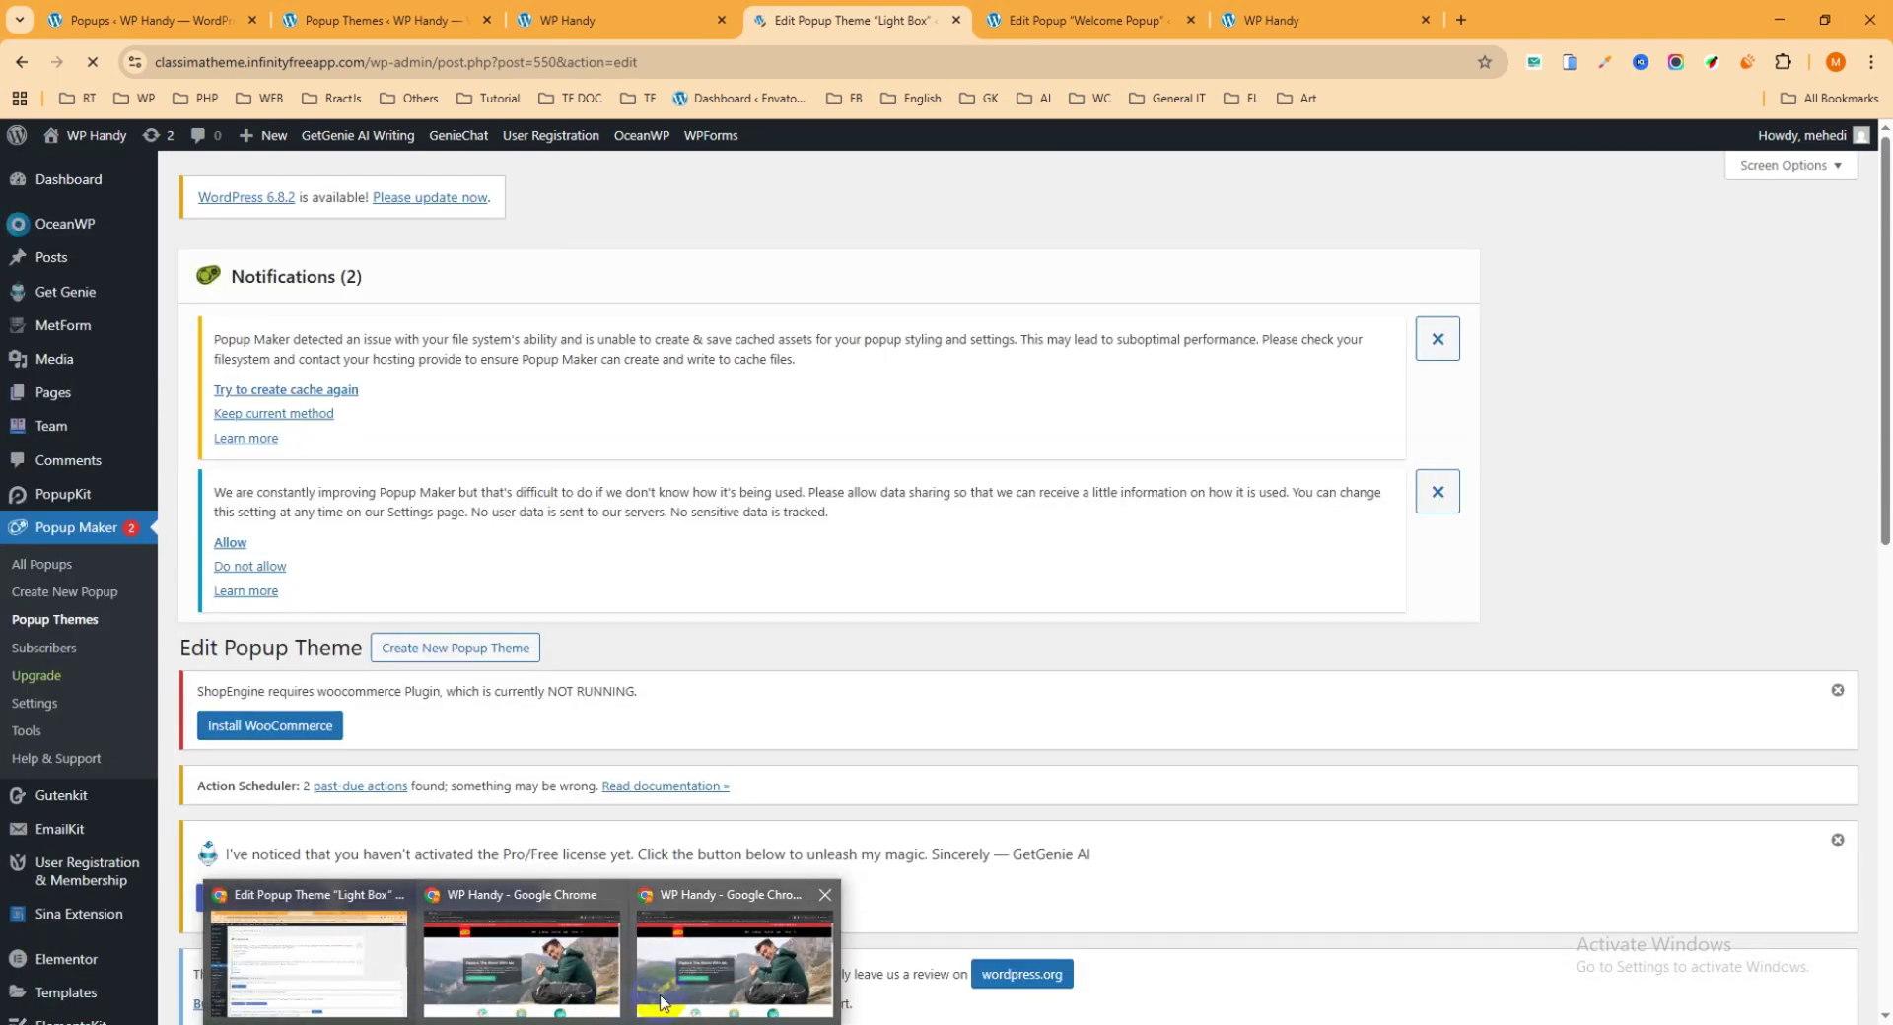
{"action": "left_click", "coordinate": [522, 951]}
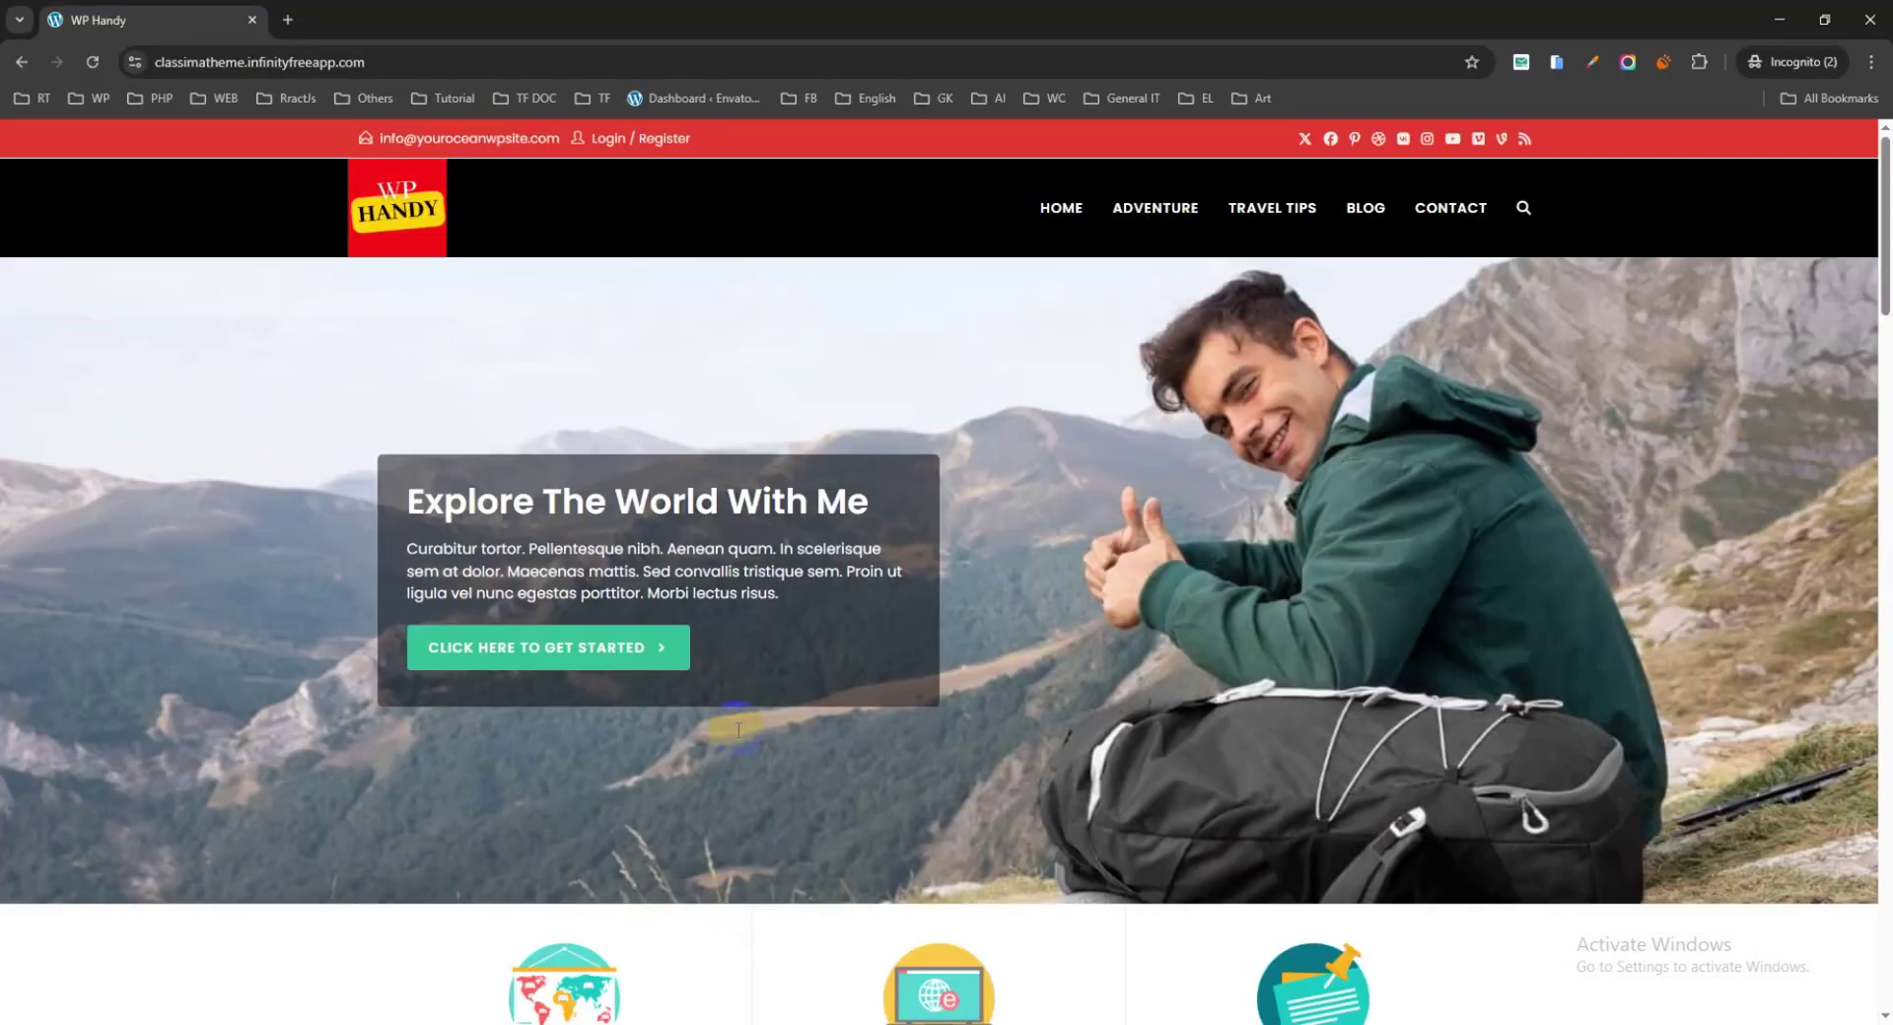
{"action": "left_click", "coordinate": [93, 62]}
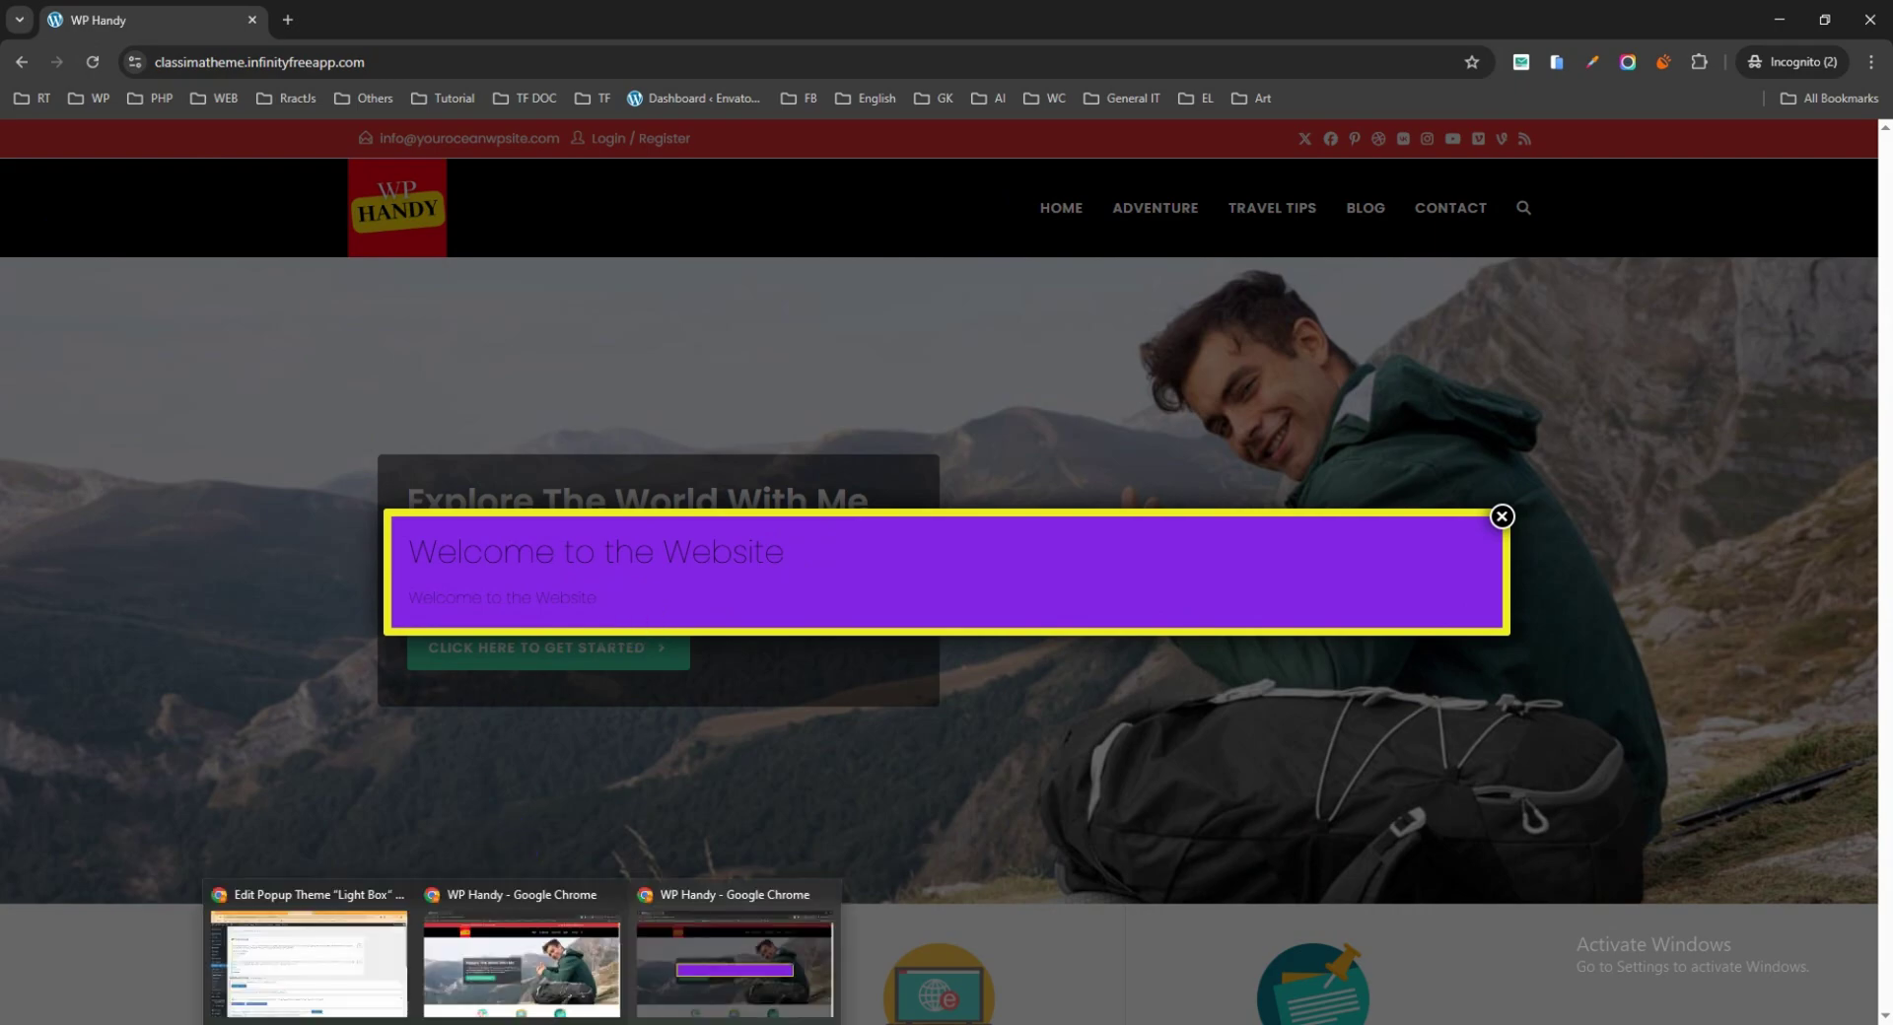
Step: Switch back to the regular browser window, open the list of all popups, and return to the Welcome Popup's content editor
{"action": "left_click", "coordinate": [296, 982]}
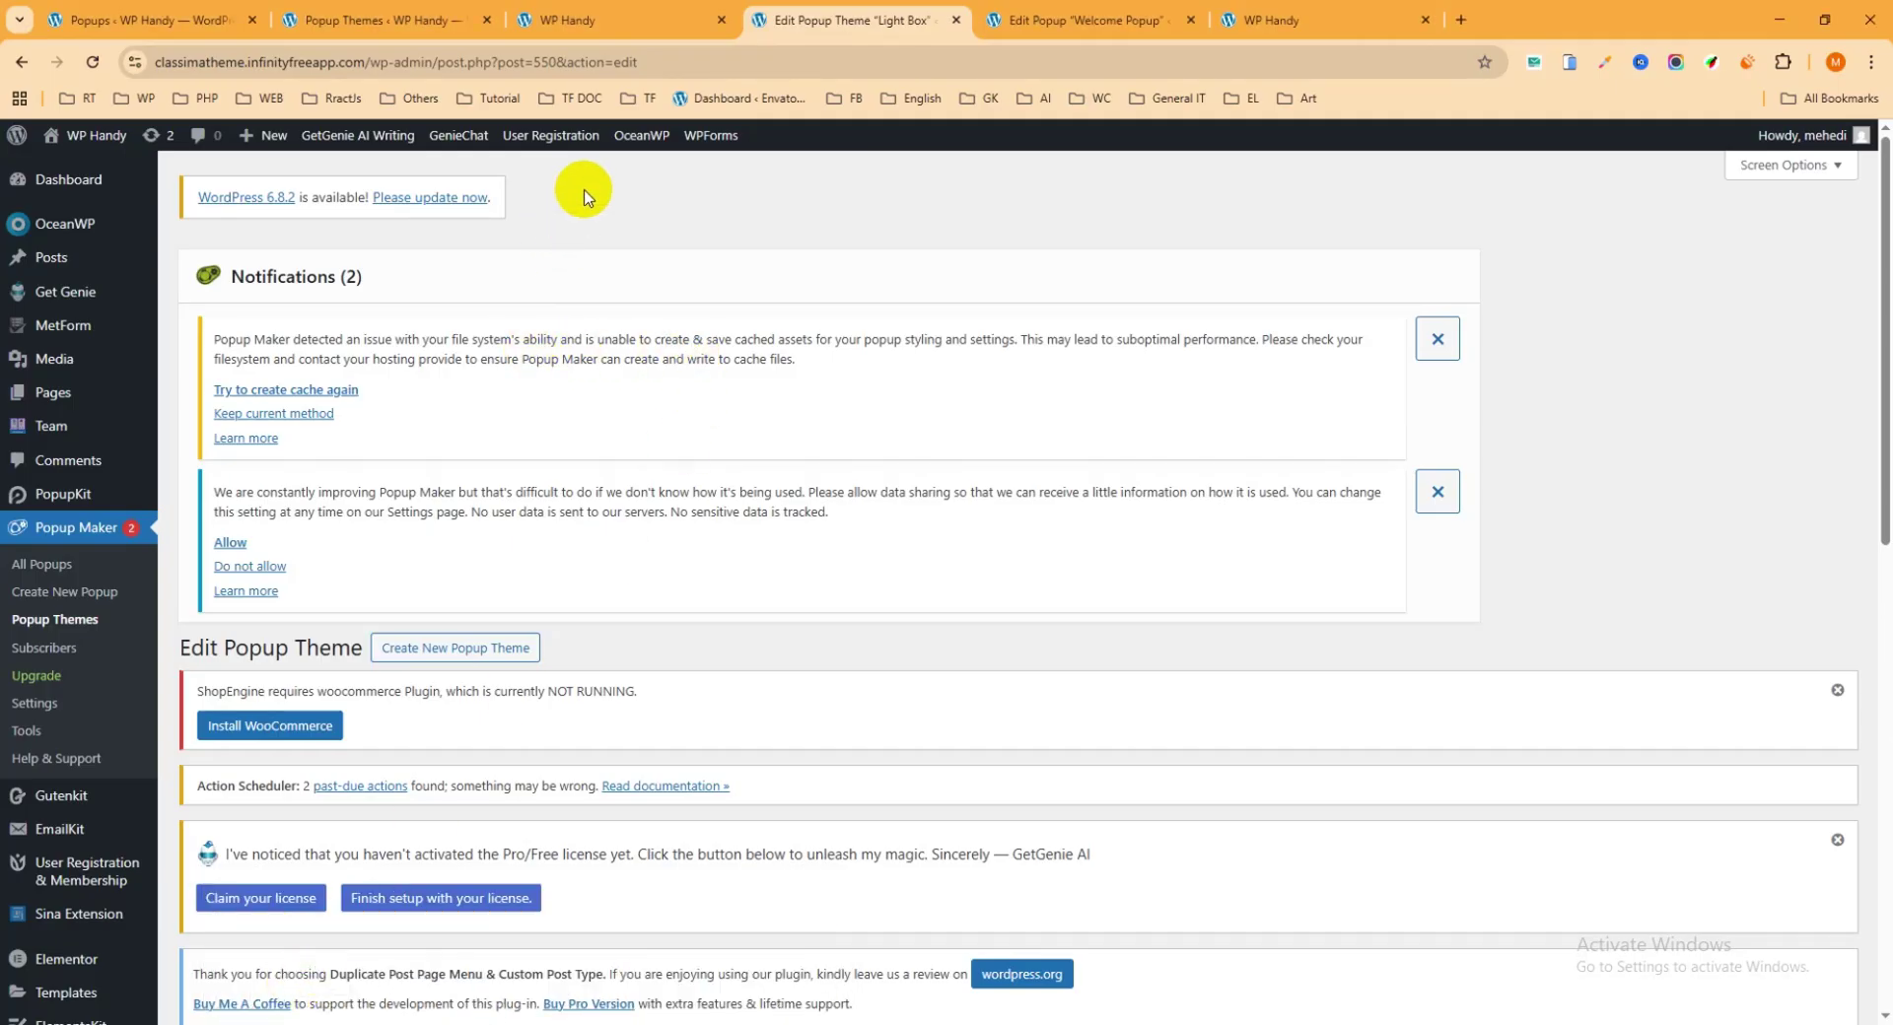
{"action": "left_click", "coordinate": [59, 570]}
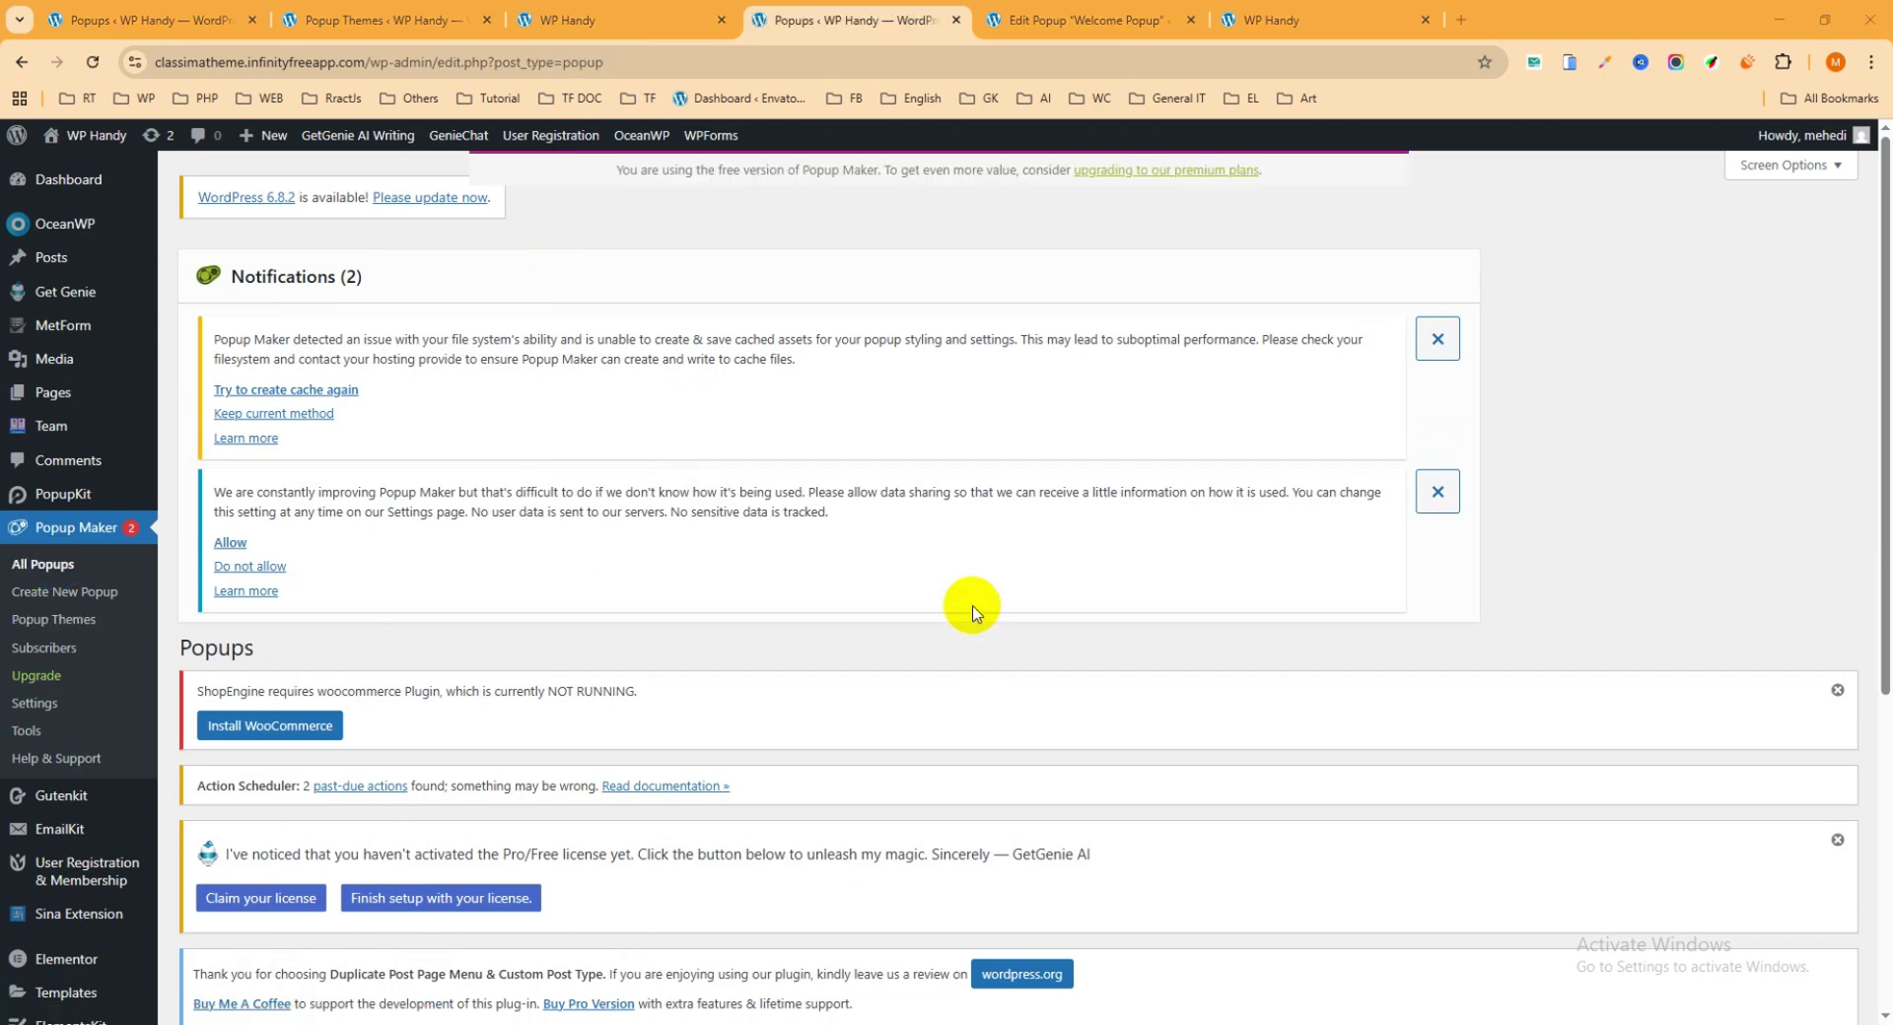
{"action": "left_click", "coordinate": [1082, 18]}
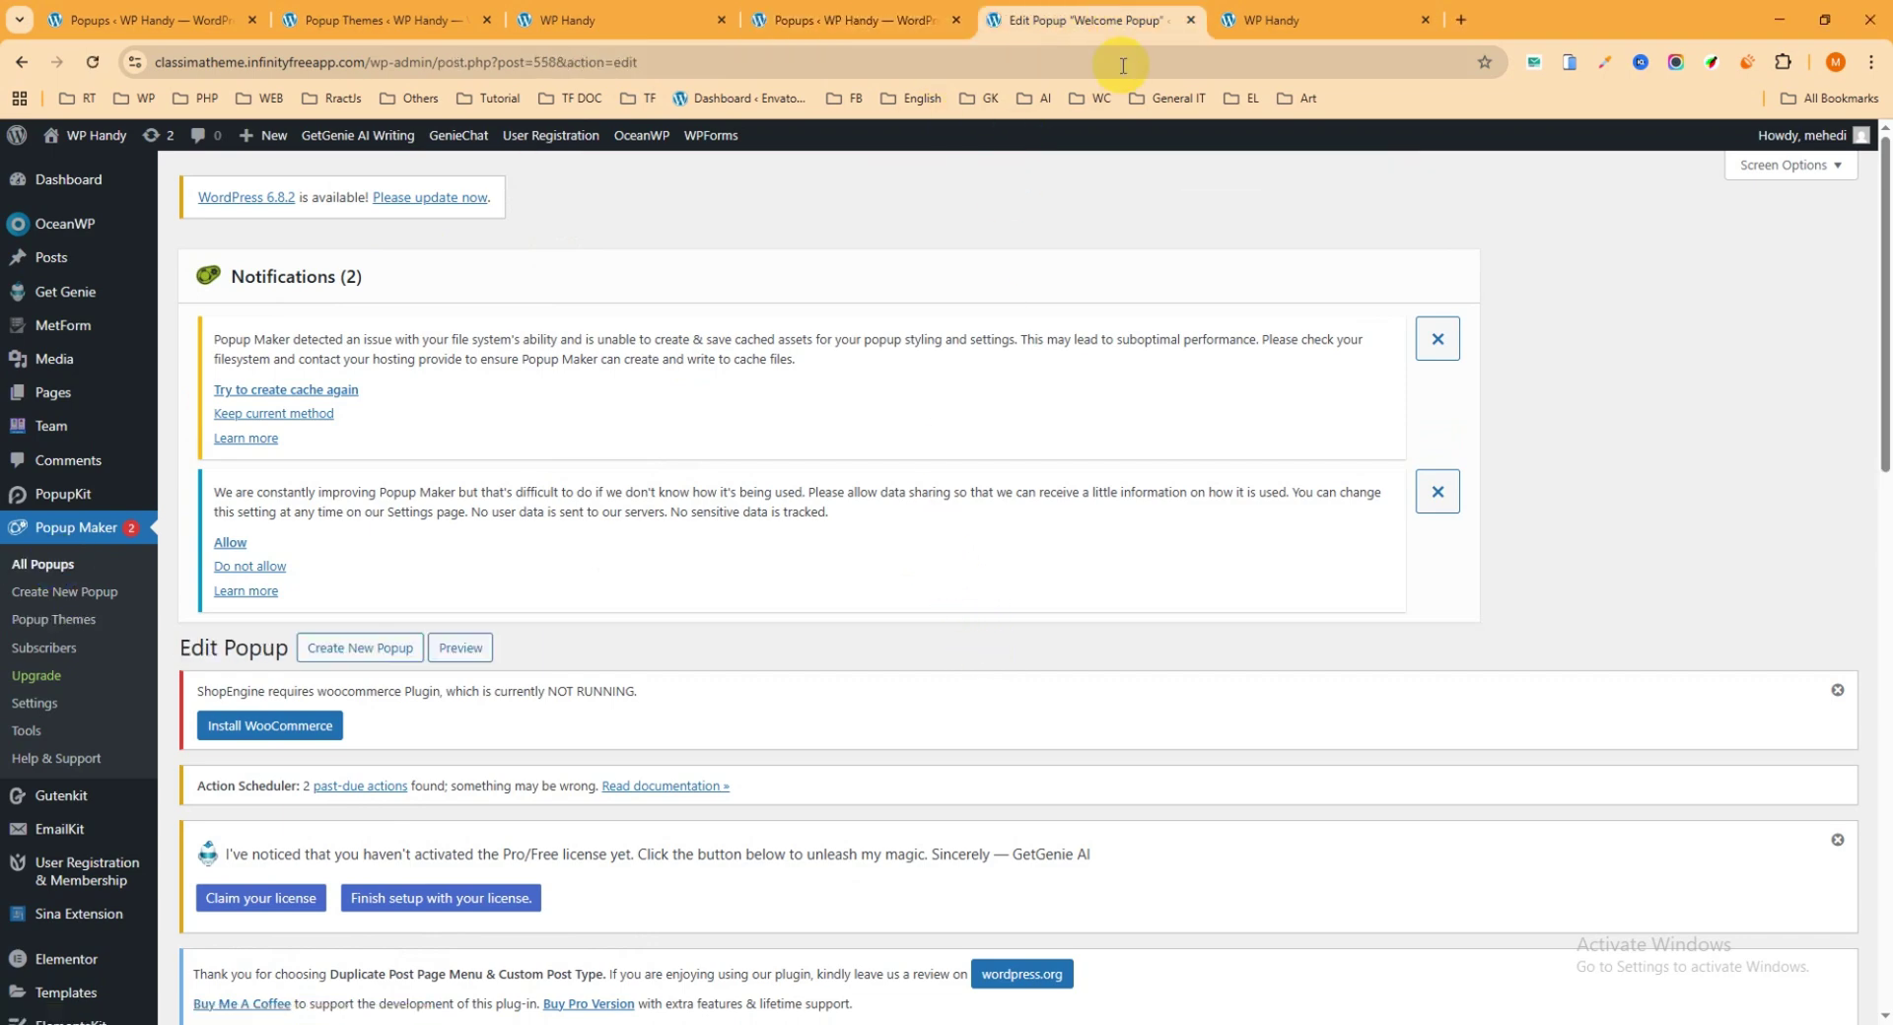
{"action": "scroll", "coordinate": [795, 405], "scroll_direction": "down", "scroll_amount": 8}
{"action": "scroll", "coordinate": [588, 517], "scroll_direction": "down", "scroll_amount": 1}
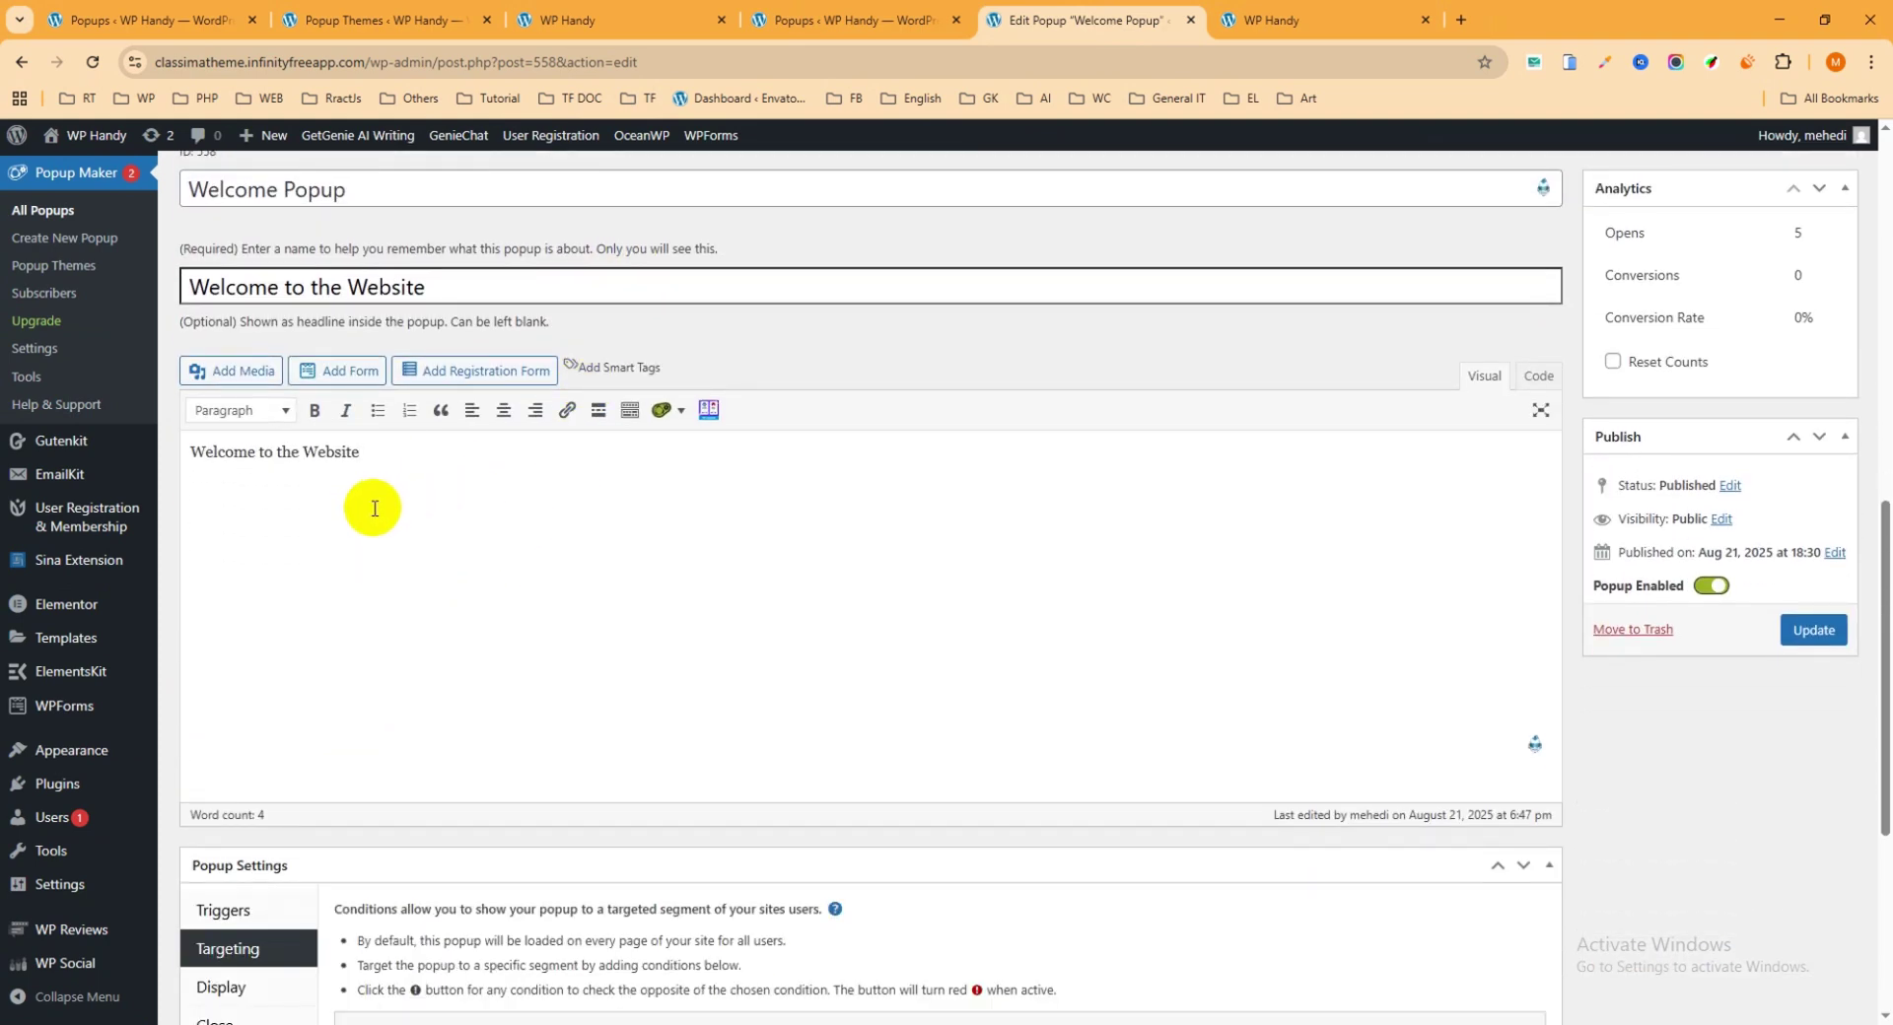
Step: Insert the WP Handy logo from the media library into the Welcome Popup's content and update the popup
{"action": "left_click", "coordinate": [251, 380]}
{"action": "left_click", "coordinate": [394, 215]}
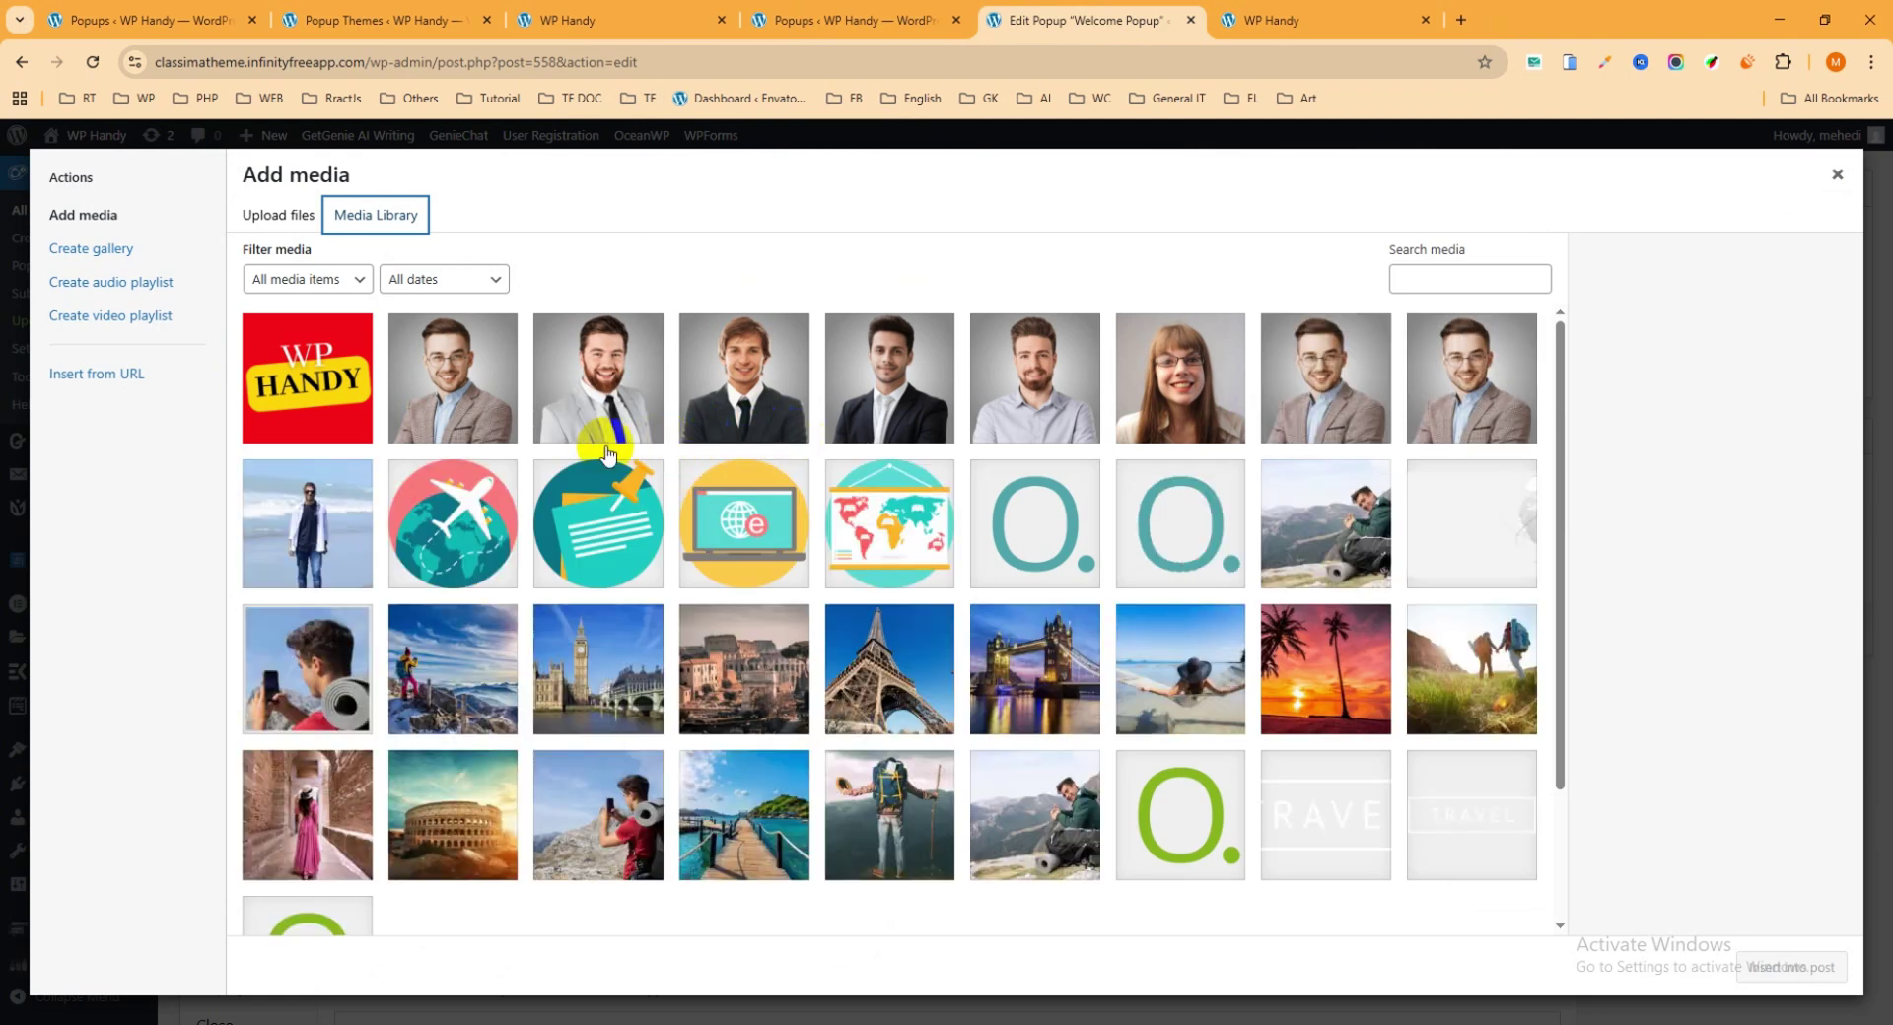
{"action": "left_click", "coordinate": [355, 394]}
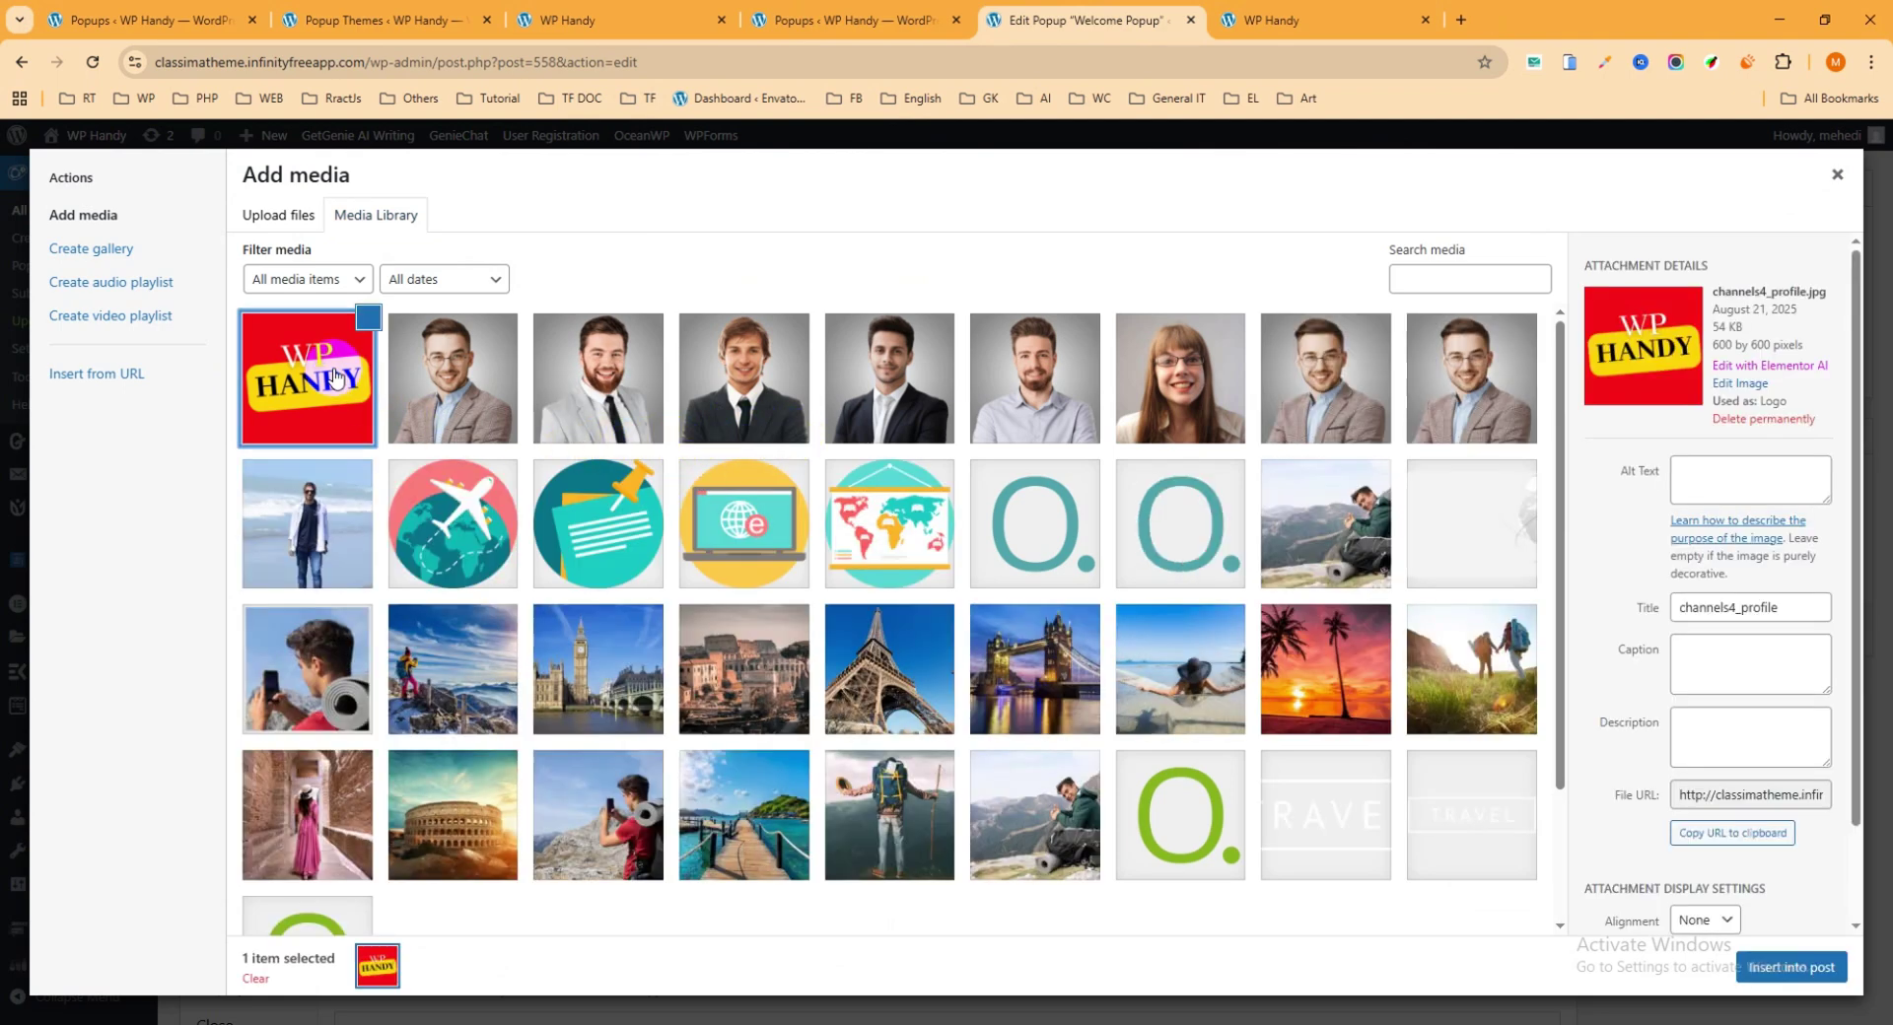
{"action": "left_click", "coordinate": [1792, 968]}
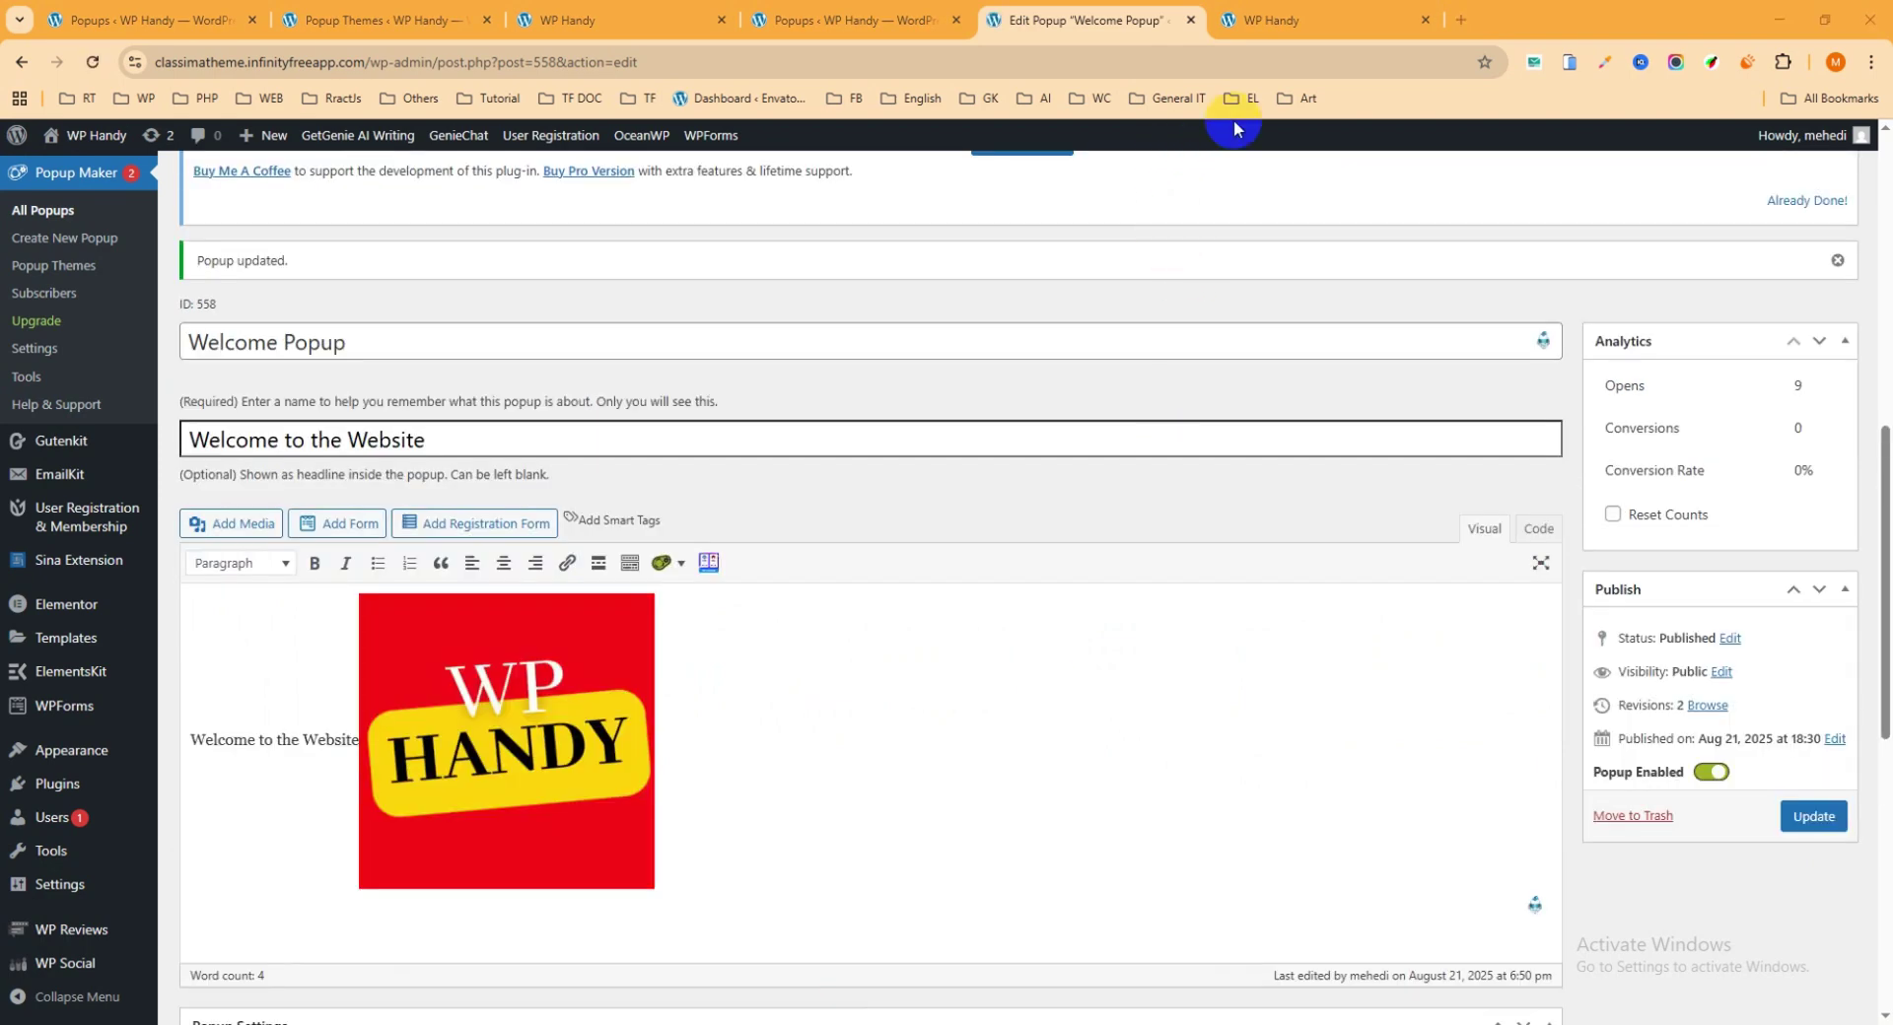
Step: Copy the live site's address and open it in a new incognito window to test the popup with the image
{"action": "left_click", "coordinate": [1287, 20]}
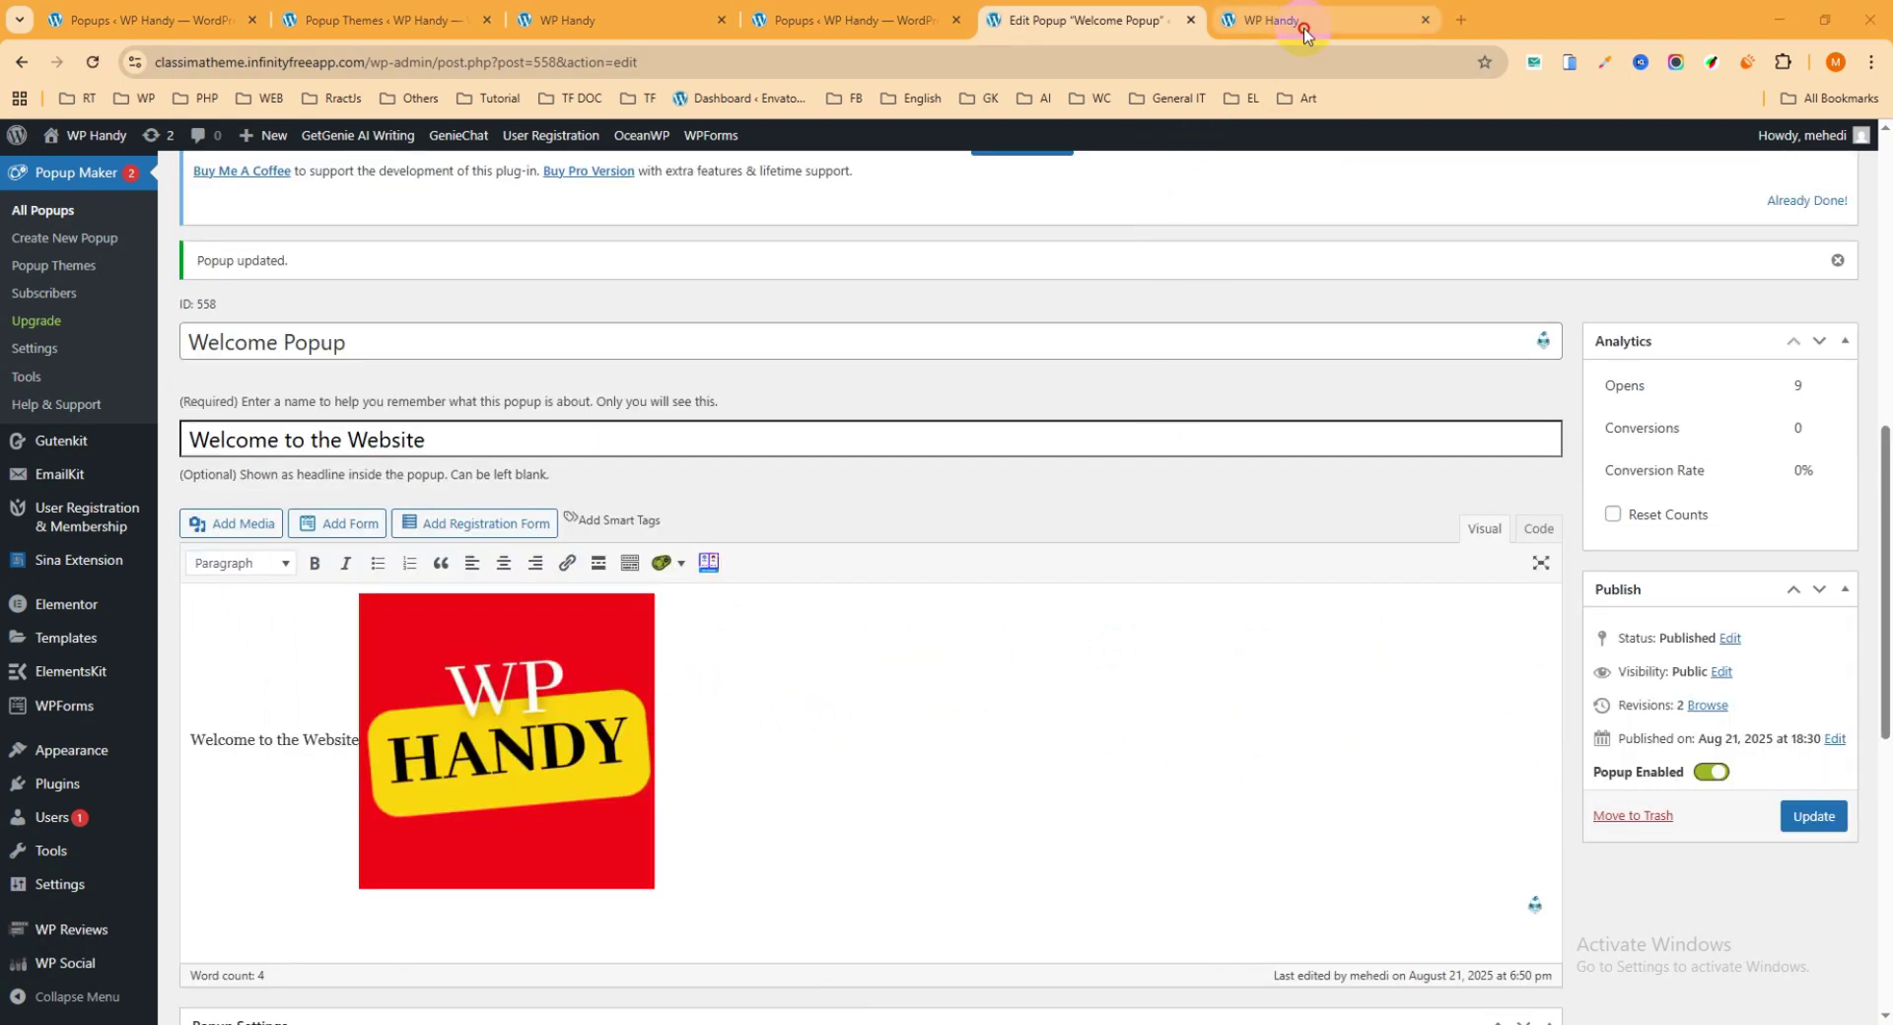
{"action": "left_click", "coordinate": [409, 60]}
{"action": "key", "text": "ctrl+a"}
{"action": "key", "text": "ctrl+c"}
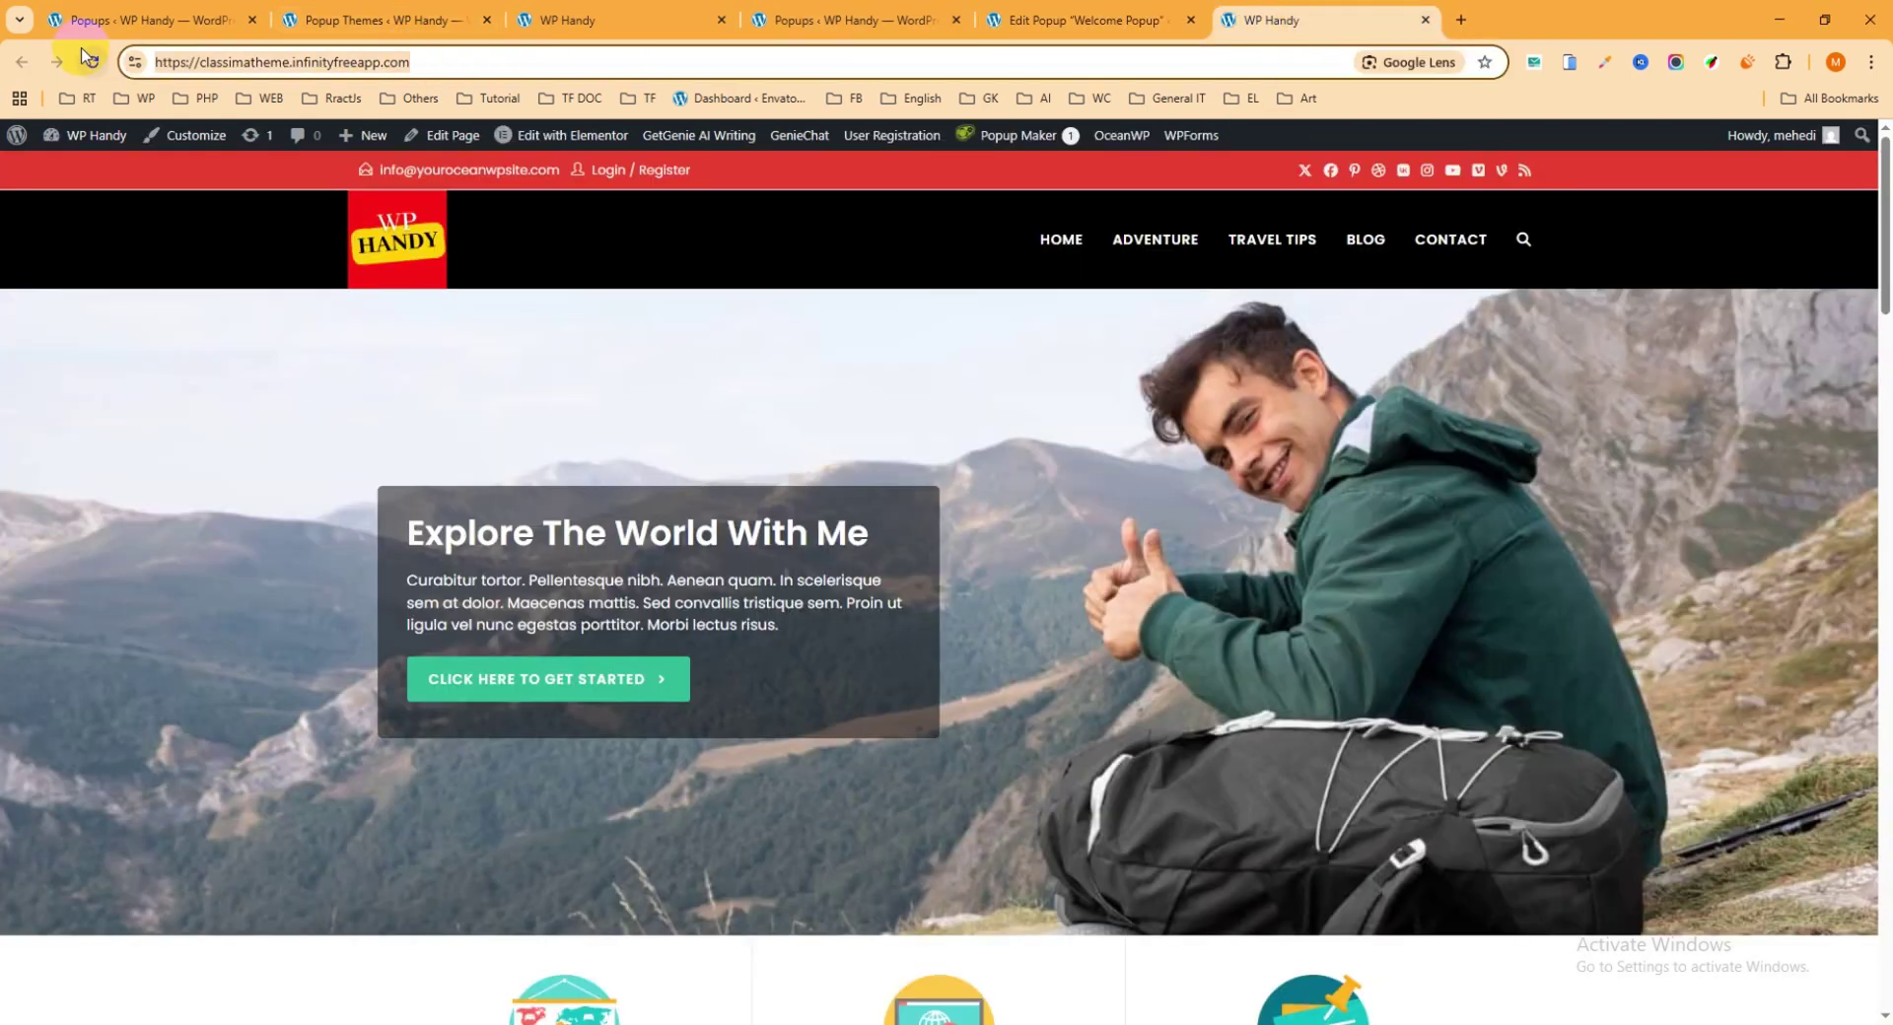
{"action": "left_click", "coordinate": [1872, 66]}
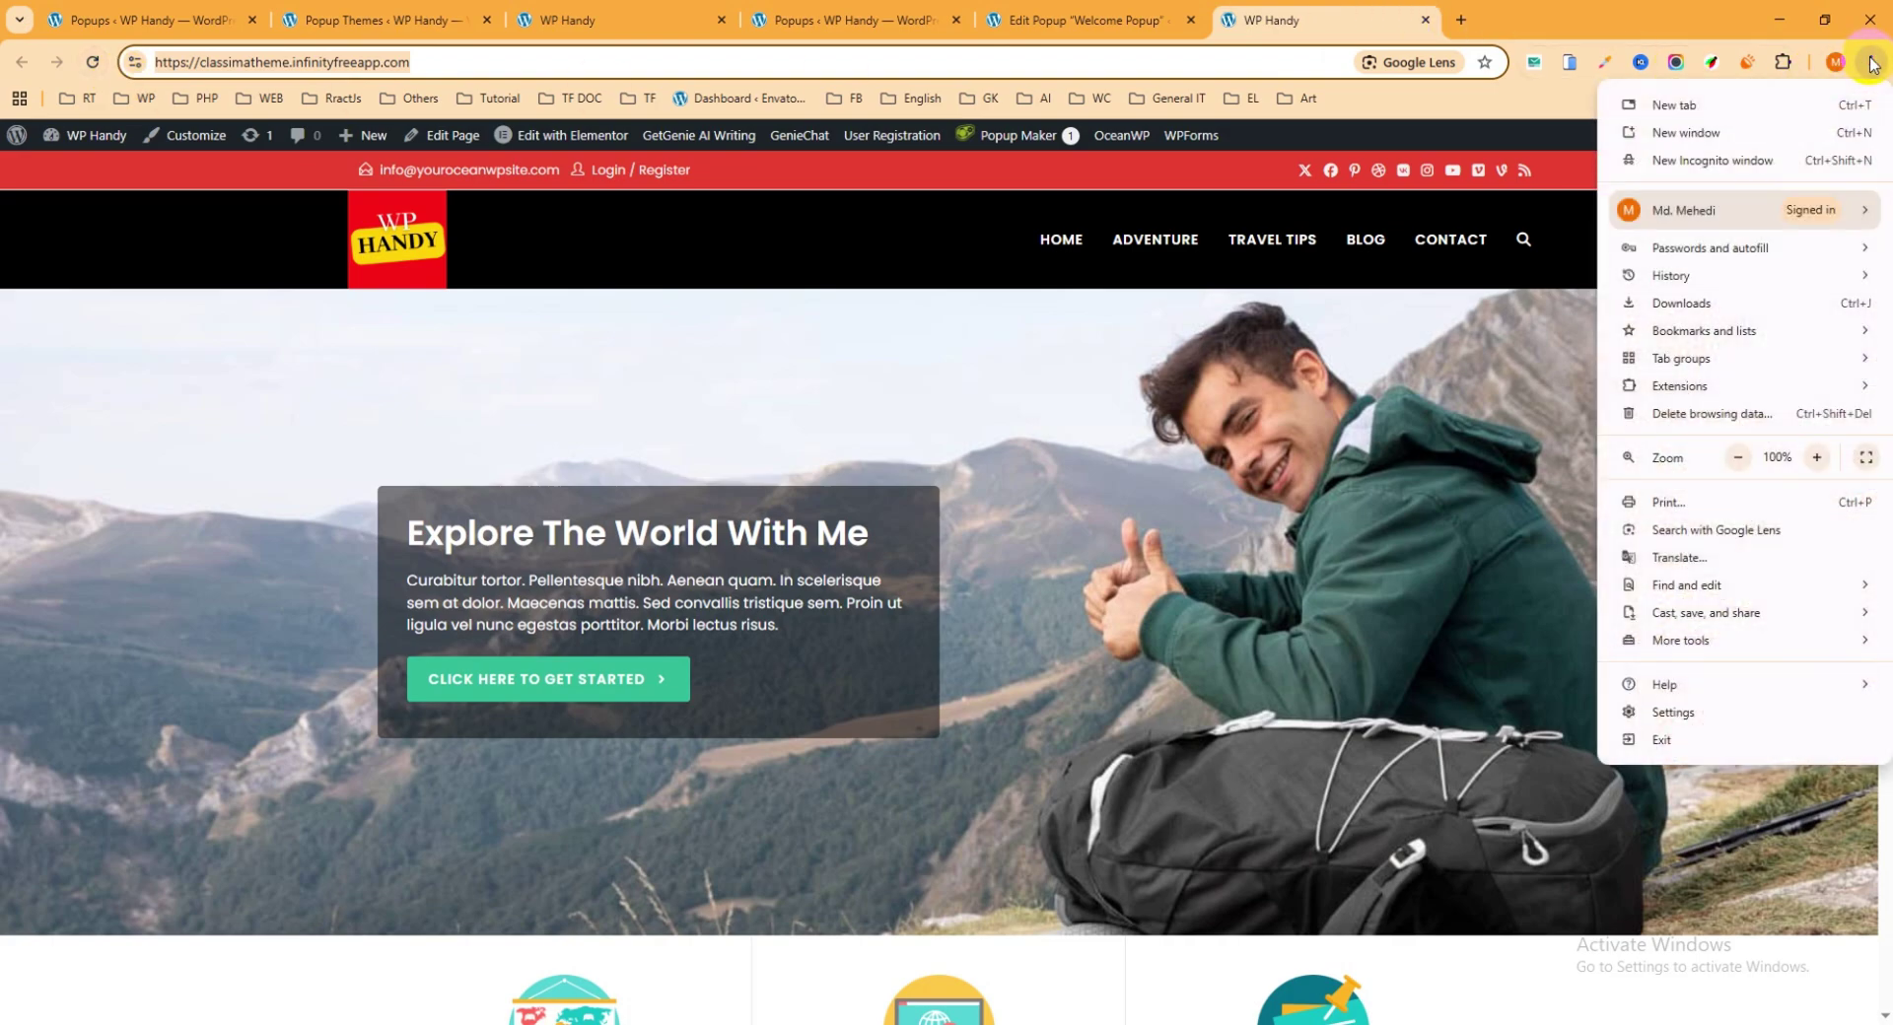
{"action": "left_click", "coordinate": [1686, 166]}
{"action": "key", "text": "ctrl+v"}
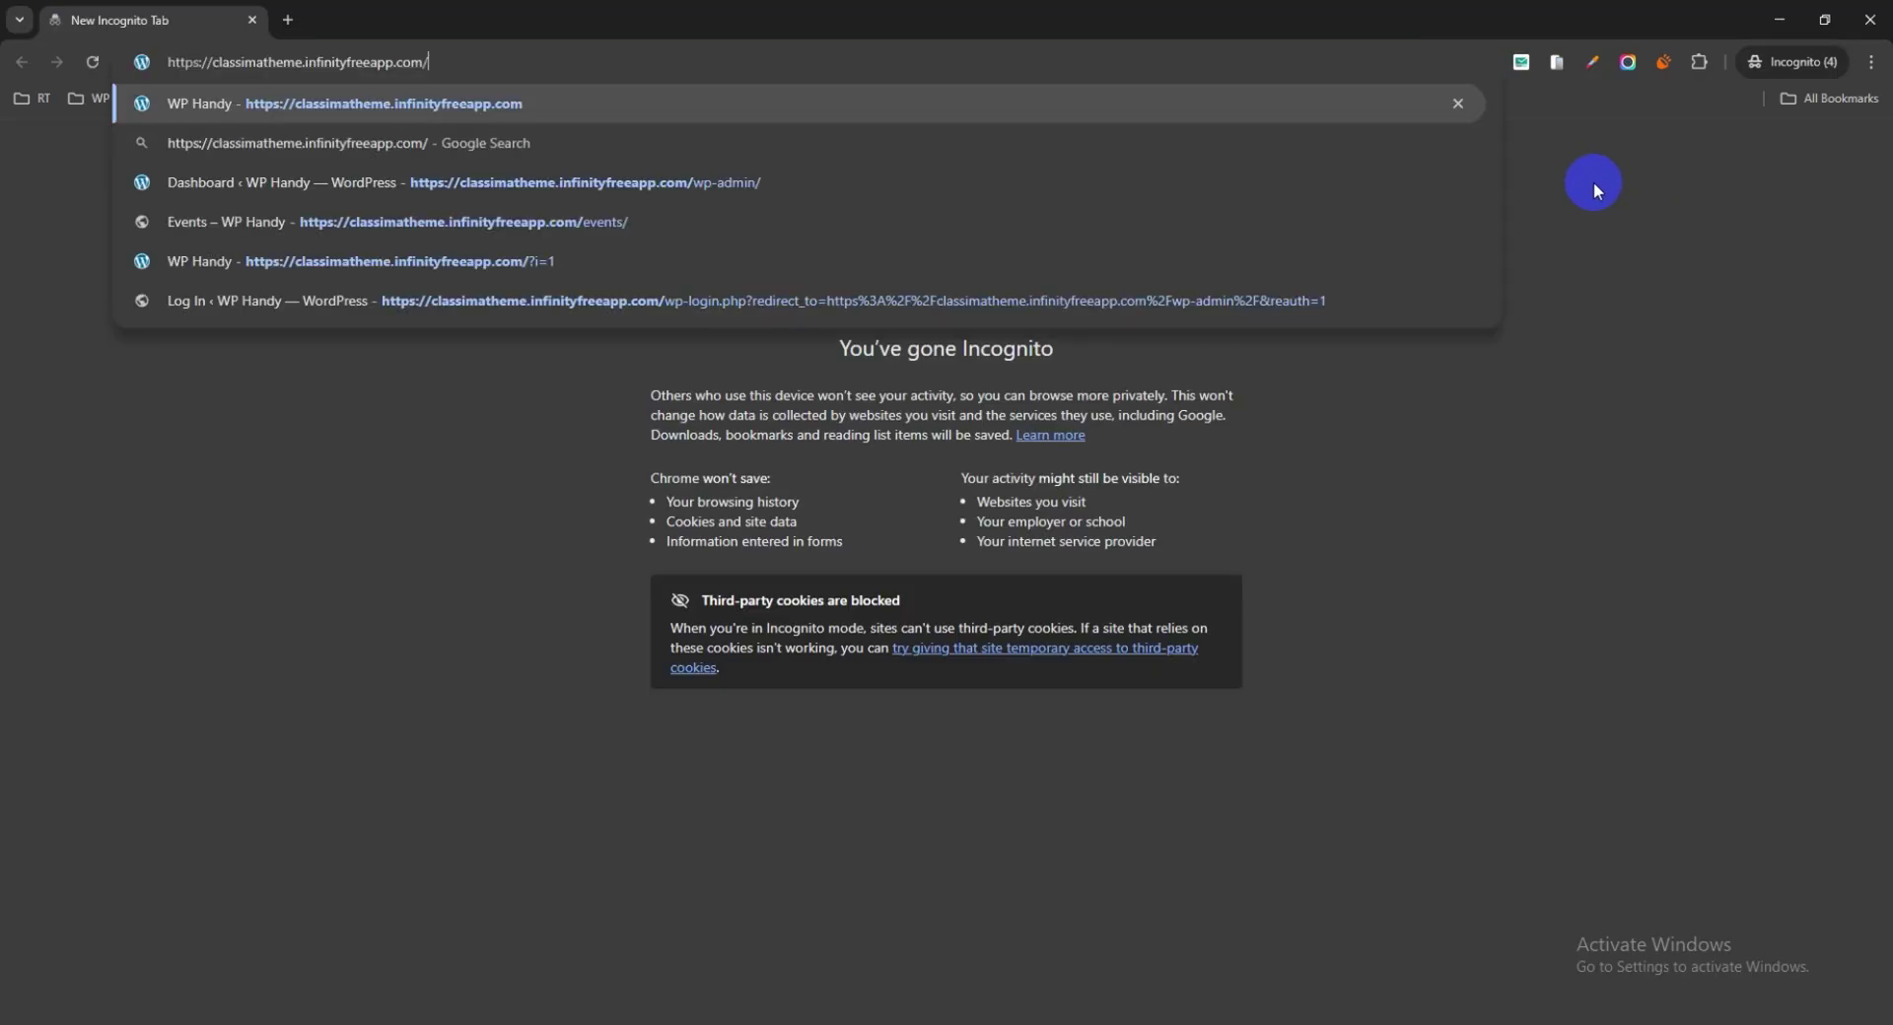
{"action": "key", "text": "Return"}
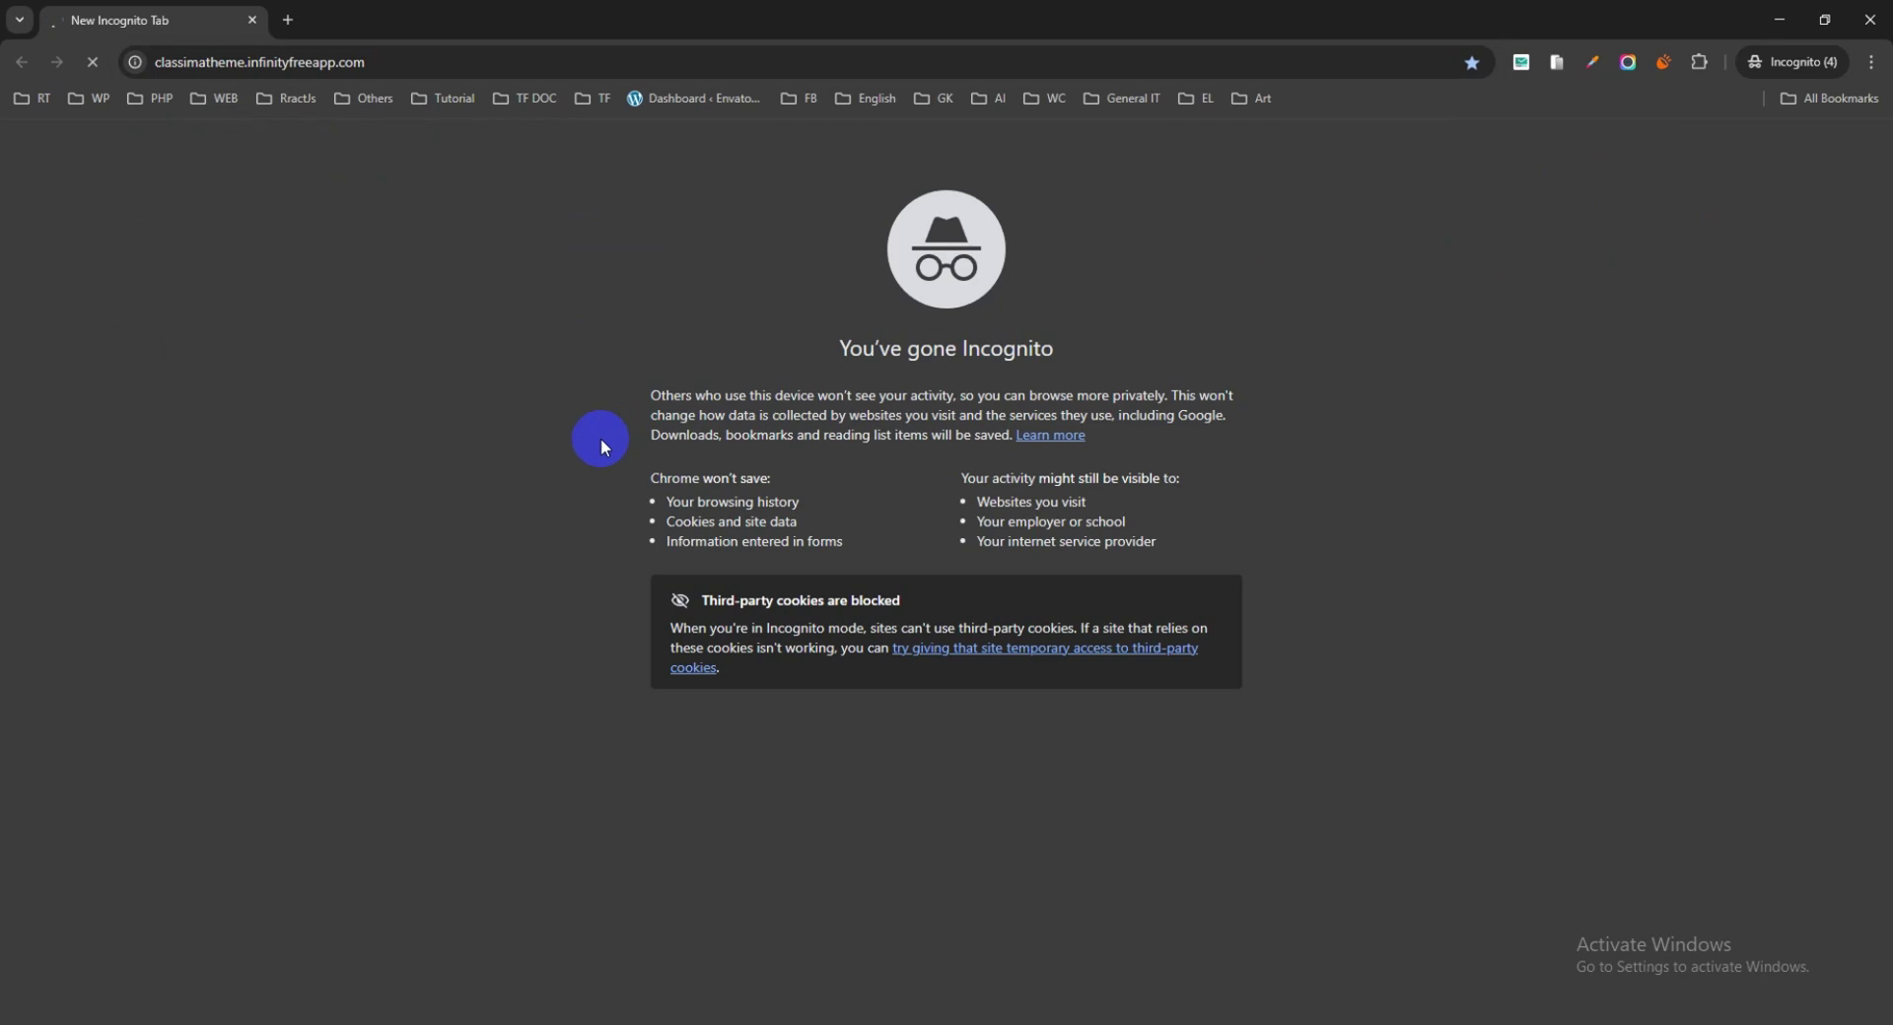